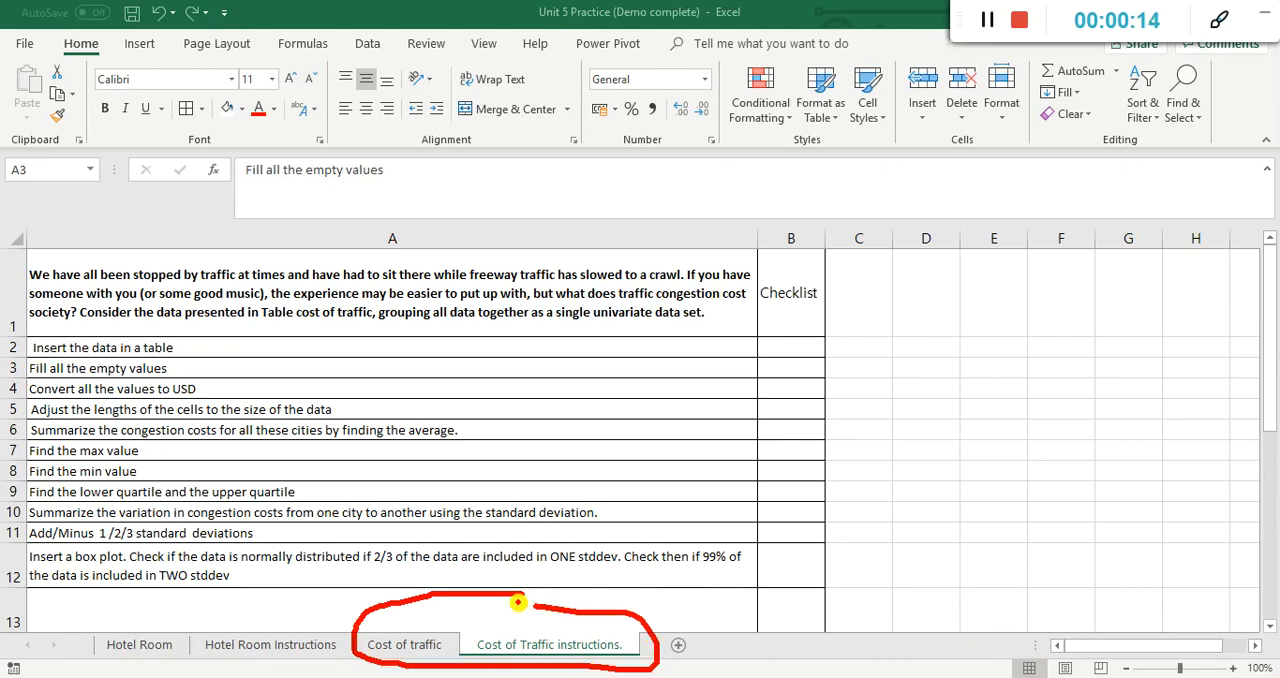
mouse_move(182, 553)
mouse_down()
mouse_move(183, 584)
mouse_move(220, 590)
mouse_move(245, 620)
mouse_up()
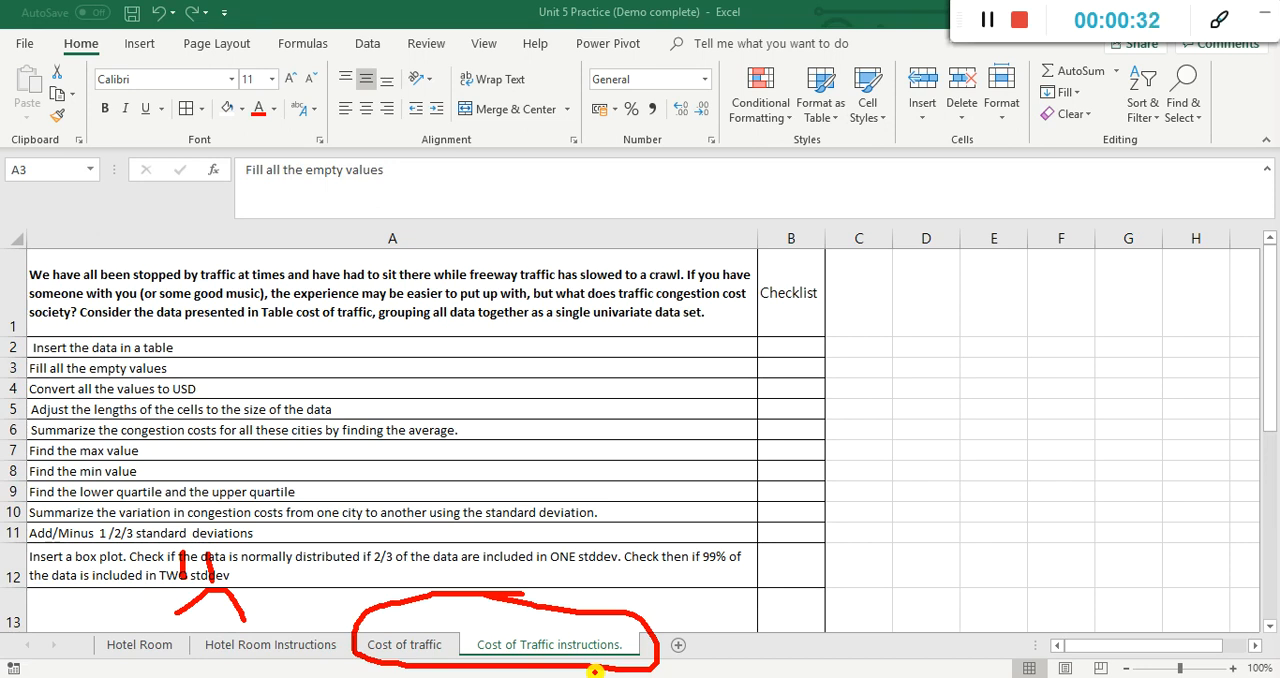
key(Escape)
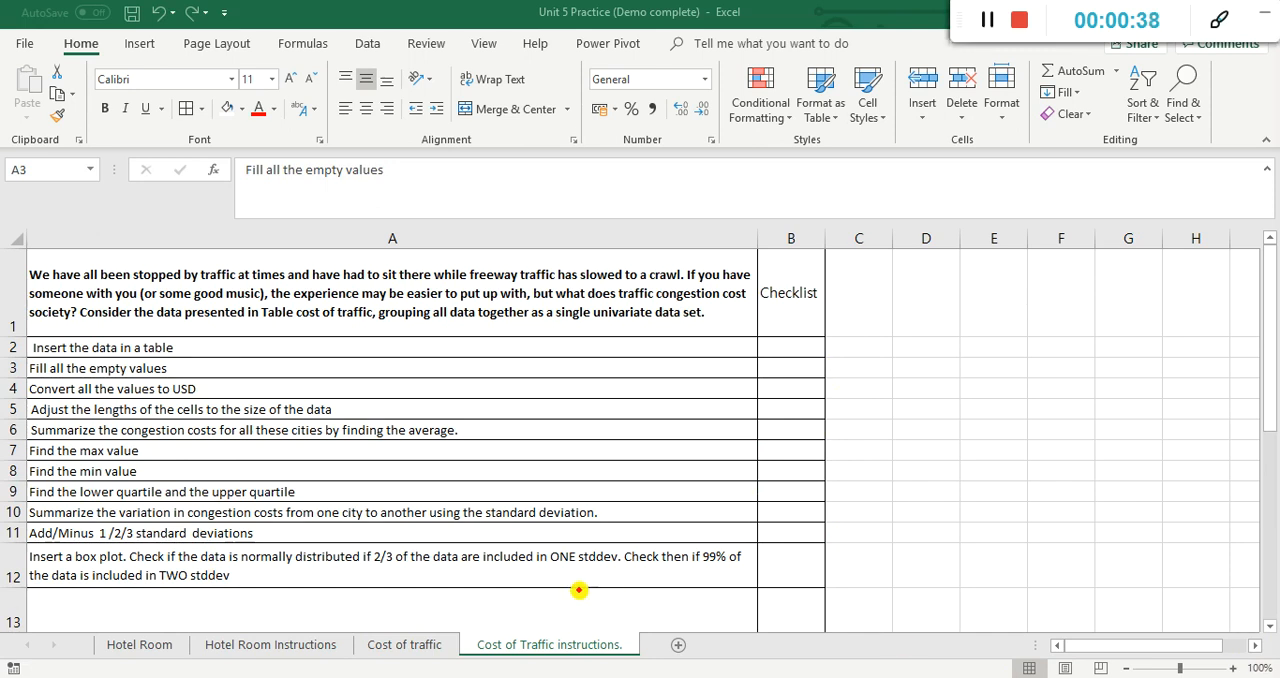
mouse_move(390, 618)
mouse_down()
mouse_move(464, 670)
mouse_move(548, 673)
mouse_move(642, 648)
mouse_move(530, 608)
mouse_move(485, 632)
mouse_move(480, 663)
mouse_up()
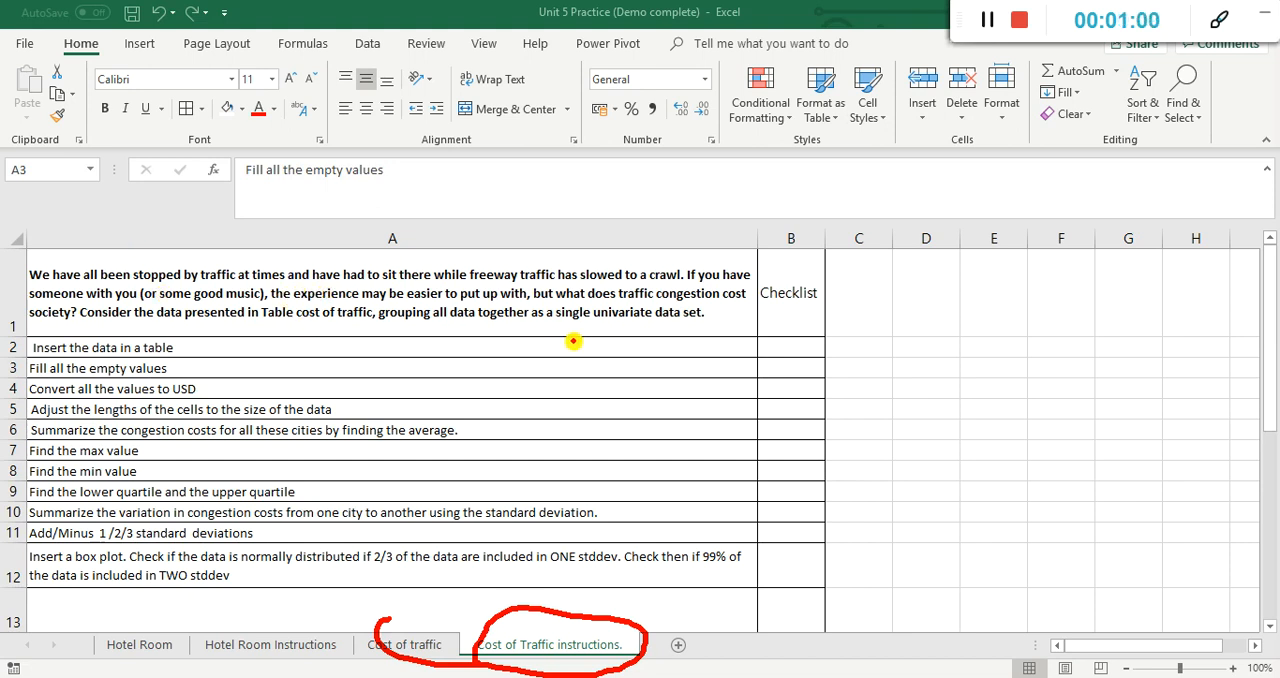
drag(728, 312, 696, 301)
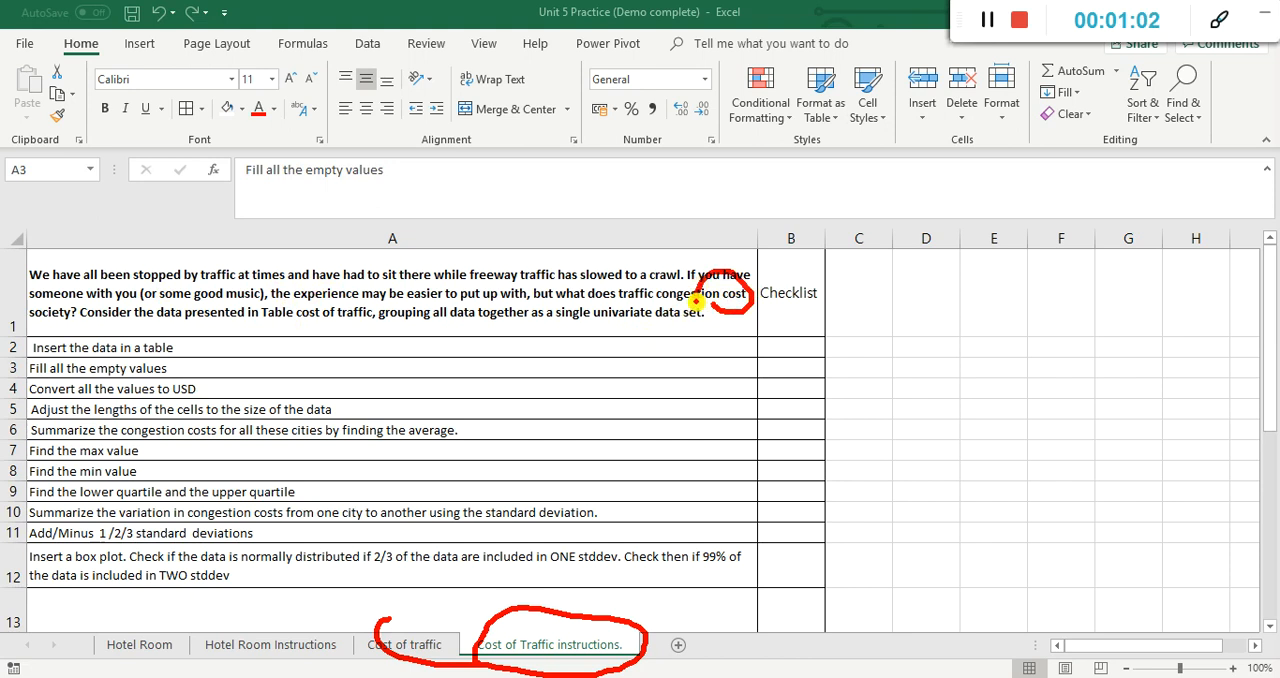
mouse_move(34, 322)
mouse_down()
mouse_move(92, 322)
mouse_move(70, 291)
mouse_move(33, 313)
mouse_move(62, 331)
mouse_up()
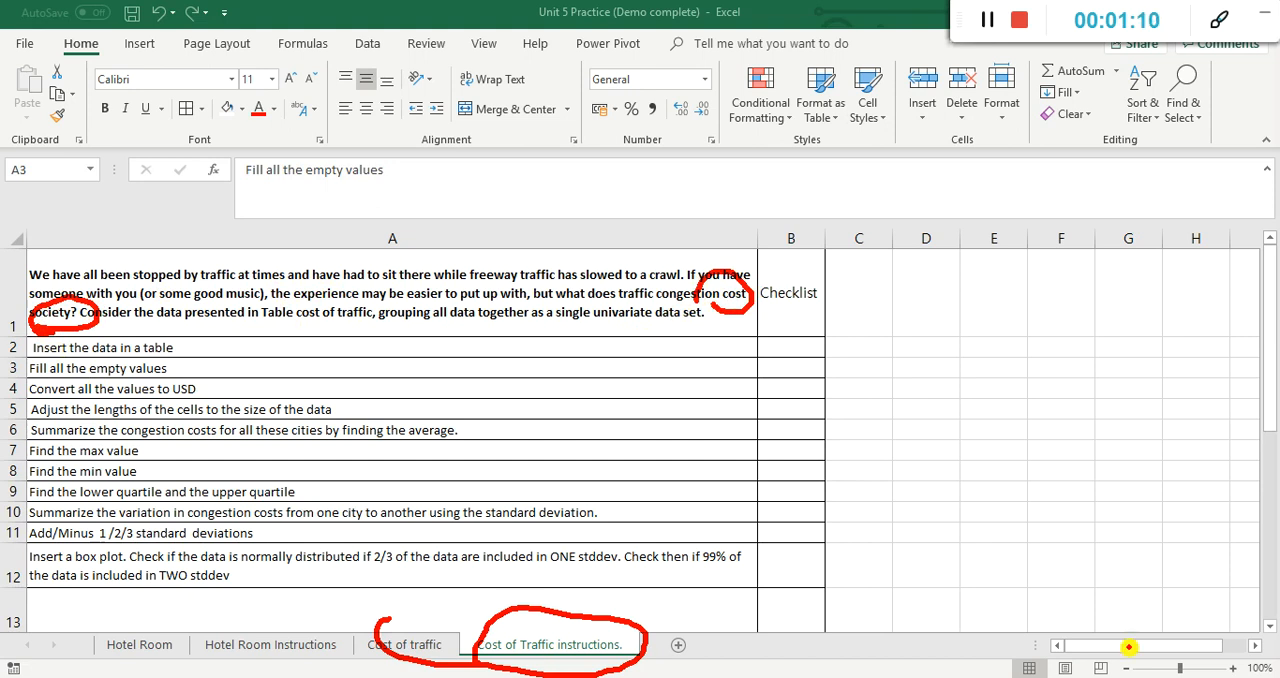
drag(290, 327, 398, 320)
drag(188, 300, 295, 320)
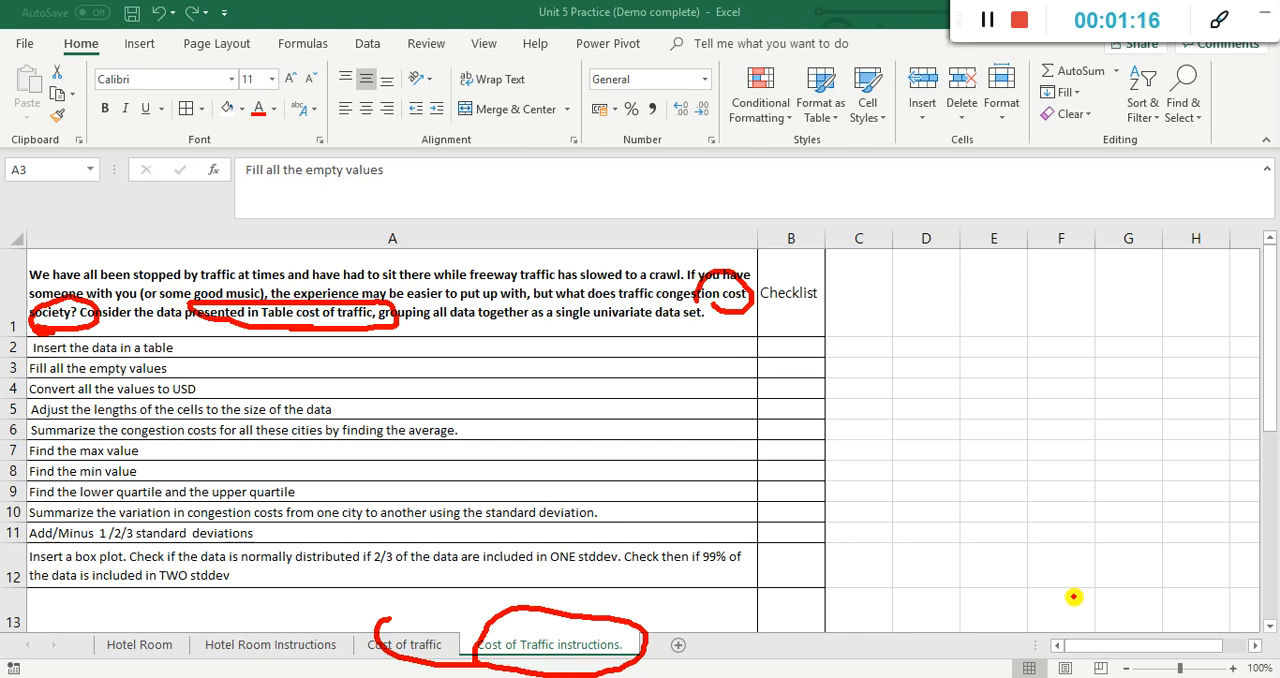
key(Escape)
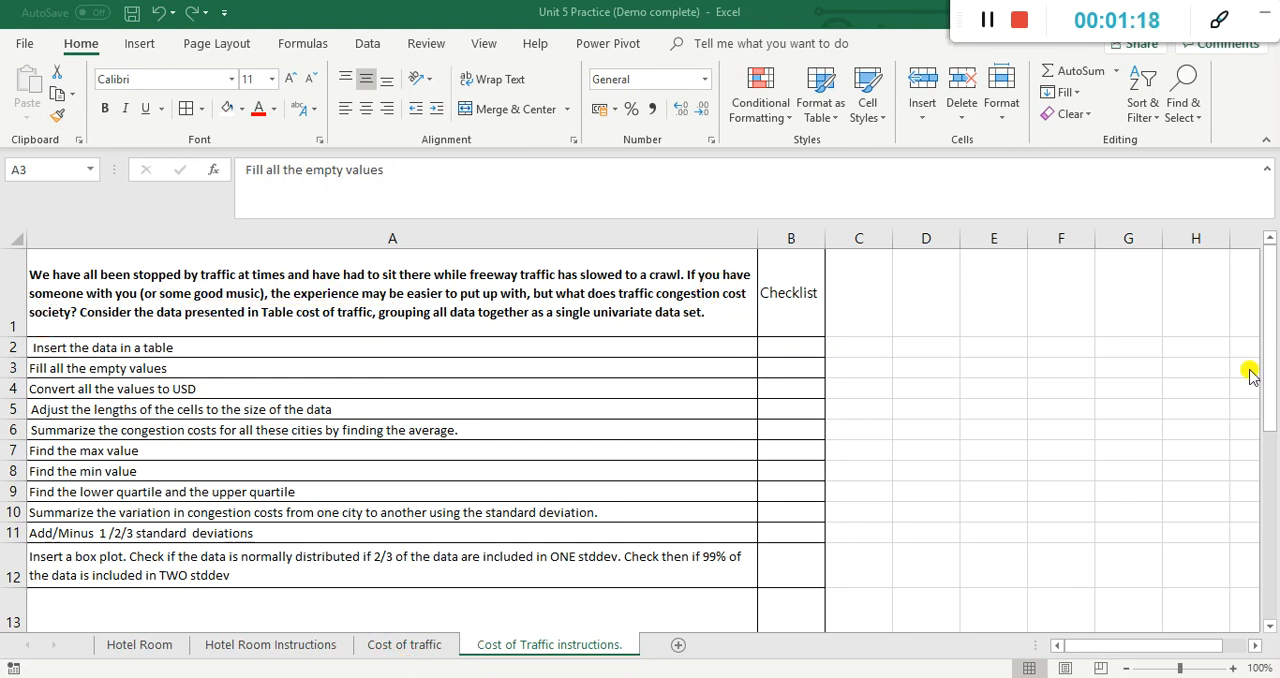
Step: Examine the Region, City and Cost Traffic columns on the Cost of traffic sheet against the tasks on the instructions sheet
click(443, 650)
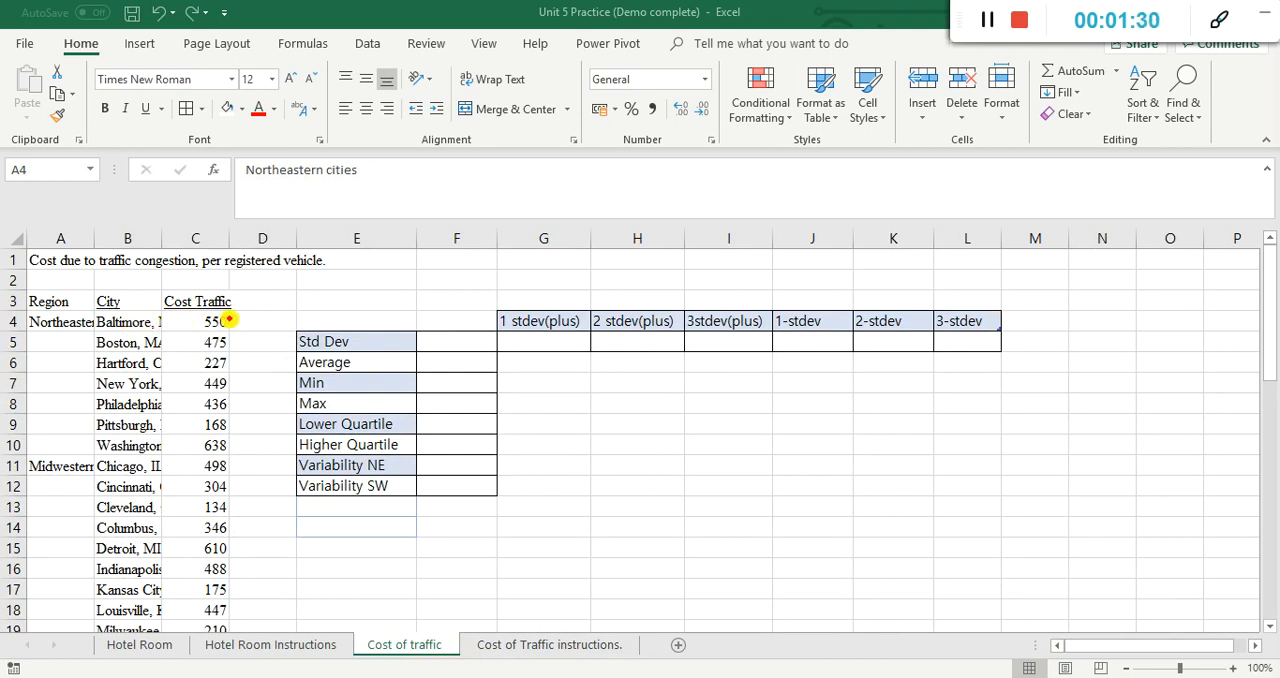
mouse_move(232, 311)
mouse_down()
mouse_move(189, 336)
mouse_move(199, 630)
mouse_move(232, 634)
mouse_move(257, 529)
mouse_move(263, 337)
mouse_move(240, 305)
mouse_move(229, 321)
mouse_up()
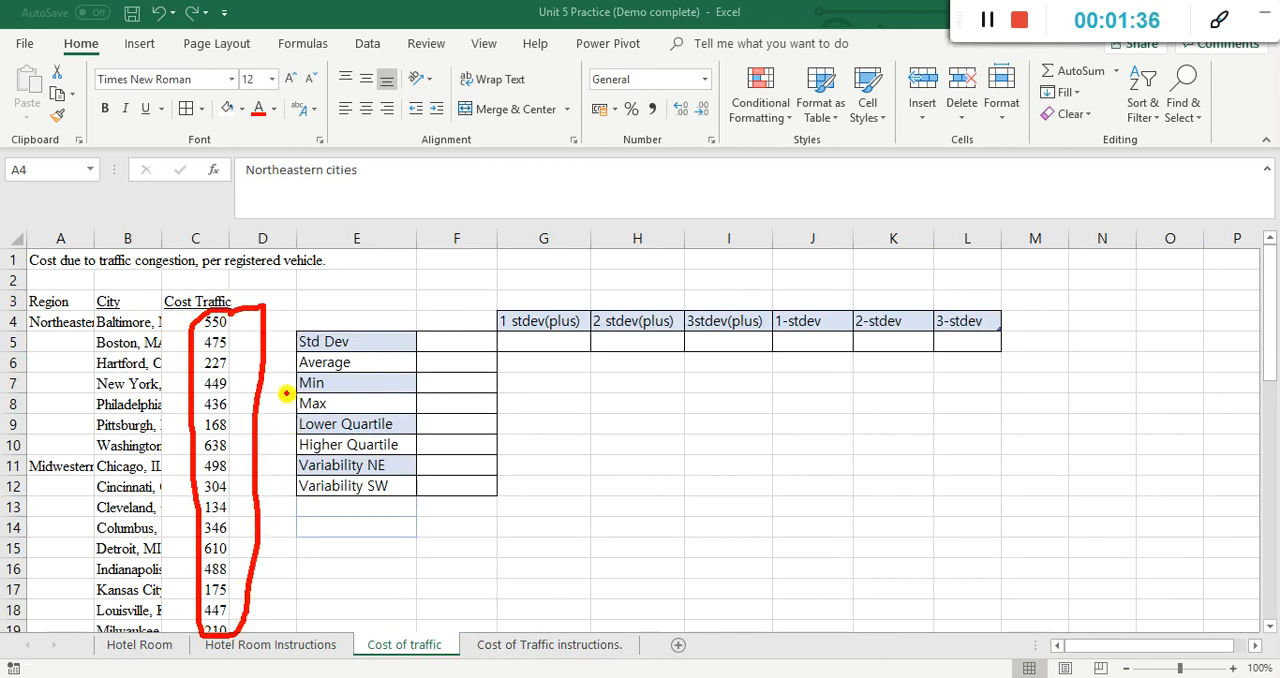
mouse_move(25, 308)
mouse_down()
mouse_move(148, 302)
mouse_move(101, 313)
mouse_up()
mouse_move(205, 318)
mouse_down()
mouse_move(248, 272)
mouse_move(180, 326)
mouse_move(246, 320)
mouse_up()
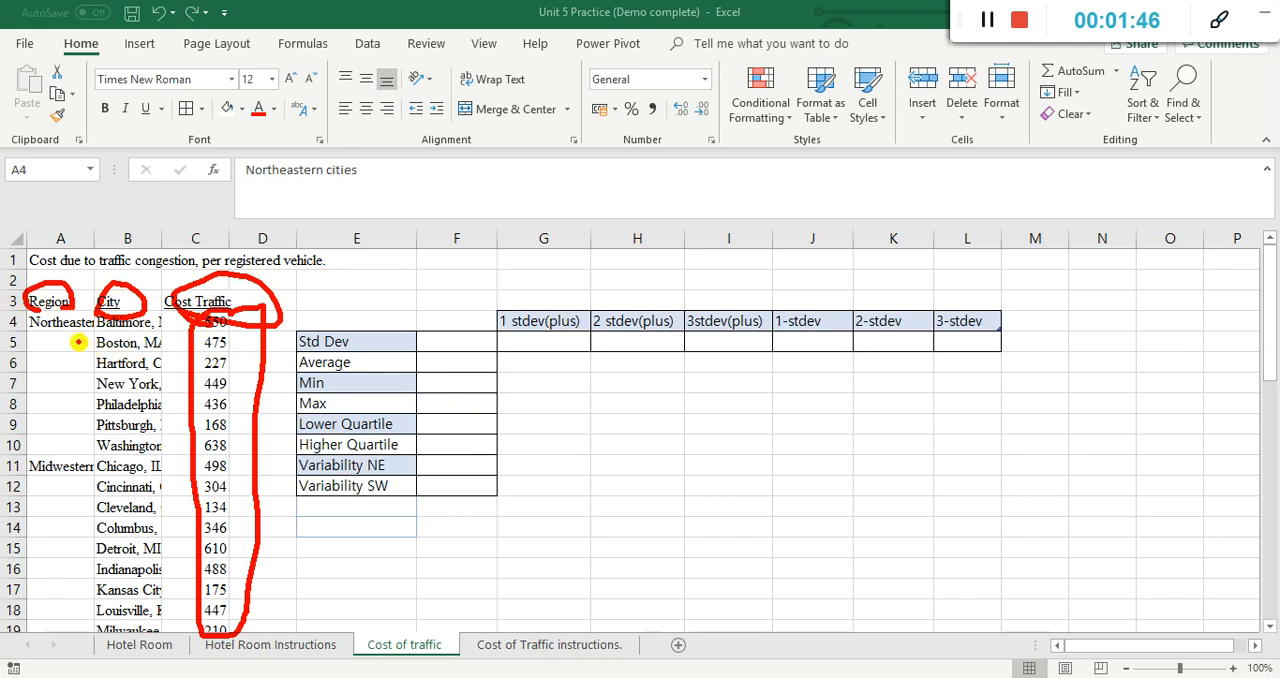
mouse_move(145, 266)
mouse_down()
mouse_move(145, 443)
mouse_move(158, 406)
mouse_up()
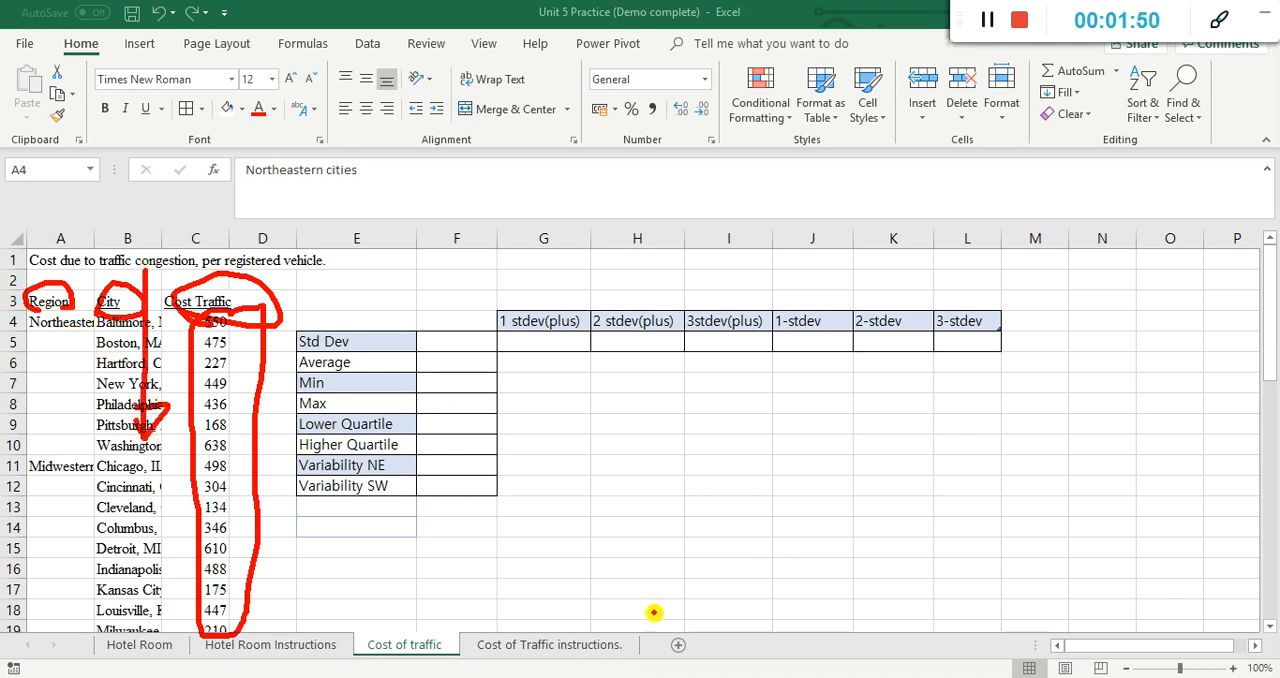
key(Escape)
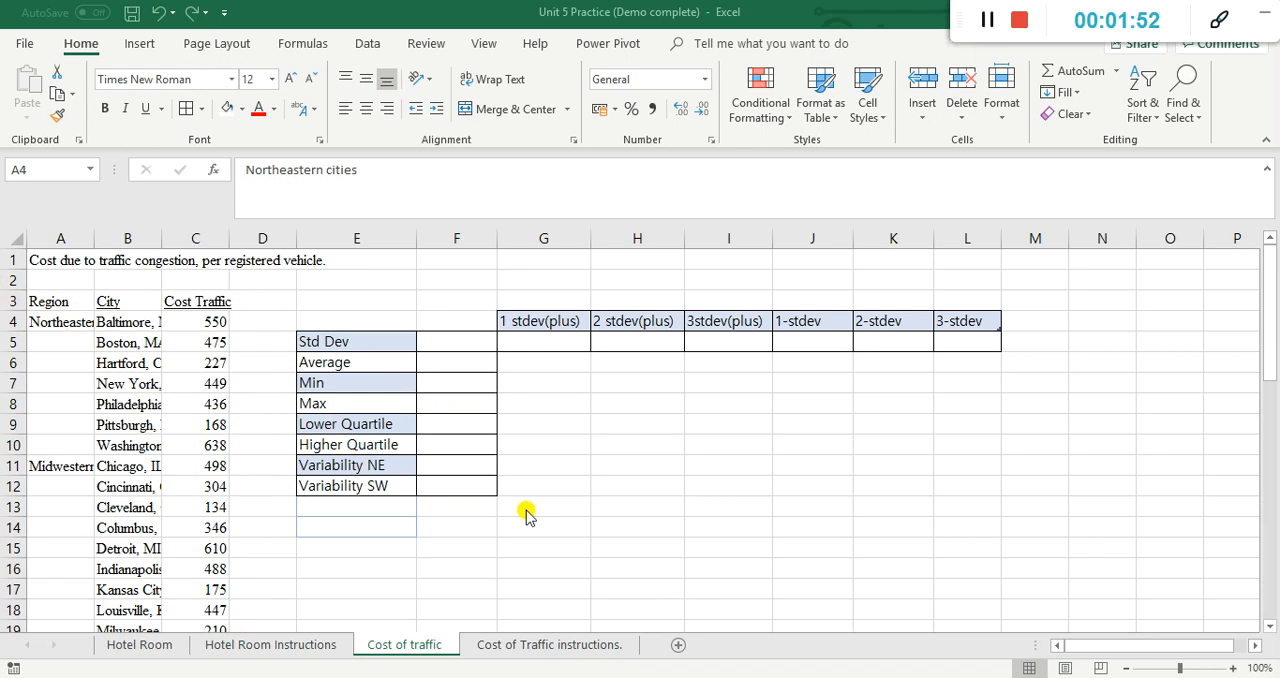
click(525, 644)
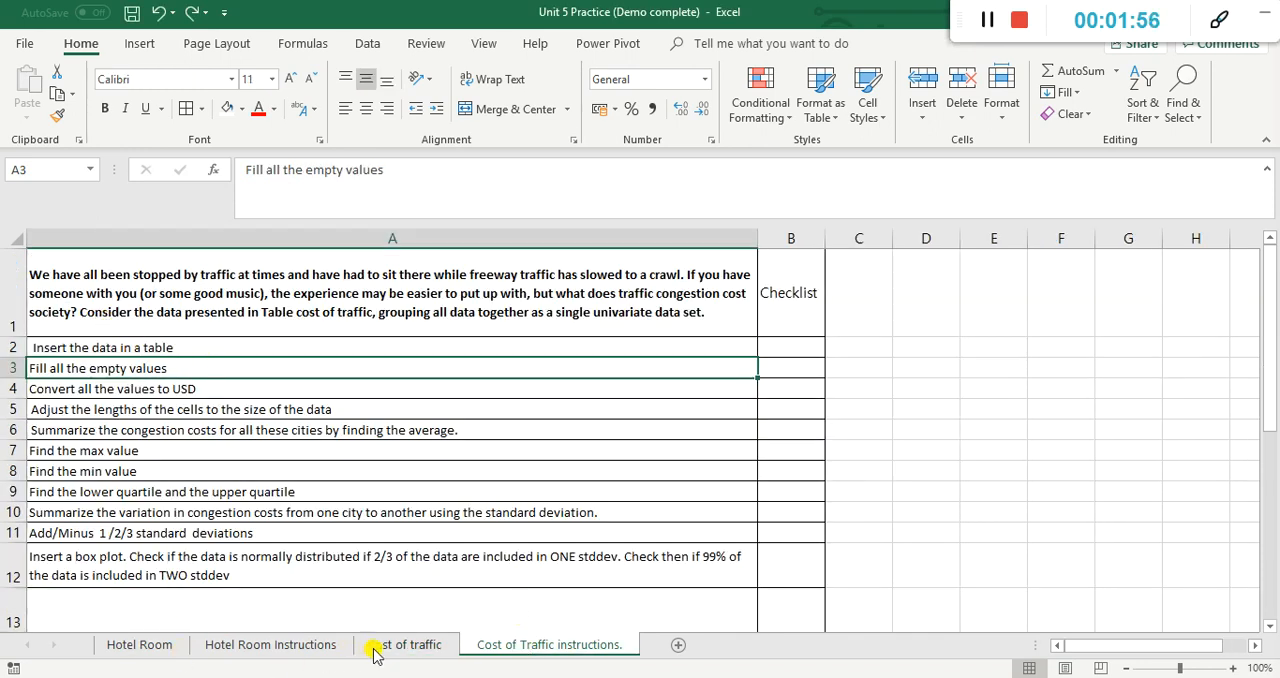
click(449, 645)
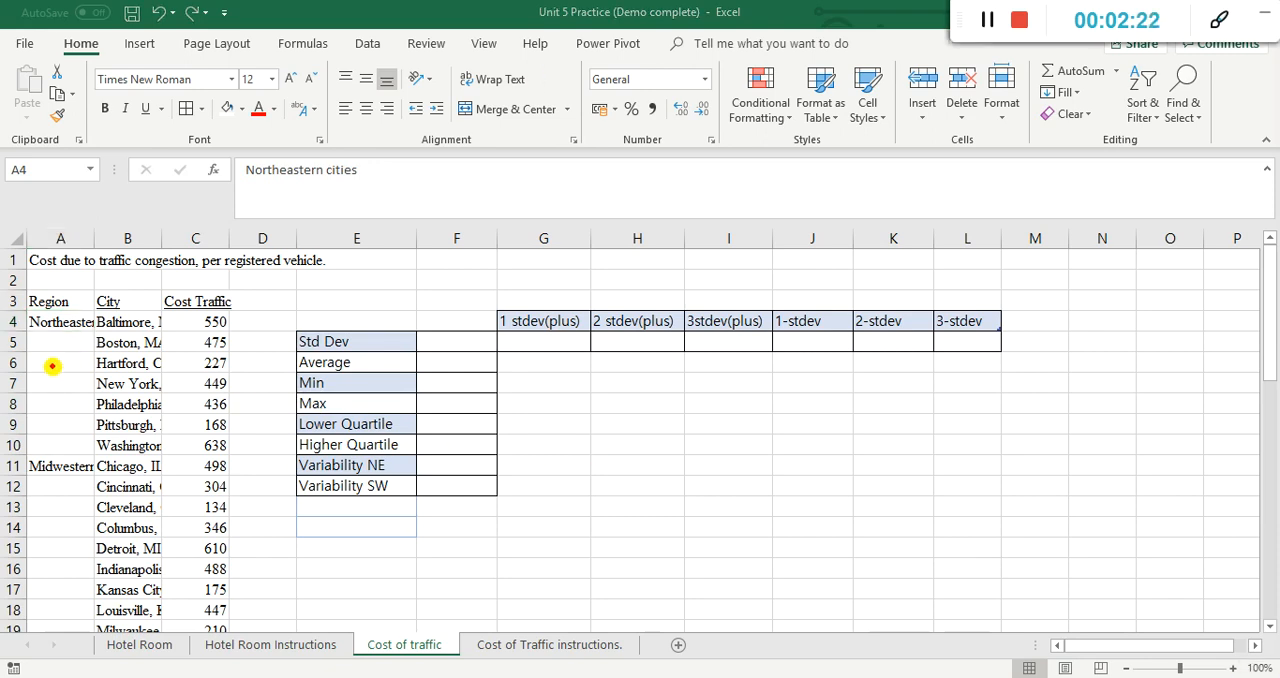
mouse_move(57, 342)
mouse_down()
mouse_move(62, 430)
mouse_move(54, 350)
mouse_up()
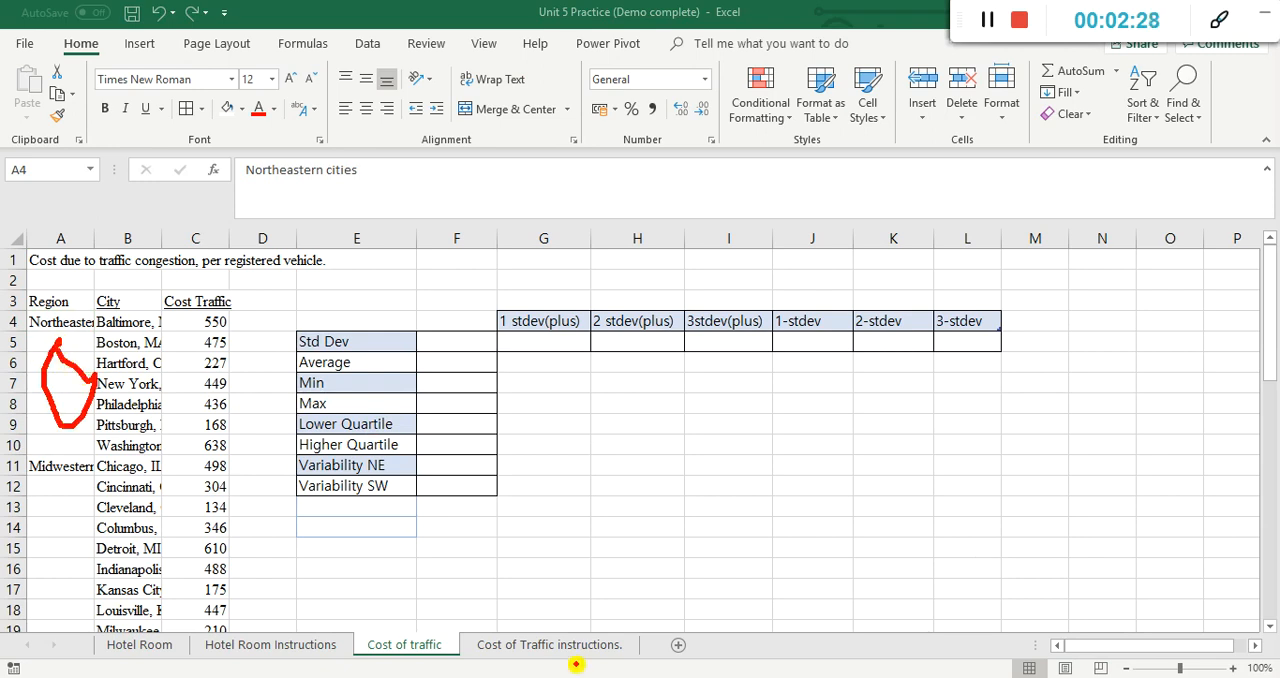
key(Escape)
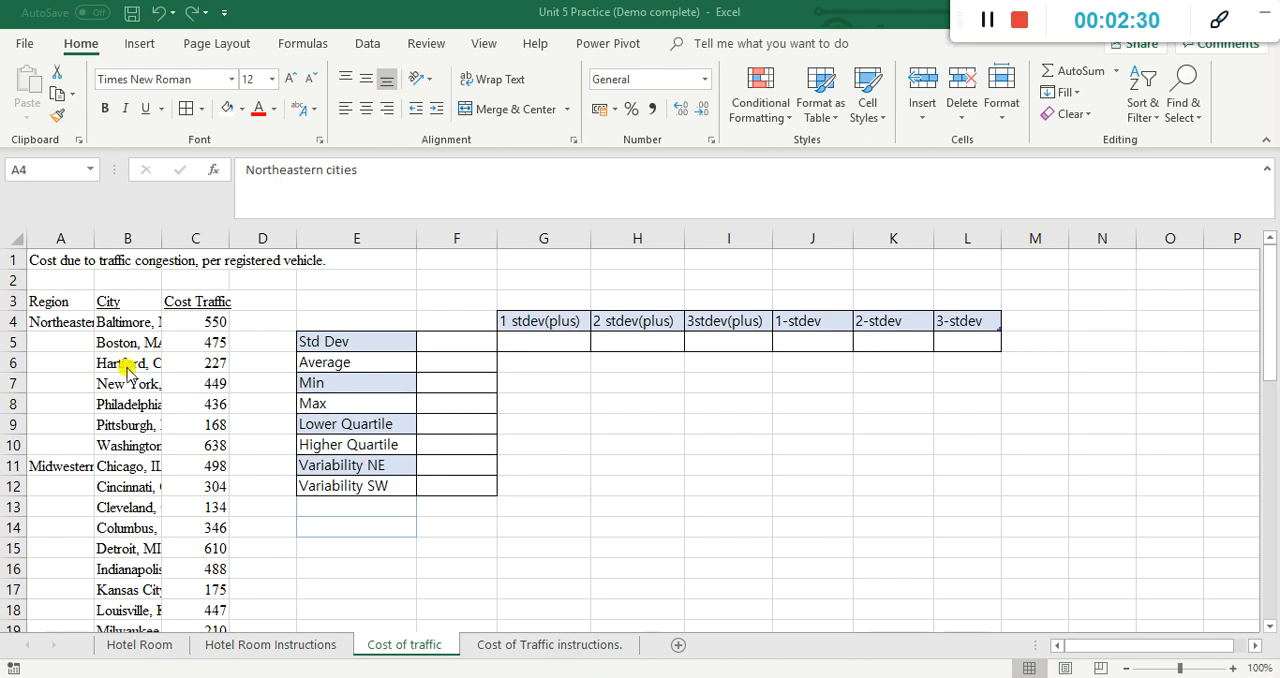
Step: Select the Region column cells from A4 down to the Southwestern cities entry in A32
click(79, 322)
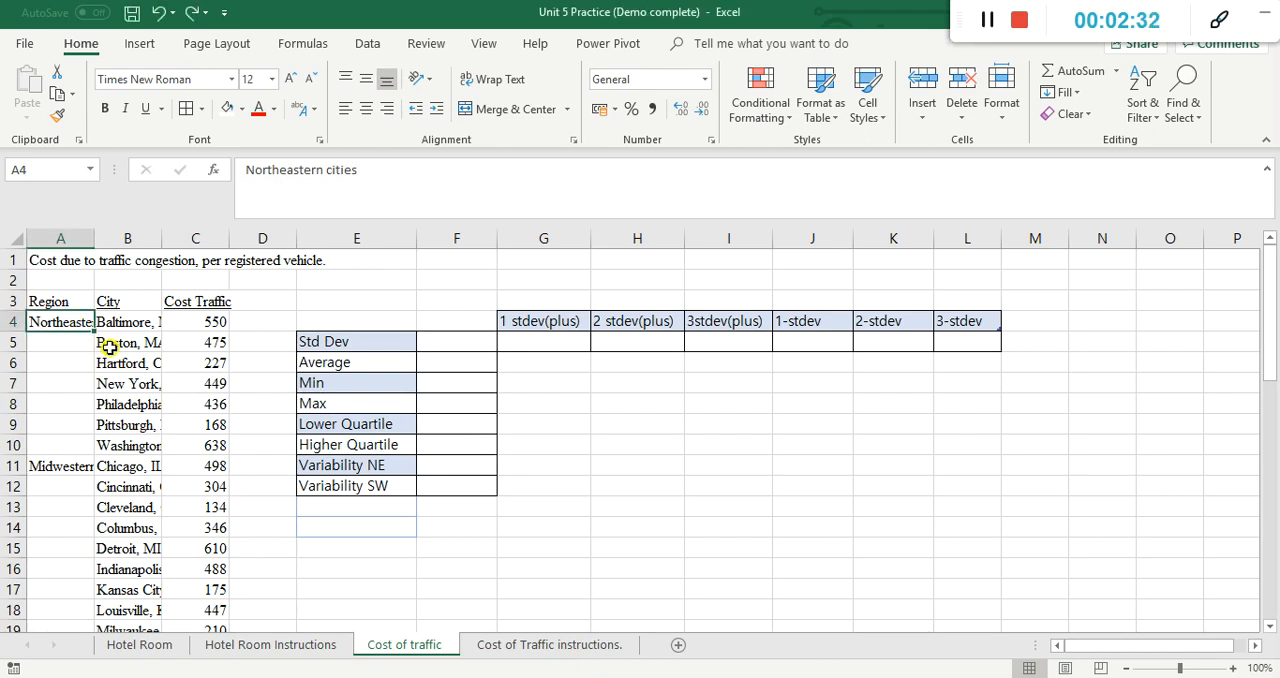
key(ctrl+shift+Down)
key(ctrl+shift+Down)
key(ctrl+shift+Down)
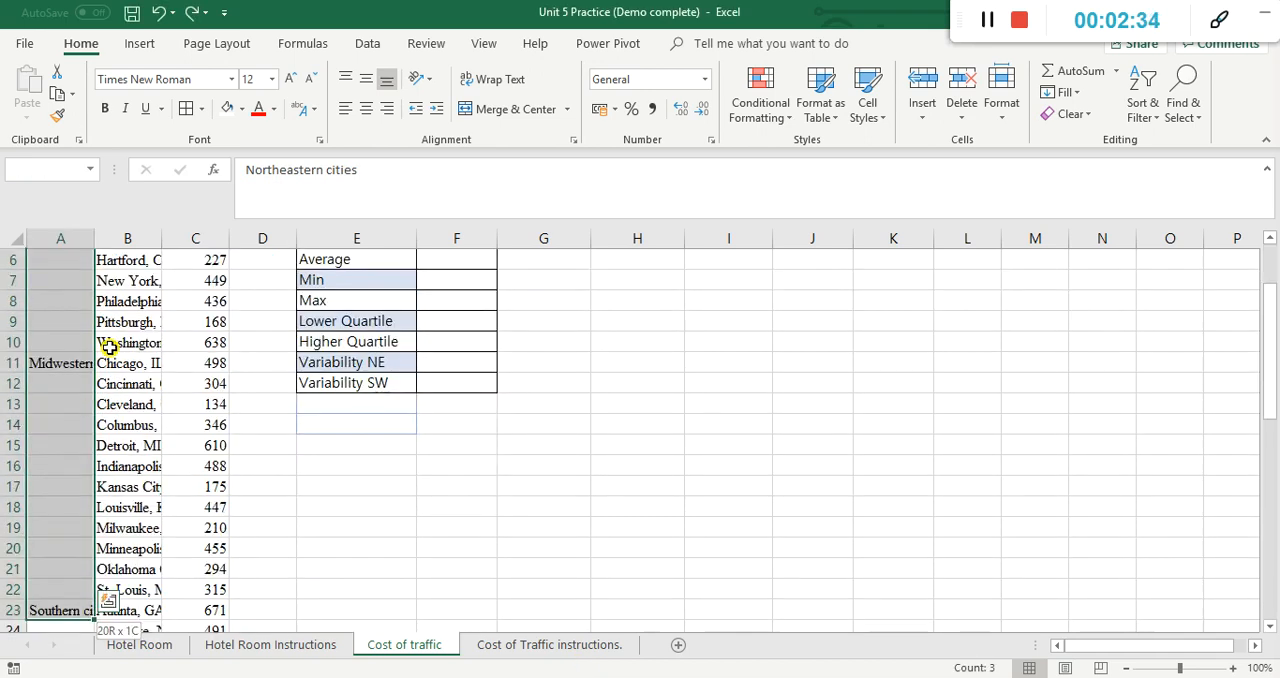
key(ctrl+shift+Down)
key(ctrl+shift+Down)
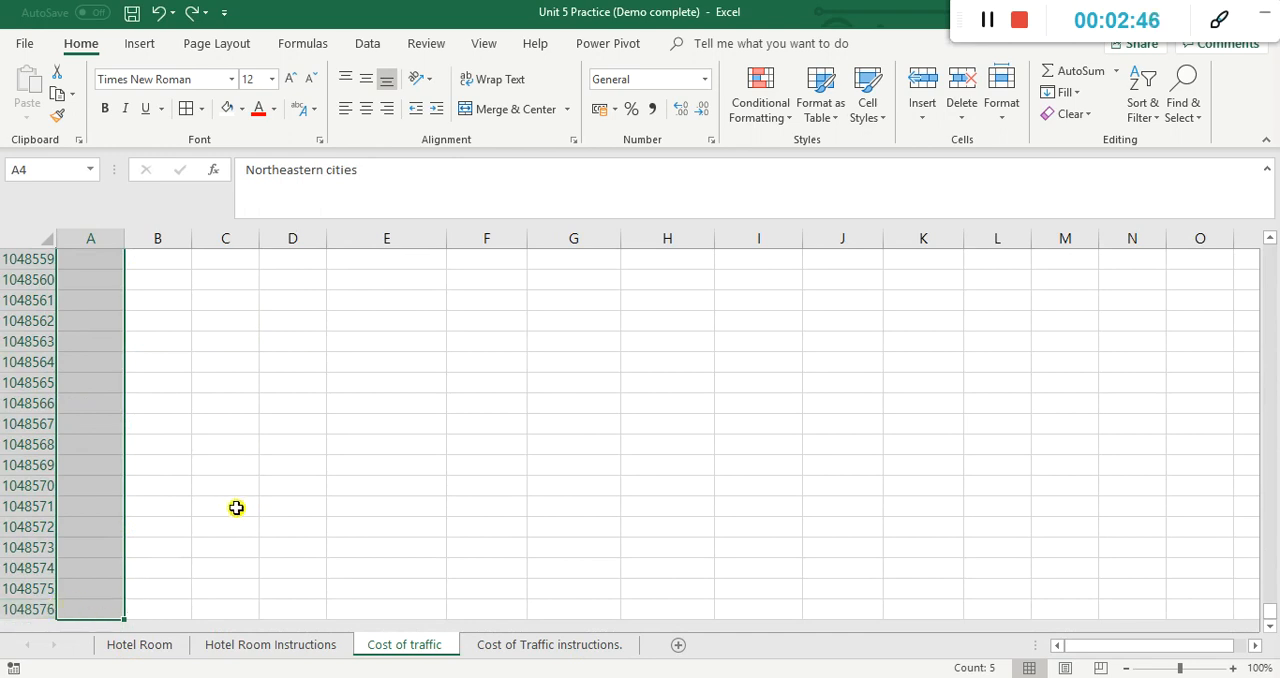
scroll(225, 510, up, 4)
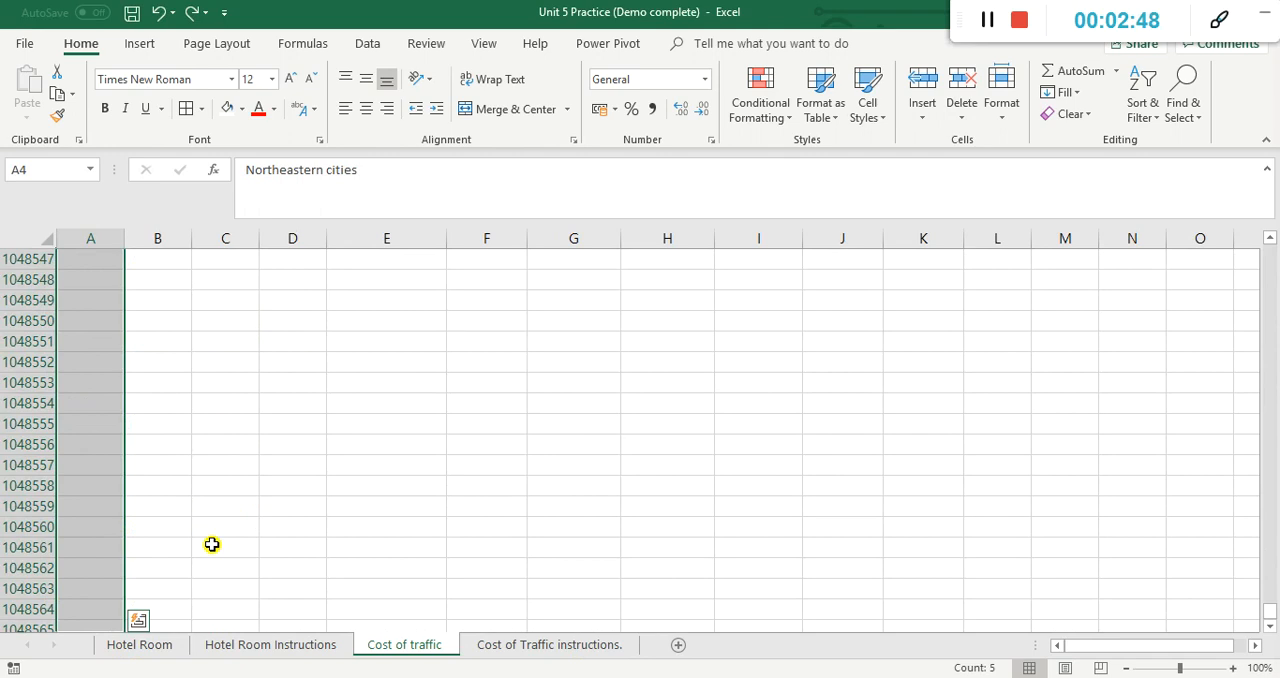
key(ctrl+shift+Up)
key(ctrl+shift+Up)
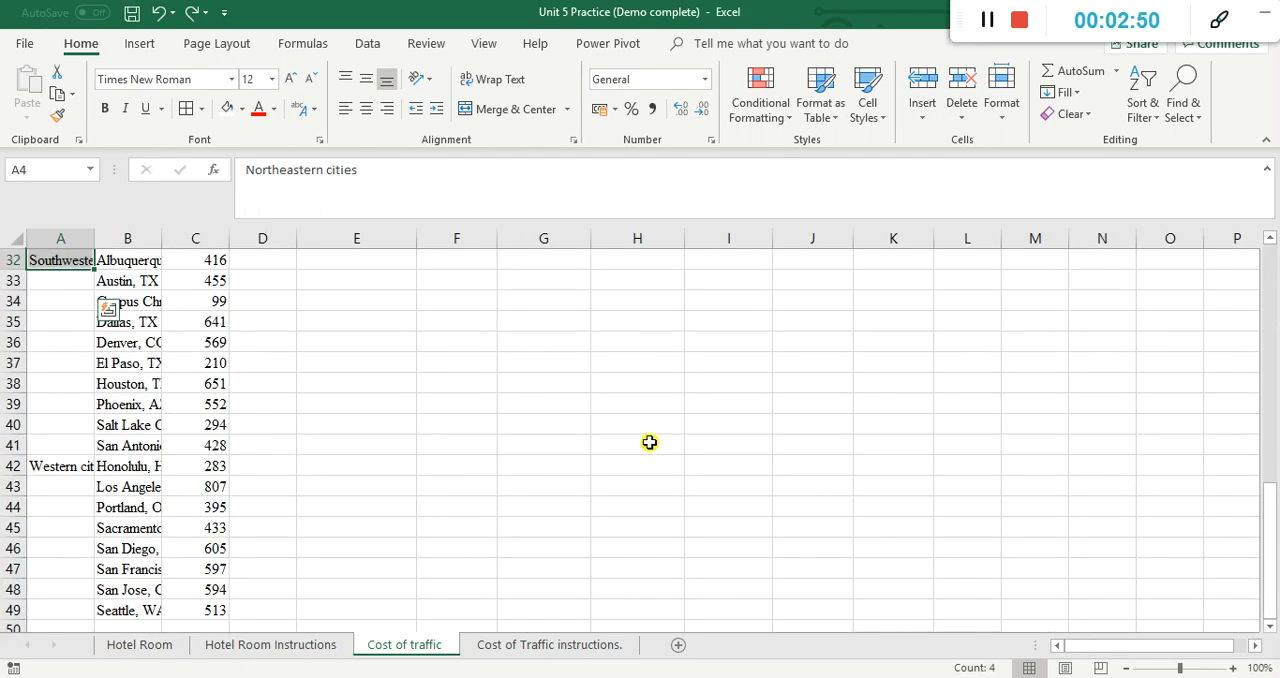
scroll(649, 442, up, 10)
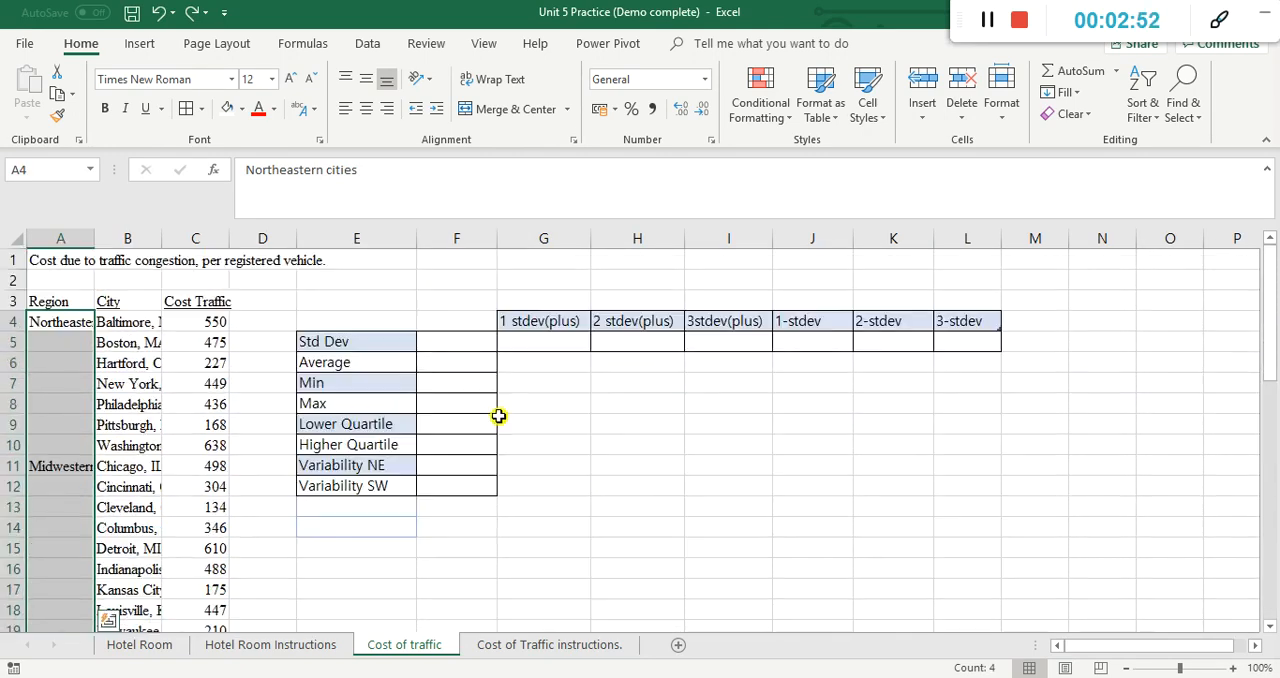
Step: Inspect the blank Region cells A5:A10 under Northeastern cities, the entry in A4 and the first cost value in C4
click(82, 343)
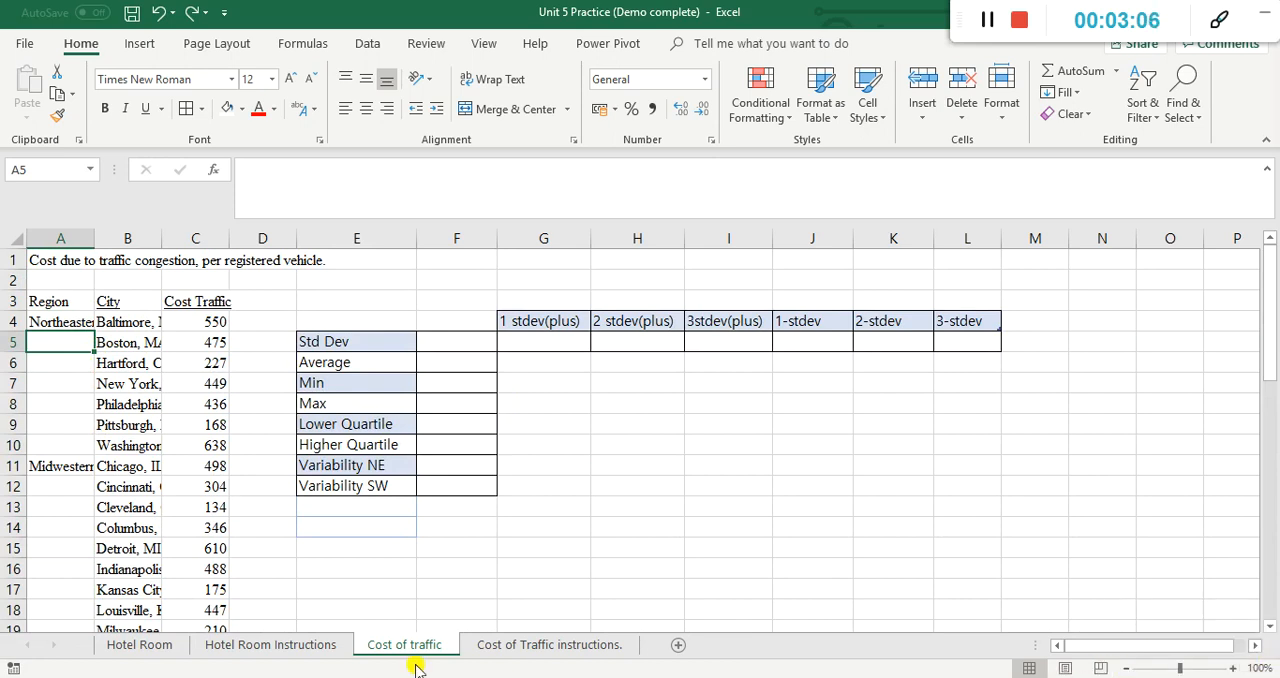
drag(65, 344, 63, 449)
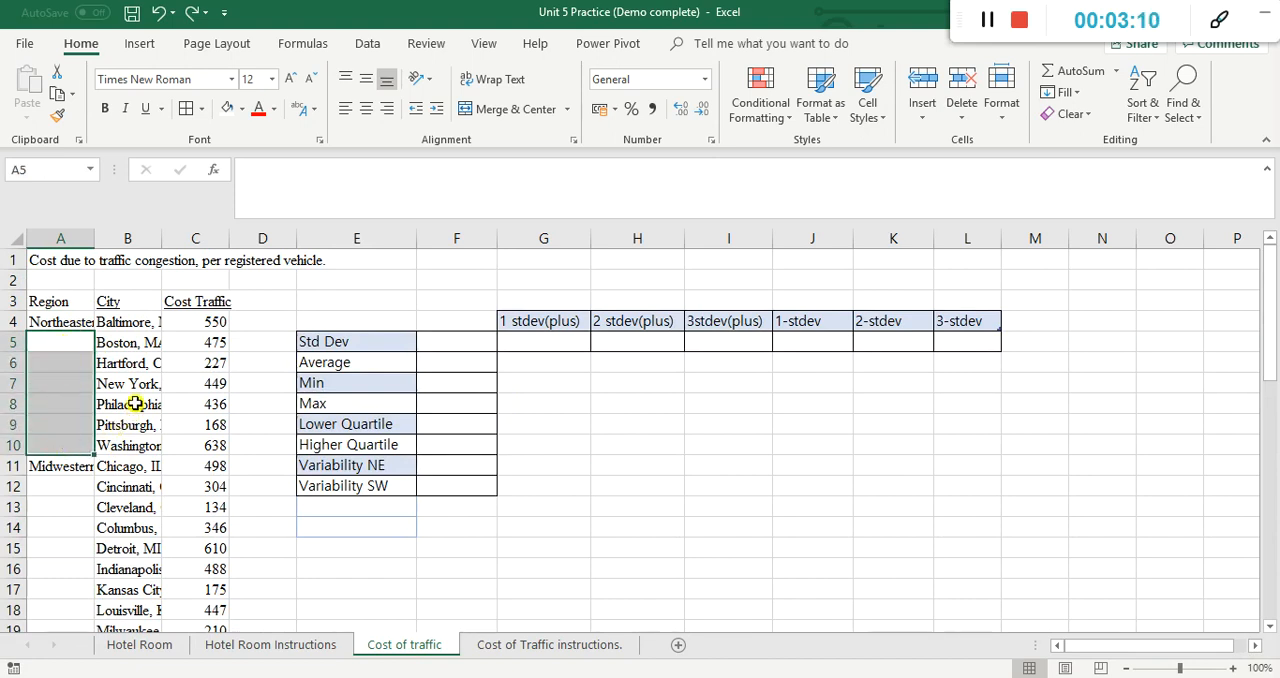
click(84, 321)
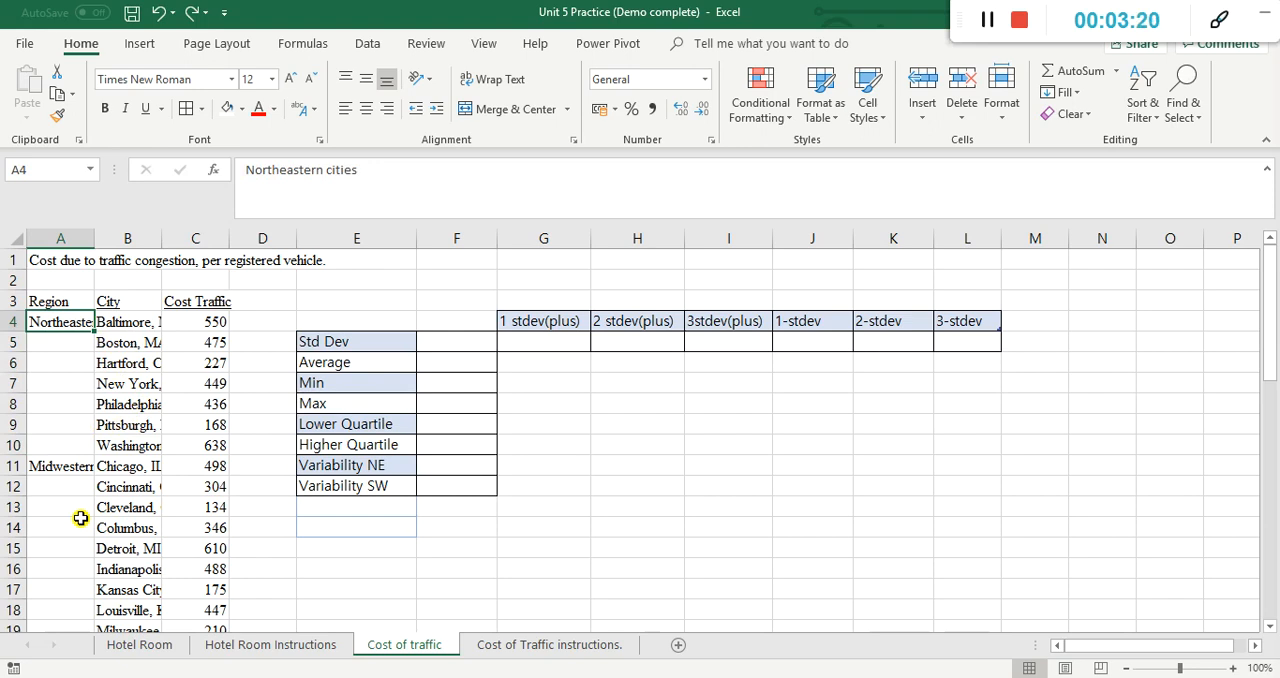
click(215, 326)
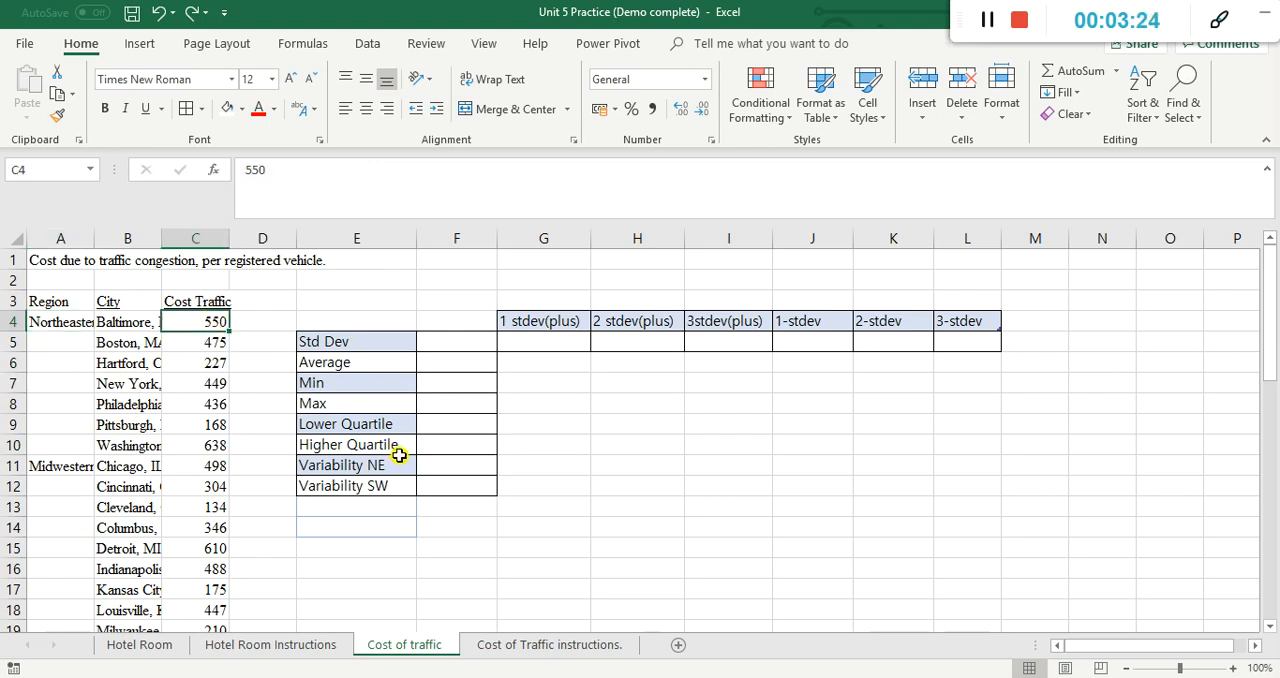
Step: Enter the formula =C14+C15 in cell G14 to add the Columbus and Detroit costs
click(545, 524)
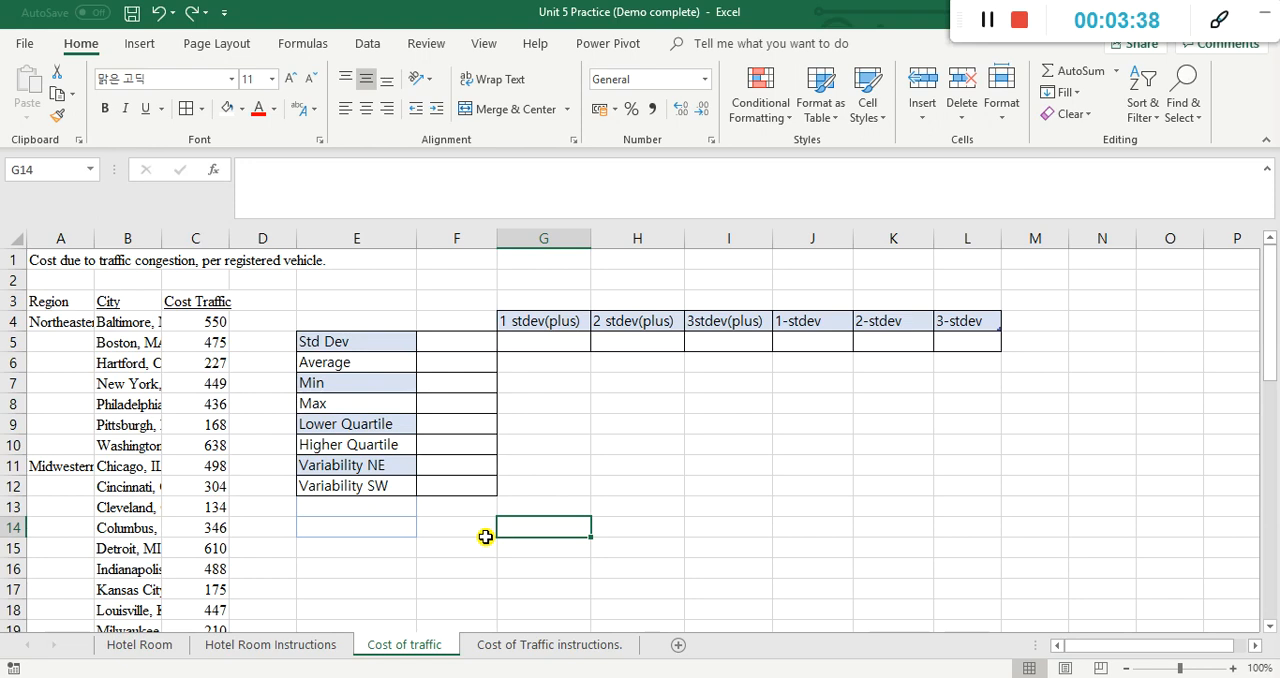
text(=)
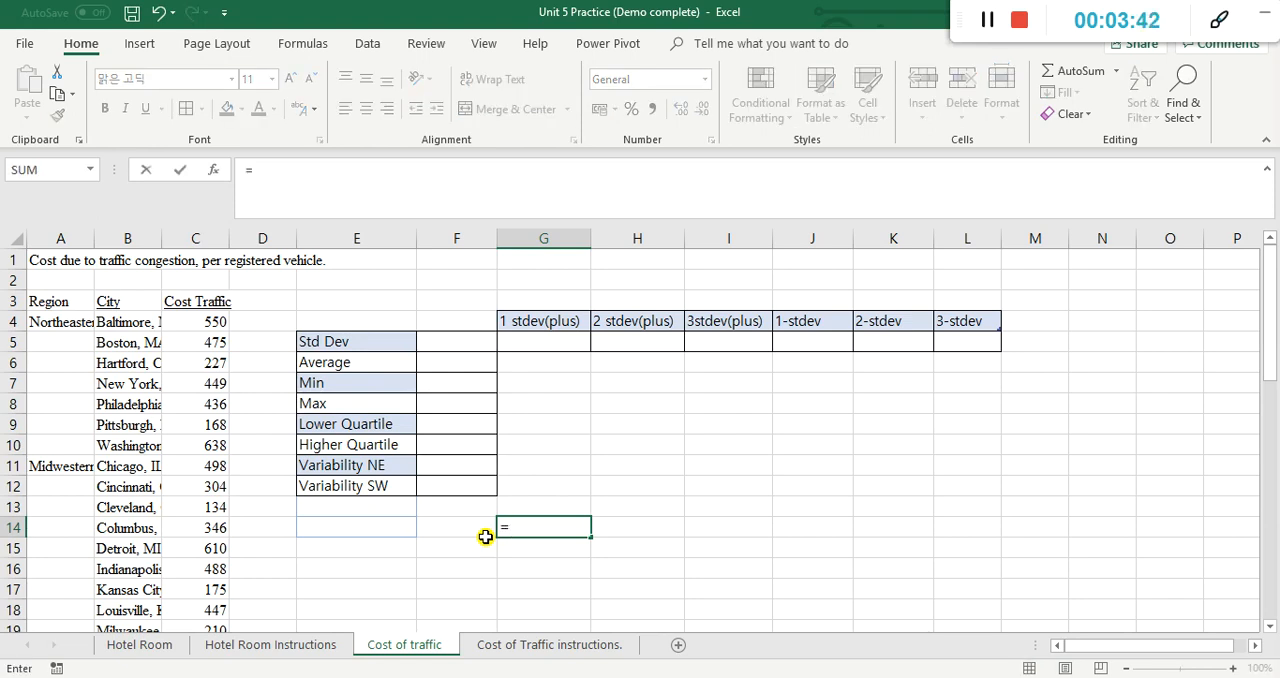
click(184, 530)
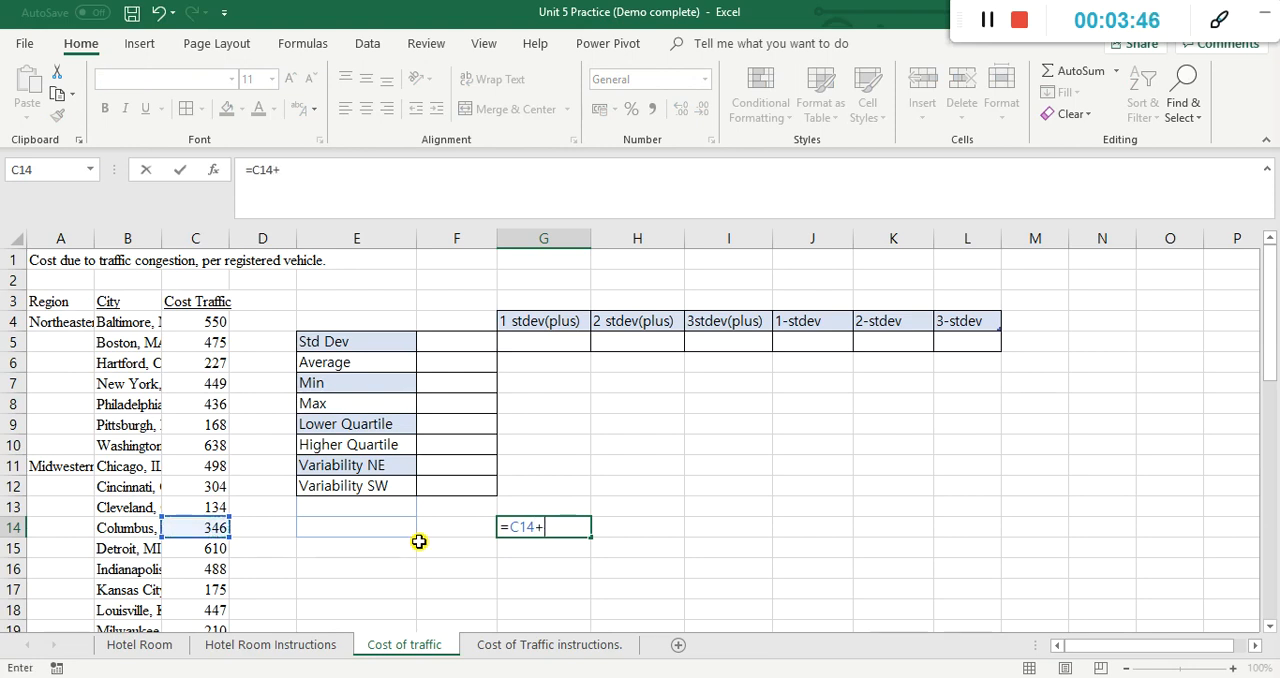
click(182, 548)
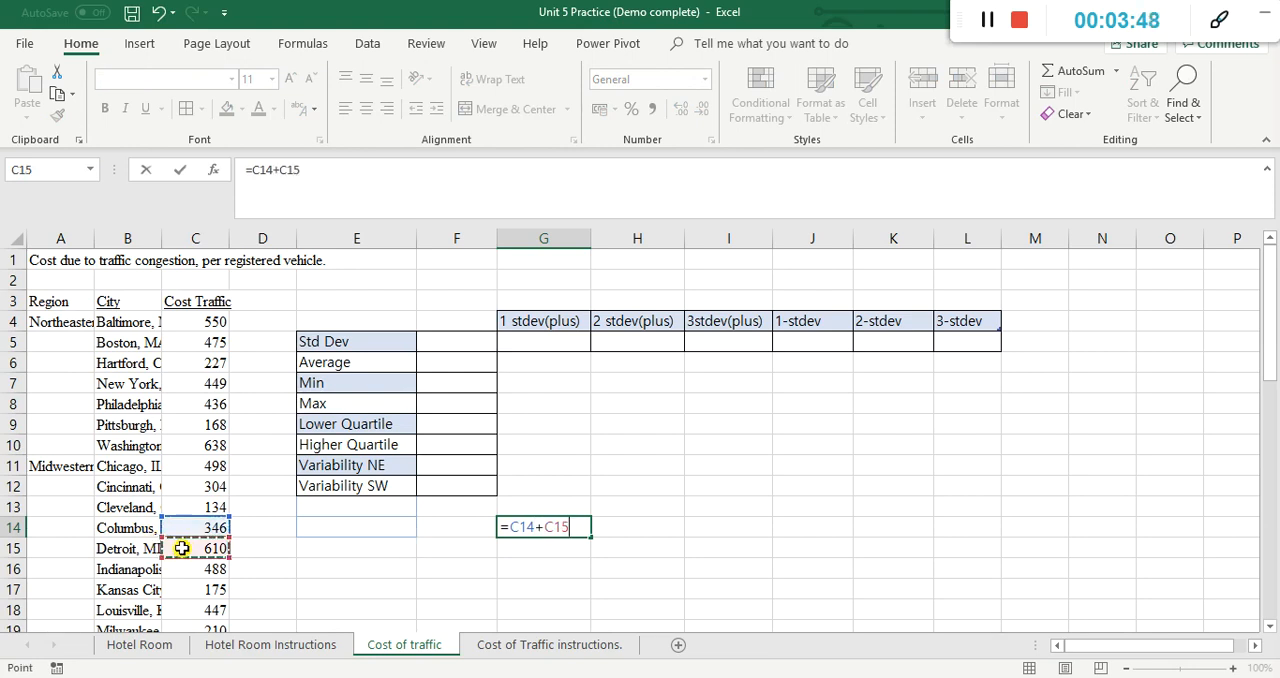
key(Return)
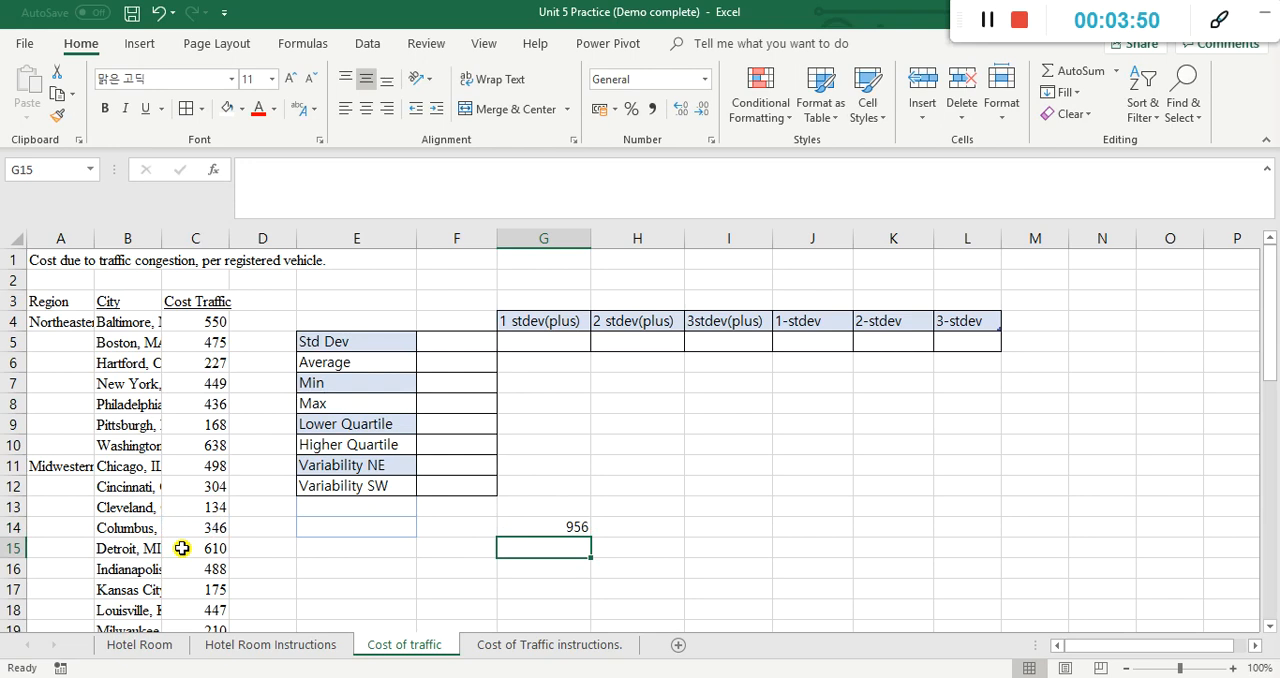
Step: Copy the formula from G14 into G15 and check which cells the pasted formula references
click(576, 529)
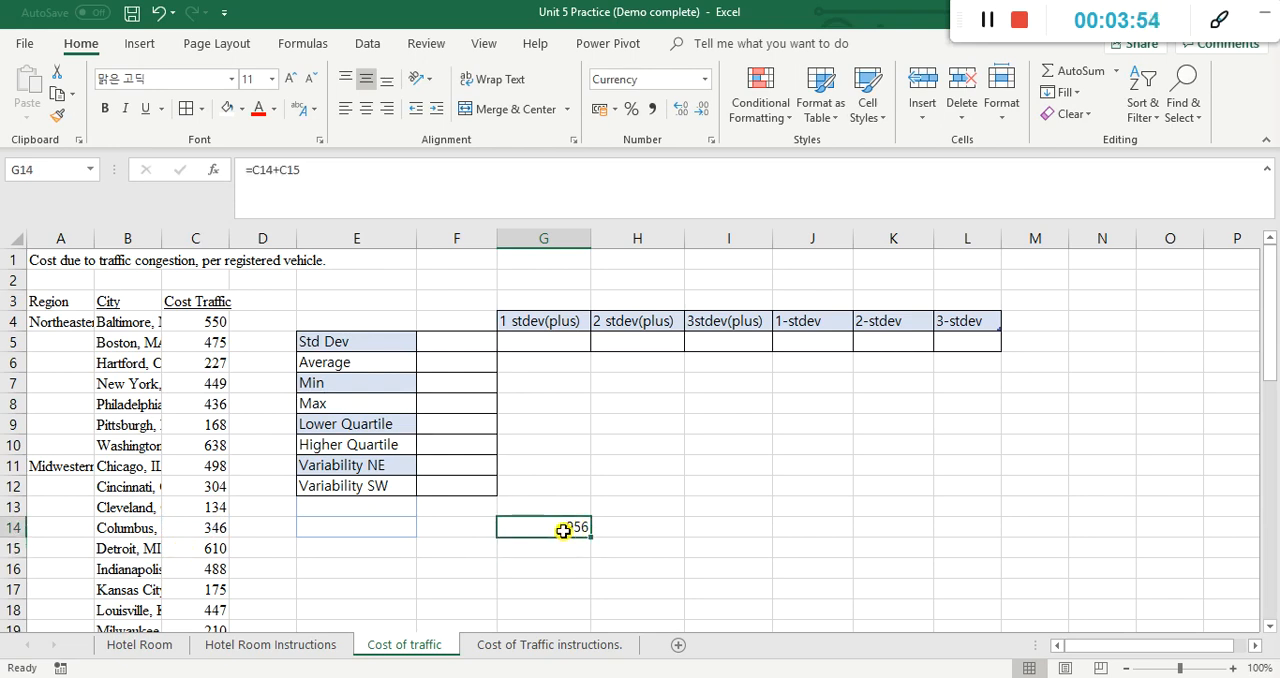
key(ctrl+c)
click(554, 552)
key(ctrl+v)
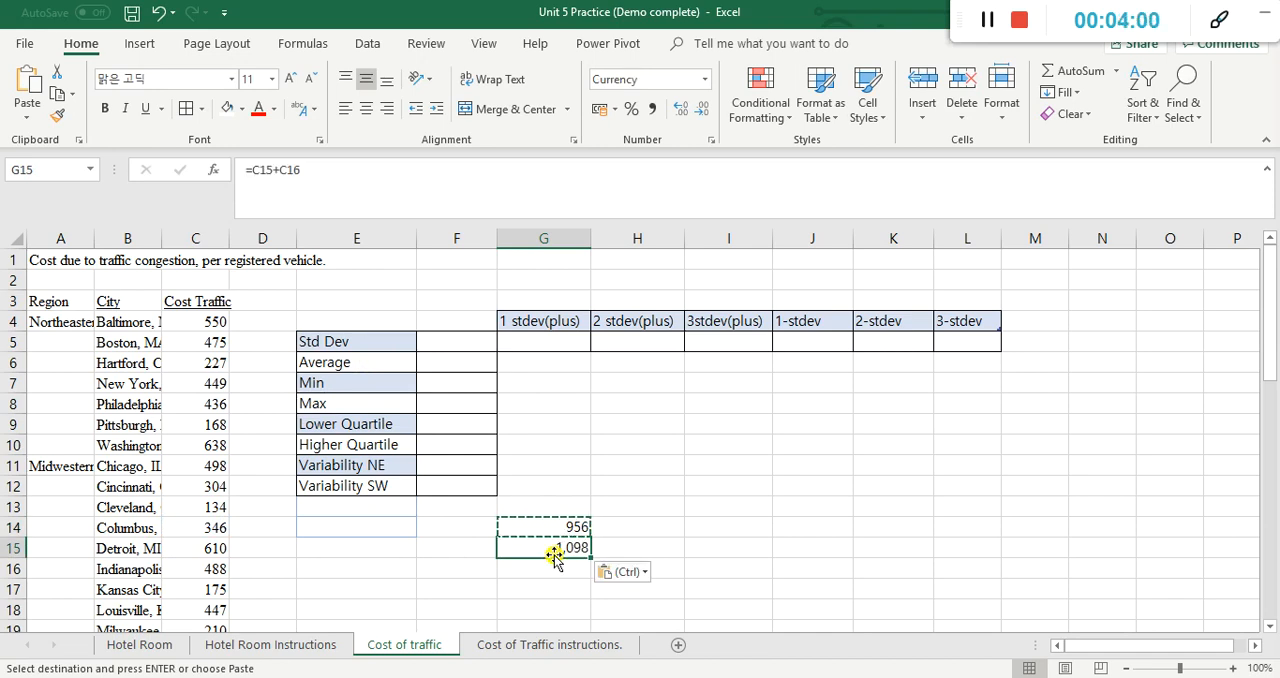
click(300, 170)
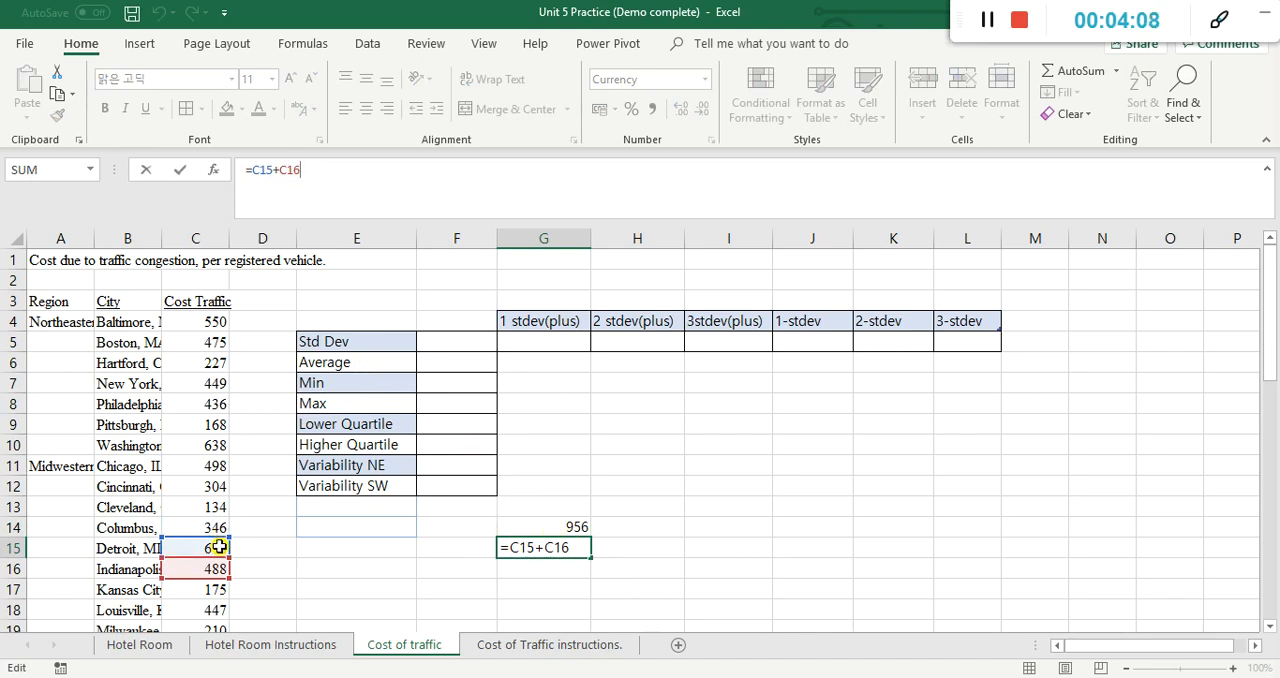
click(557, 552)
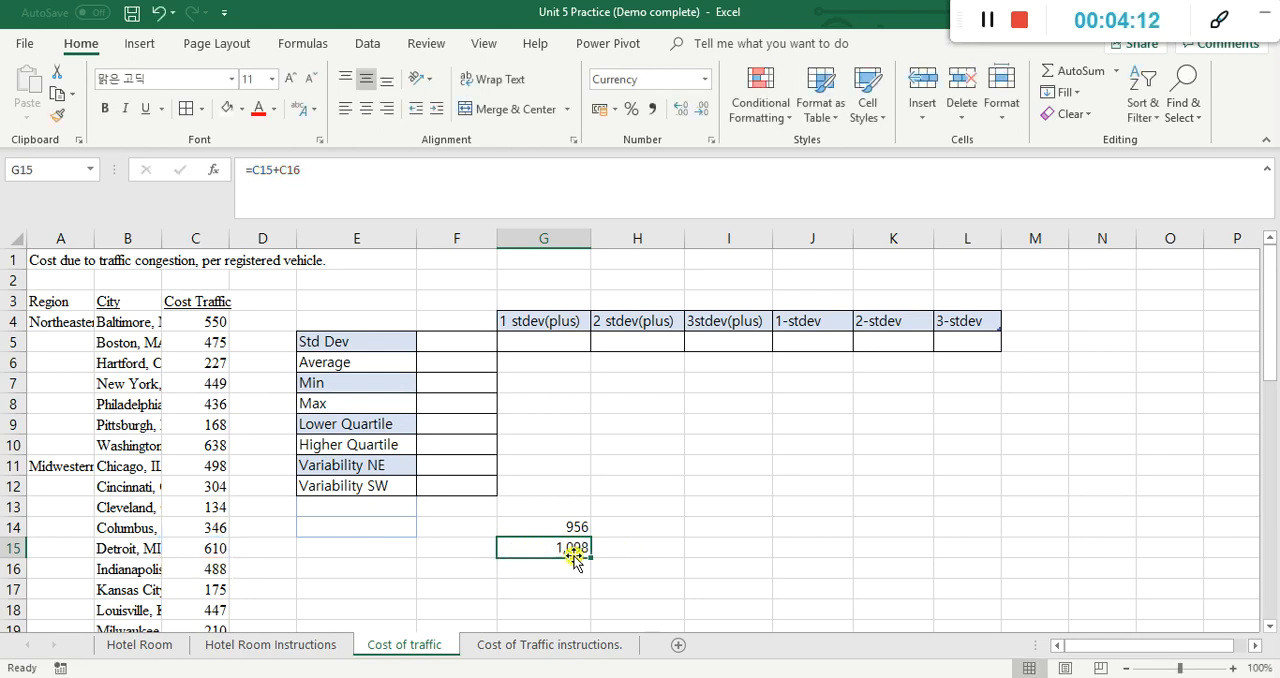
Step: Clear the copied formula in G15, autofill it from G14 and check the cell references in the filled formula
key(Delete)
click(524, 524)
drag(589, 536, 598, 558)
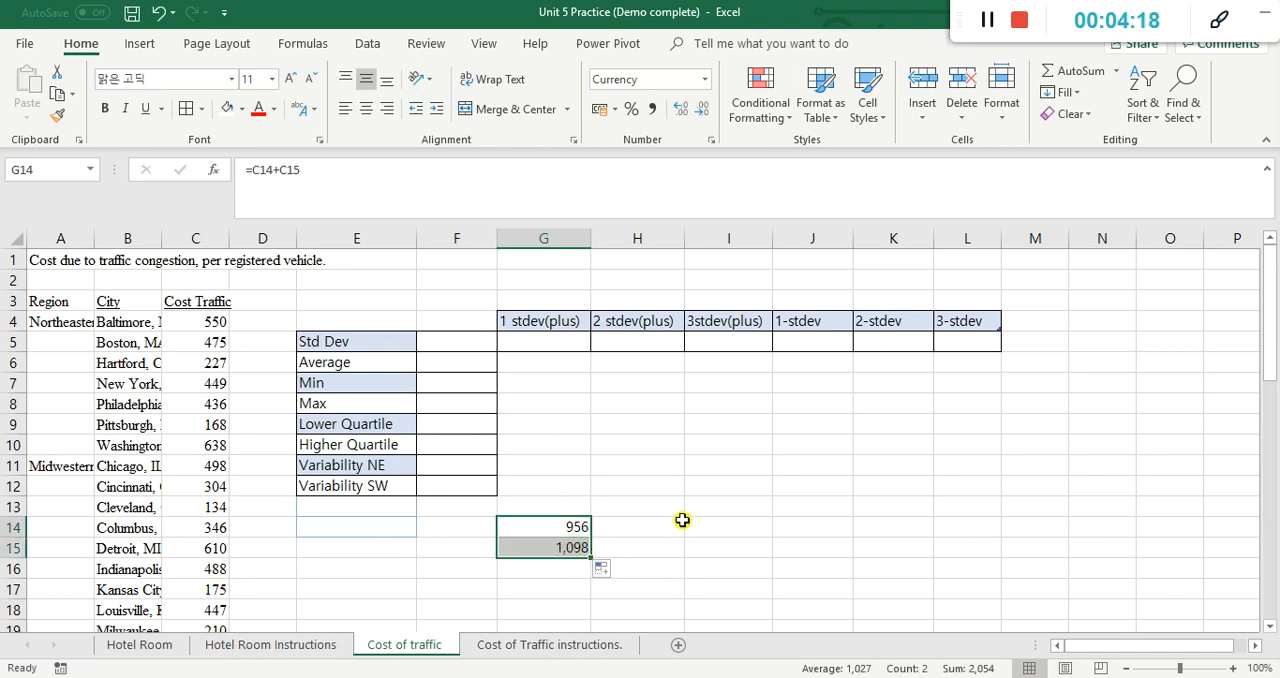
click(540, 552)
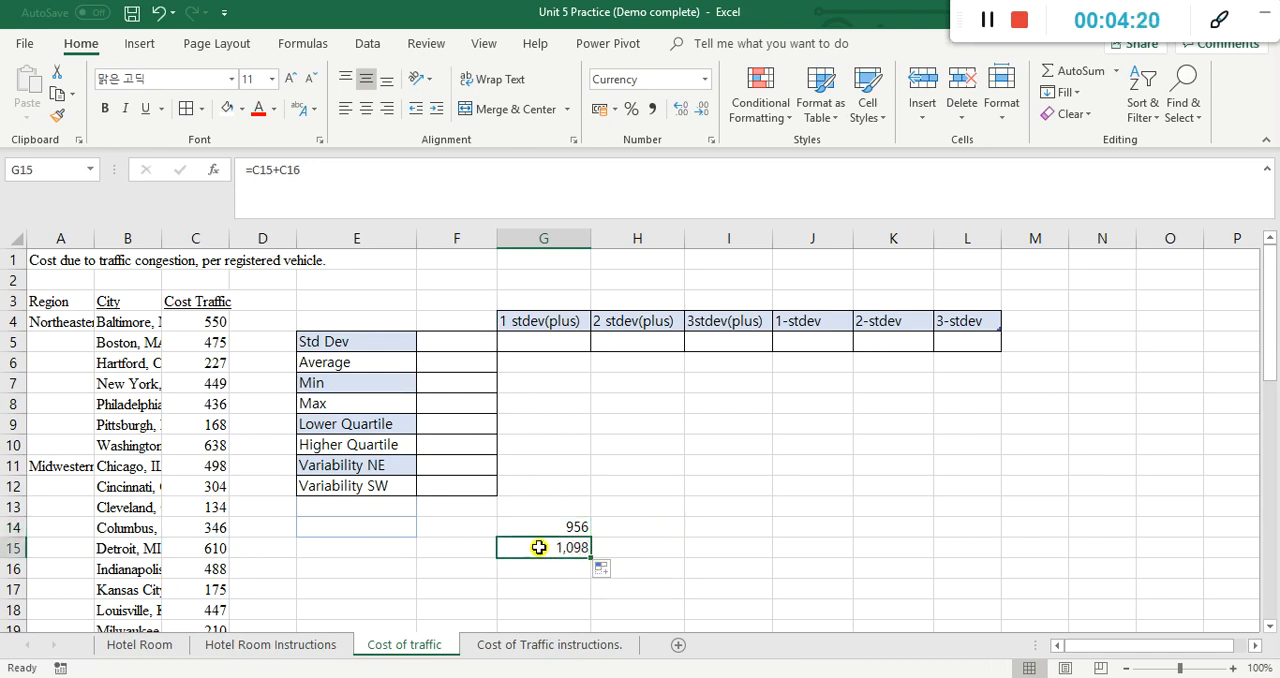
Step: Clear the two demonstration formulas from cells G14:G15
click(541, 523)
drag(541, 523, 548, 545)
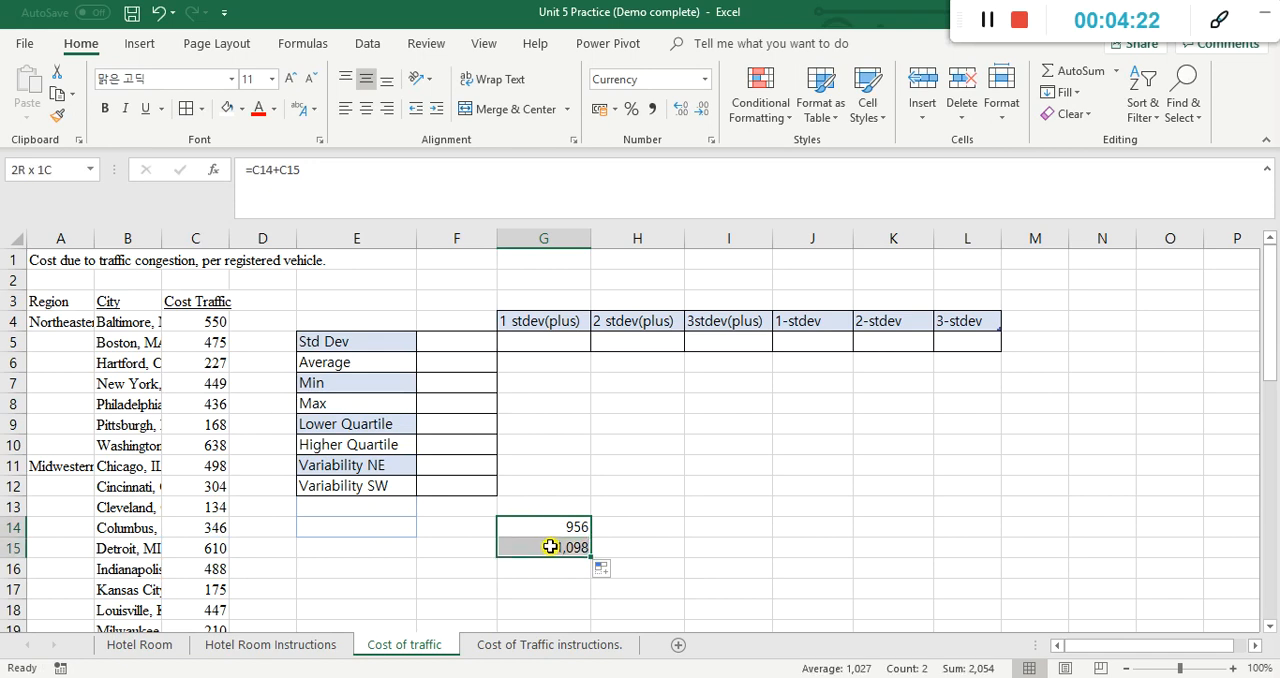
key(Delete)
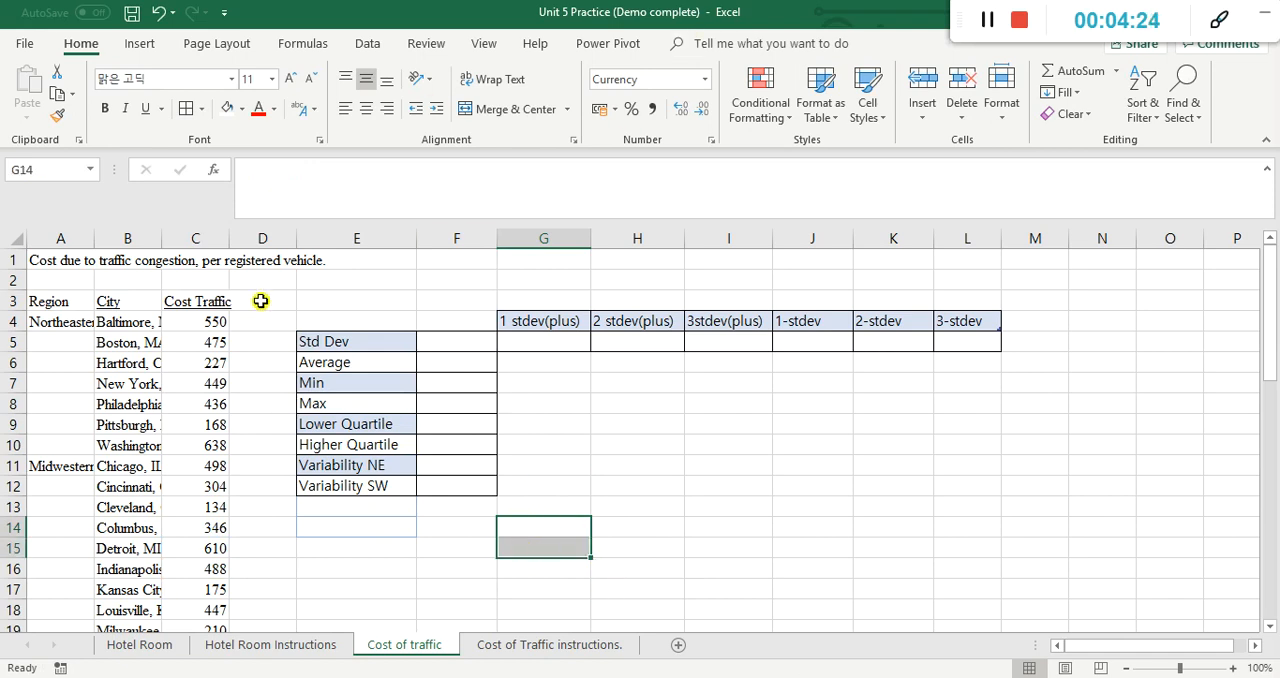
Step: Fill Northeastern cities from A4 down through A10, and Midwestern cities from A11 down through A22 in the Region column
click(87, 323)
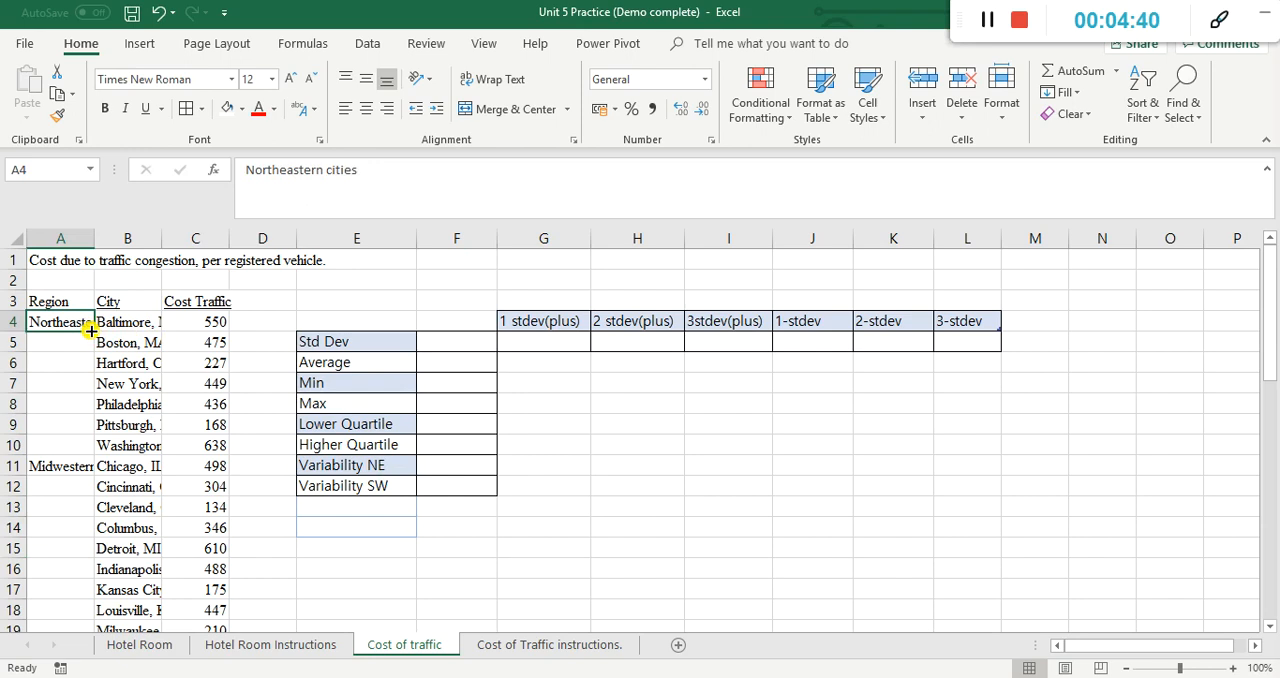
drag(90, 330, 95, 453)
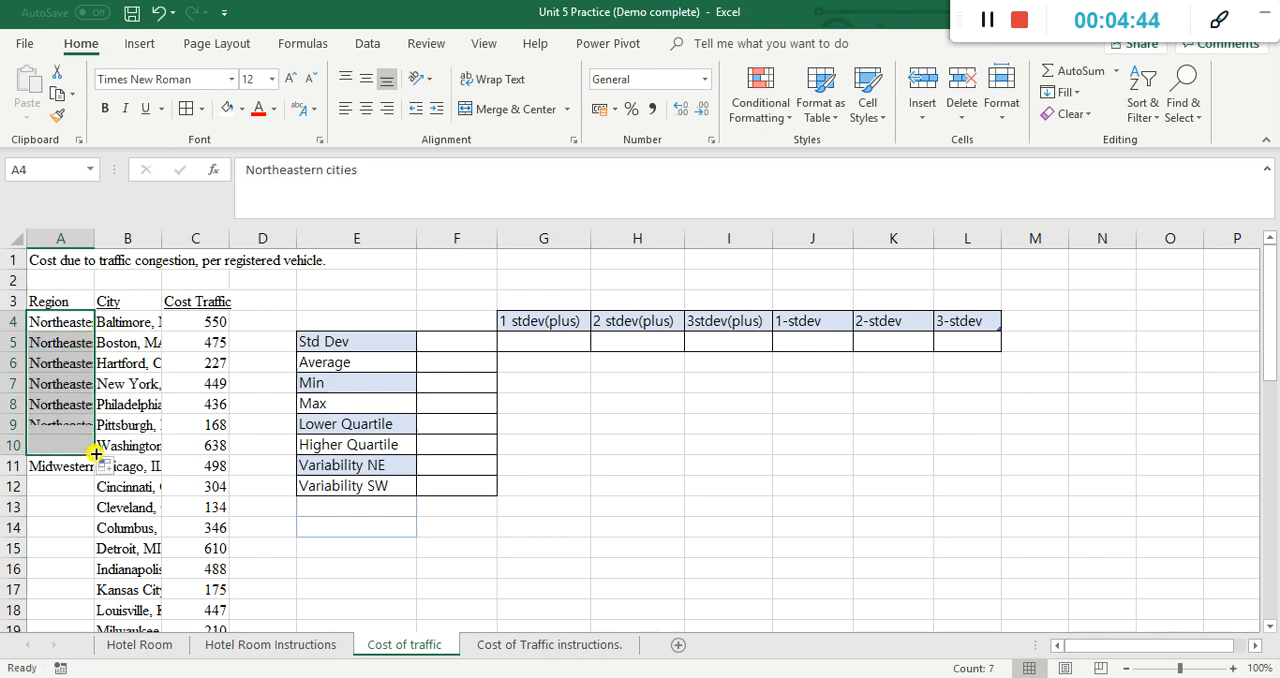
scroll(99, 438, down, 1)
click(80, 405)
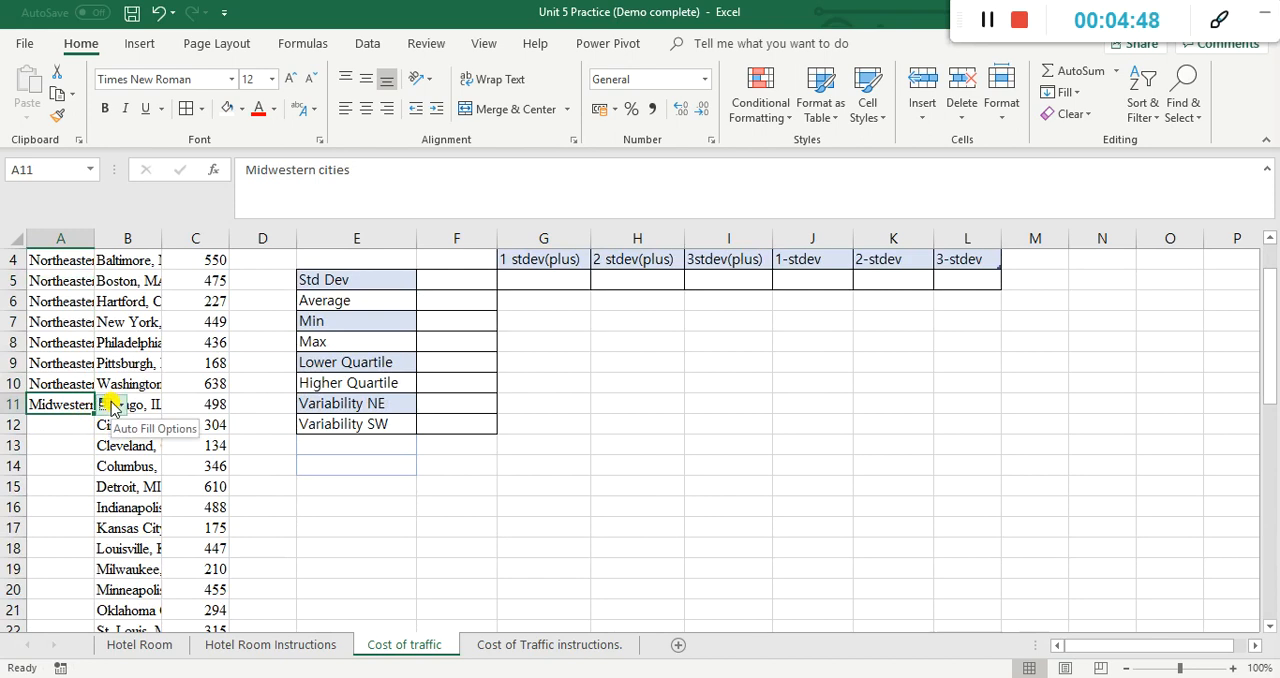
click(50, 430)
click(65, 406)
double_click(93, 412)
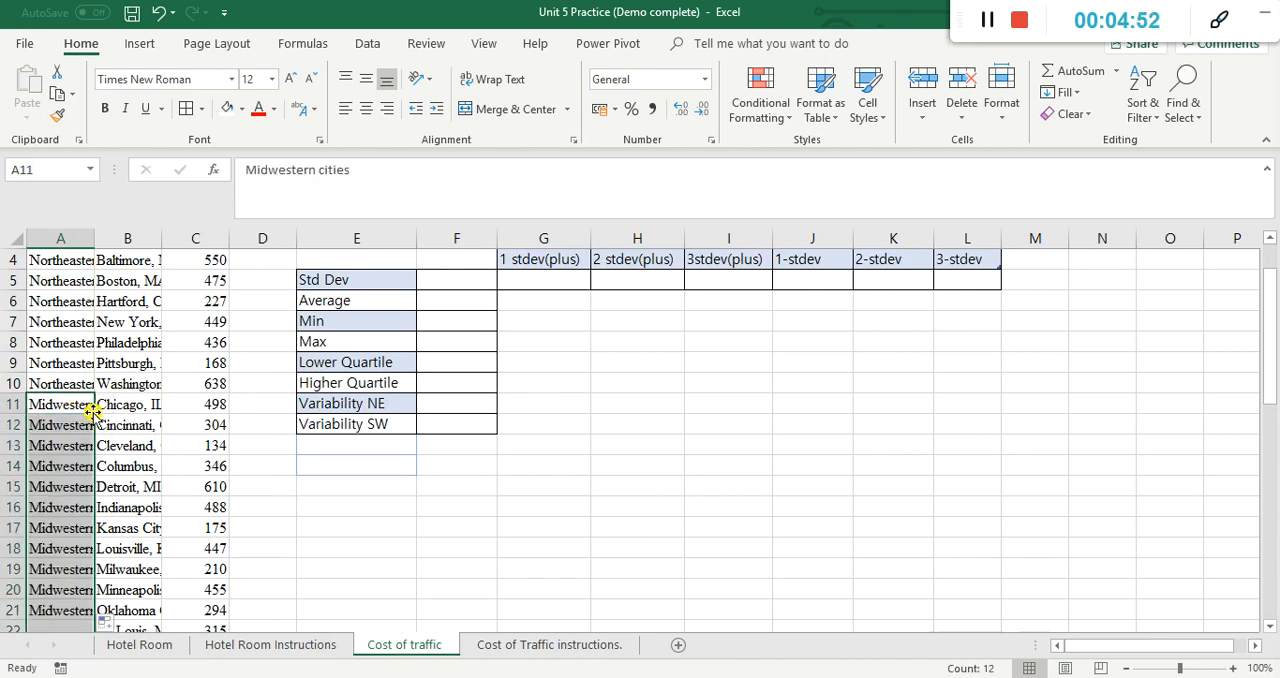
Step: Fill Southern cities from A23 down through A31 in the Region column
scroll(97, 408, down, 2)
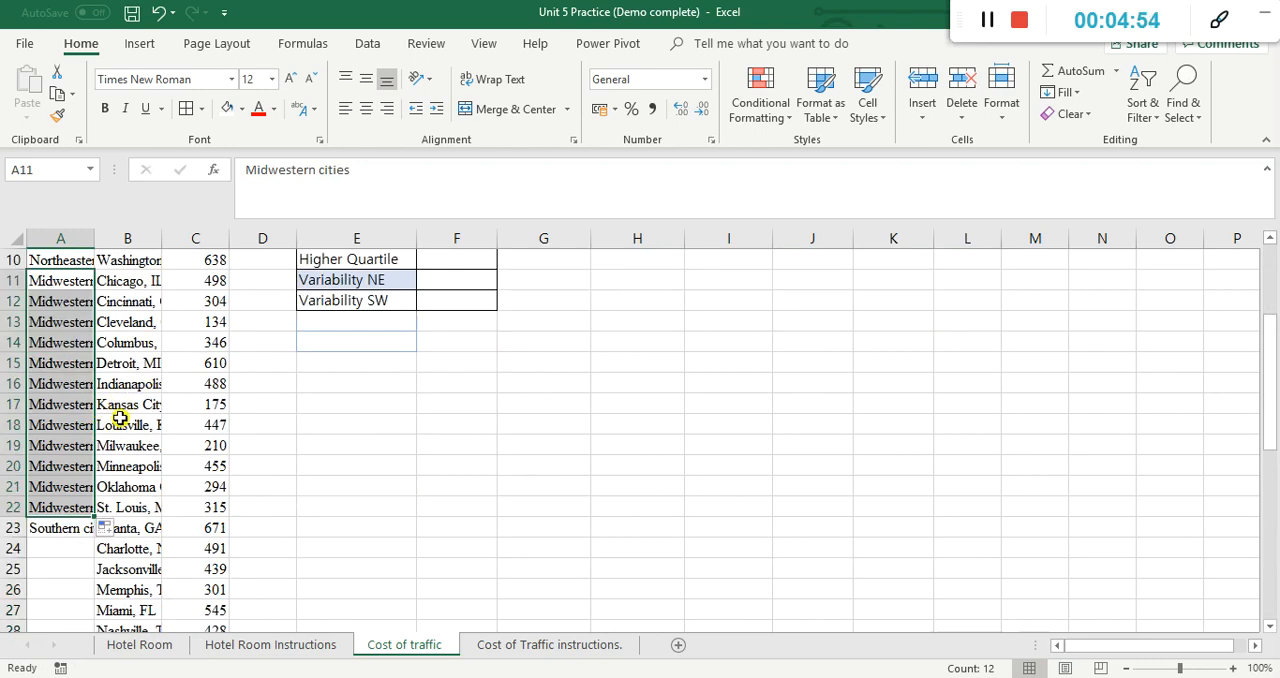
click(77, 531)
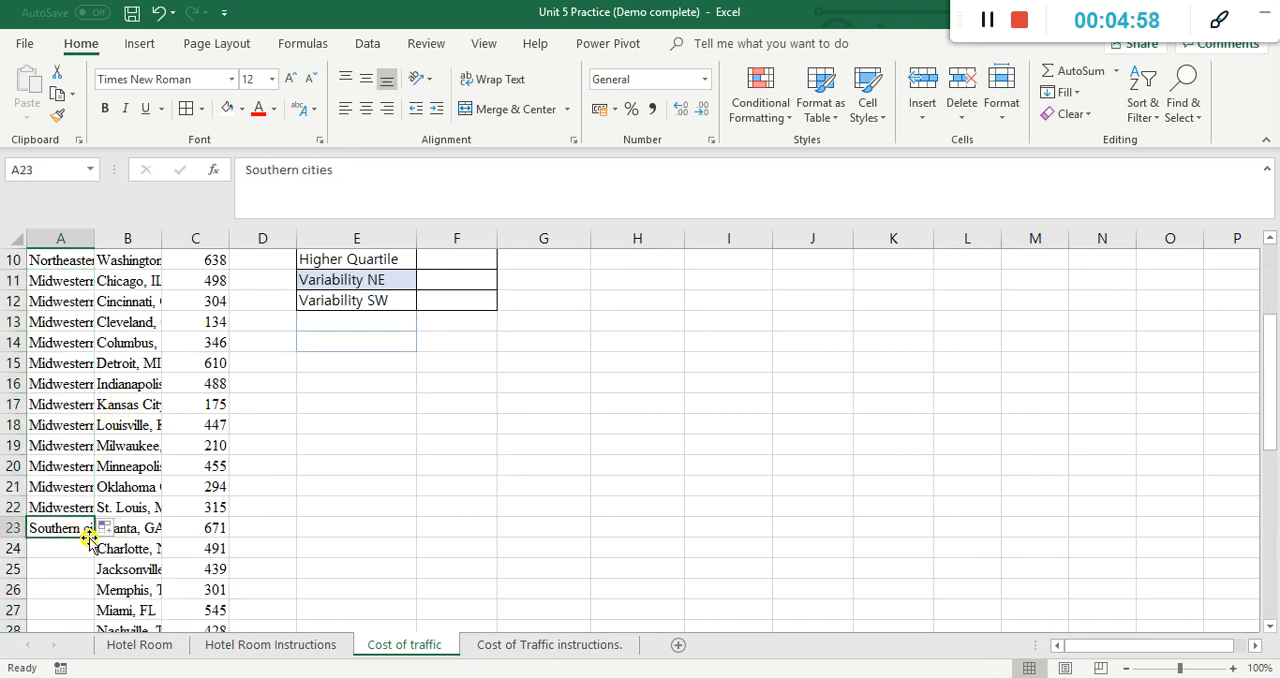
scroll(91, 526, down, 1)
scroll(80, 475, down, 1)
drag(94, 414, 91, 571)
scroll(124, 516, down, 1)
scroll(120, 515, down, 2)
Step: Fill Southwestern cities from A32 down through A41 in the Region column
click(72, 408)
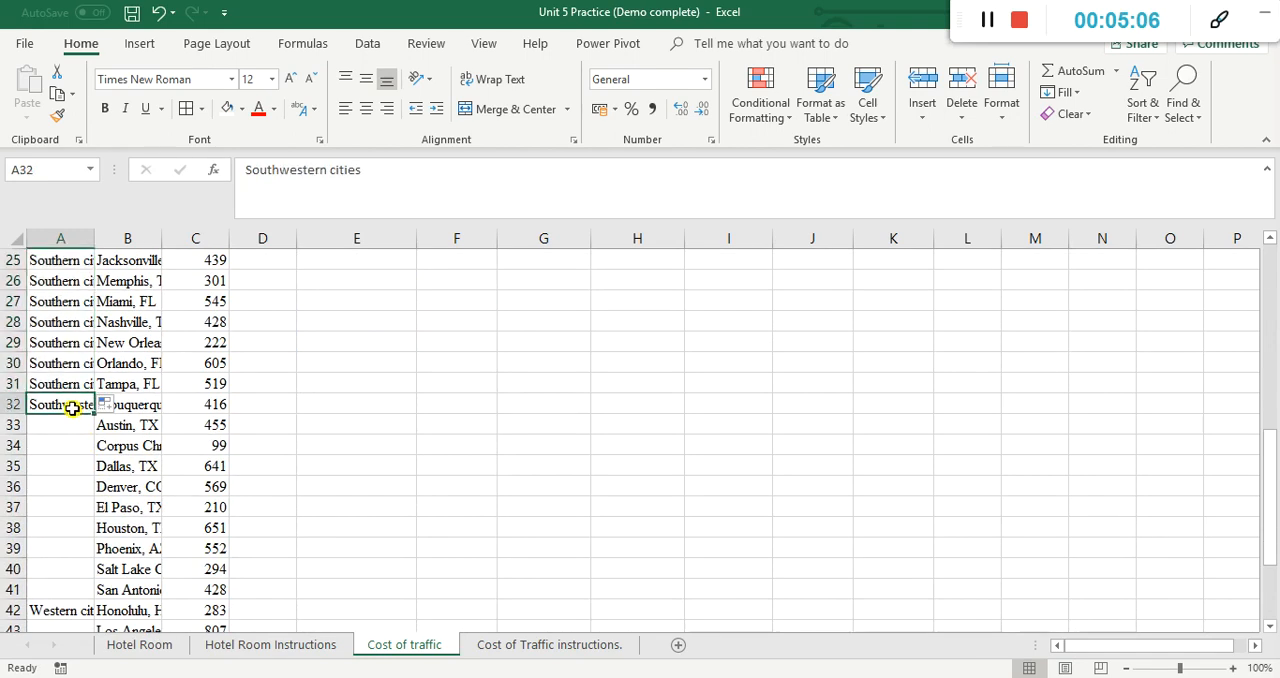
click(105, 405)
click(101, 408)
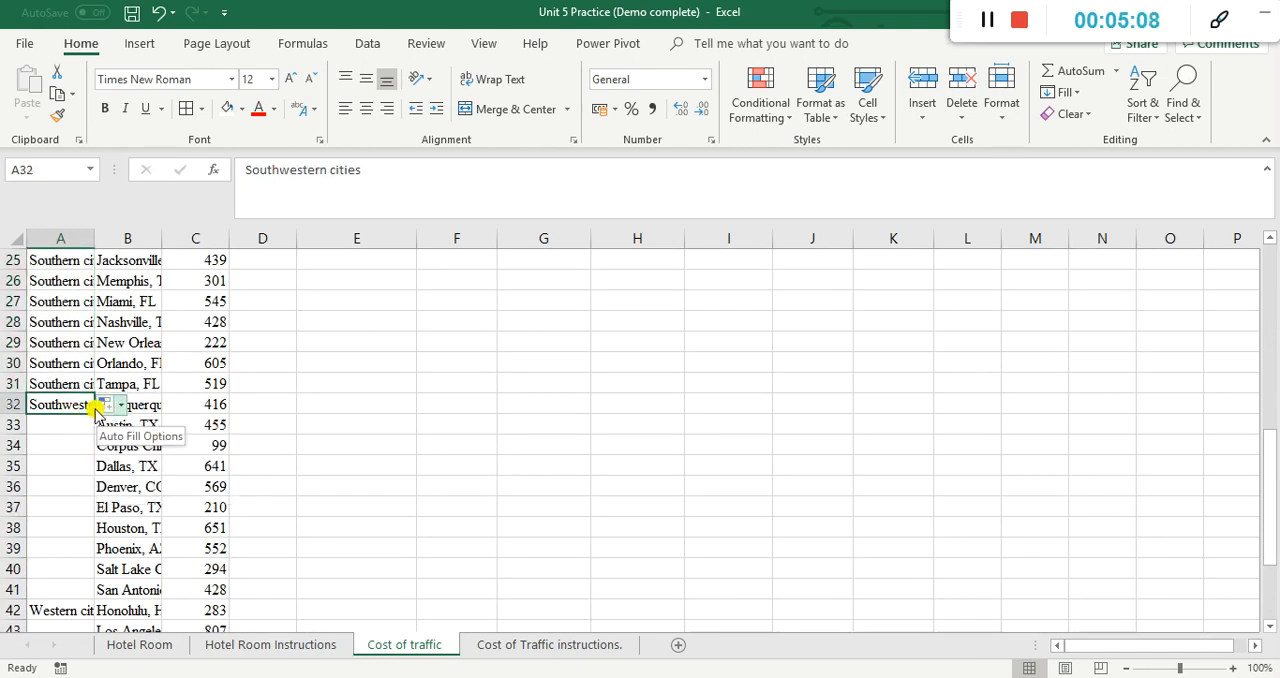
drag(90, 418, 88, 594)
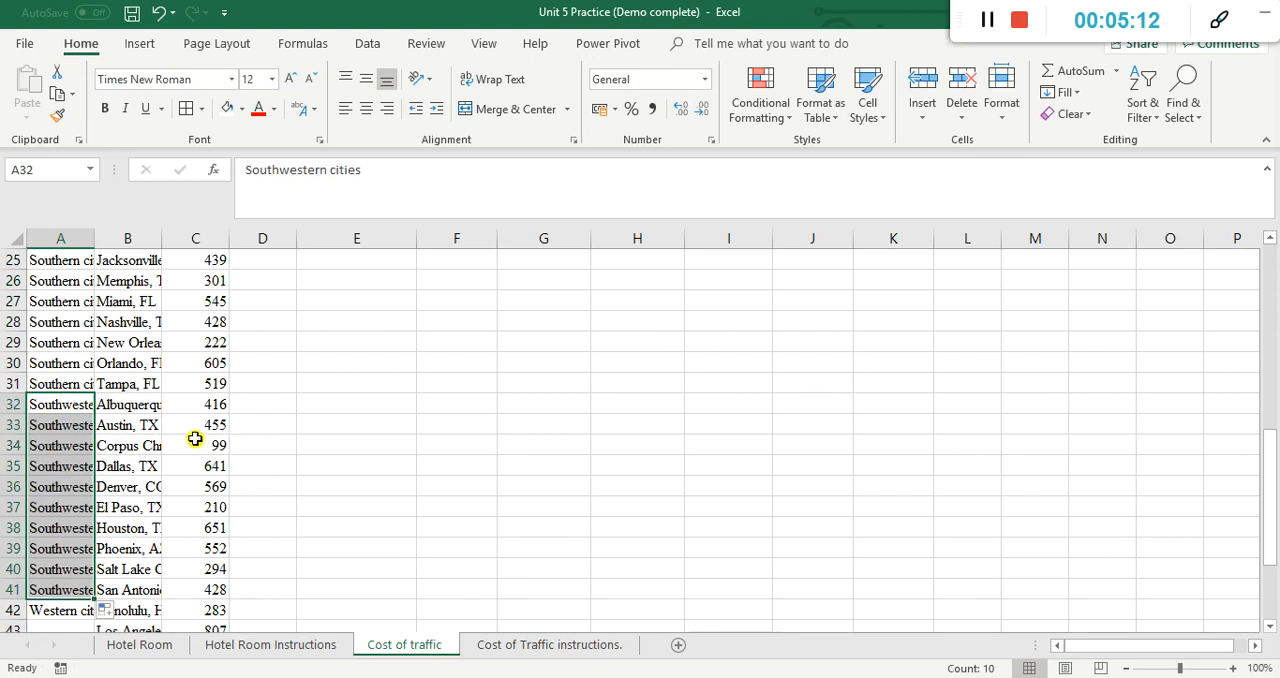
Step: Fill Western cities from A42 down through A49, the last row of the Region column
scroll(196, 436, down, 3)
scroll(196, 435, down, 2)
click(63, 368)
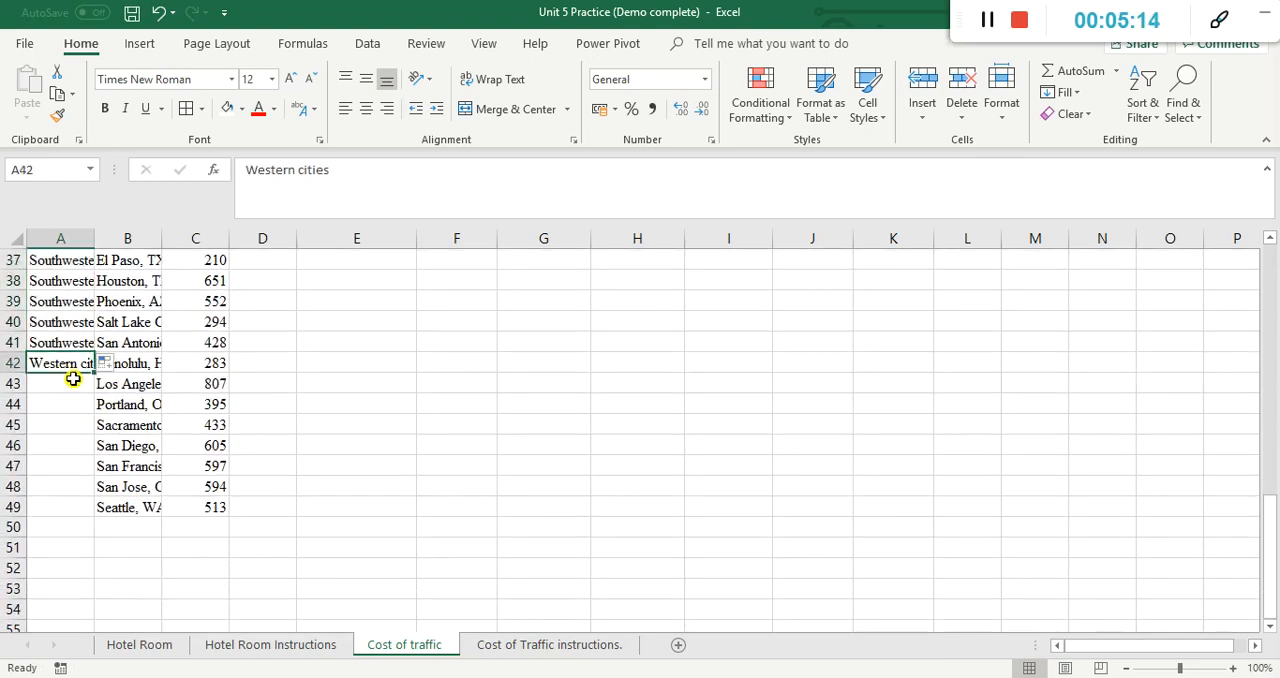
drag(93, 376, 91, 508)
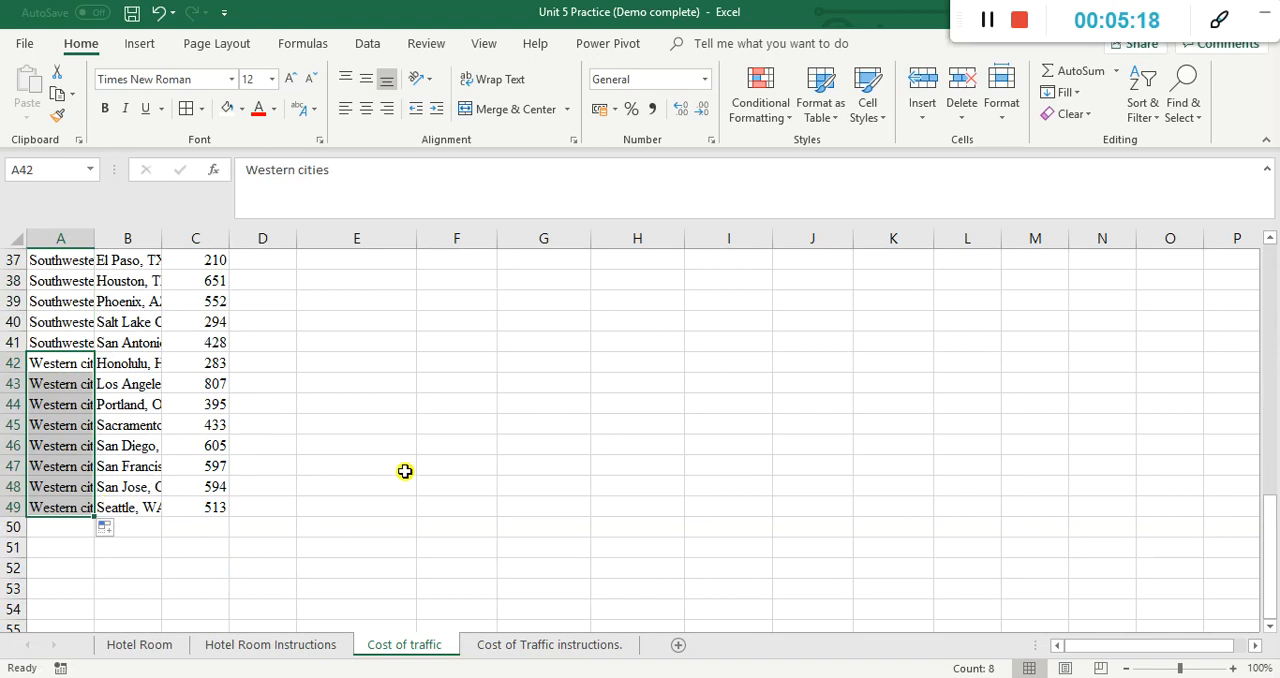
scroll(405, 455, up, 3)
scroll(405, 446, up, 9)
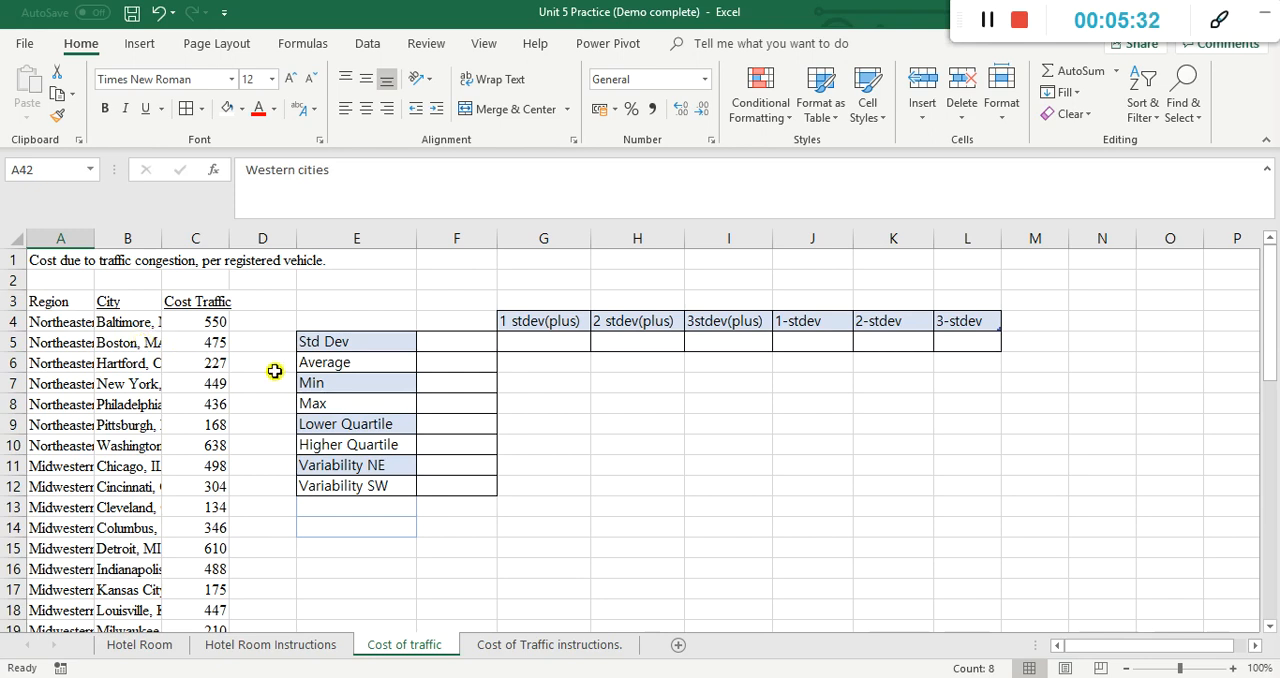
Step: On the Cost of Traffic instructions sheet, enter d in B3 to mark "Fill all the empty values" as done
click(593, 643)
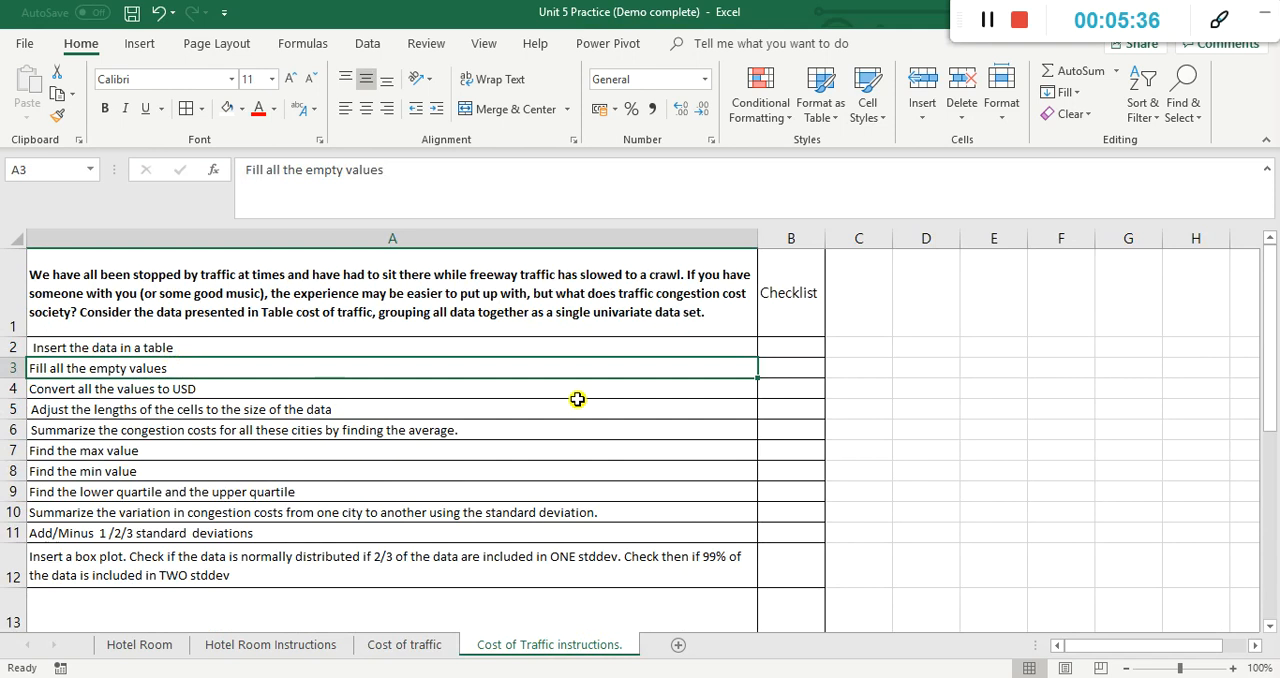
click(777, 368)
text(d)
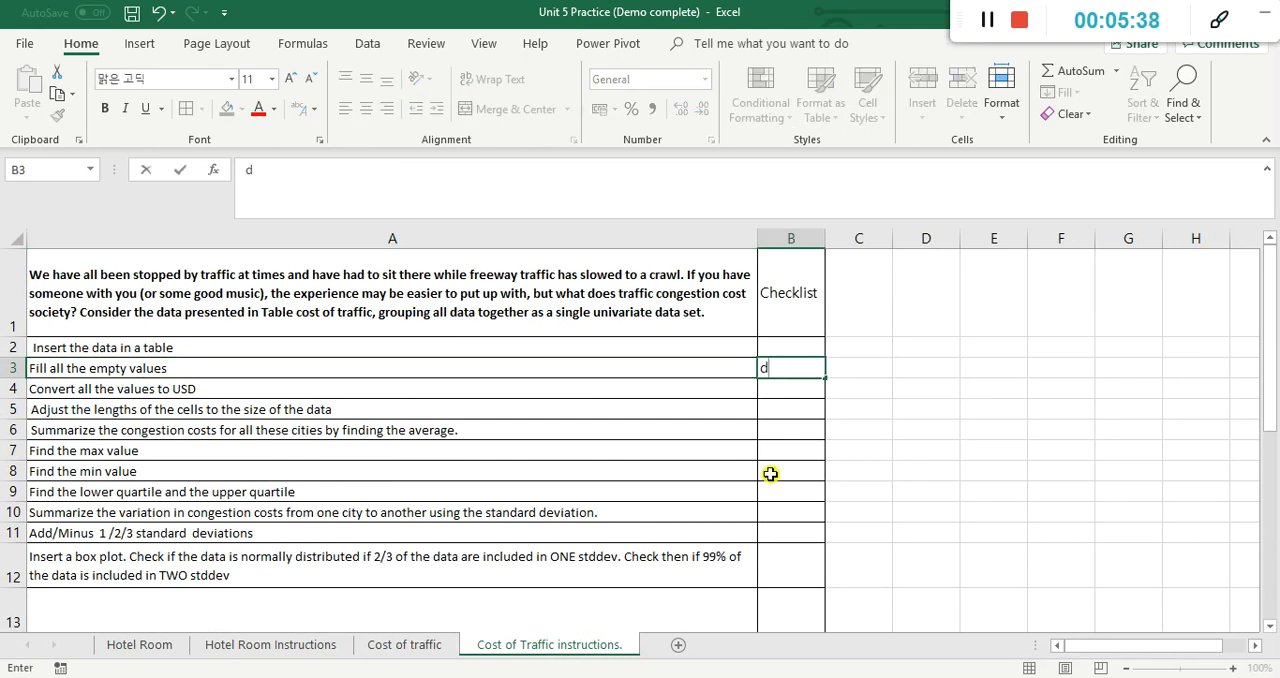
key(Return)
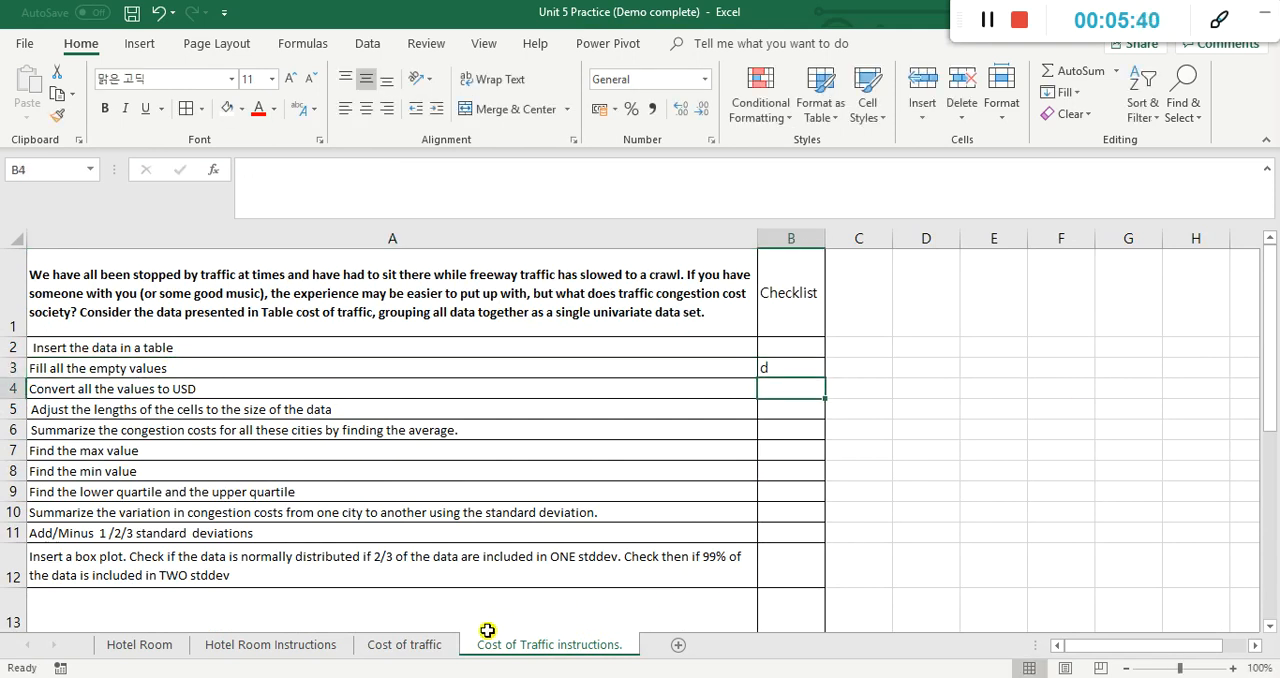
Step: On the Cost of traffic sheet, select the whole data range A3:C49, including the Region, City and Cost Traffic headers
click(430, 645)
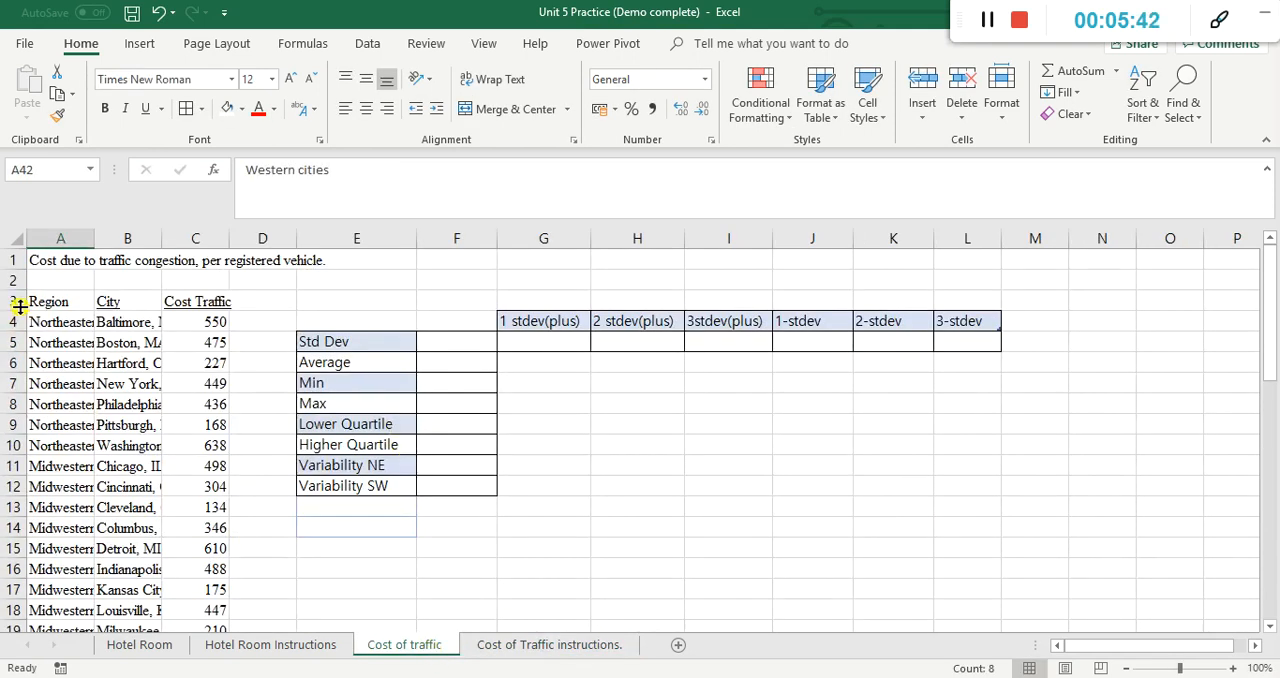
click(48, 301)
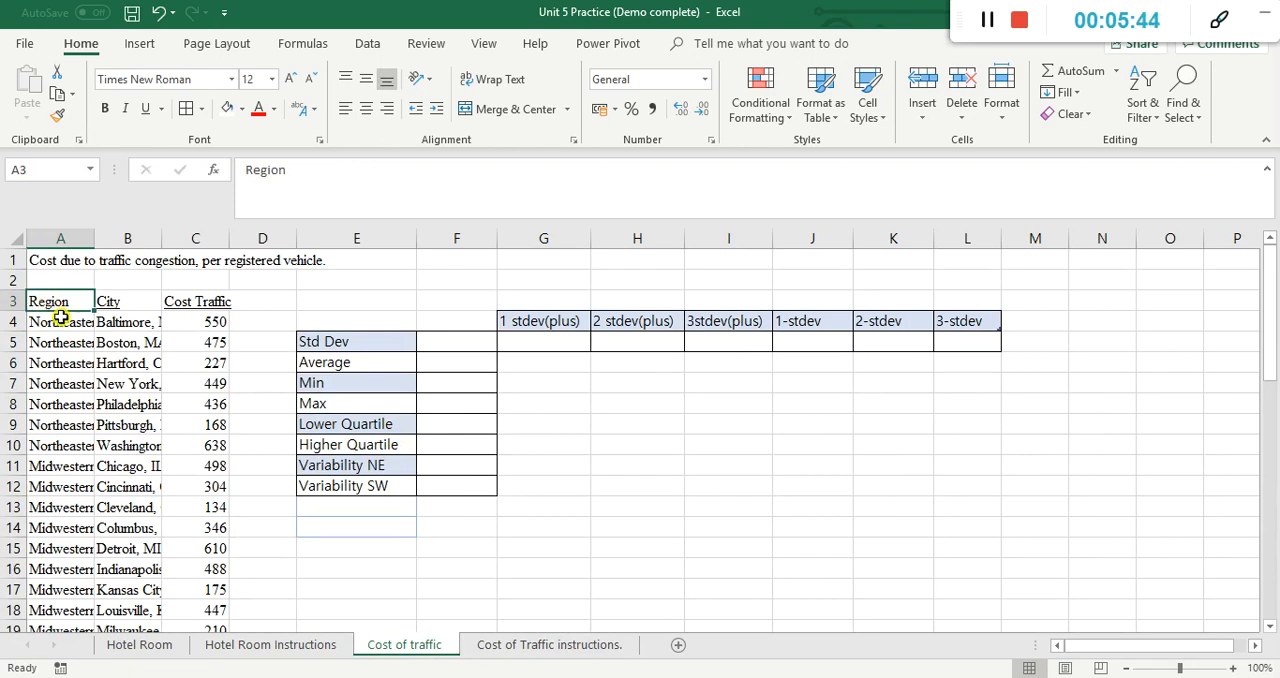
key(ctrl+shift+Down)
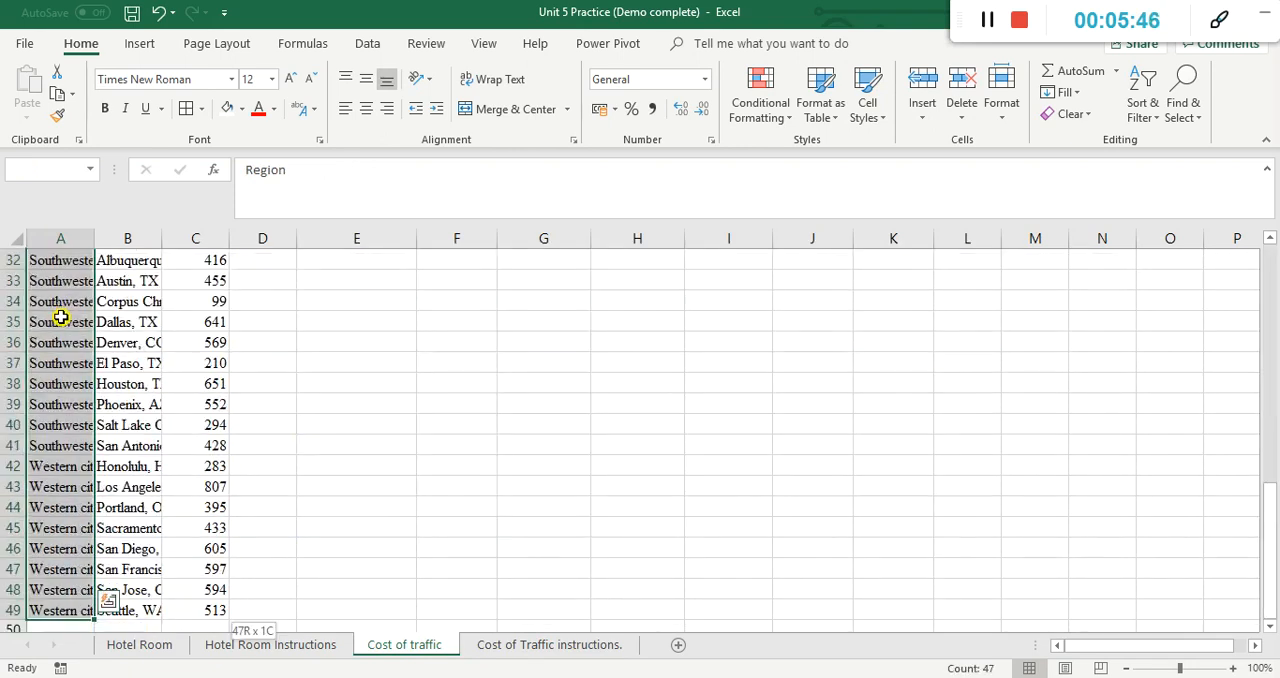
key(ctrl+shift+Right)
scroll(61, 317, up, 1)
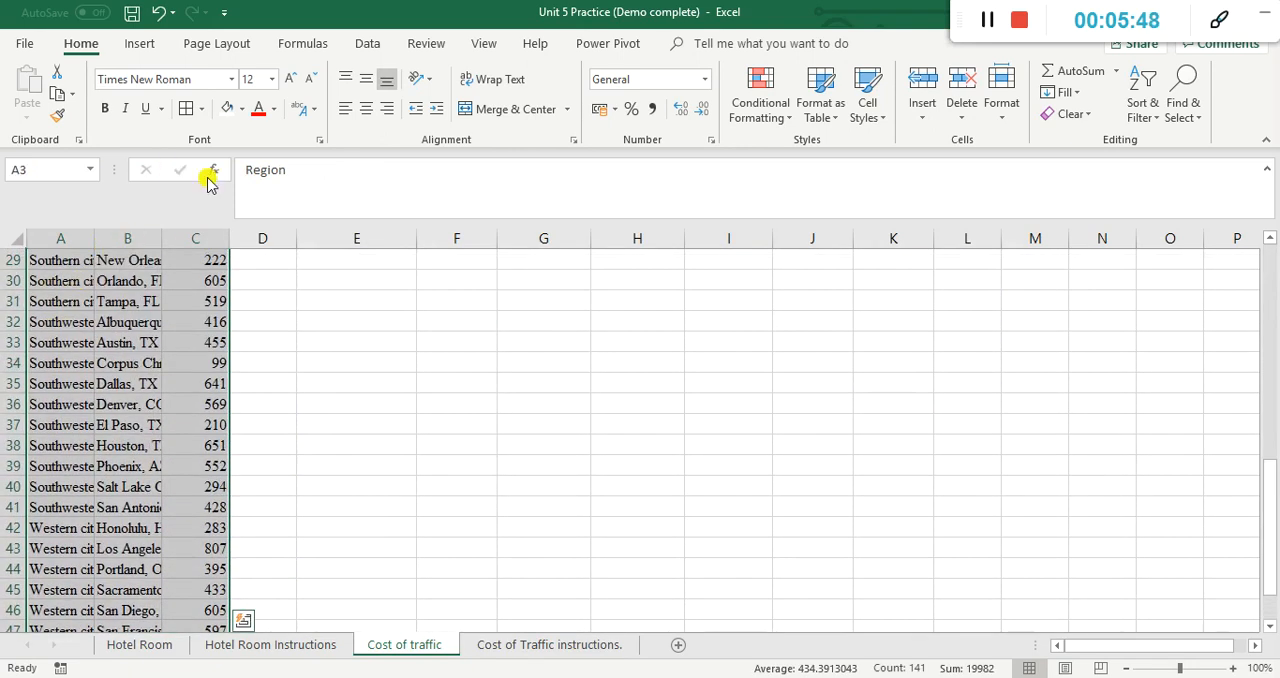
key(ctrl+t)
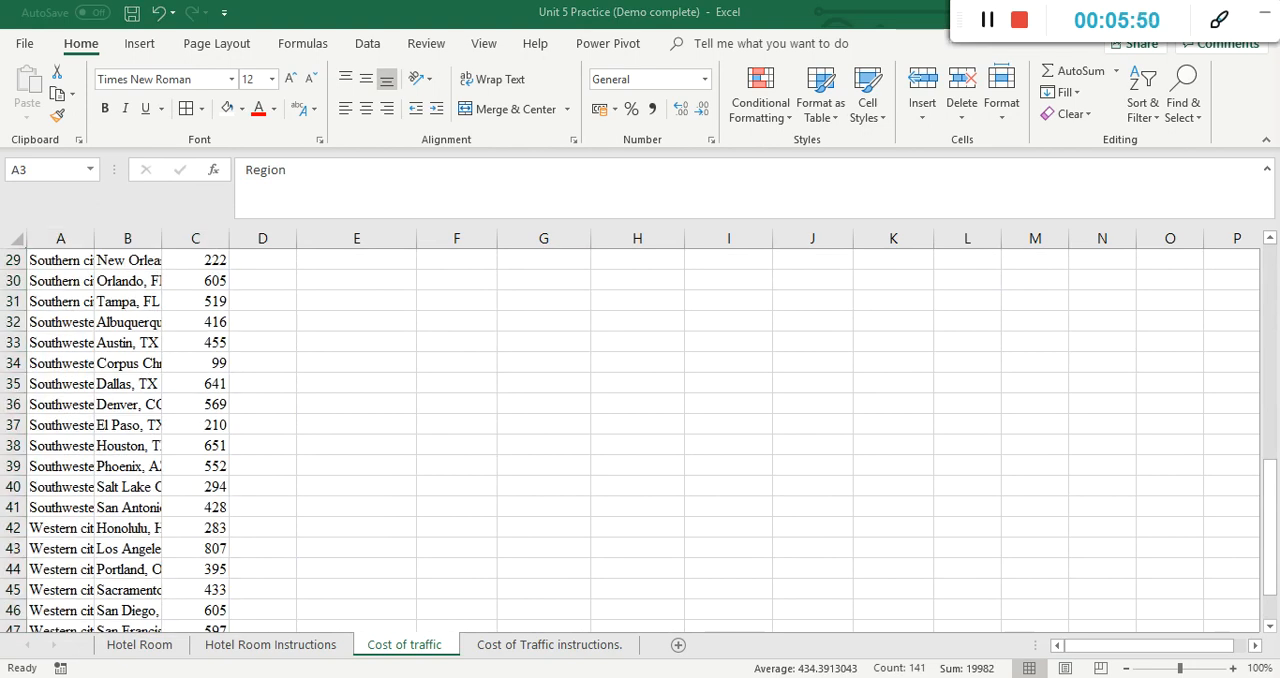
mouse_move(141, 60)
mouse_down()
mouse_move(165, 30)
mouse_move(104, 78)
mouse_up()
key(Escape)
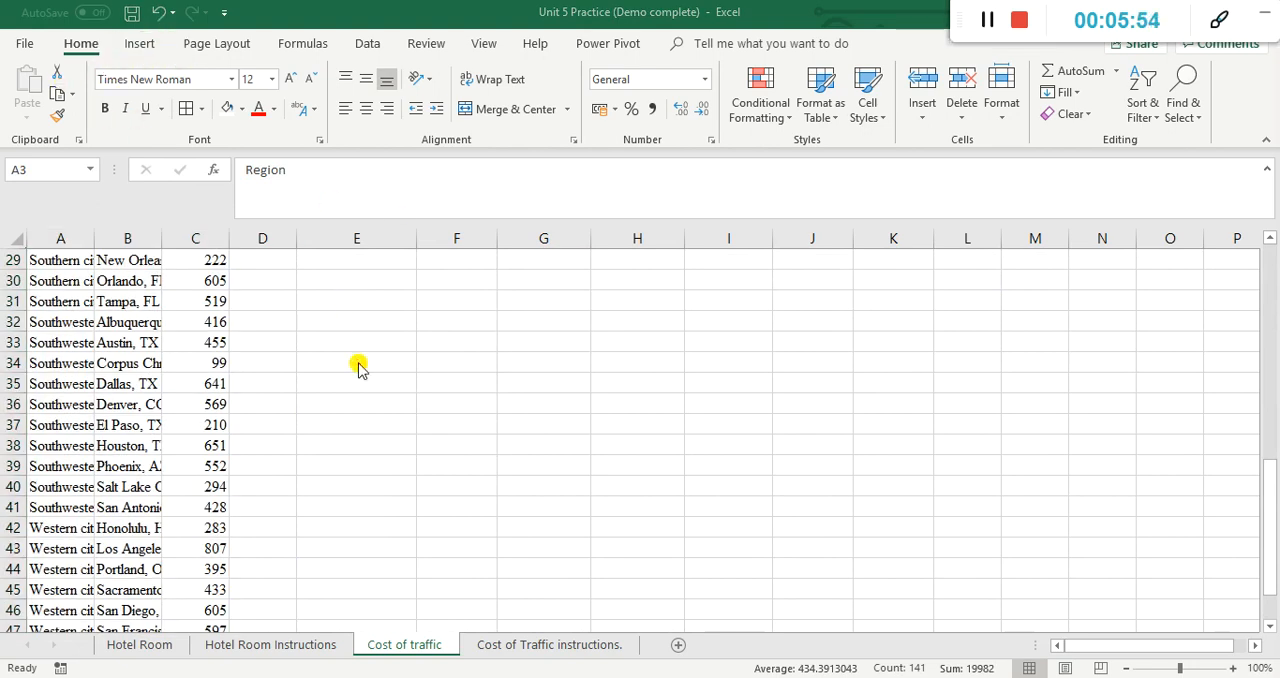
scroll(290, 490, up, 9)
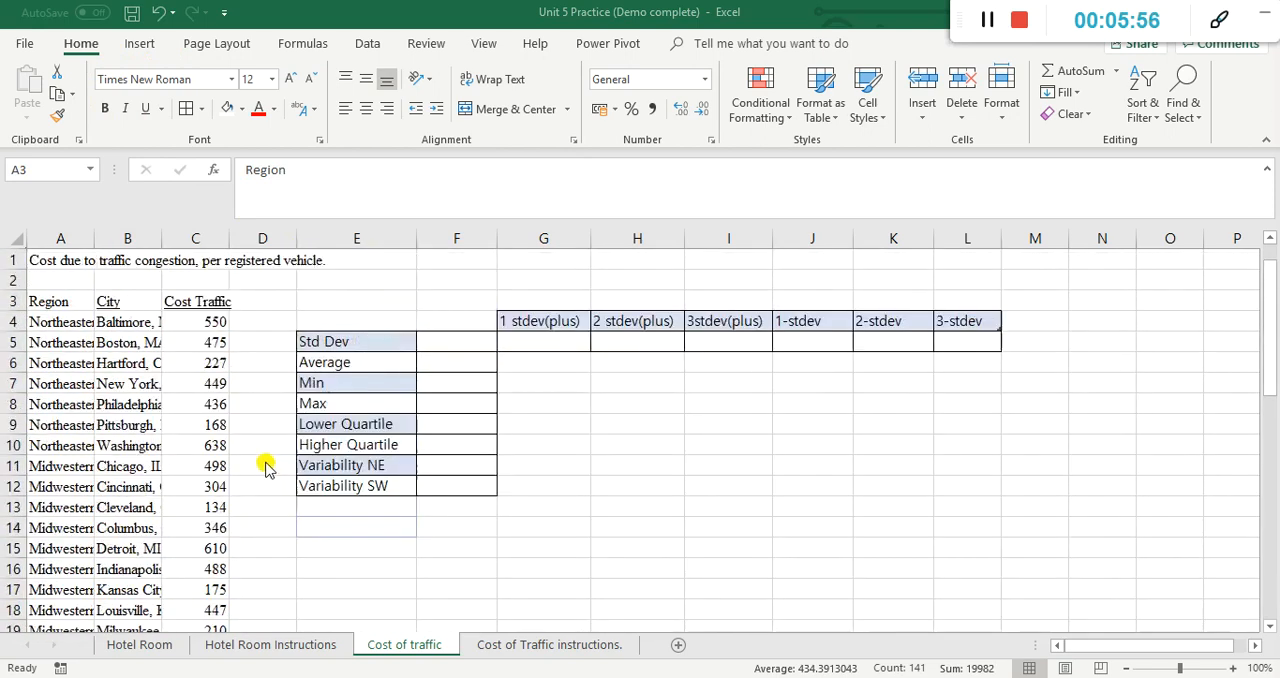
click(61, 297)
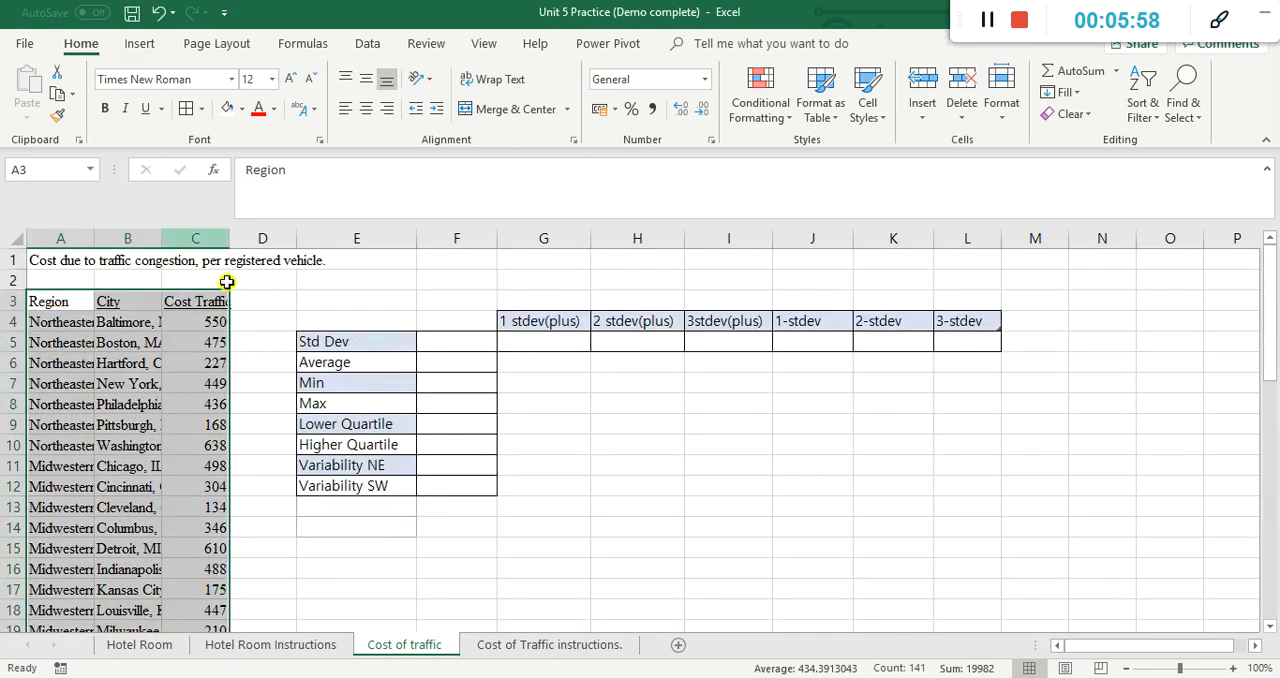
Step: Convert the data range A3:C49 into a table with headers
click(141, 45)
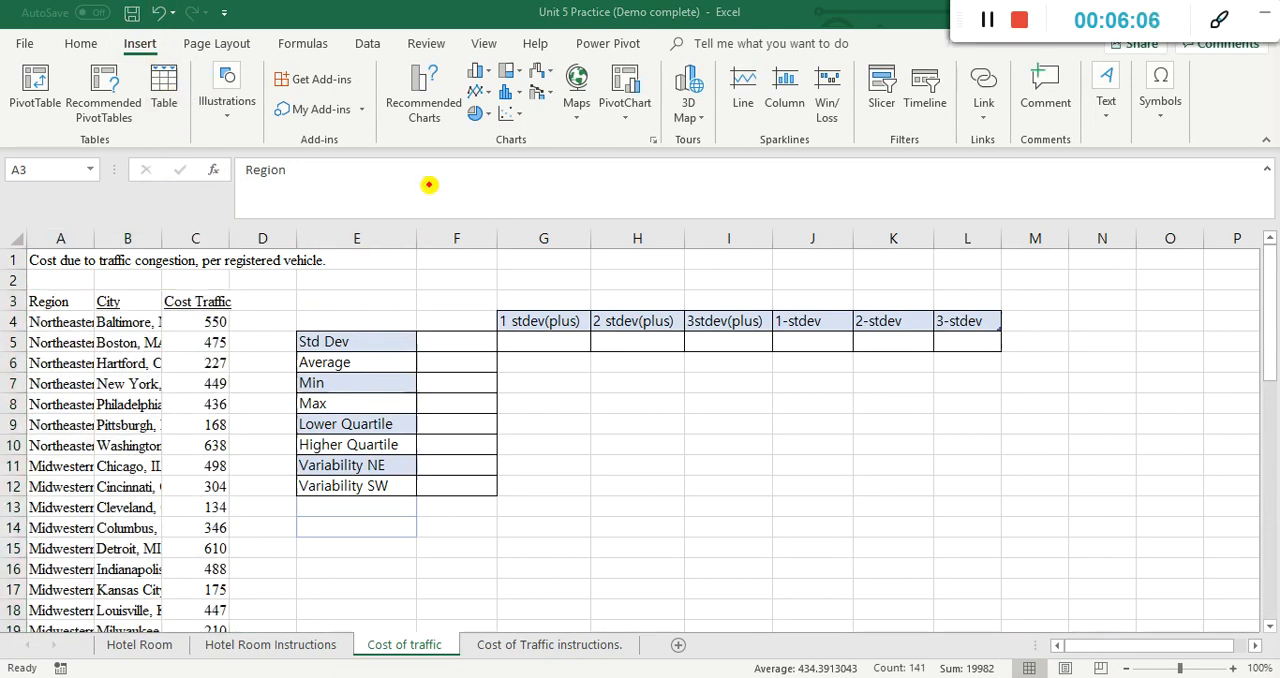
mouse_move(186, 46)
mouse_down()
mouse_move(120, 100)
mouse_move(181, 50)
mouse_up()
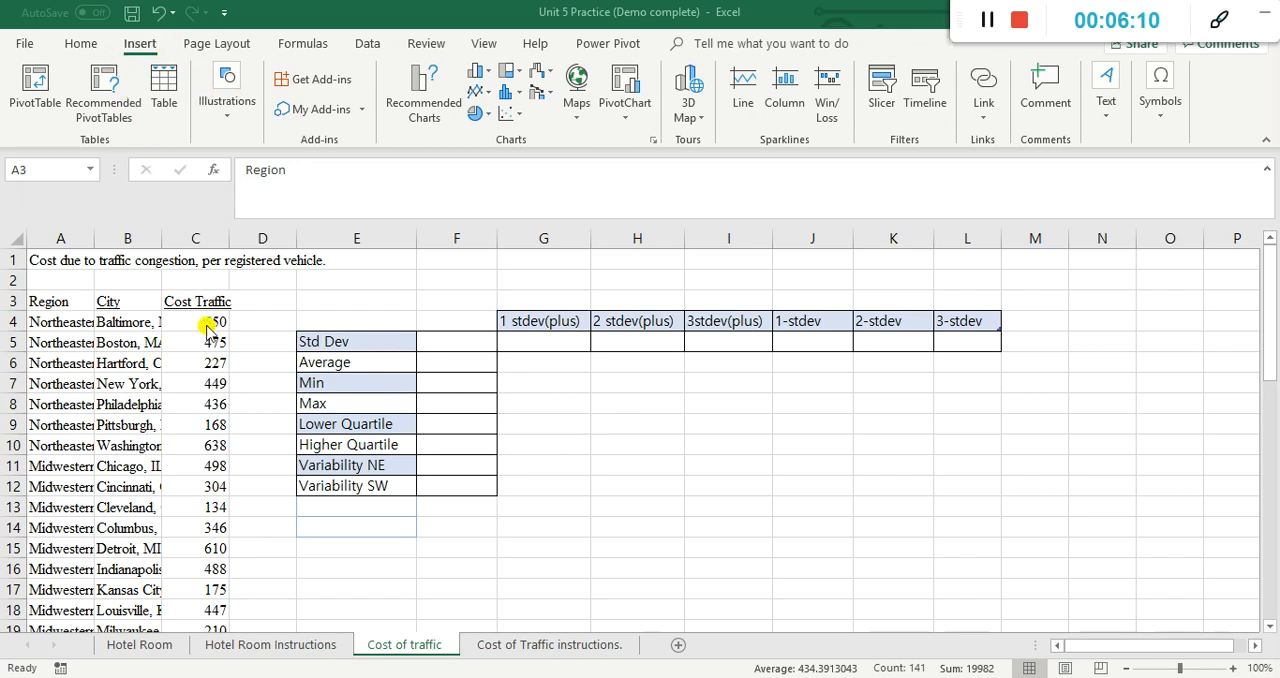
key(ctrl+a)
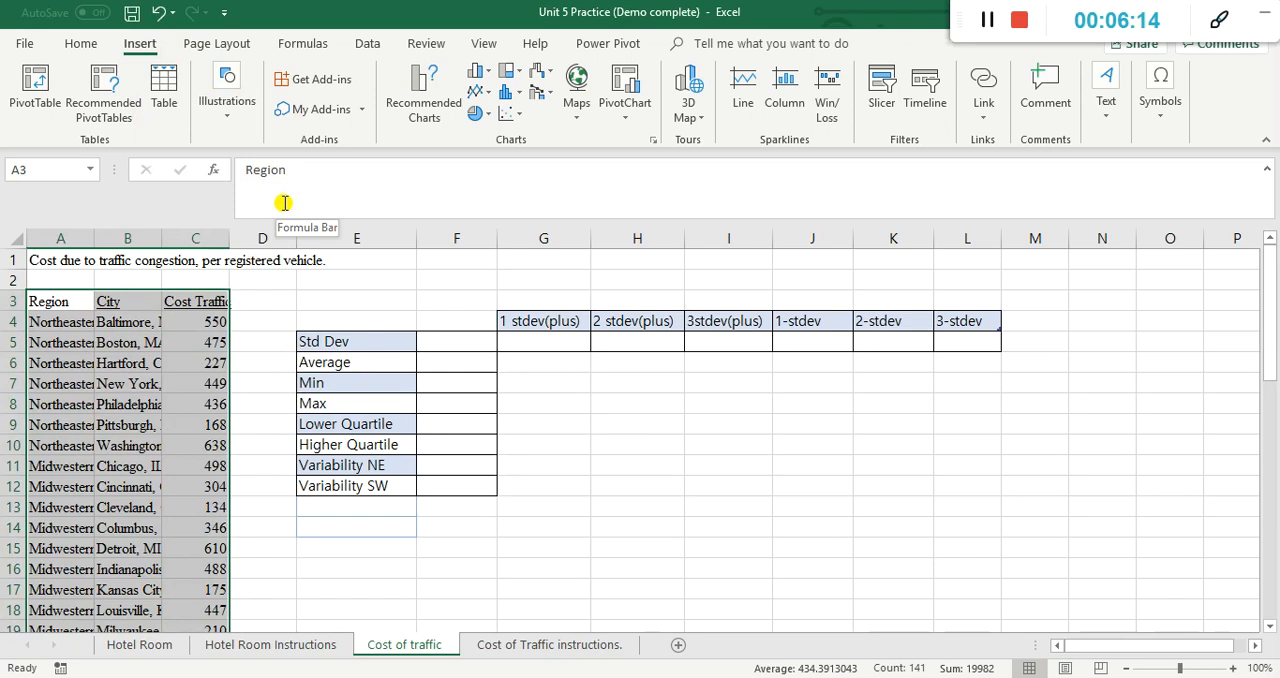
click(166, 88)
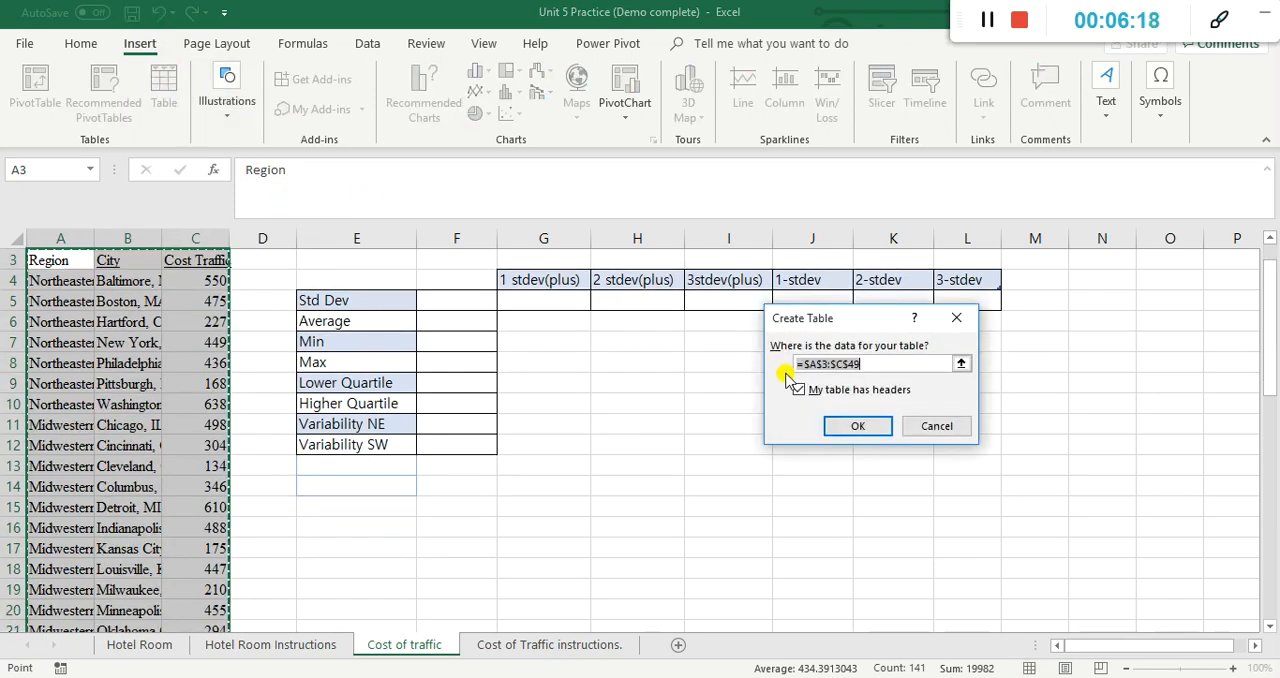
click(884, 427)
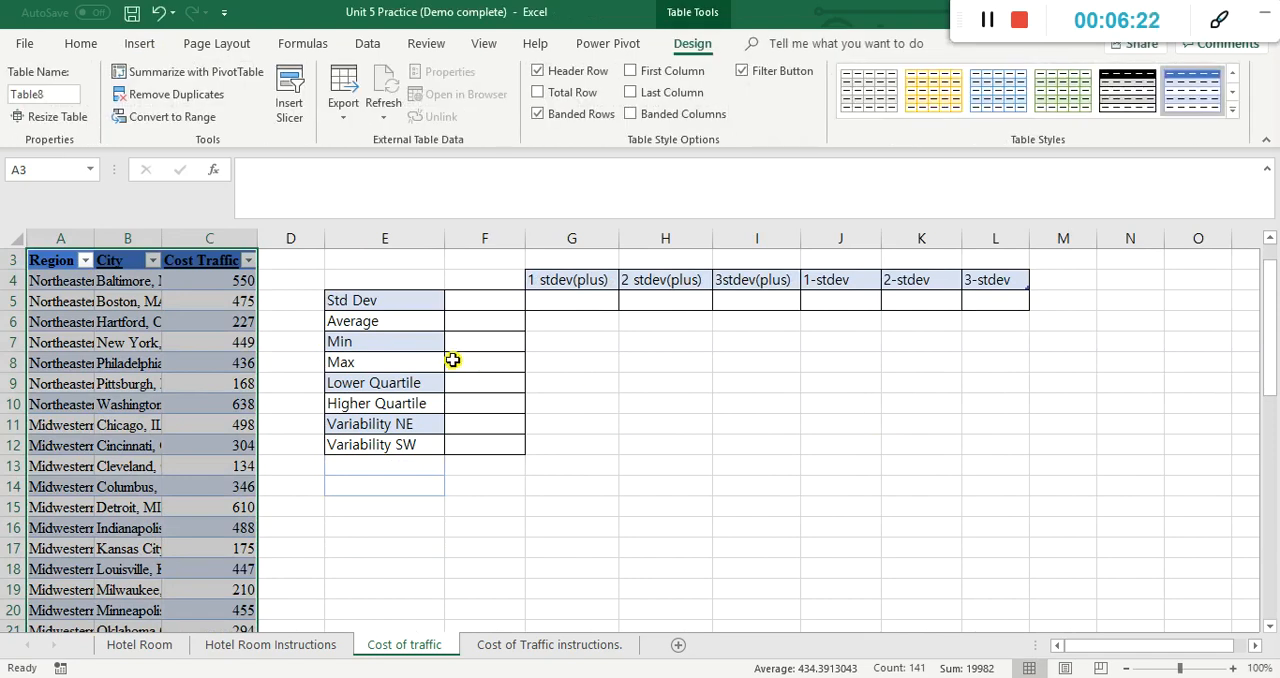
Step: On the Cost of Traffic instructions sheet, enter d in B5 beside "Adjust the lengths of the cells to the size of the data"
click(512, 650)
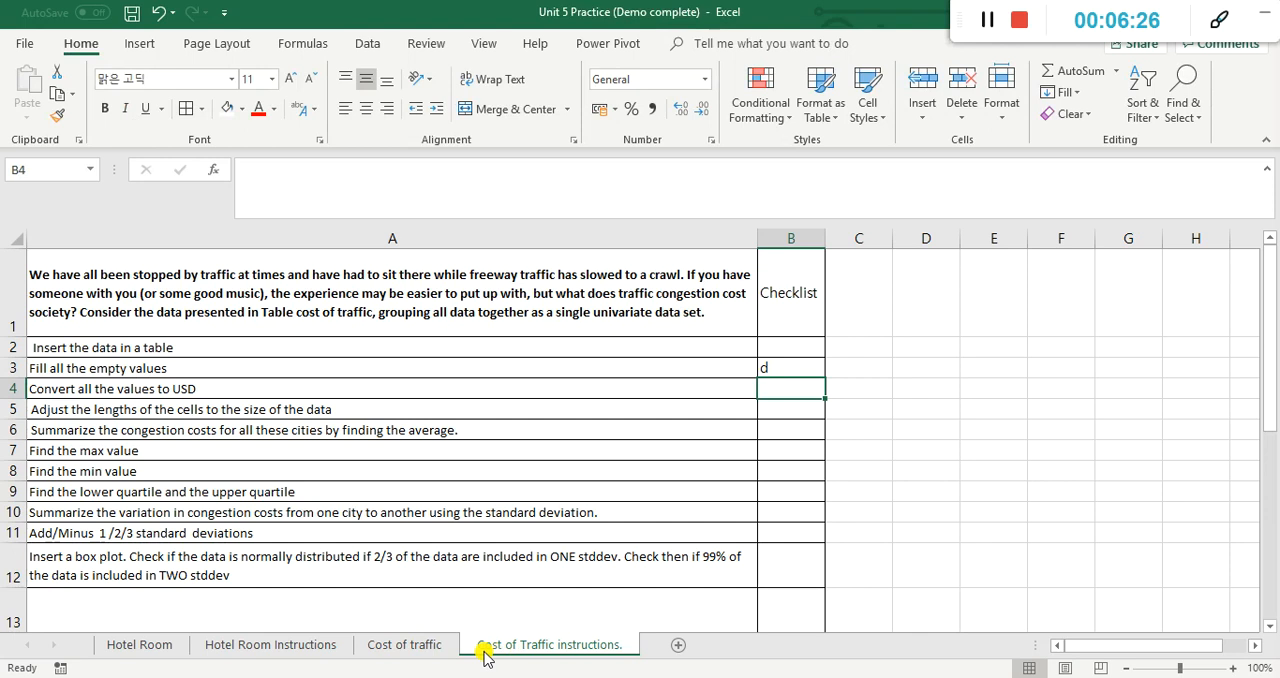
click(775, 412)
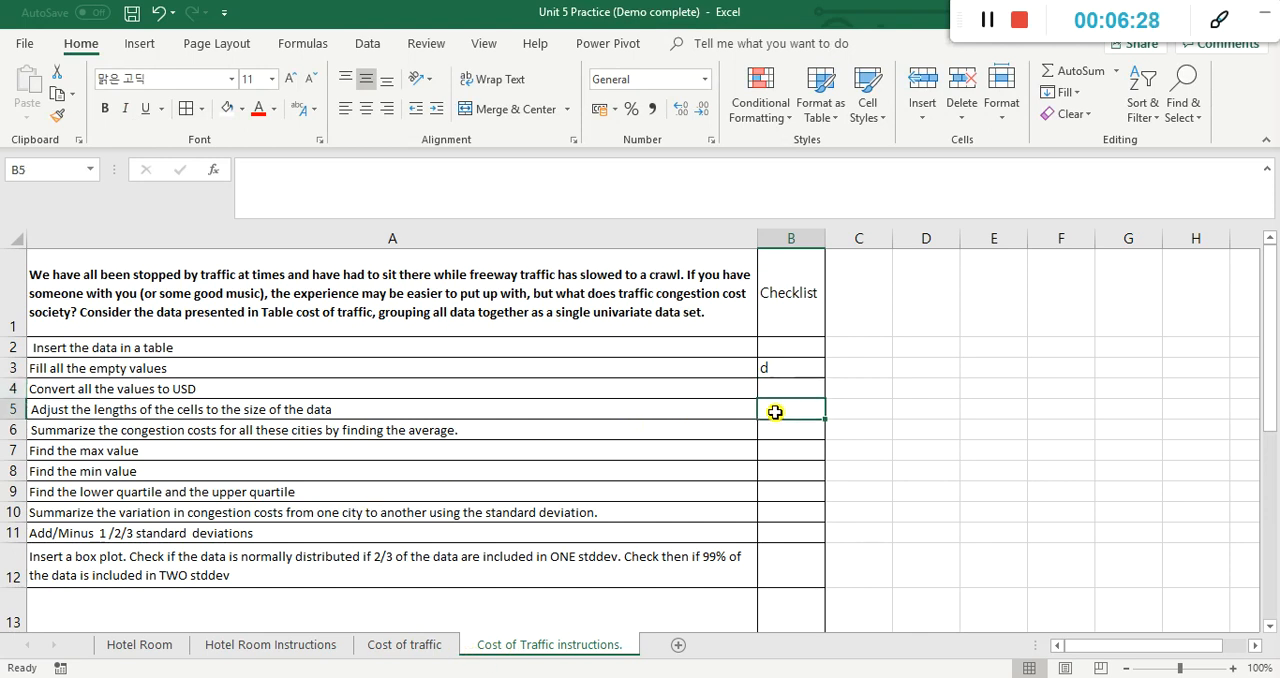
text(d)
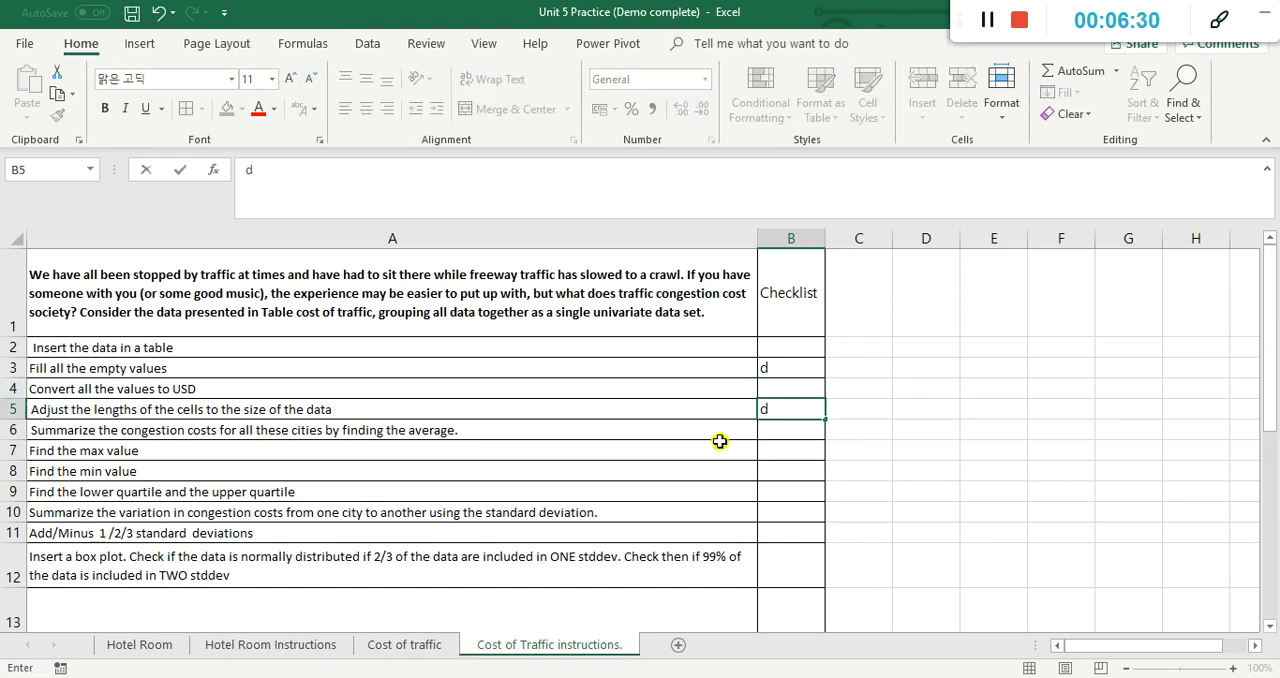
Step: On the Cost of traffic sheet, auto-fit the widths of columns A, B and C to their contents
click(404, 645)
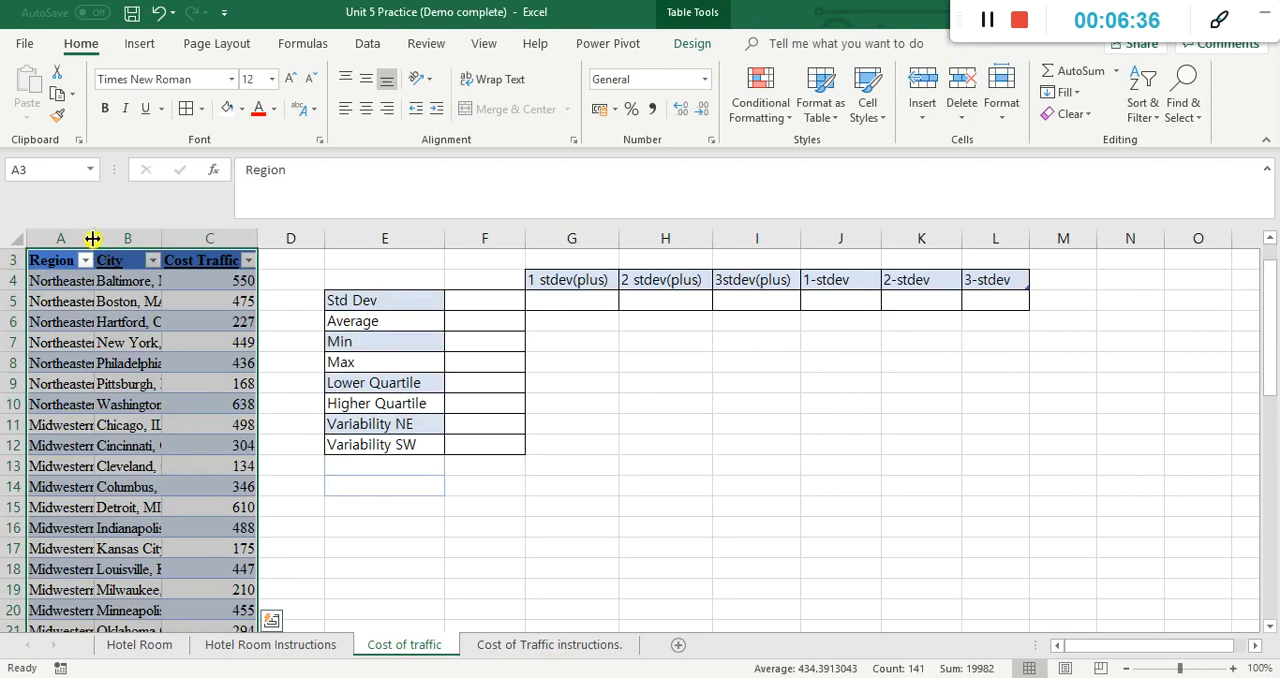
double_click(92, 238)
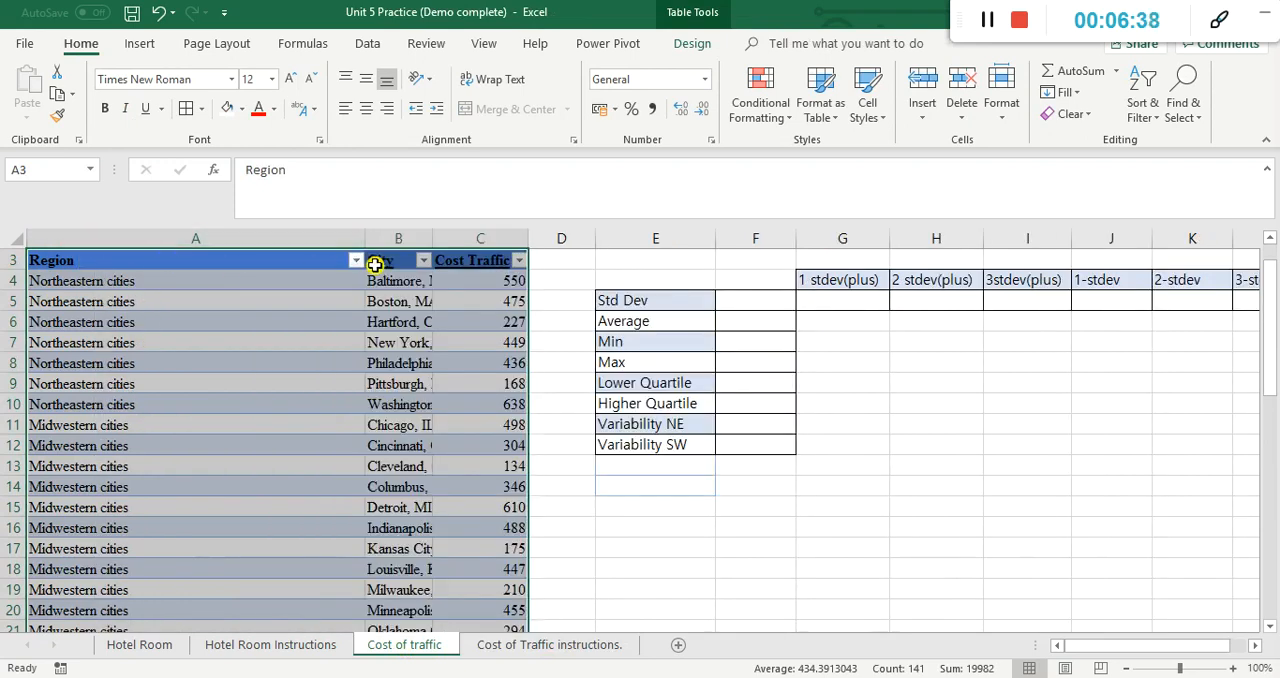
double_click(434, 240)
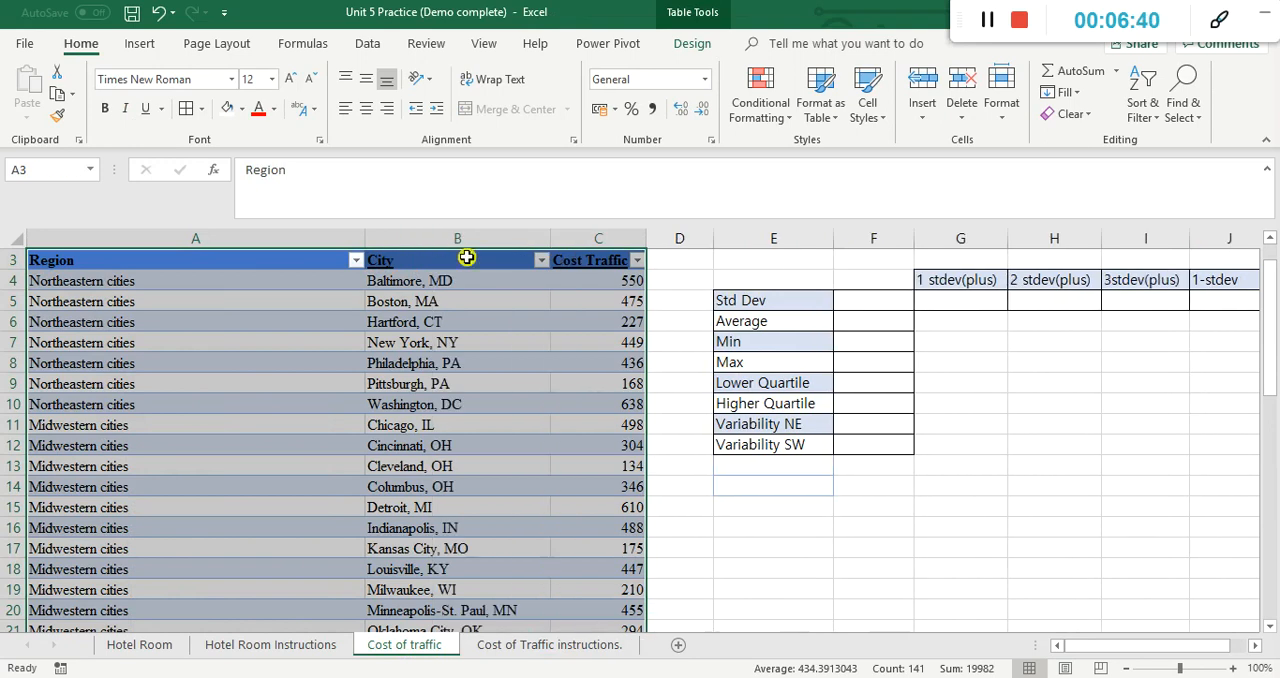
double_click(646, 238)
Step: Check the table rows, and narrow column A so it just fits the region names instead of the long title in A1
scroll(437, 323, down, 7)
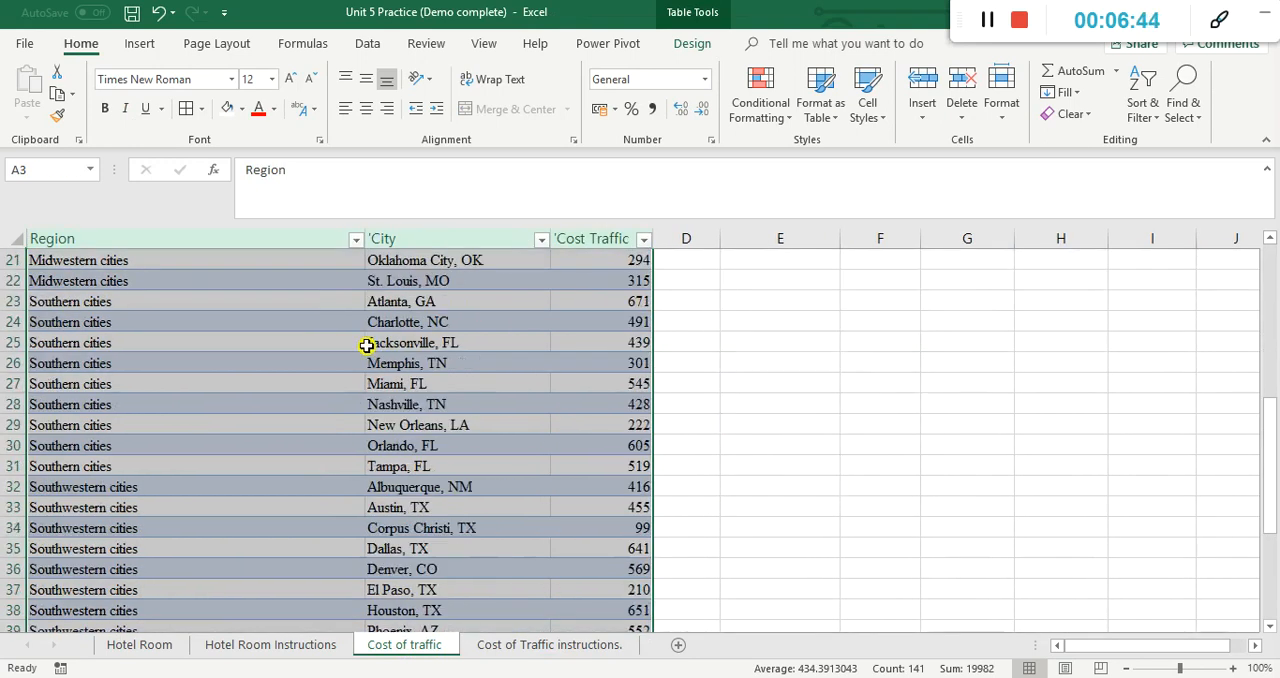
scroll(356, 351, down, 5)
scroll(356, 349, up, 7)
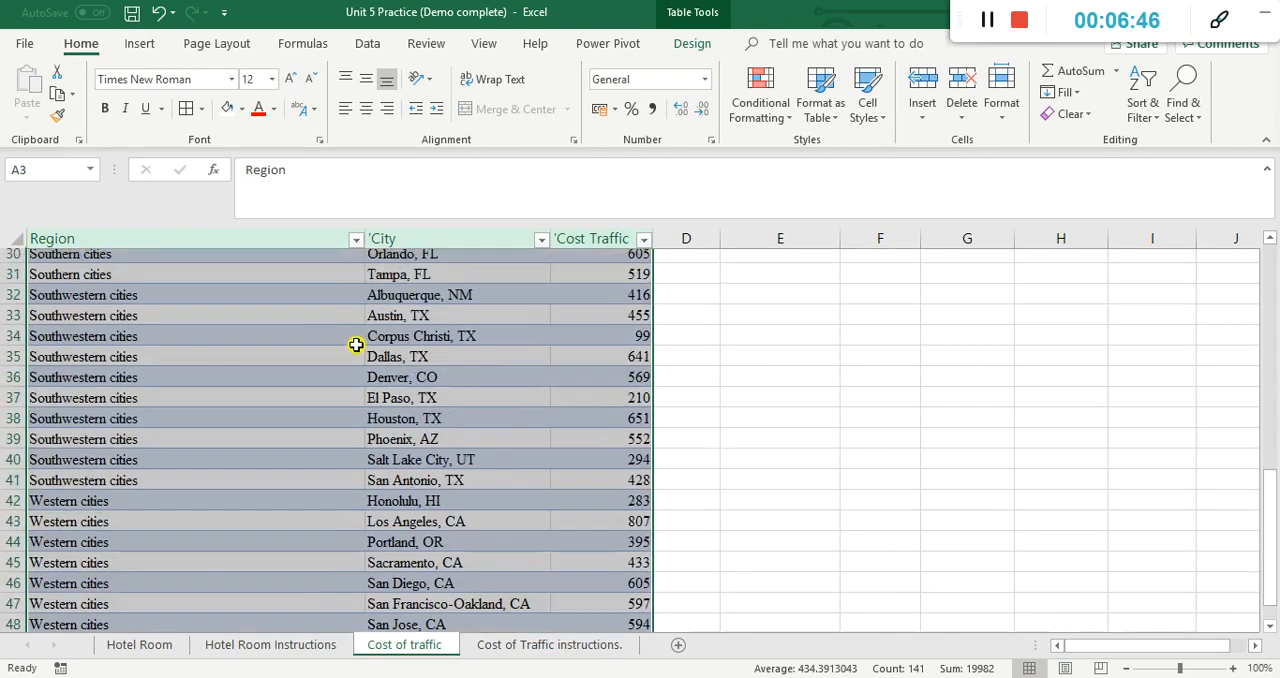
scroll(358, 344, up, 6)
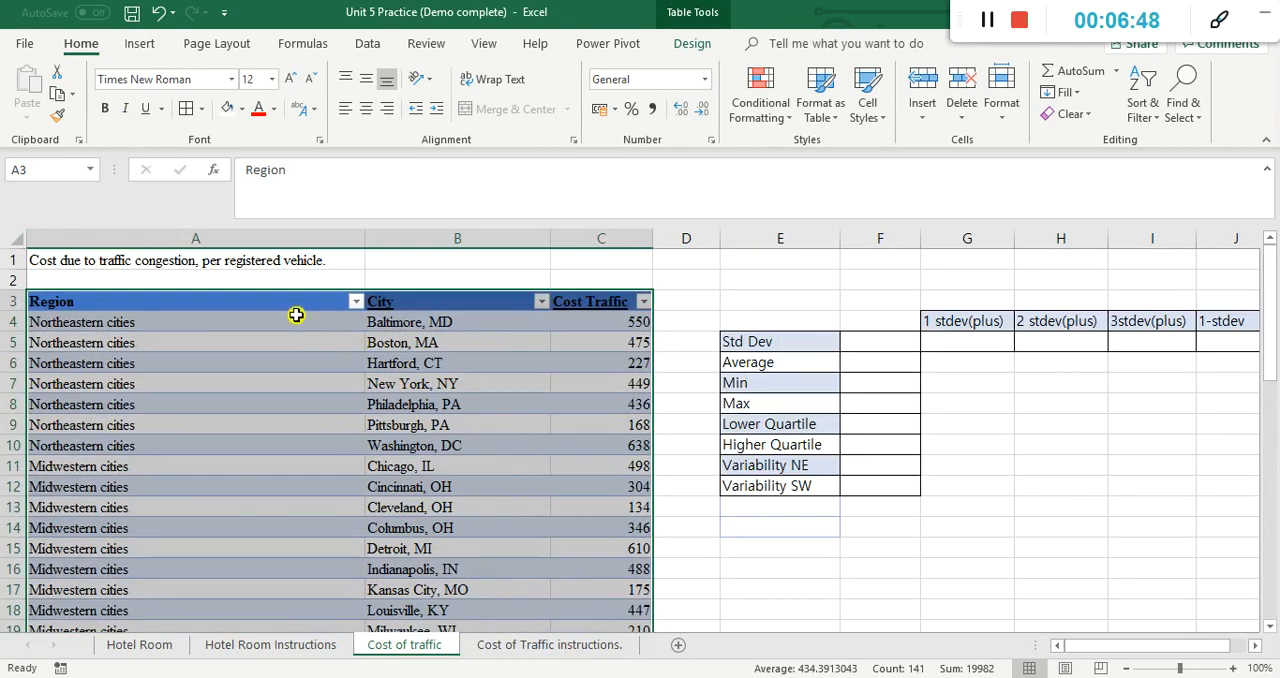
click(130, 265)
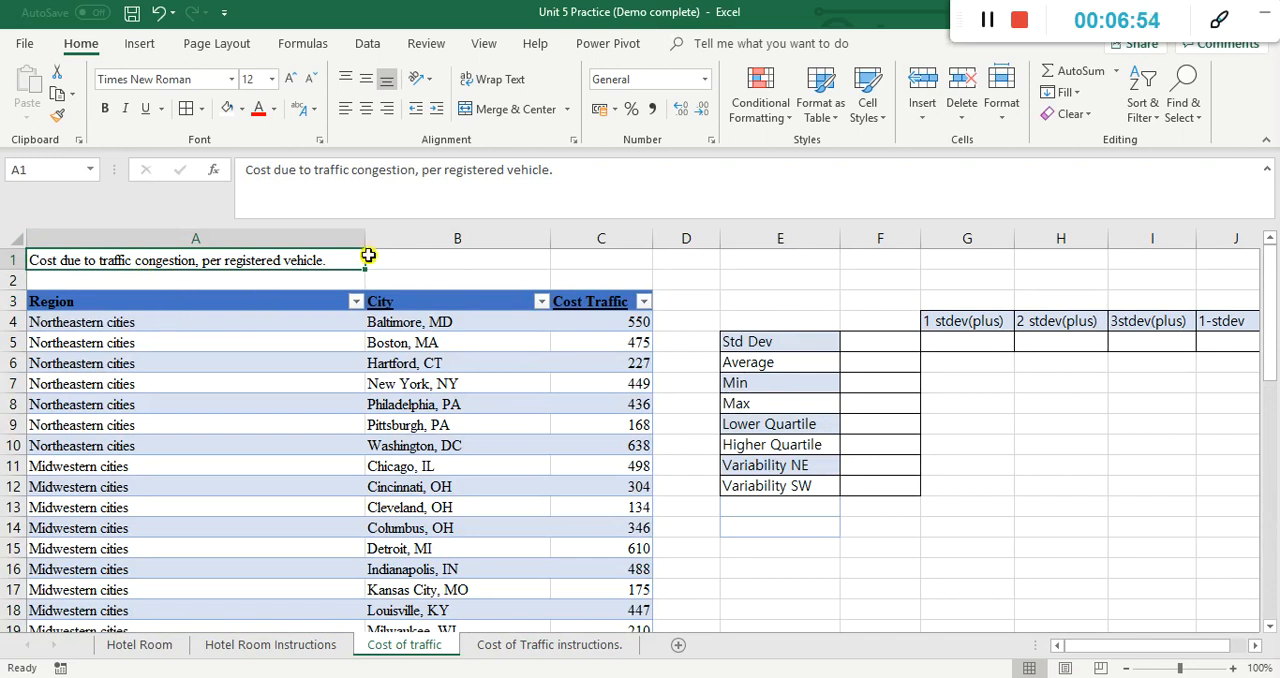
drag(365, 244, 178, 242)
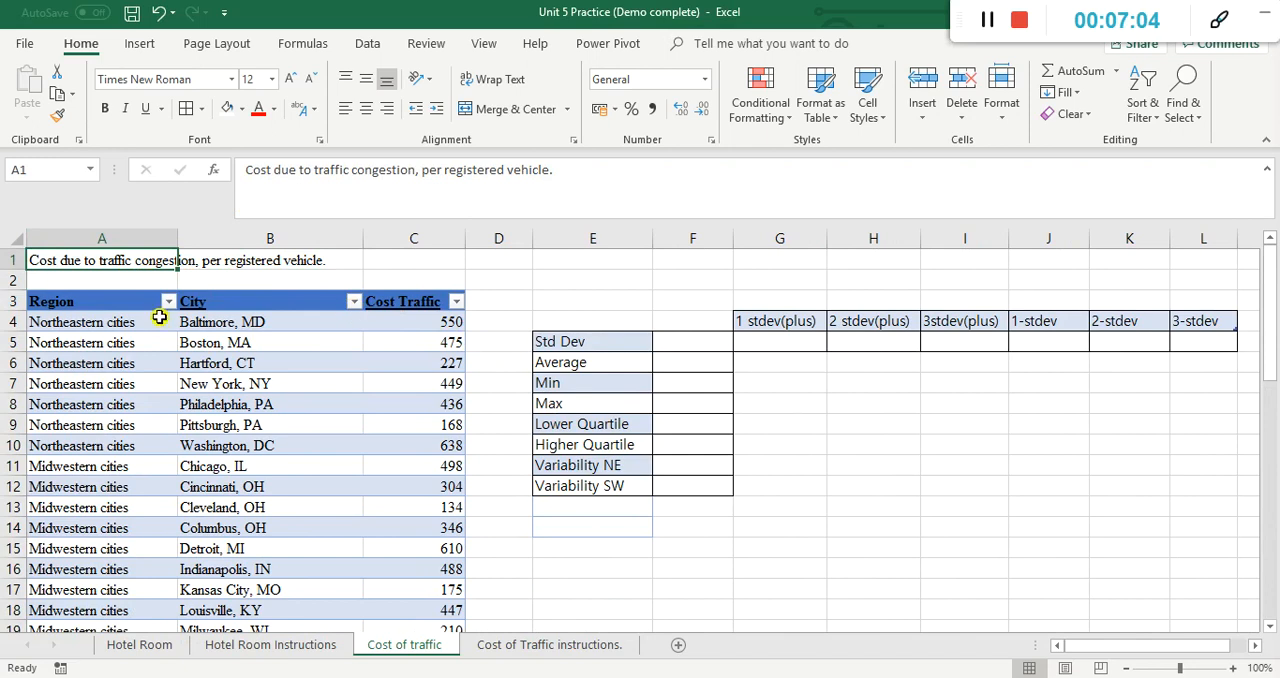
Step: On the Cost of Traffic instructions sheet, enter d in B2 to mark "Insert the data in a table" as done
click(574, 648)
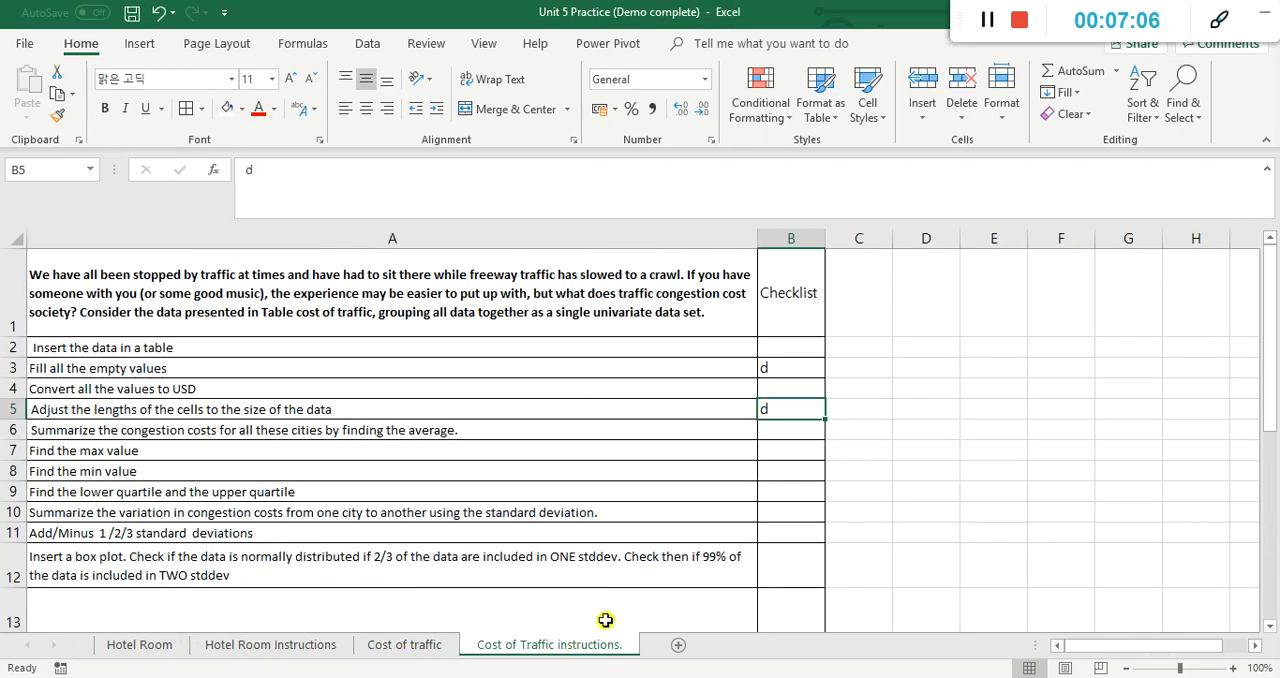
click(785, 352)
text(d)
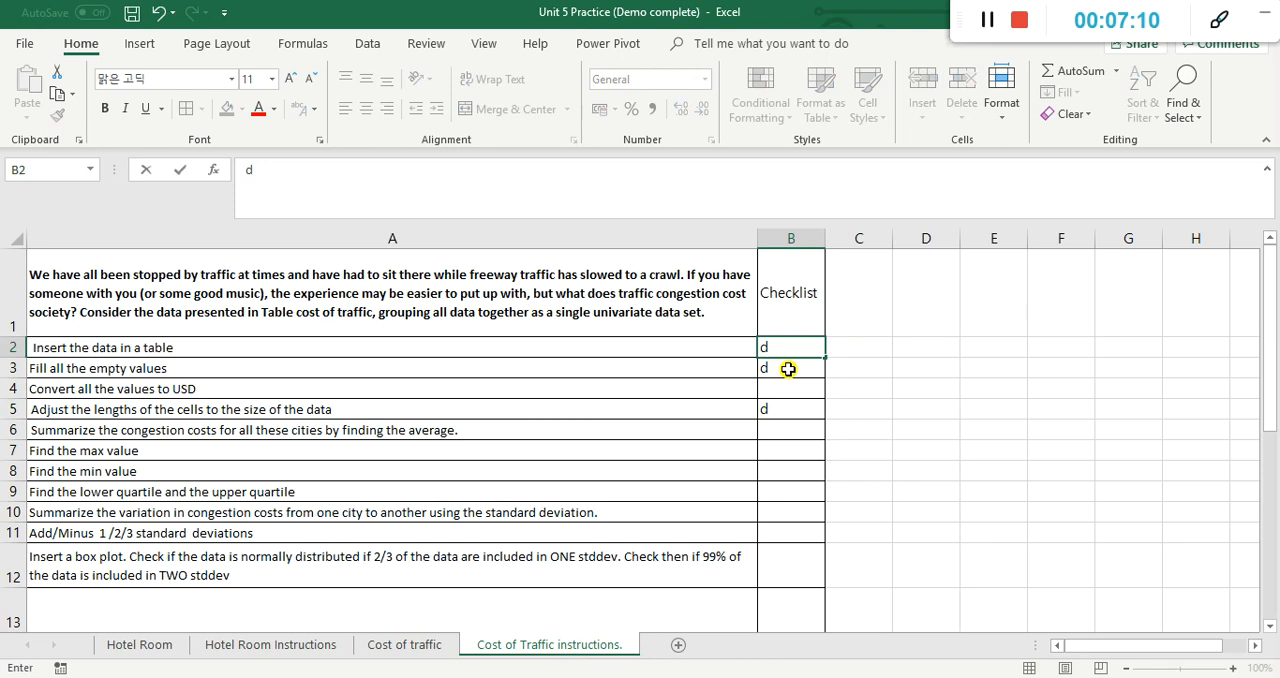
key(Return)
key(Return)
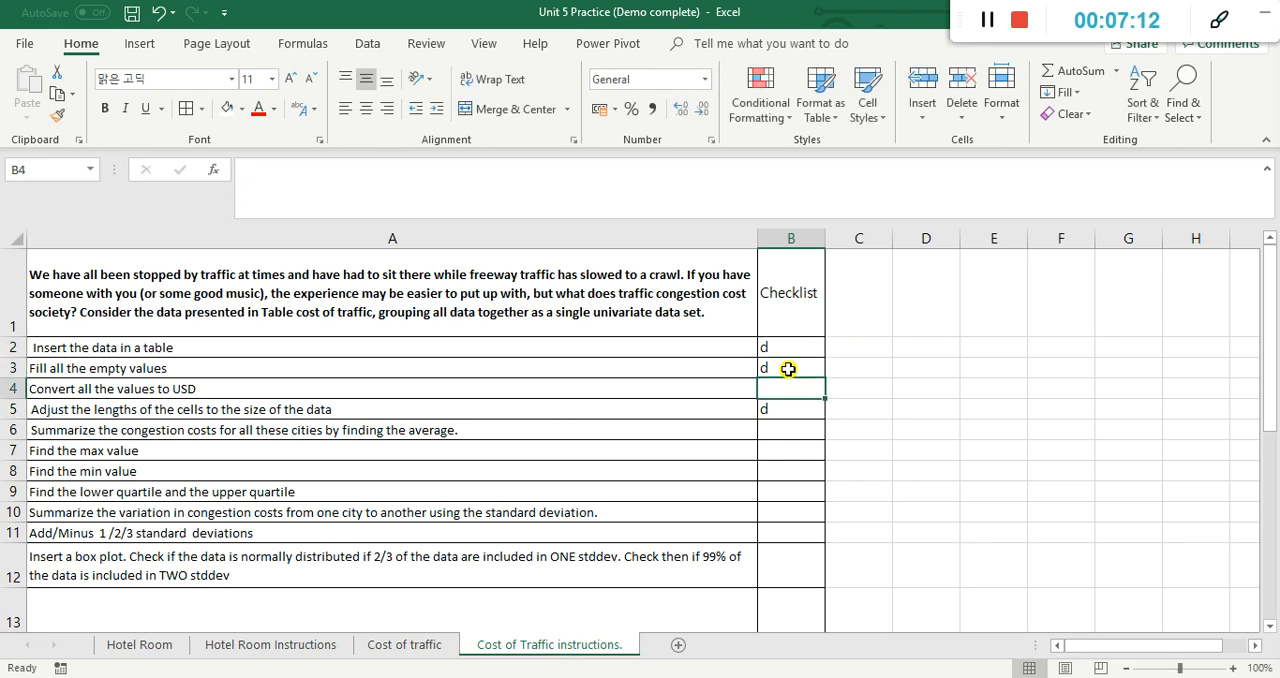
Step: On the Cost of traffic sheet, select all the Cost Traffic values, C4:C49
click(410, 648)
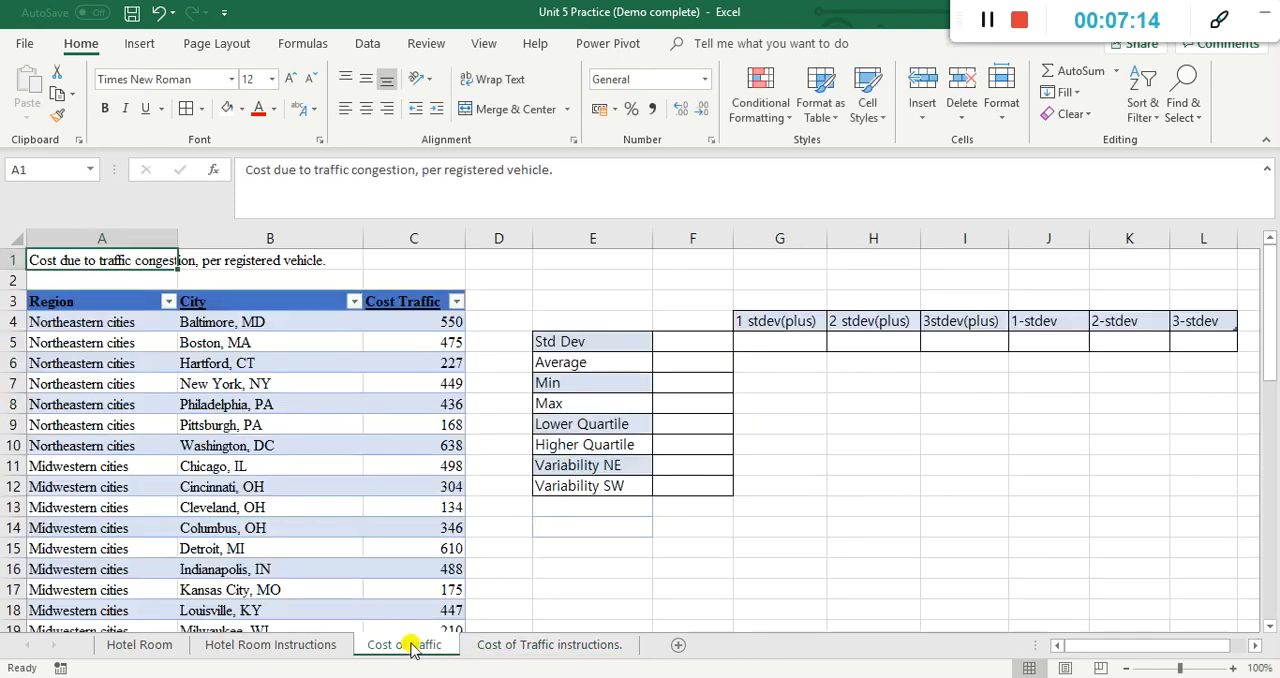
click(444, 322)
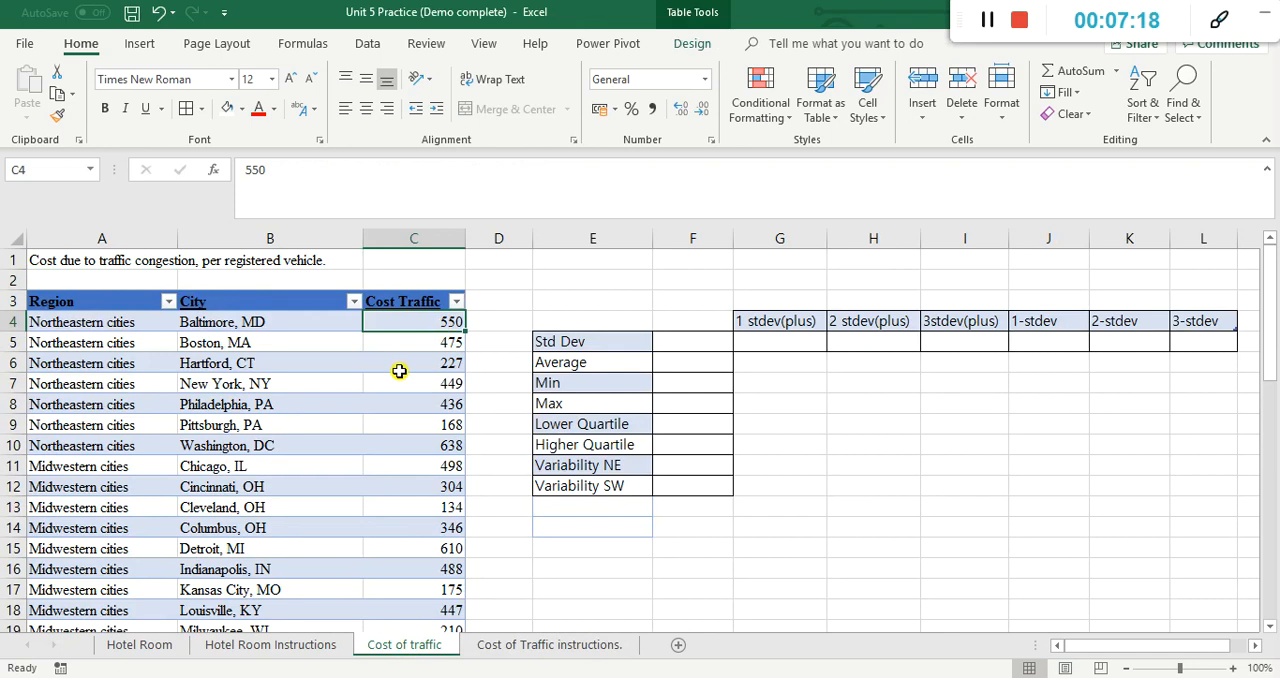
key(ctrl+shift+Down)
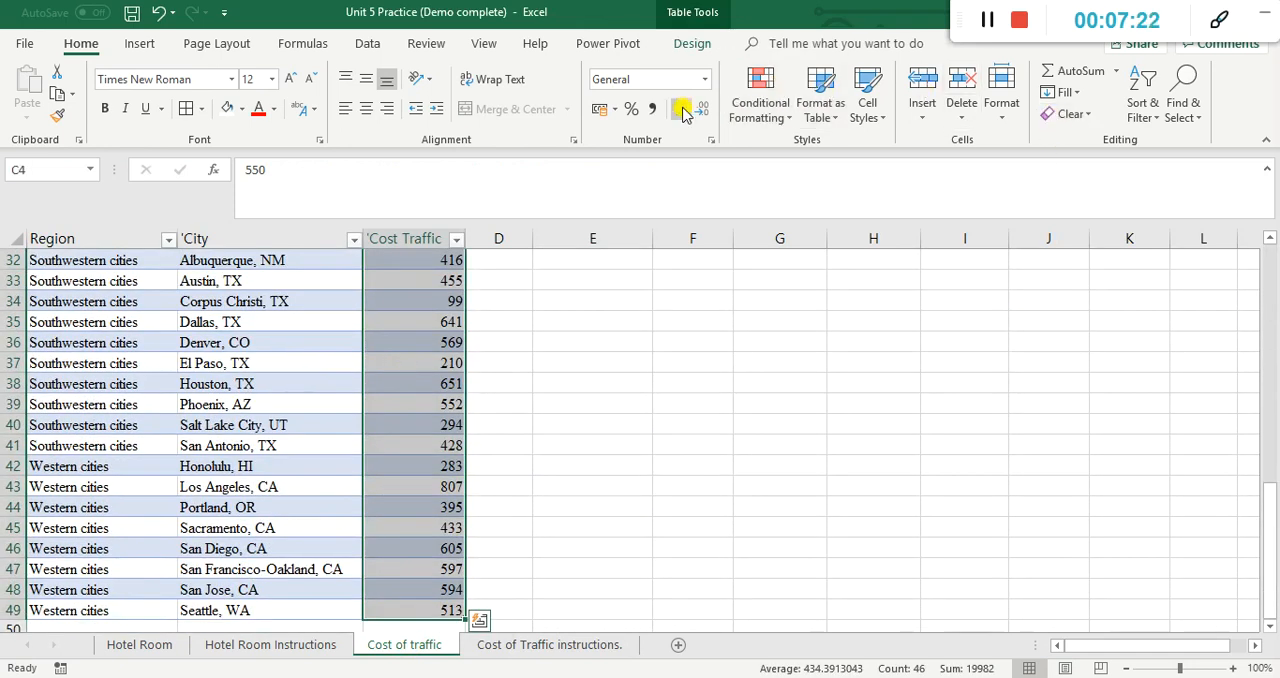
click(1219, 20)
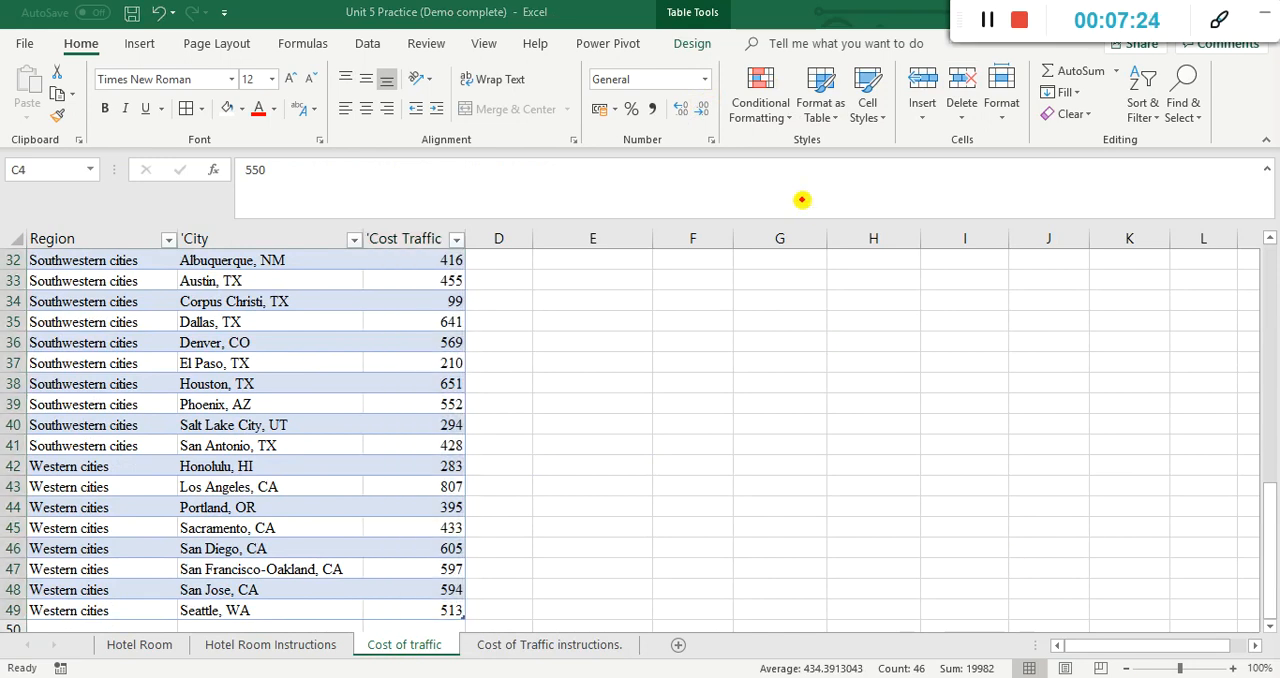
mouse_move(590, 122)
mouse_down()
mouse_move(628, 127)
mouse_move(585, 88)
mouse_move(616, 133)
mouse_up()
key(Escape)
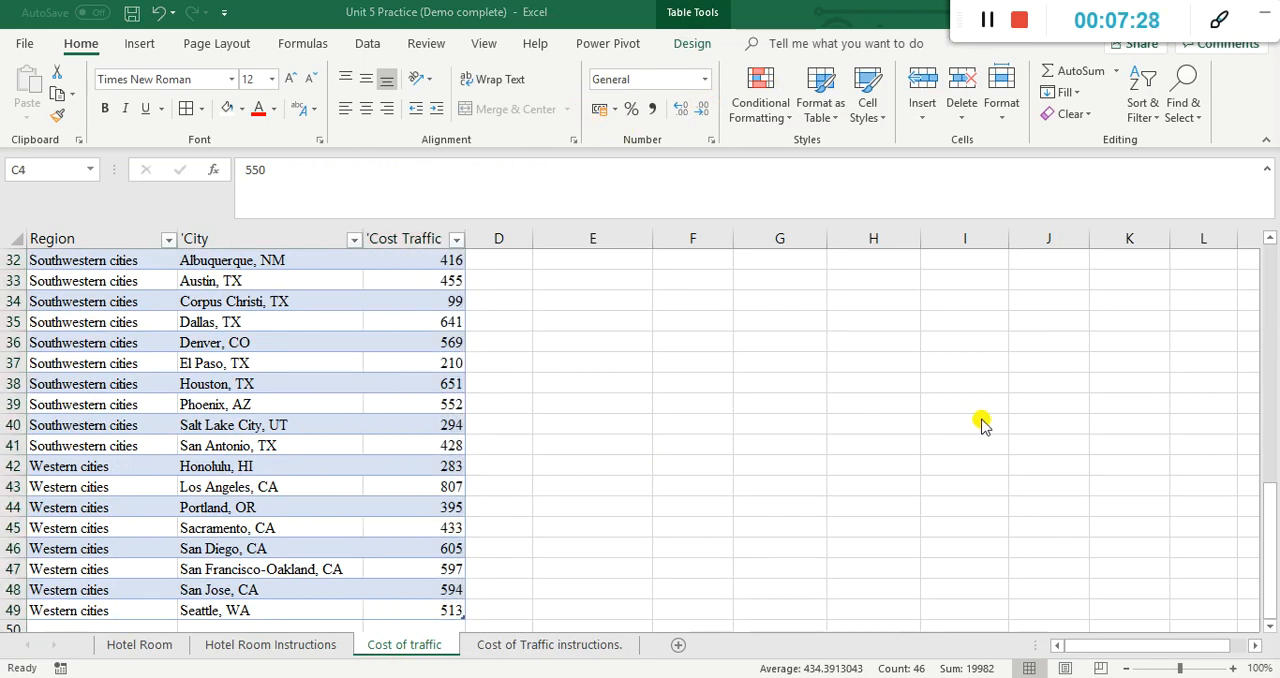
Step: Format the selected Cost Traffic values with the English (United States) dollar accounting format, and deselect them
scroll(674, 389, up, 3)
scroll(565, 250, up, 4)
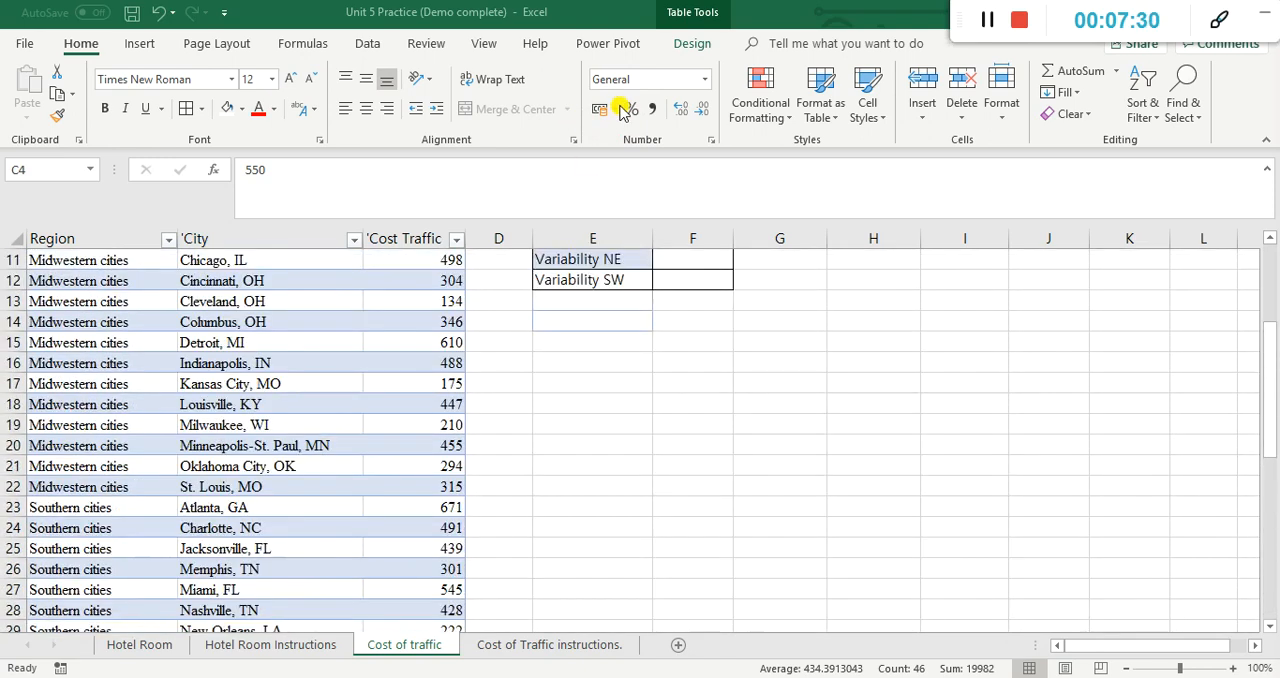
click(613, 107)
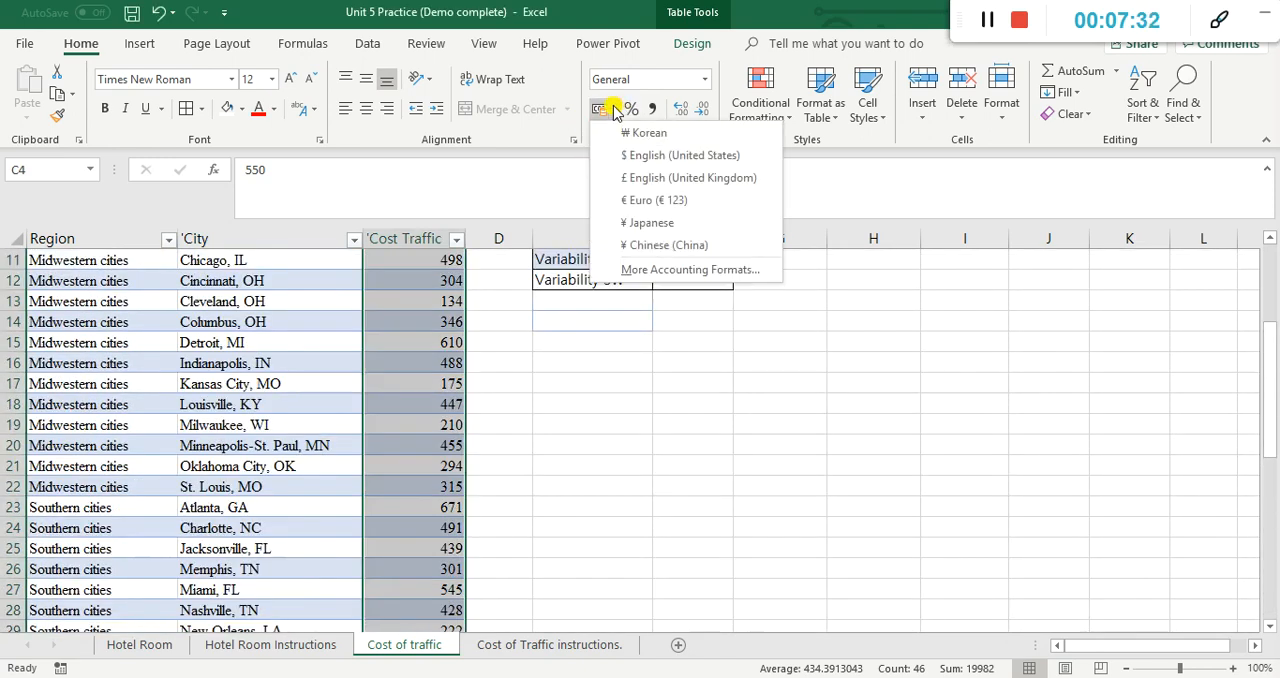
click(628, 158)
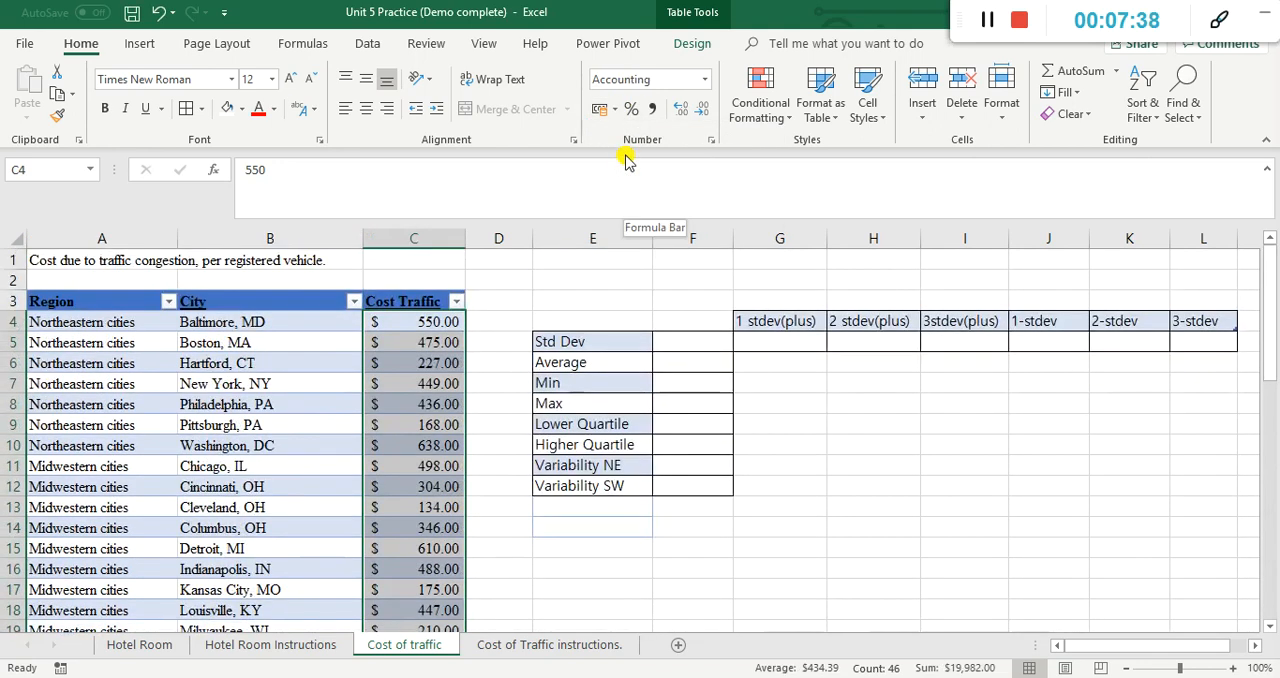
click(498, 383)
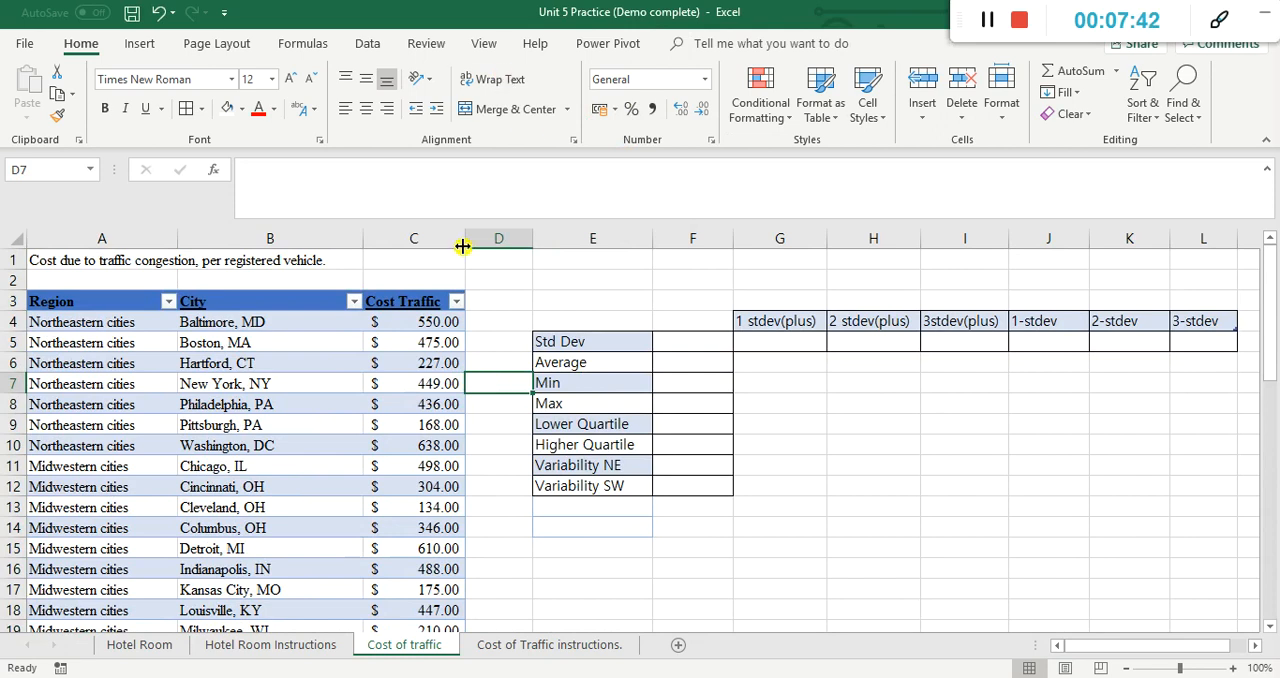
Step: On the Cost of Traffic instructions sheet, enter d in B4 to mark "Convert all the values to USD" as done
click(563, 647)
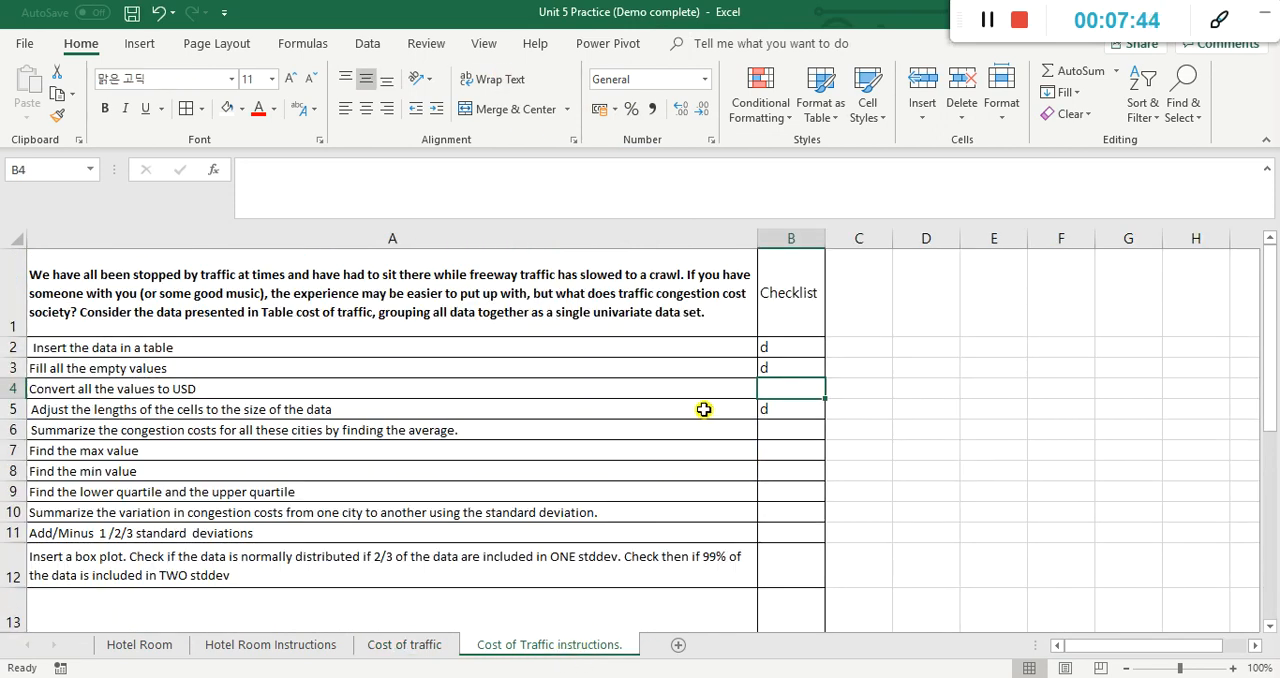
text(d)
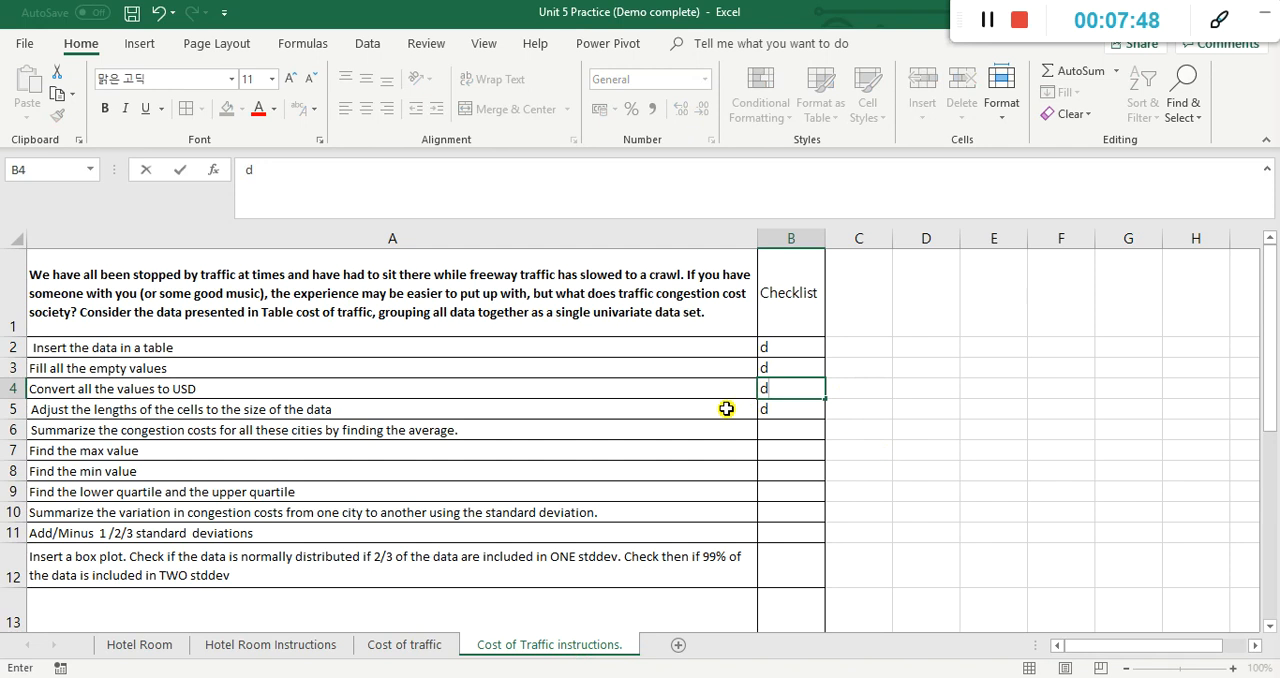
click(775, 432)
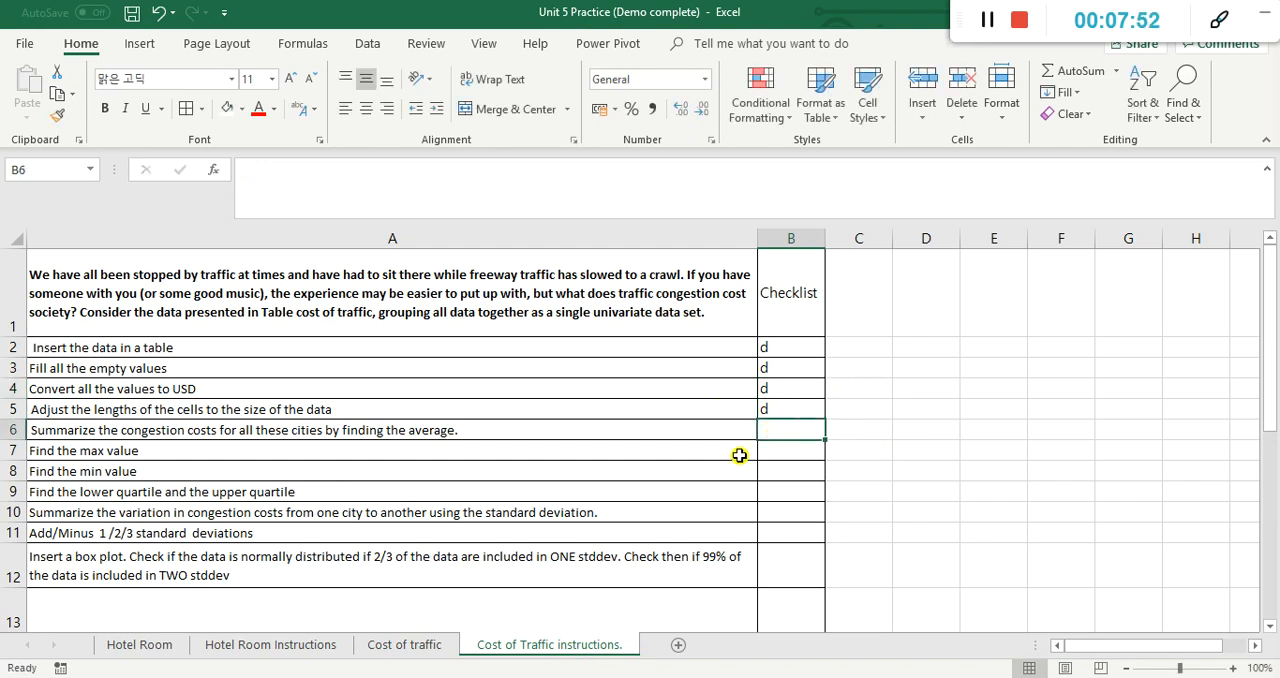
Step: On the Cost of traffic sheet, calculate the average of the whole Cost Traffic column in F6 with =AVERAGE(Table8[Cost Traffic])
click(446, 648)
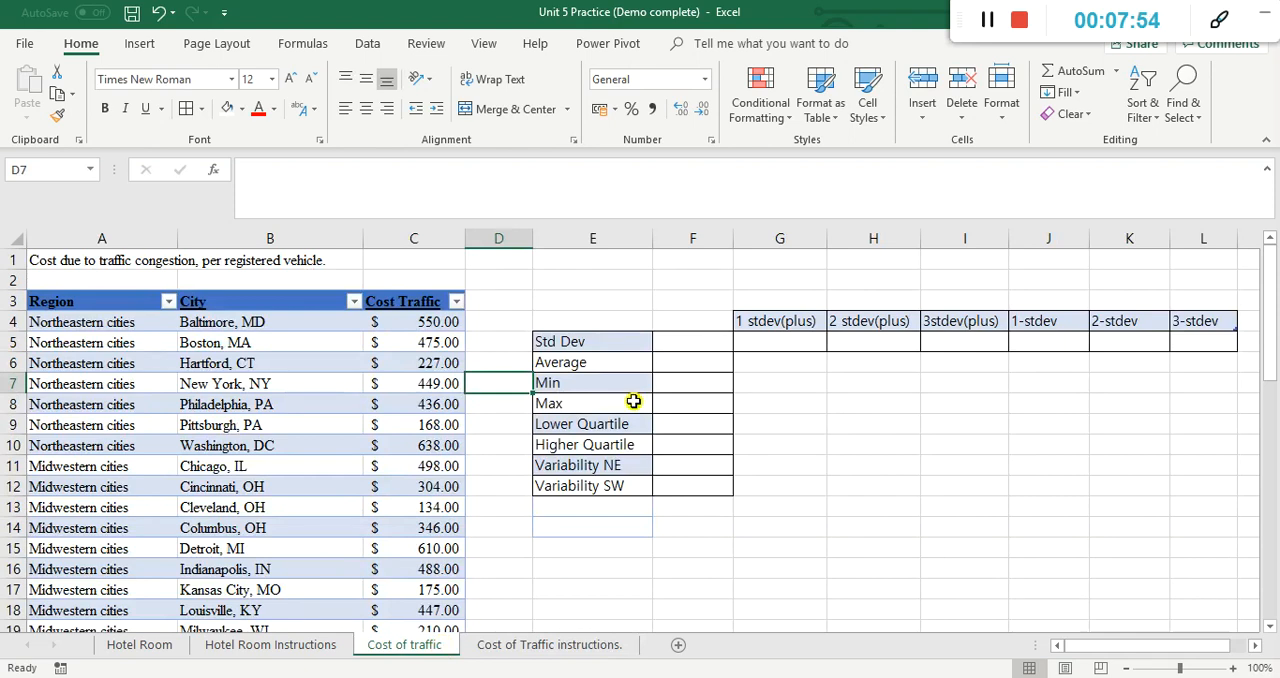
click(679, 362)
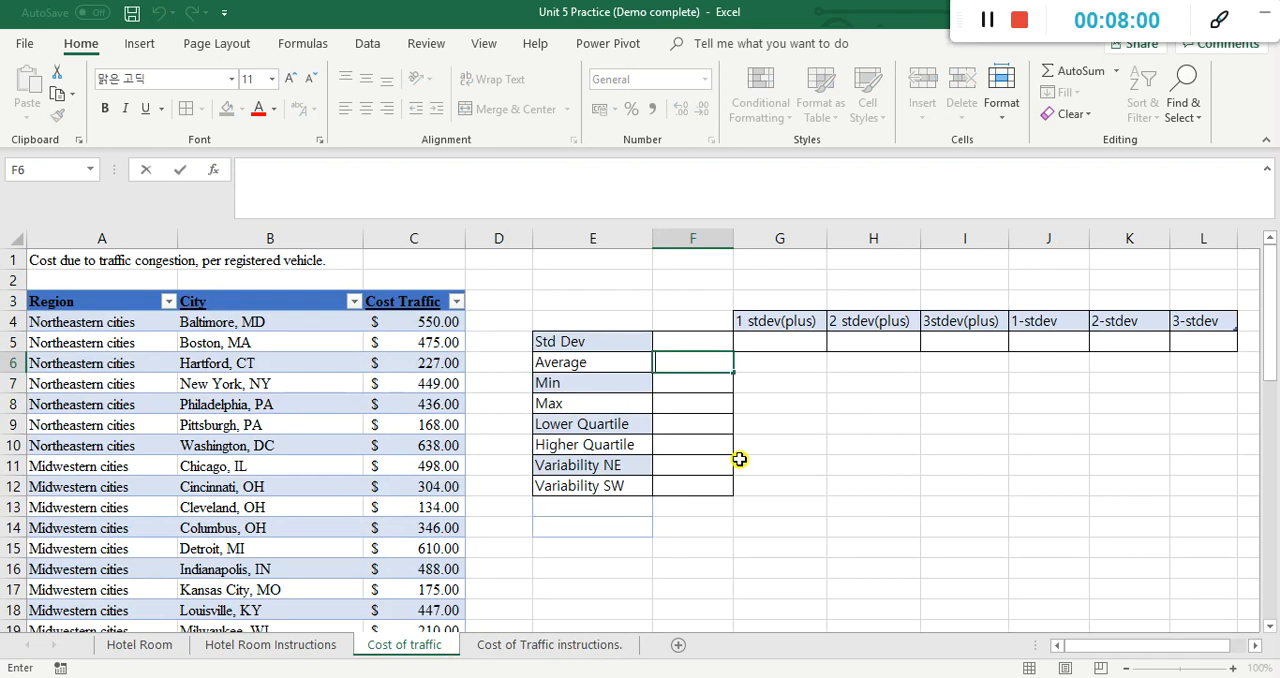
text(=aver)
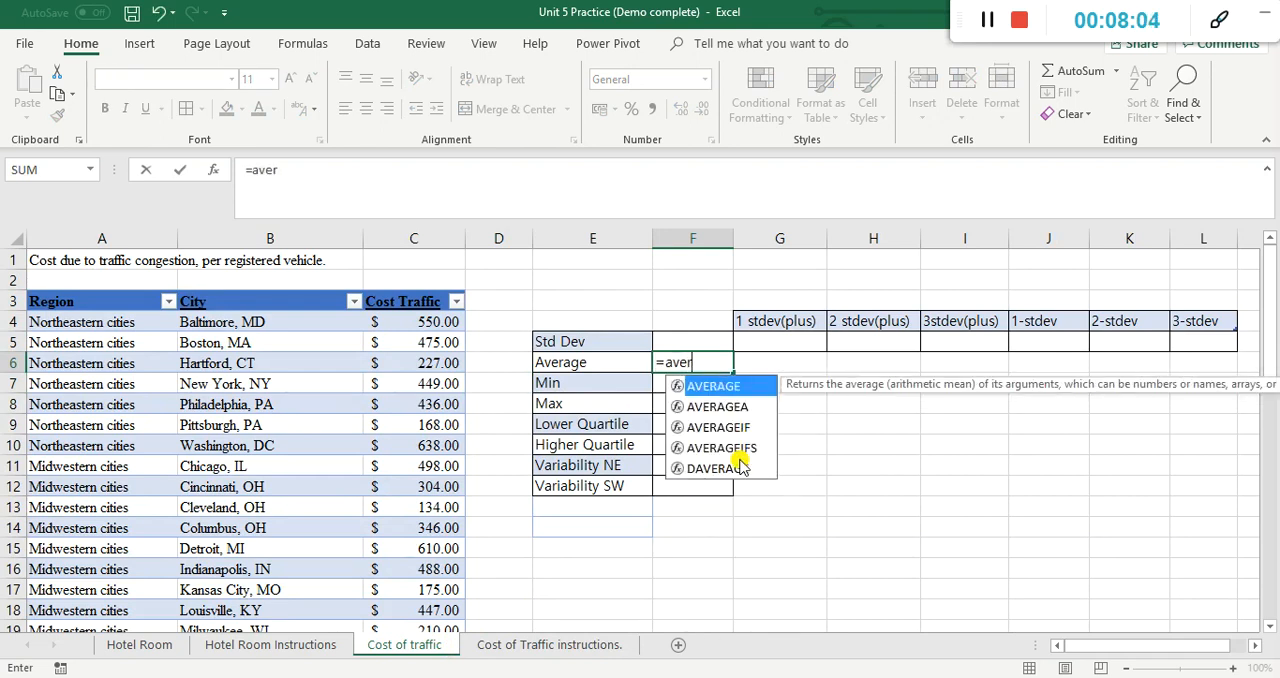
double_click(735, 385)
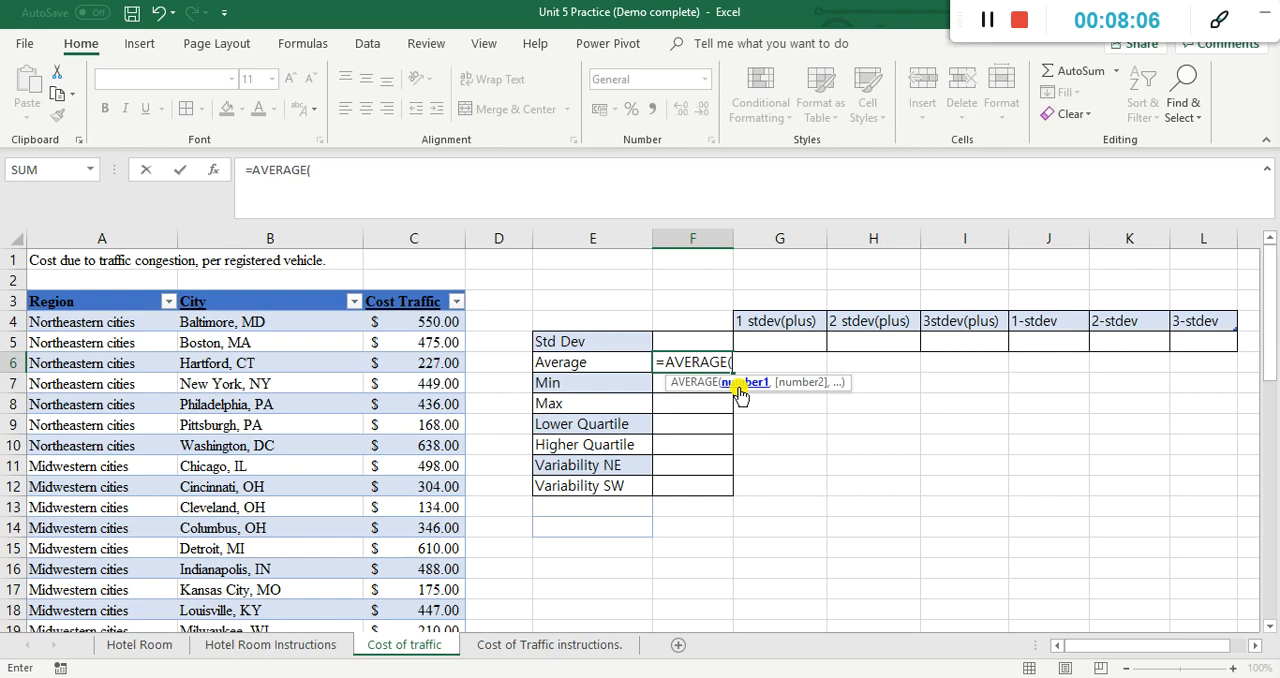
click(458, 321)
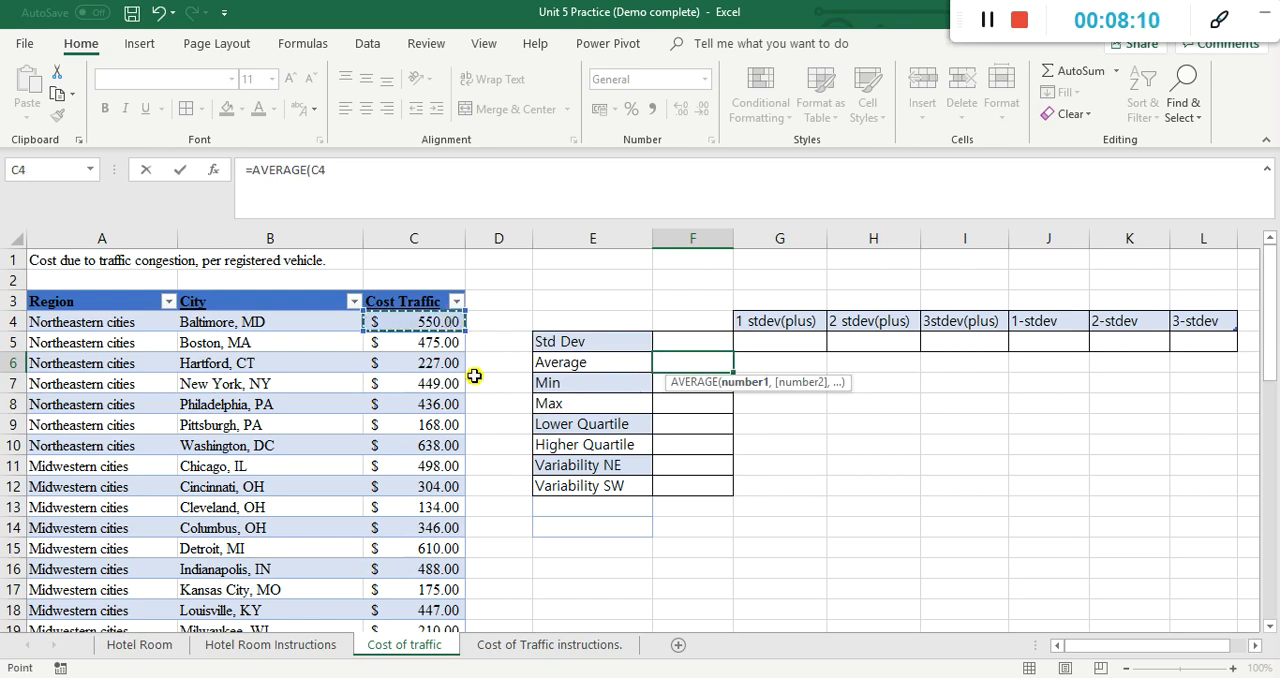
key(ctrl+shift+Down)
key(Return)
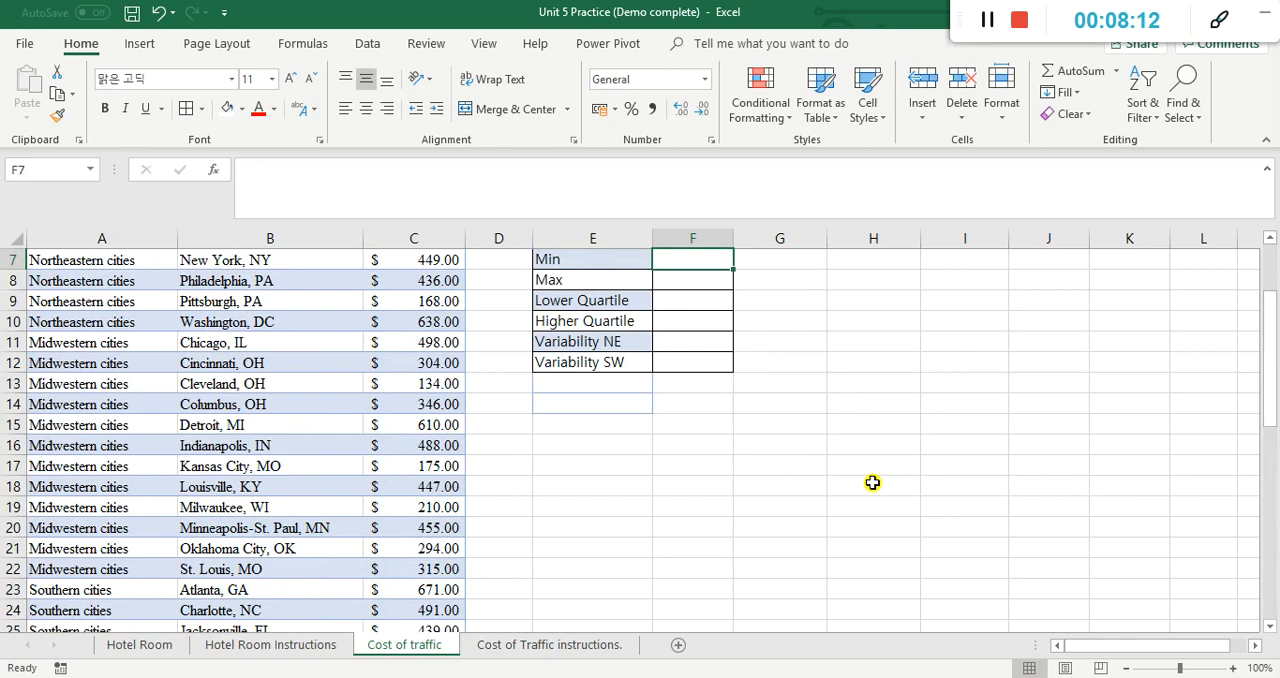
scroll(970, 455, up, 2)
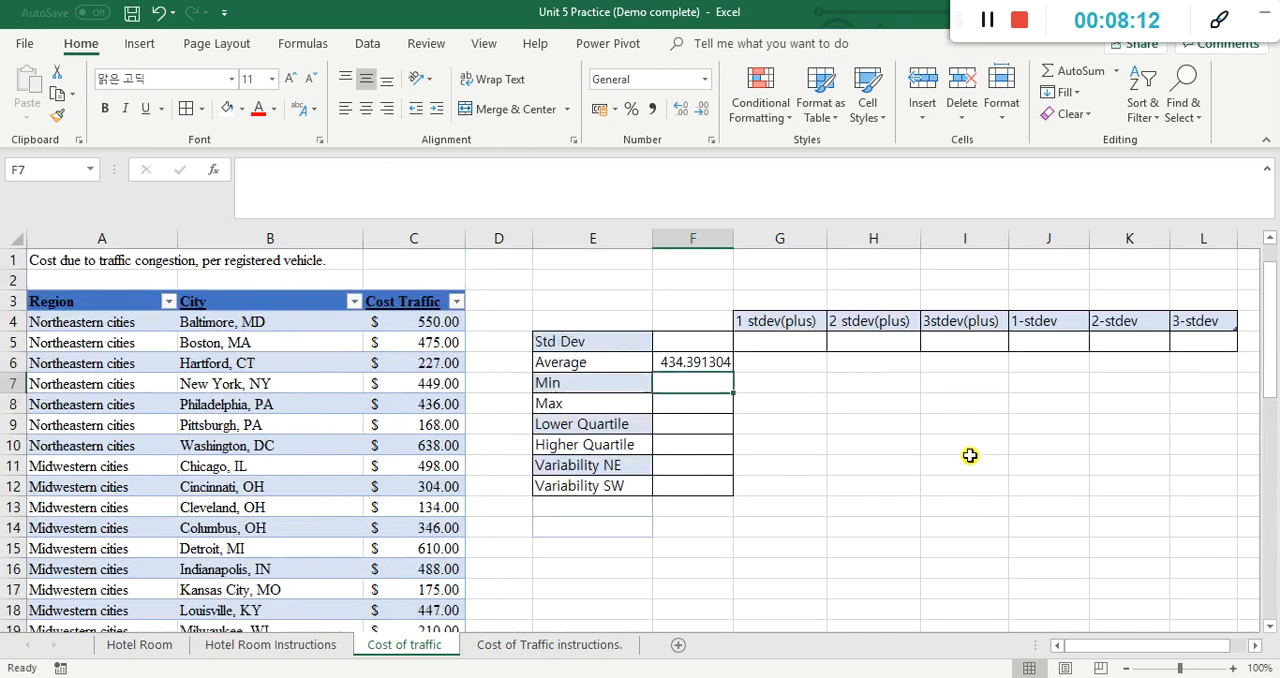
Step: Format the average in F6 with the English (United States) dollar accounting format
click(721, 363)
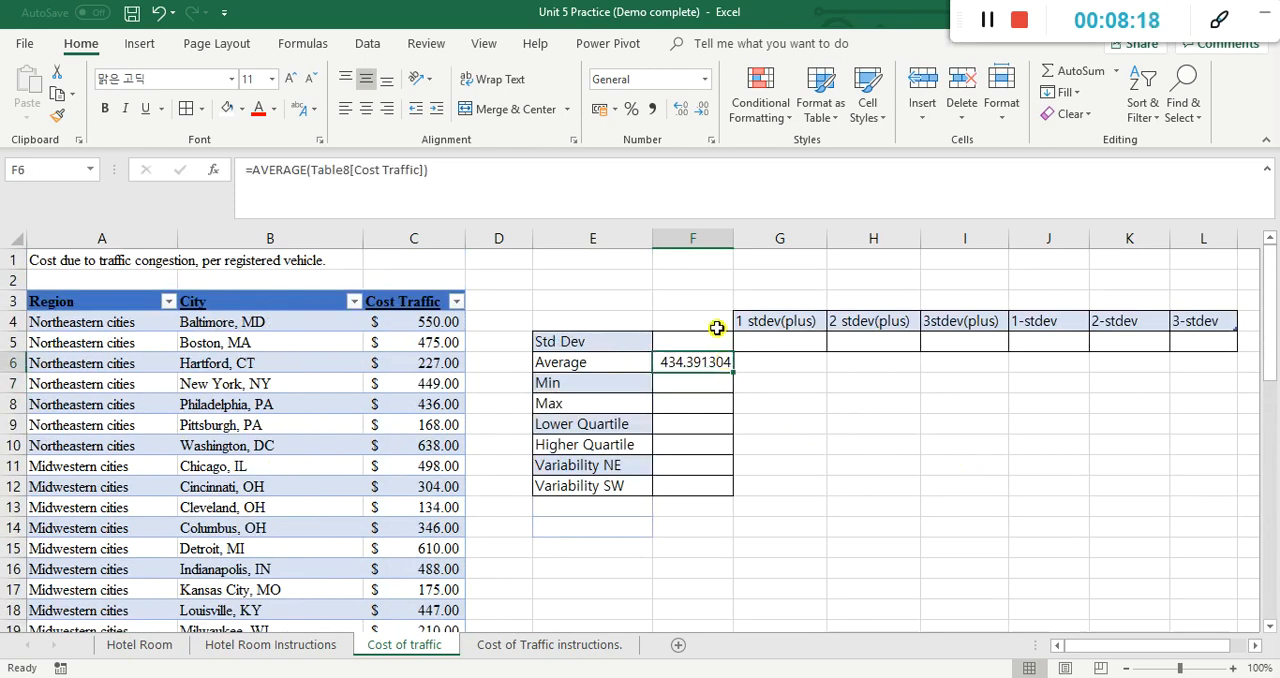
click(603, 111)
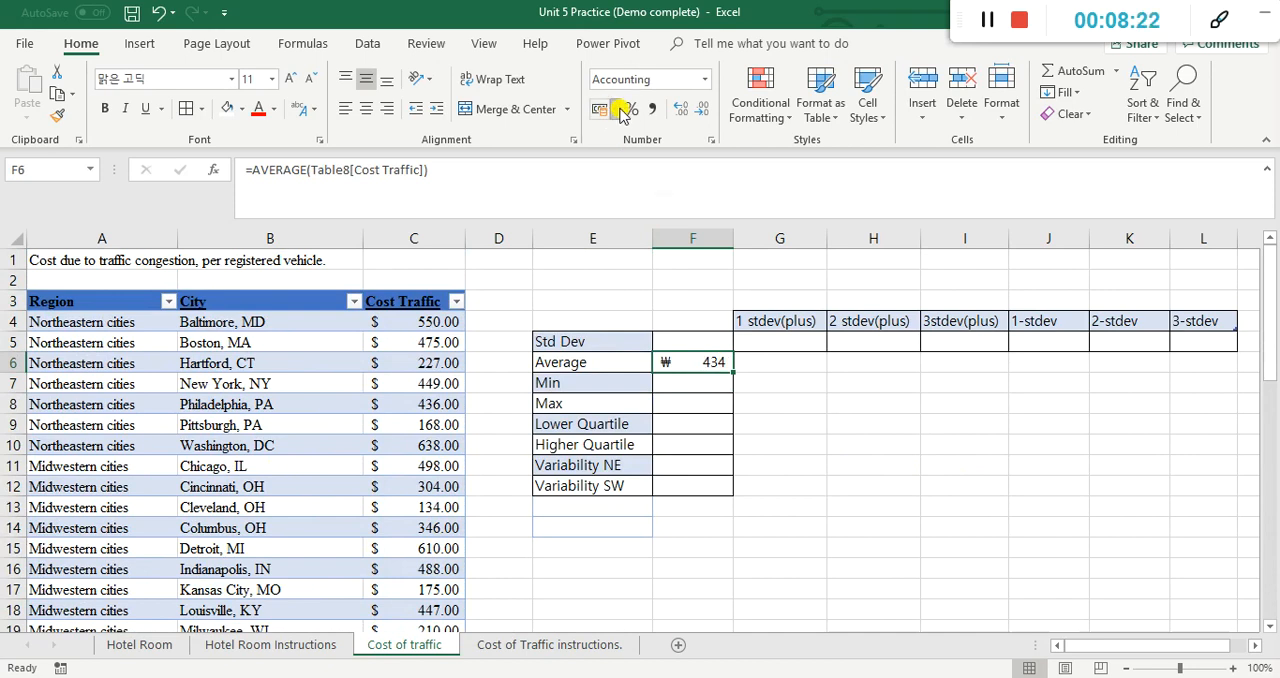
click(617, 110)
click(634, 157)
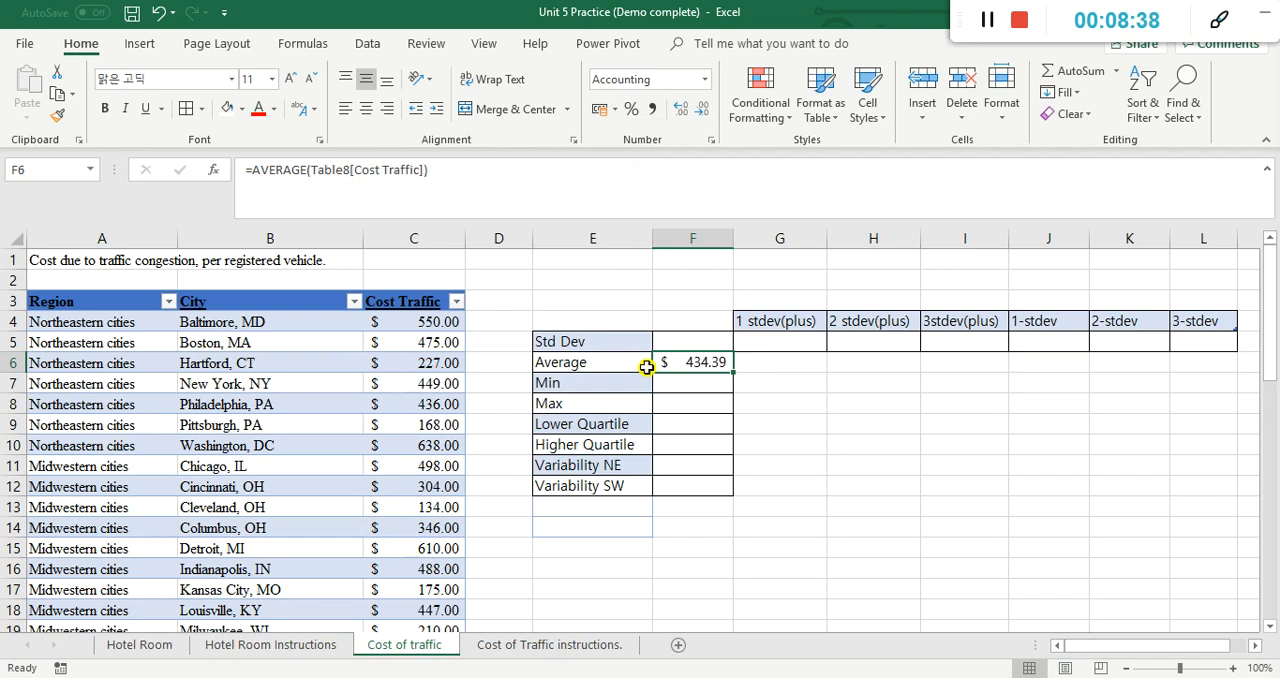
Step: On the Cost of Traffic instructions sheet, enter d in B6 to mark the task of finding the average as done
right_click(566, 646)
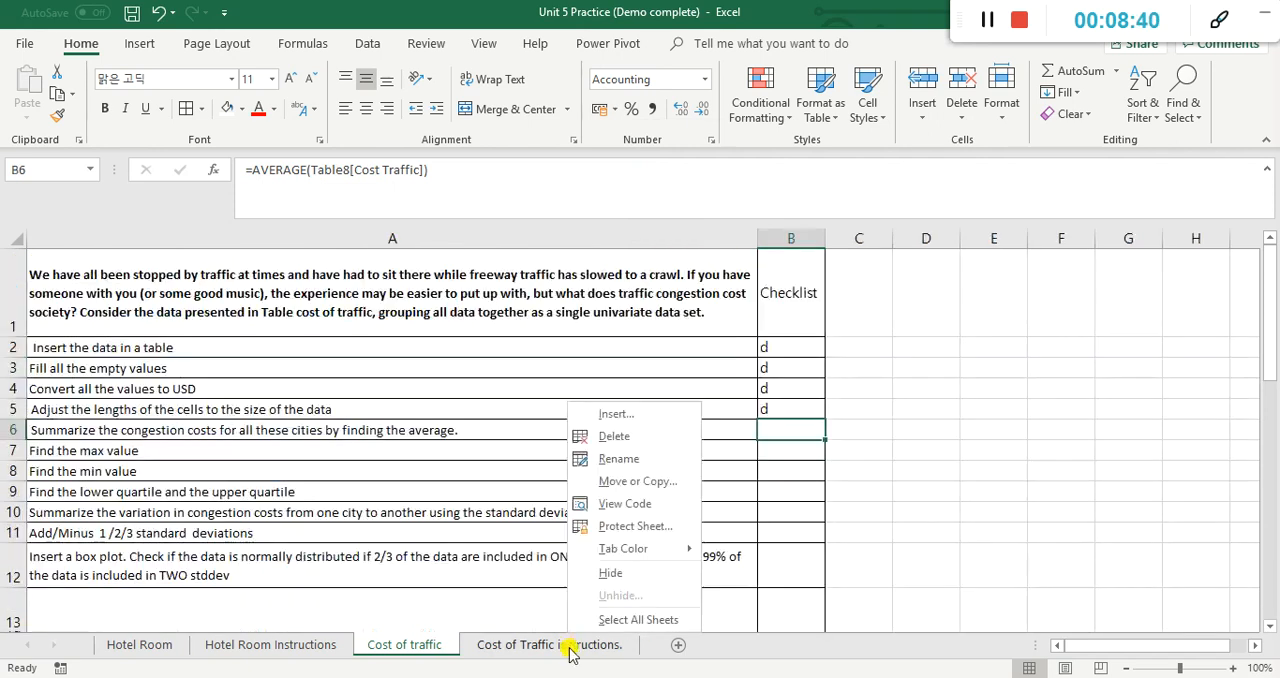
click(571, 647)
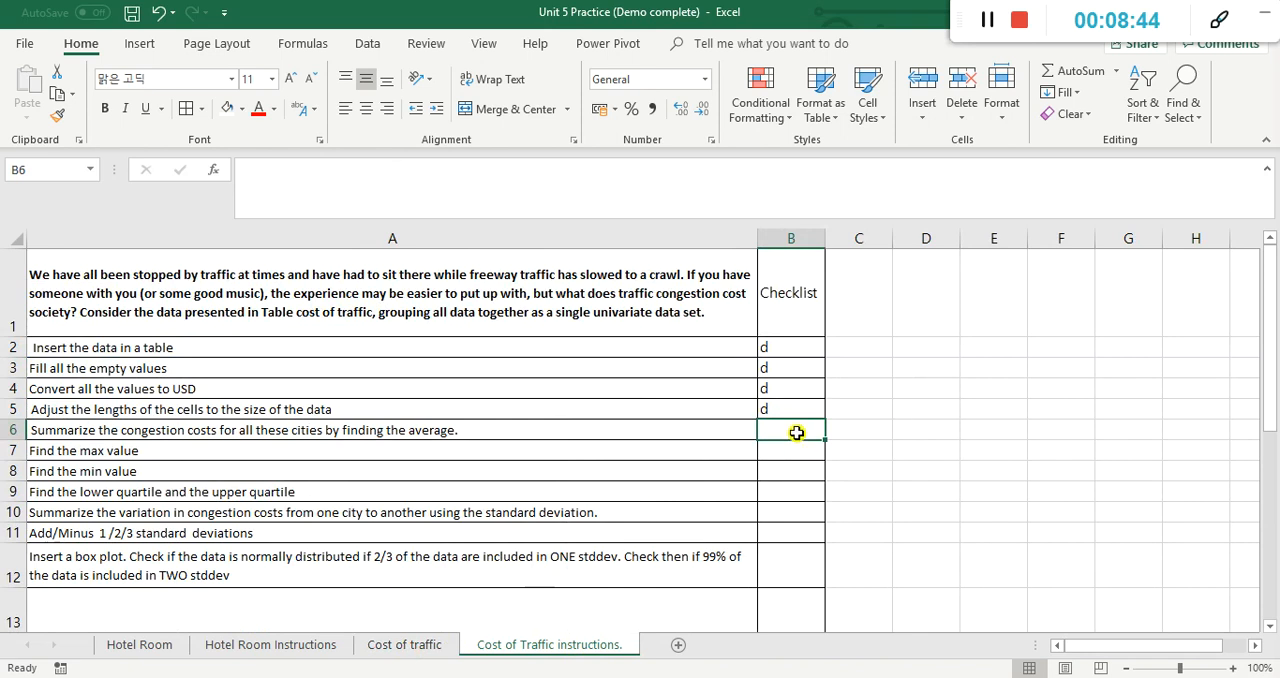
text(d)
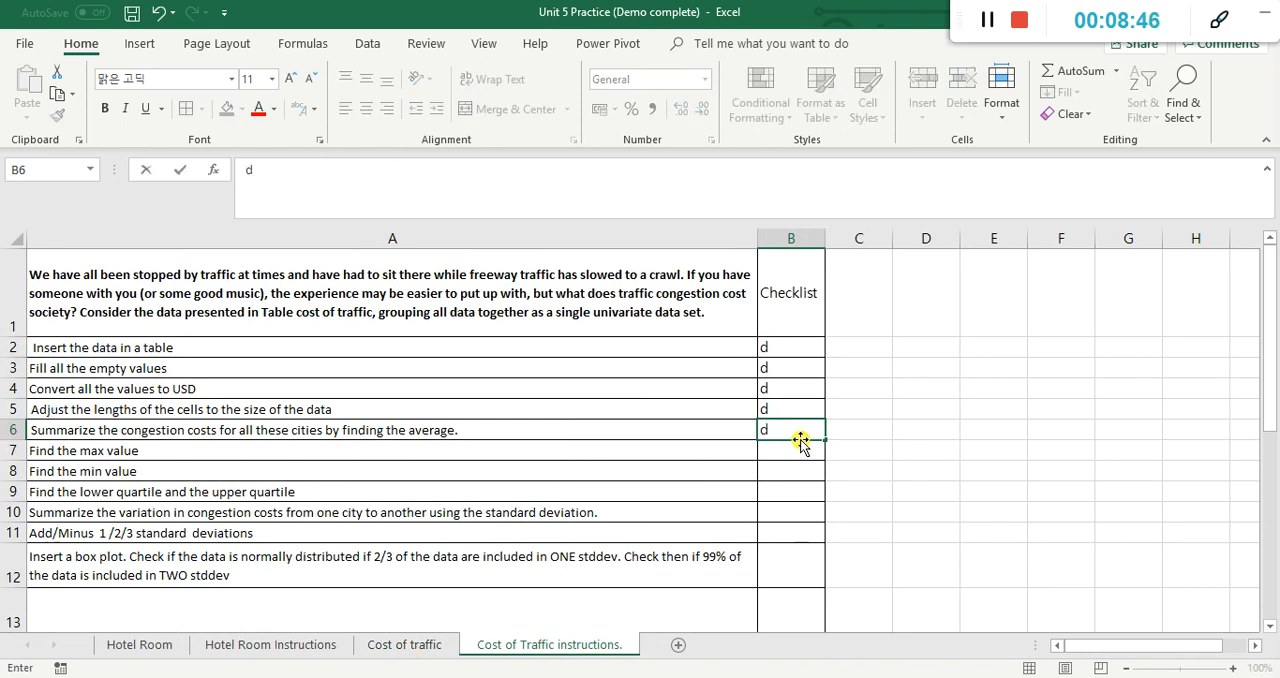
click(794, 452)
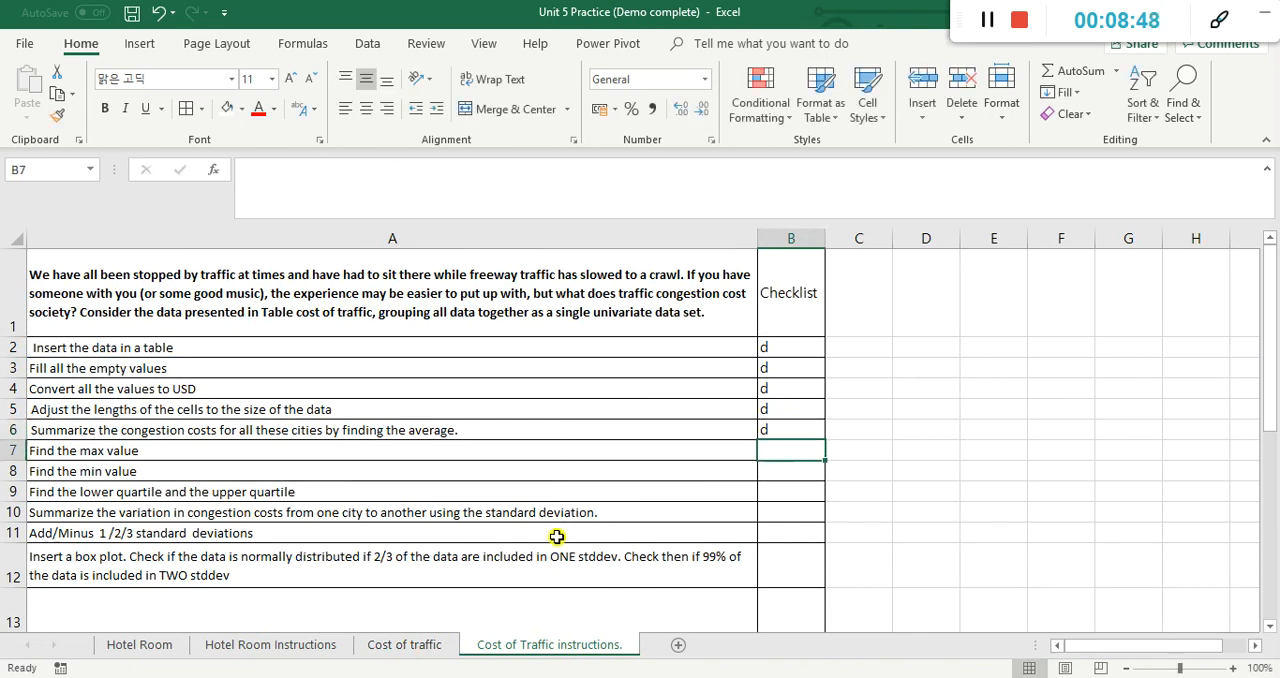
Step: On the Cost of traffic sheet, calculate the minimum of the whole Cost Traffic column in F7 with =MIN(Table8[Cost Traffic])
click(403, 648)
click(685, 383)
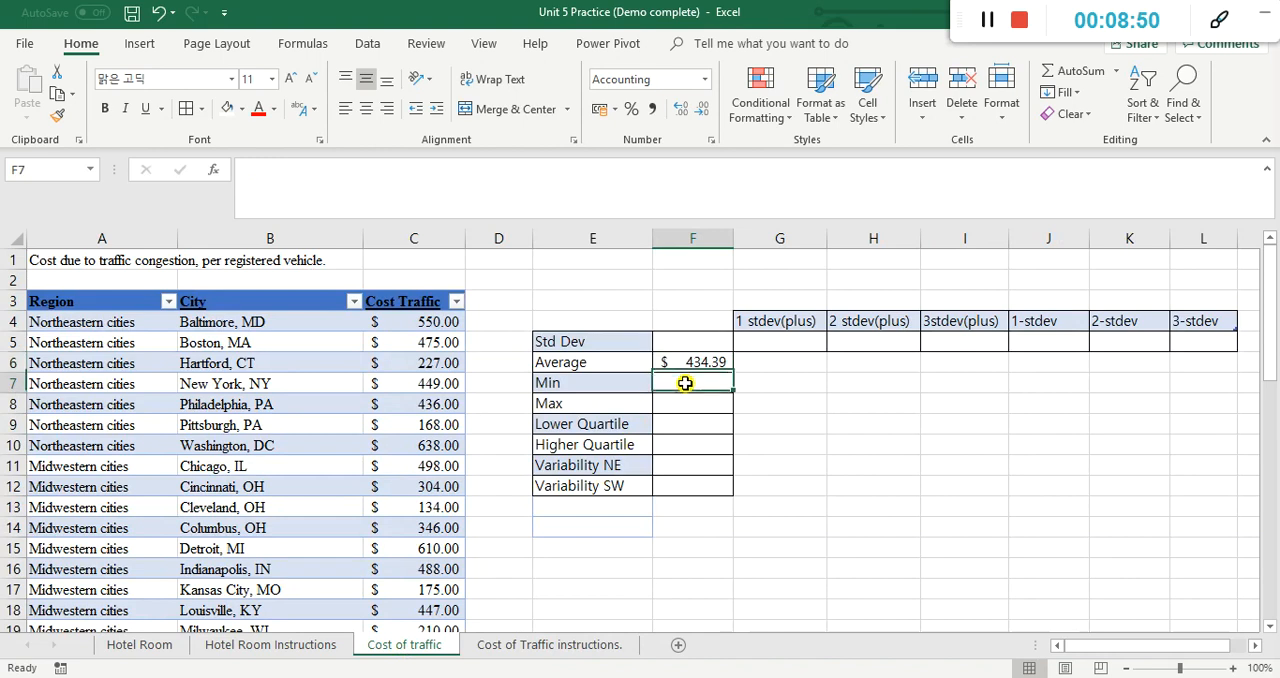
text(=m)
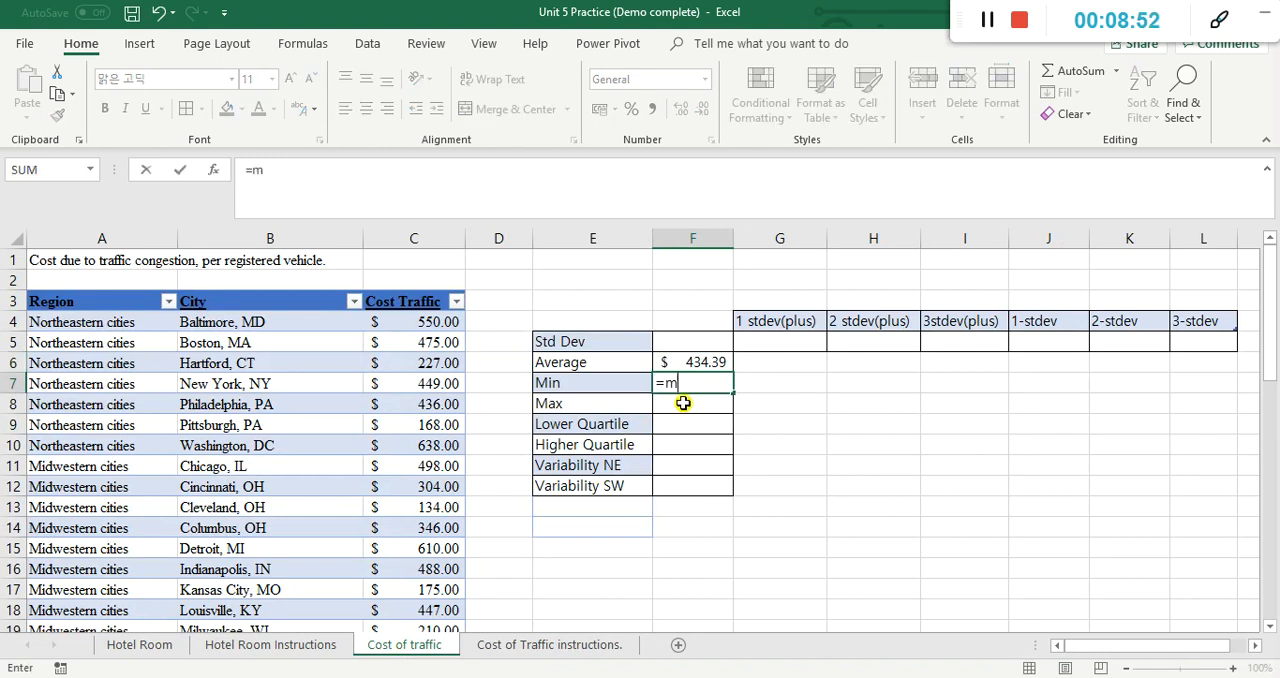
text(in)
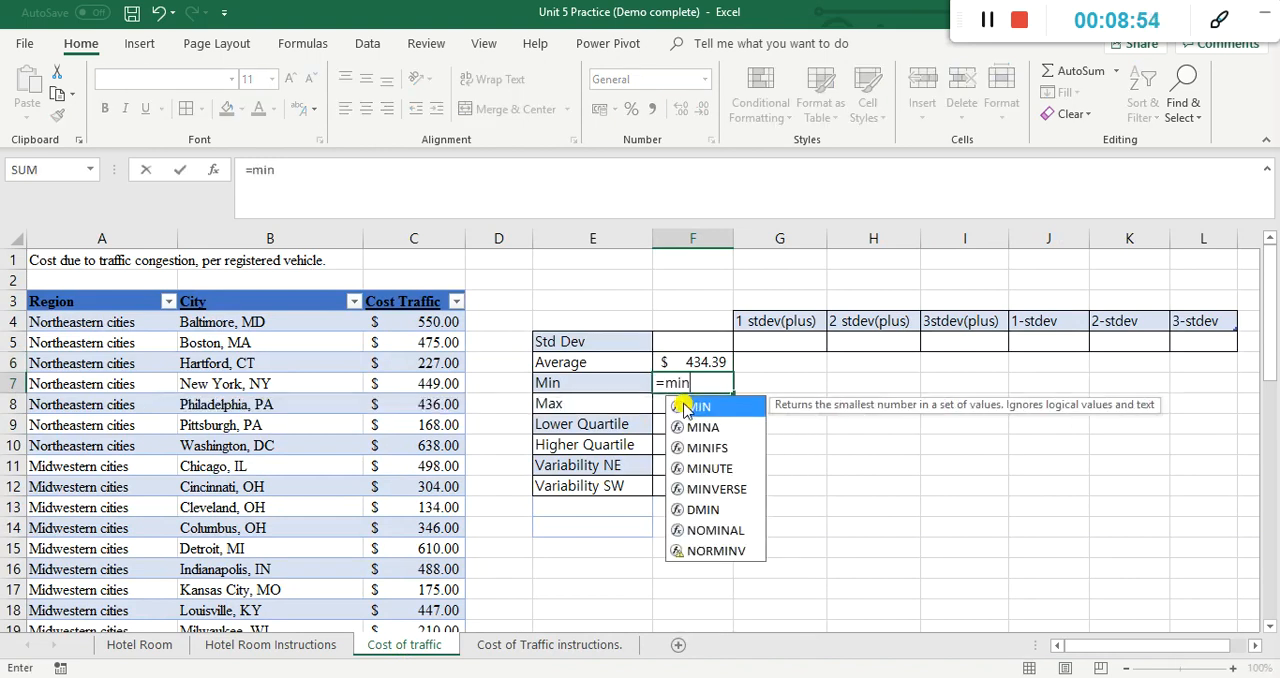
double_click(720, 410)
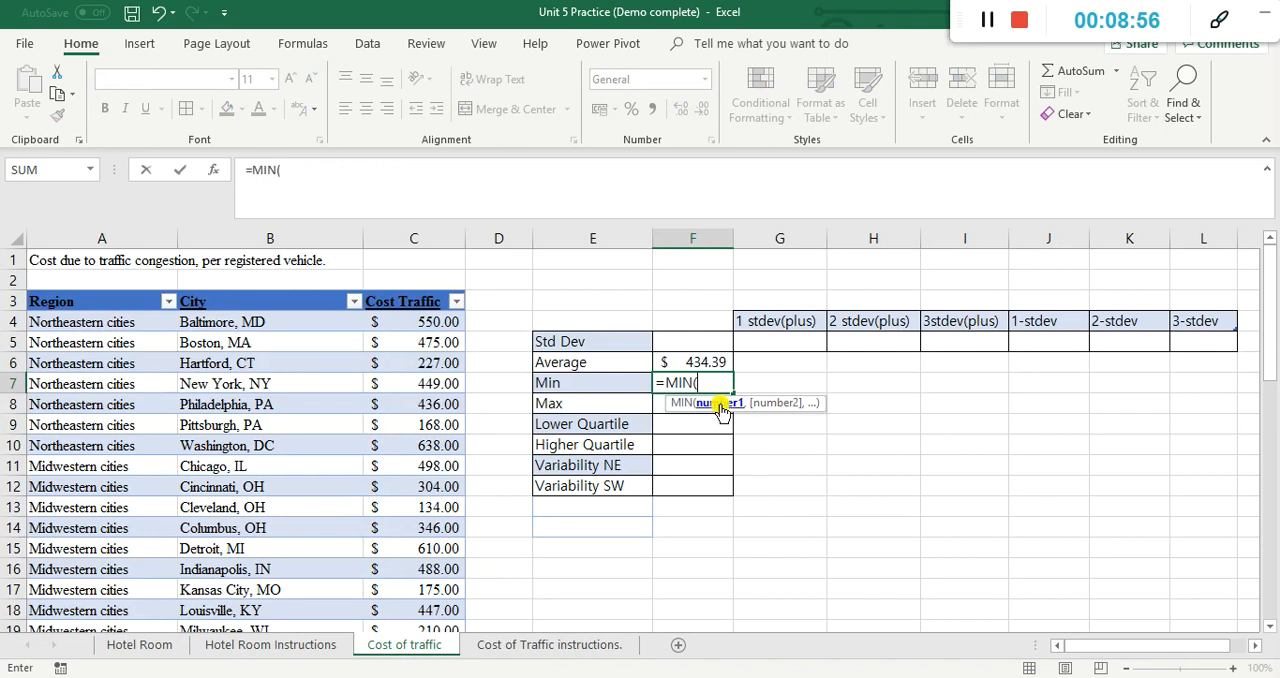
click(453, 321)
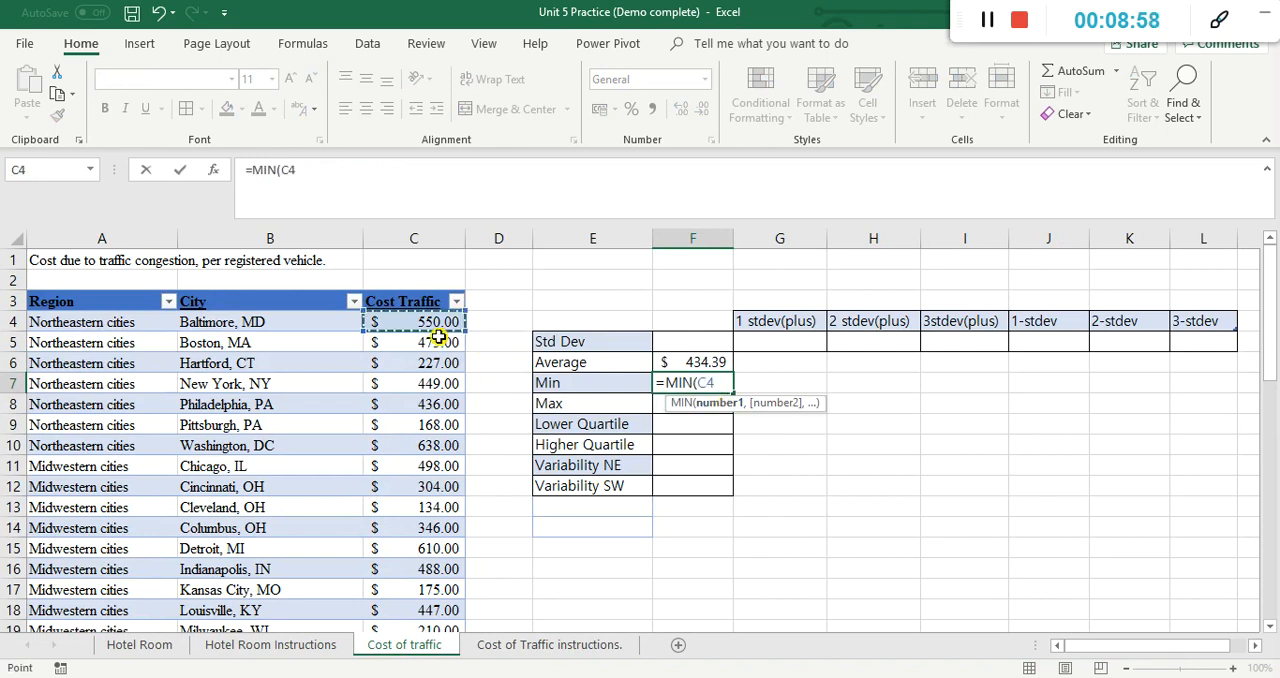
key(ctrl+shift+Down)
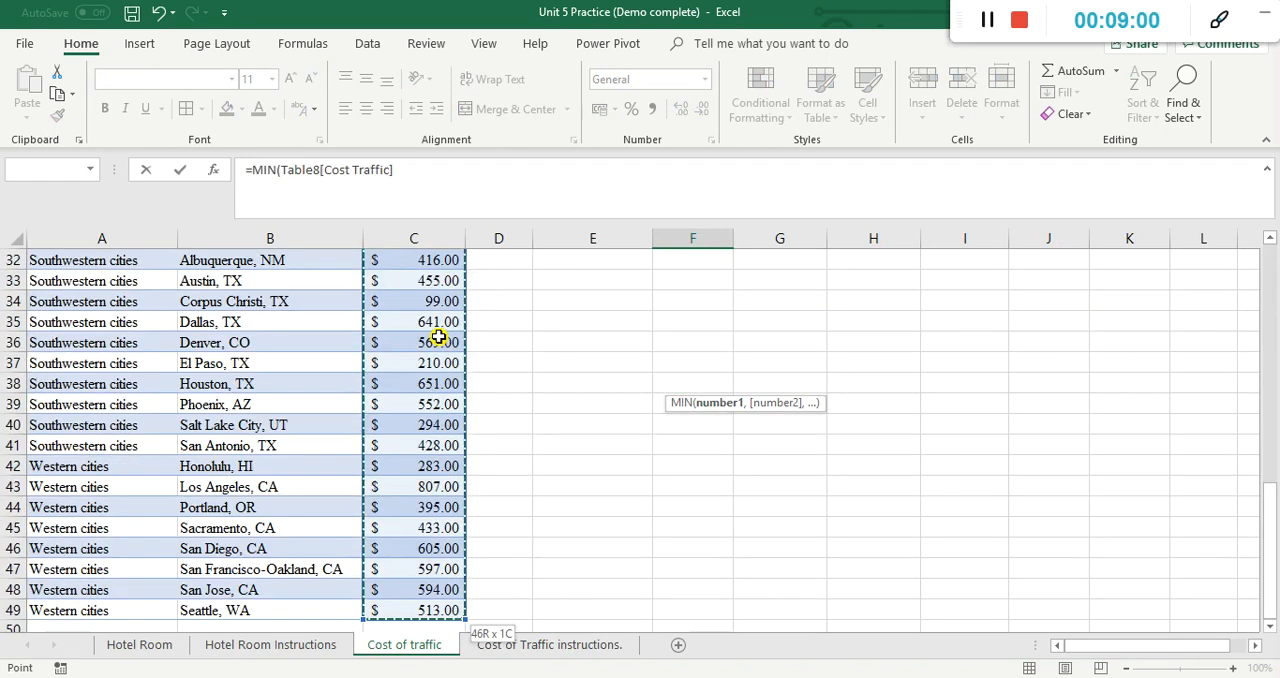
key(Return)
scroll(590, 370, up, 3)
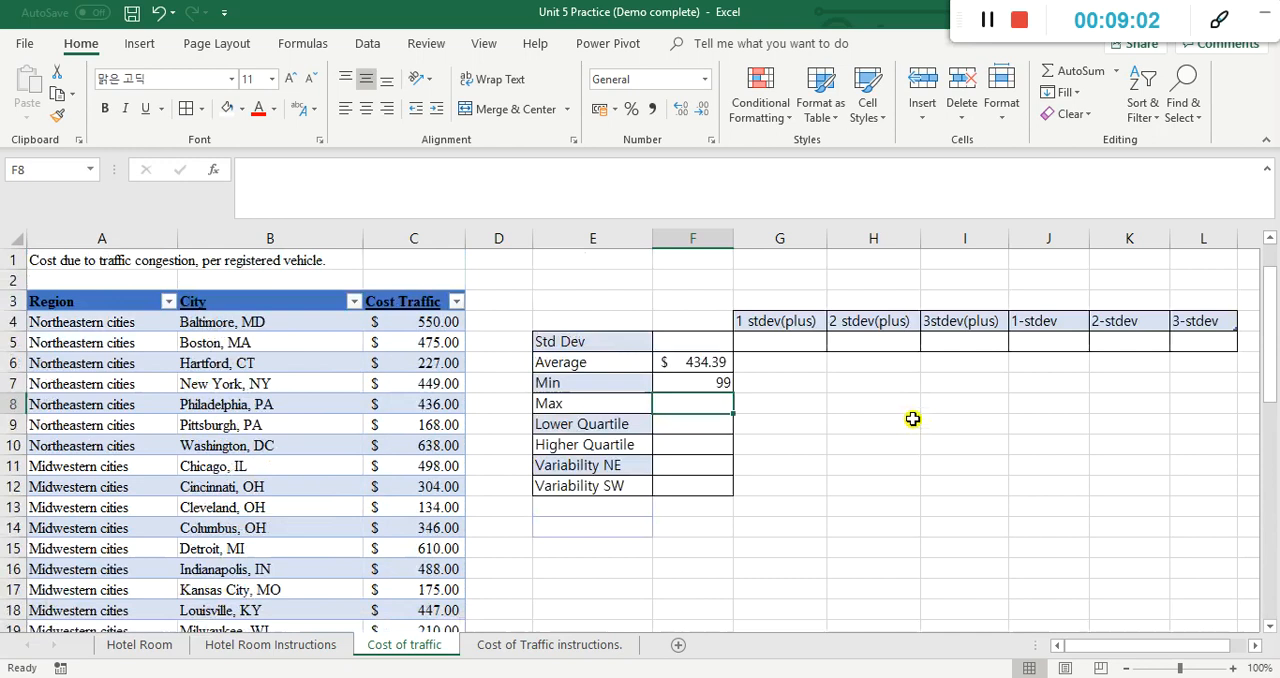
Step: Format the minimum in F7 with the English (United States) dollar accounting format
click(716, 380)
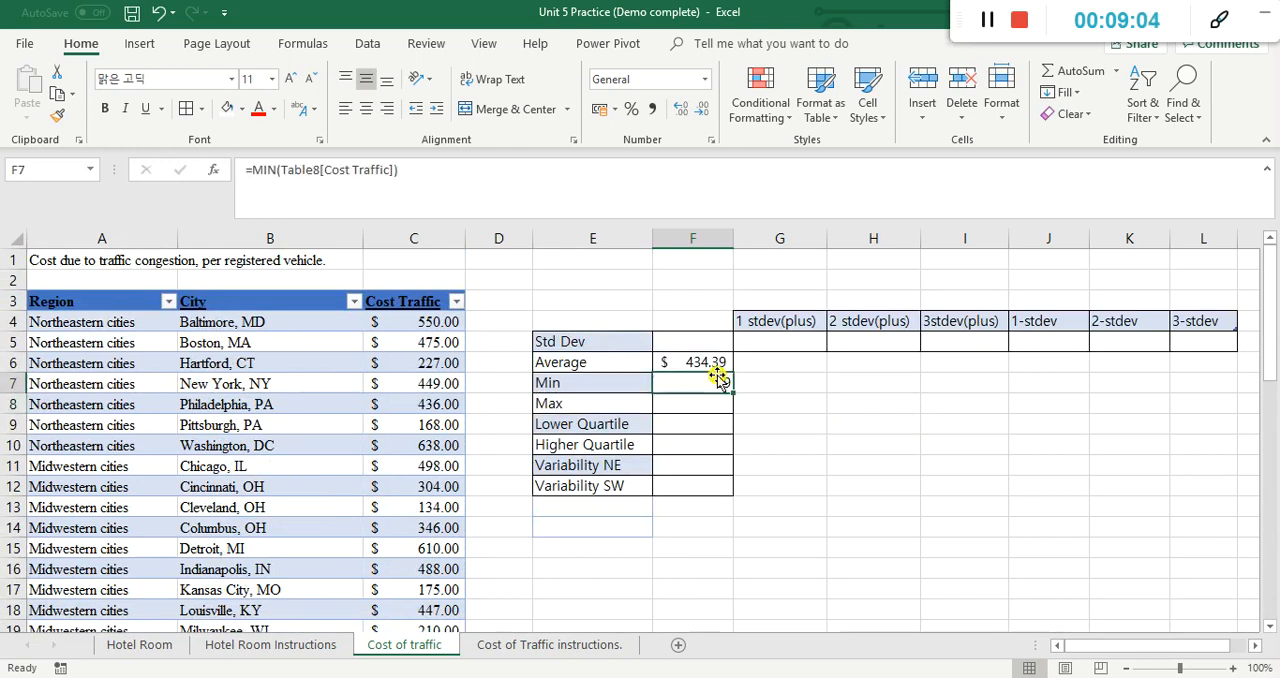
click(614, 108)
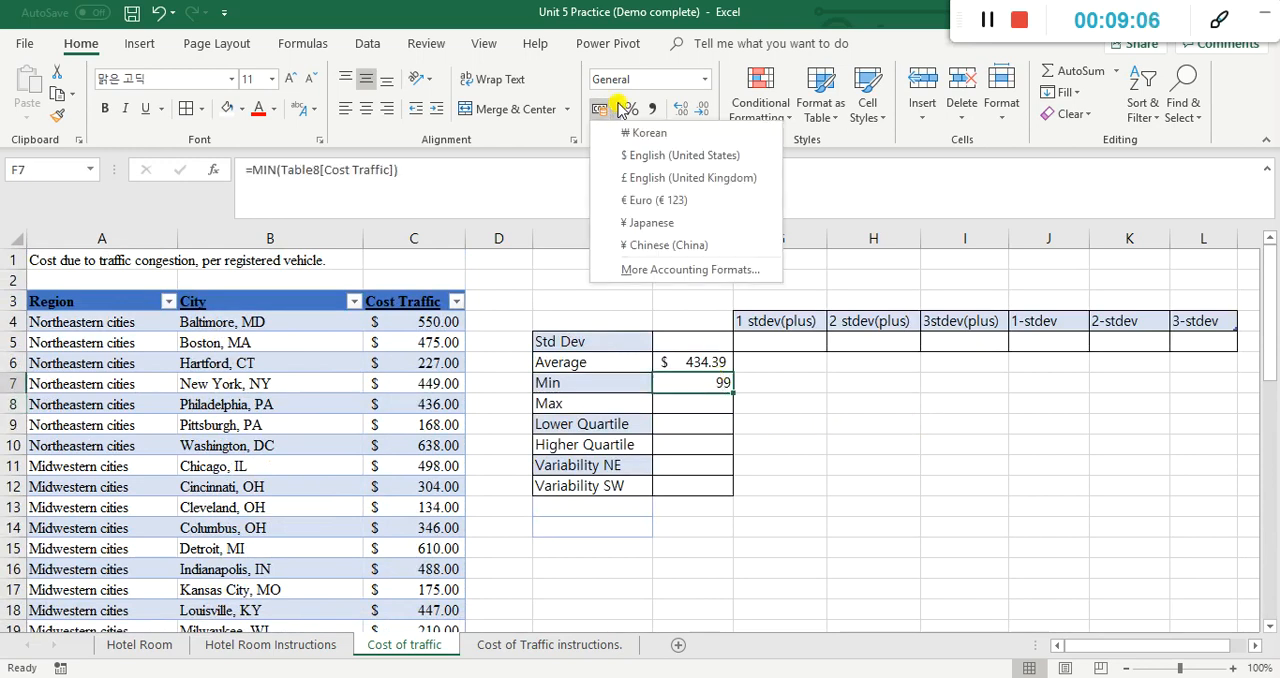
click(648, 148)
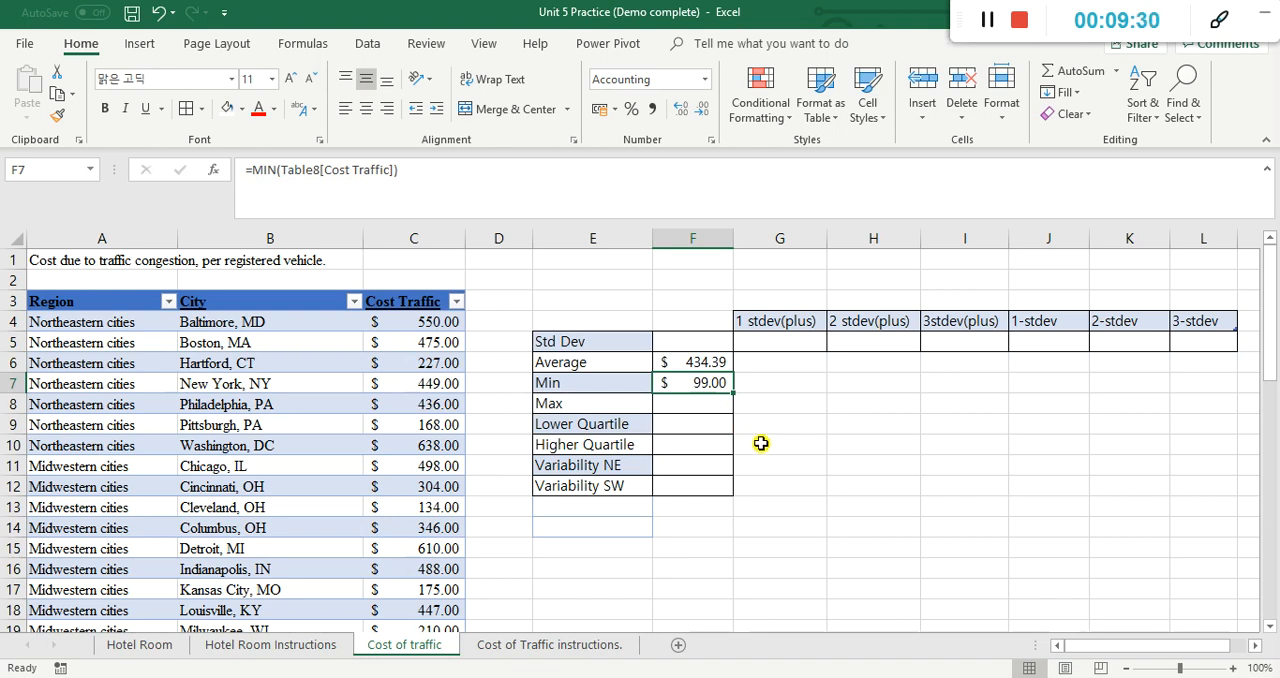
Step: Calculate the maximum of the whole Cost Traffic column in F8 with =MAX(Table8[Cost Traffic])
click(710, 409)
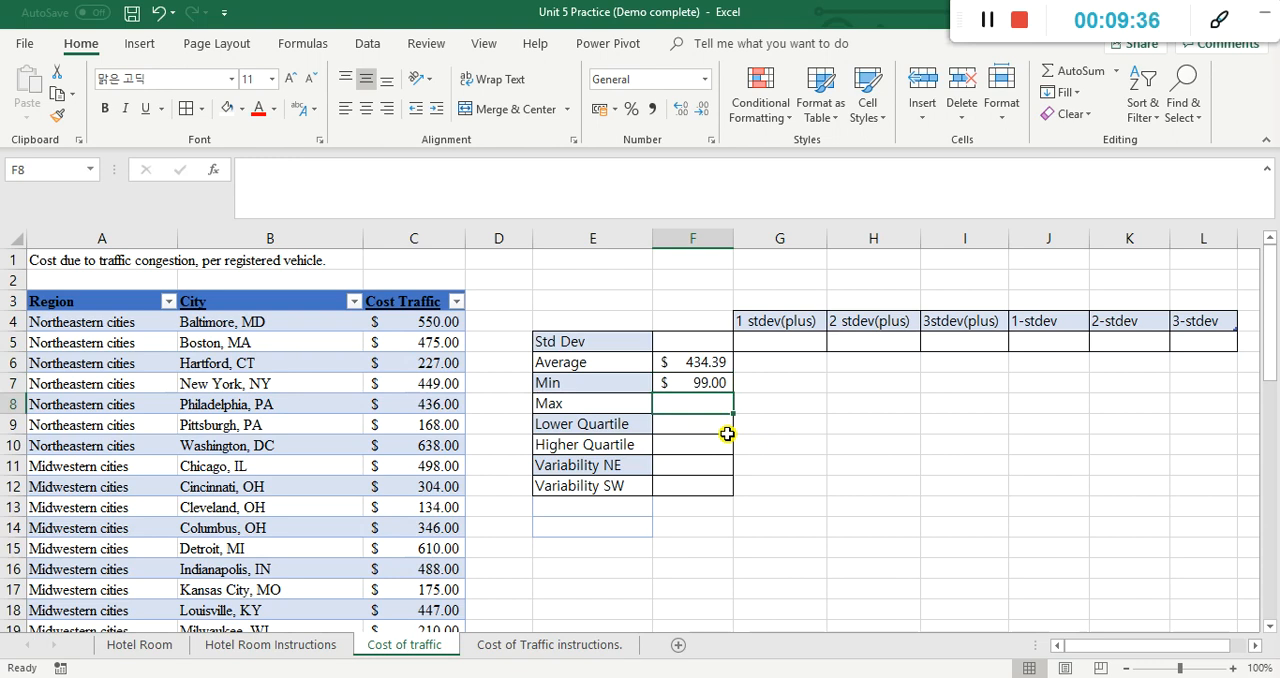
text(=max)
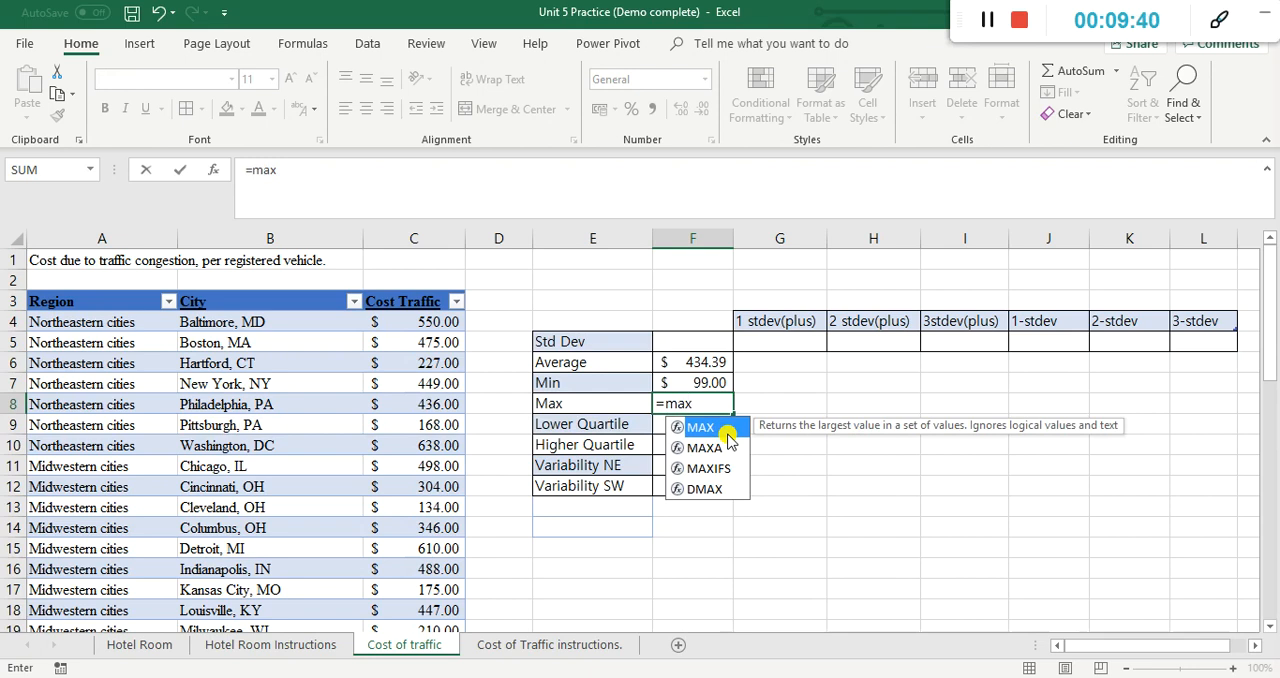
double_click(728, 430)
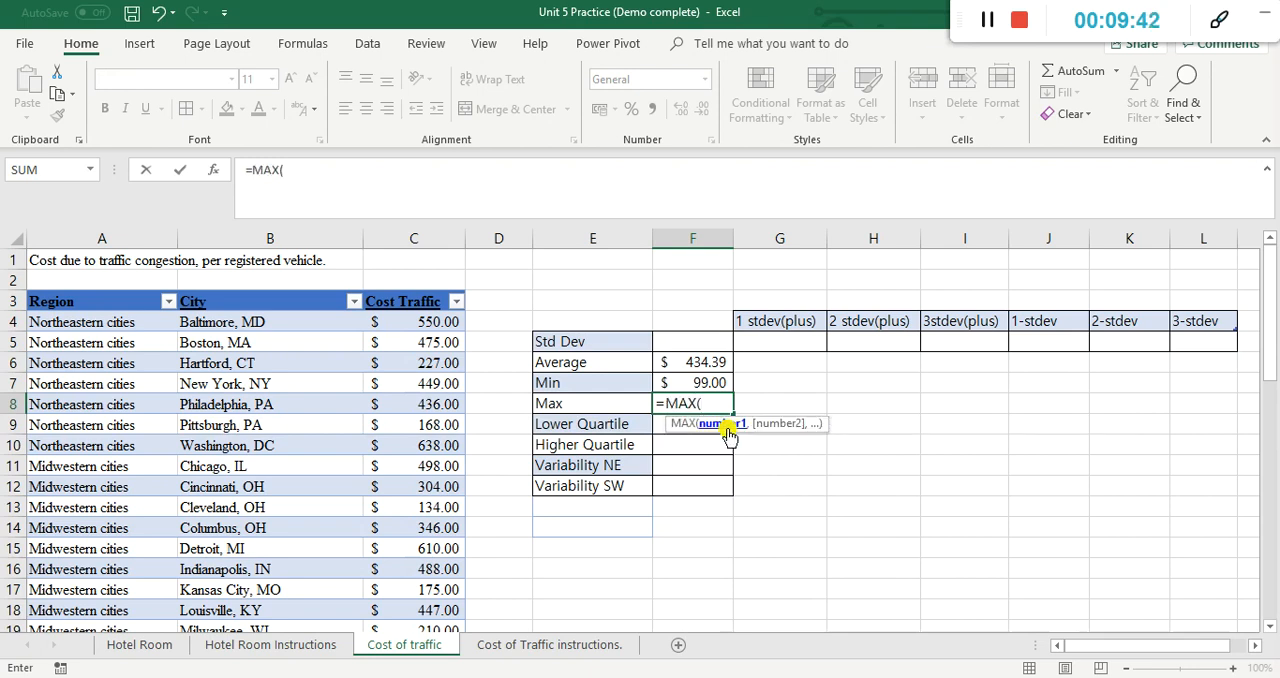
drag(422, 320, 445, 328)
key(Return)
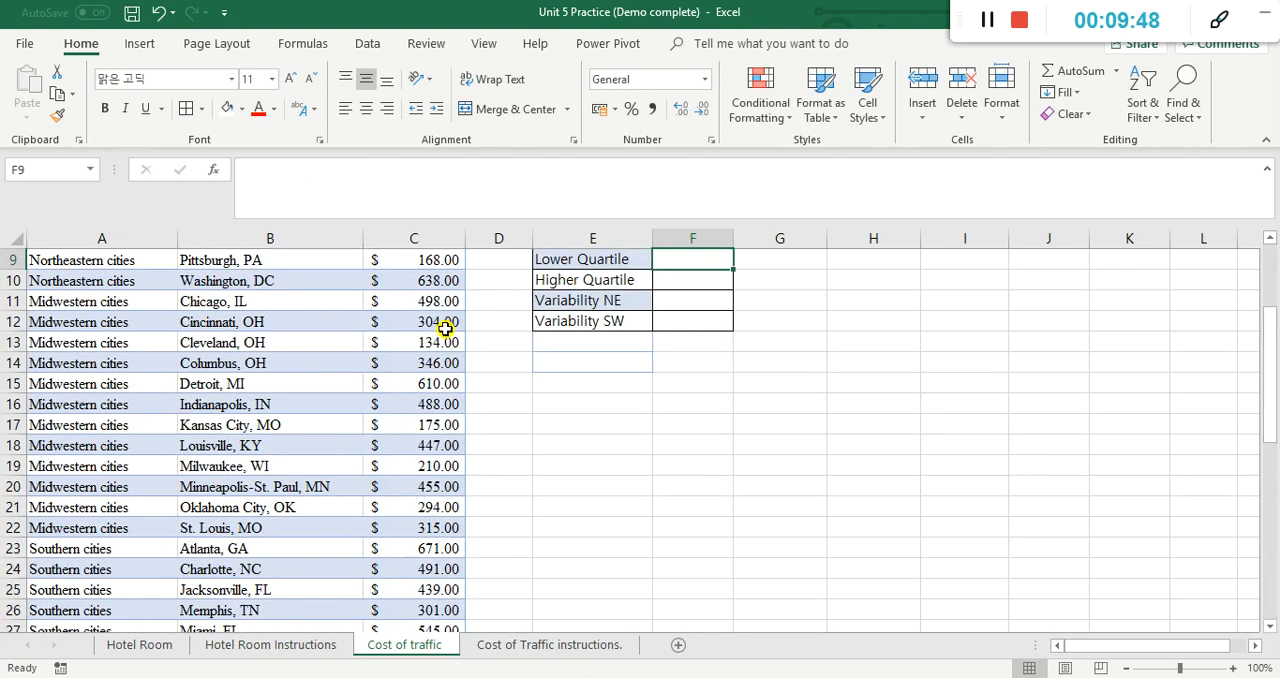
scroll(580, 340, up, 2)
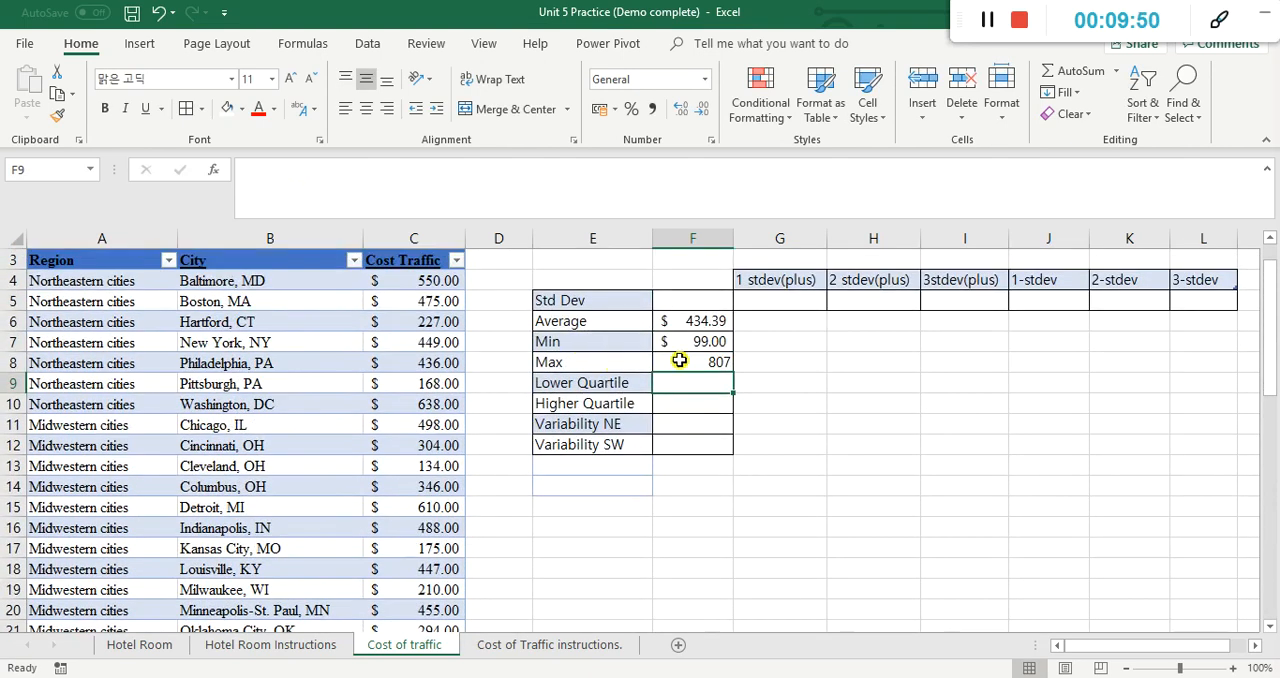
Step: Format the maximum in F8 with the English (United States) dollar accounting format
click(677, 361)
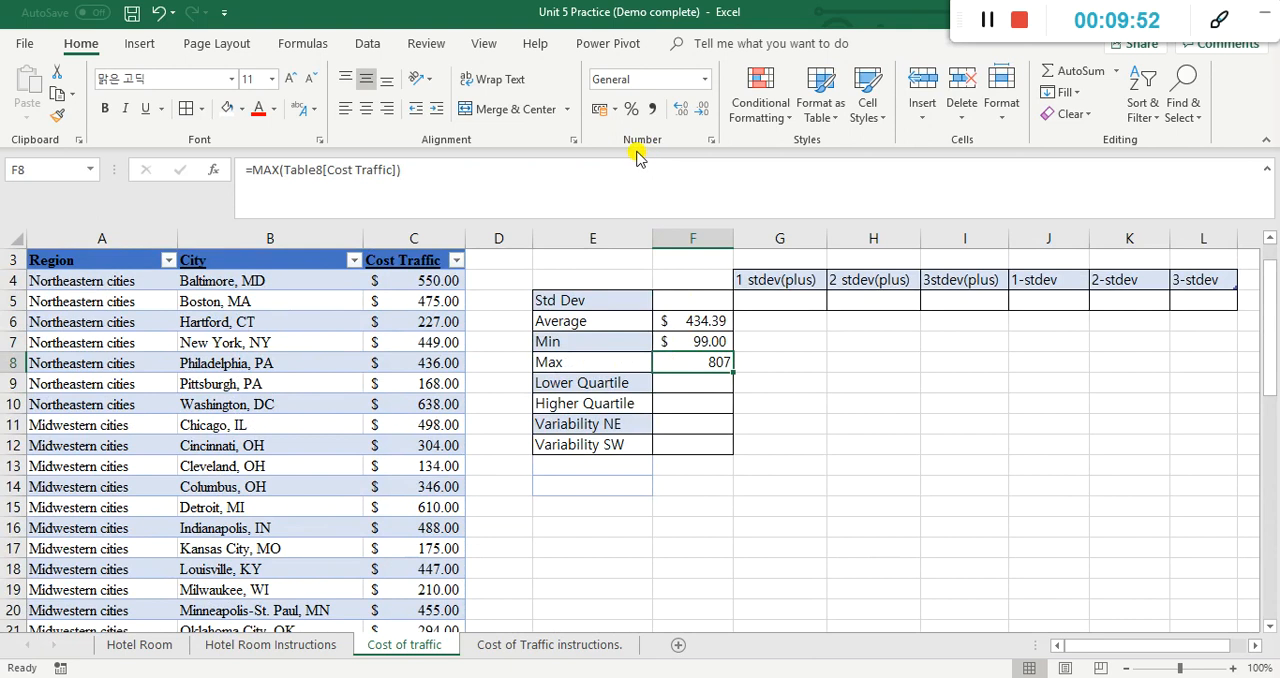
click(599, 110)
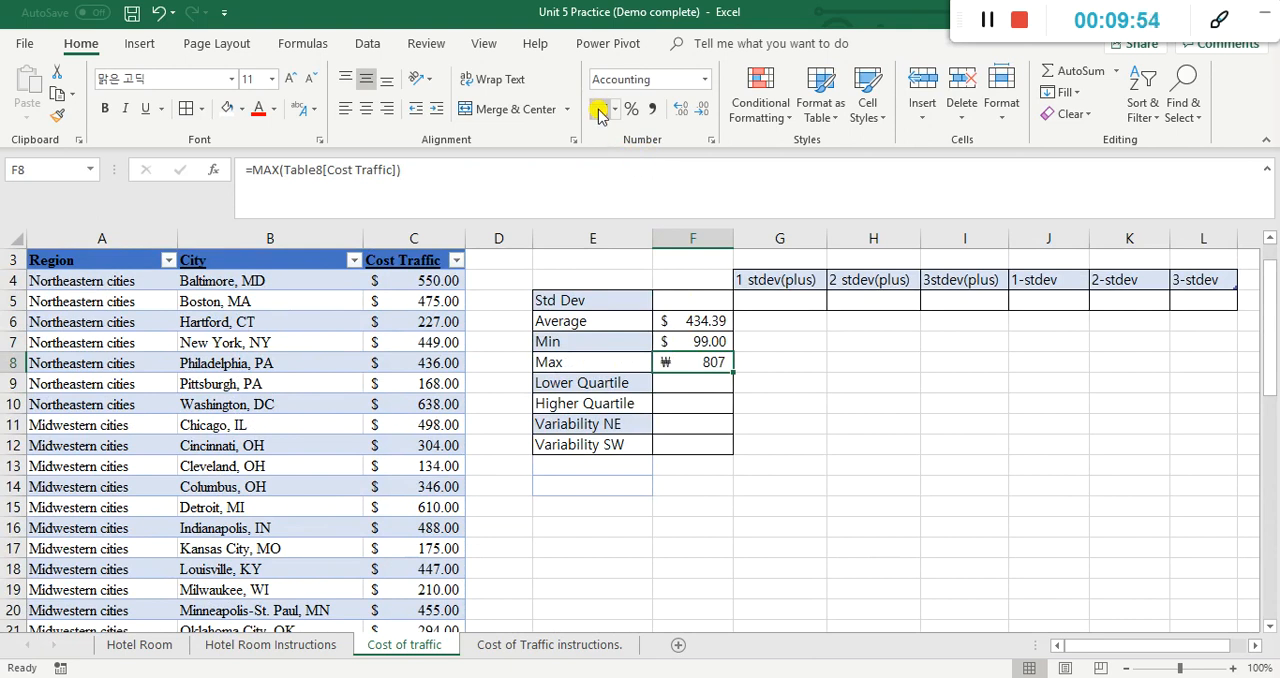
click(616, 110)
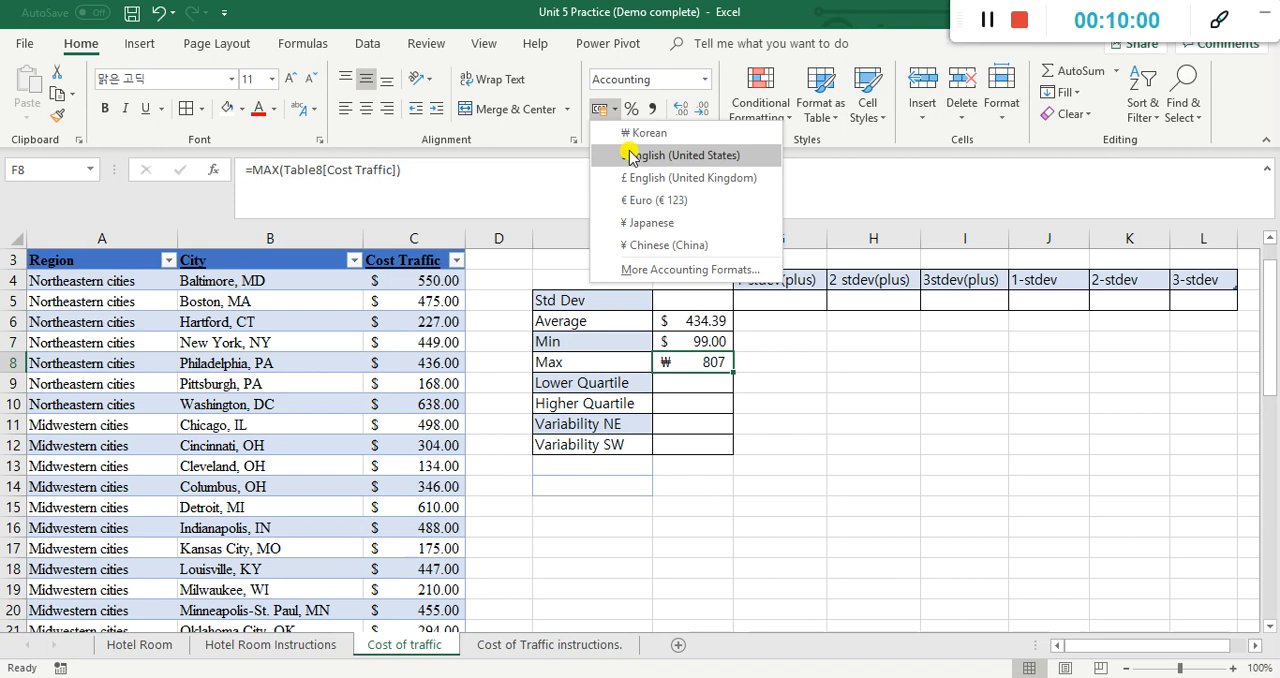
click(630, 156)
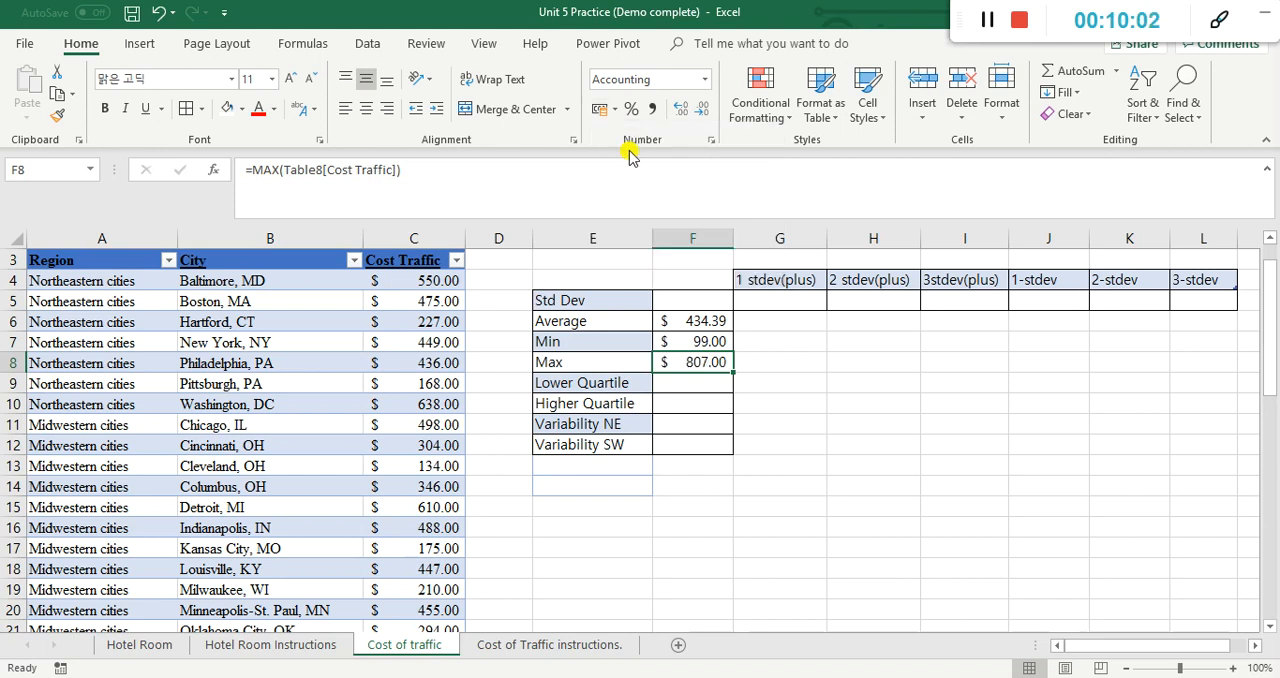
click(988, 22)
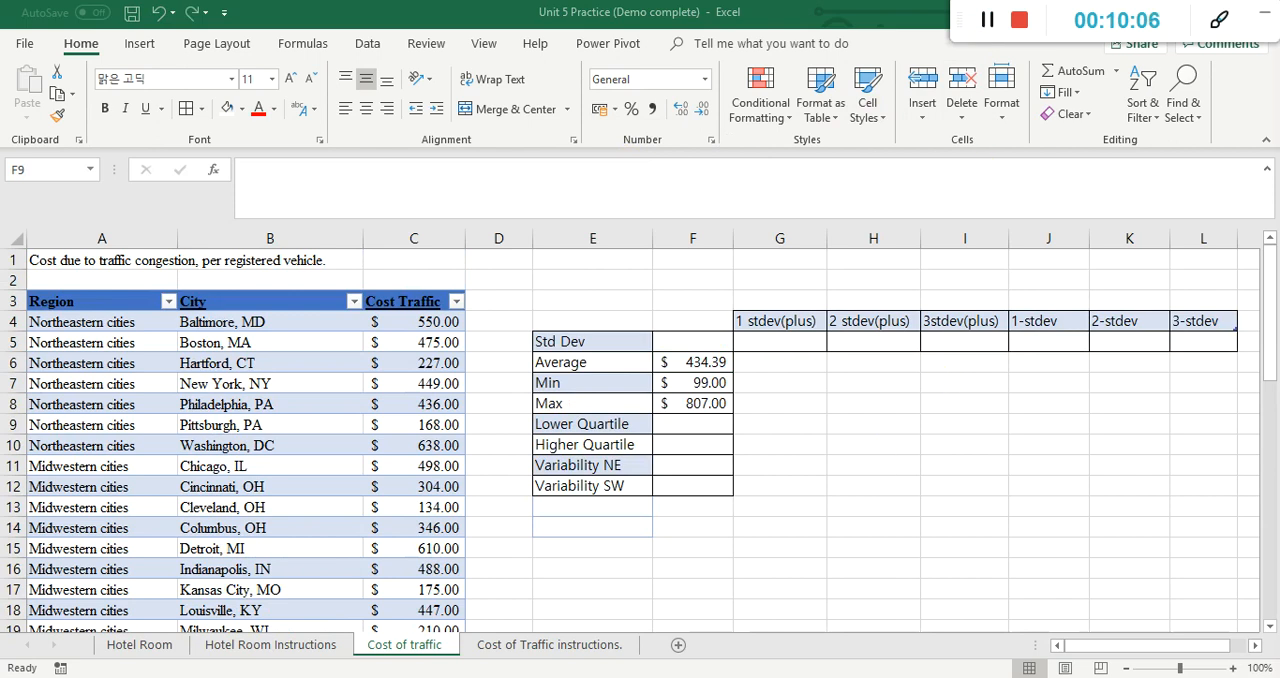
Step: On the Cost of Traffic instructions sheet, enter d in B7 and B8 to mark finding the max and min values as done
click(596, 646)
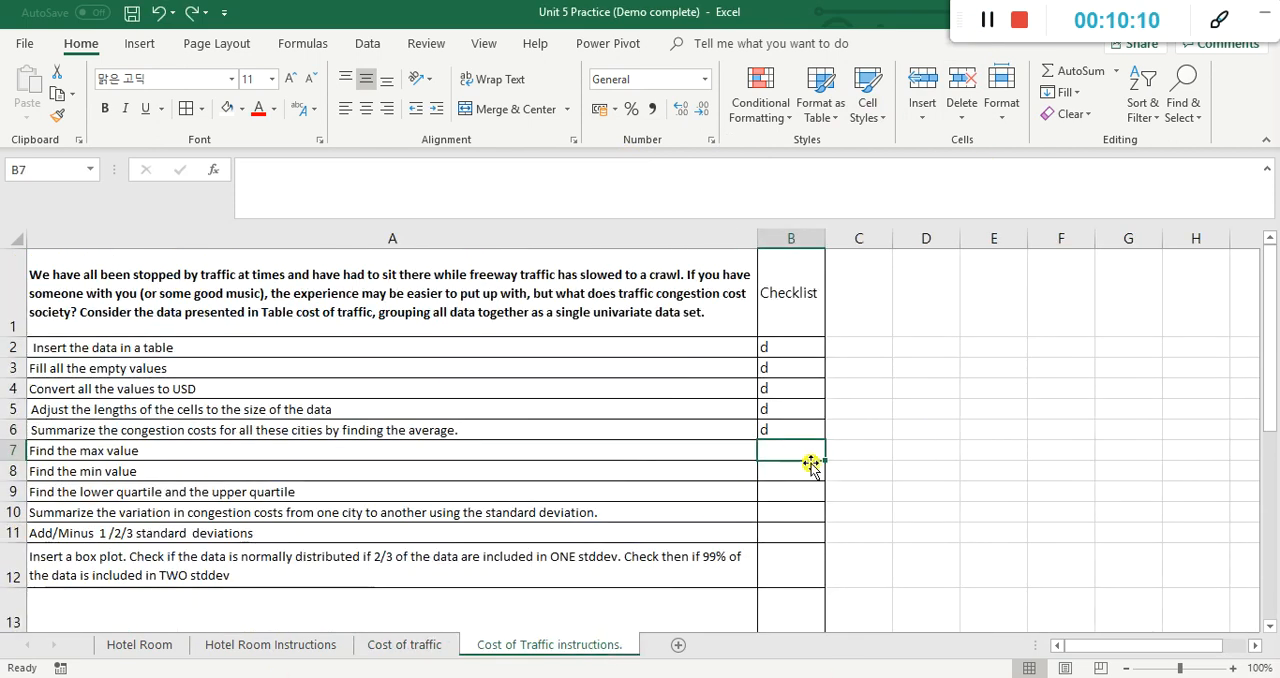
key(Return)
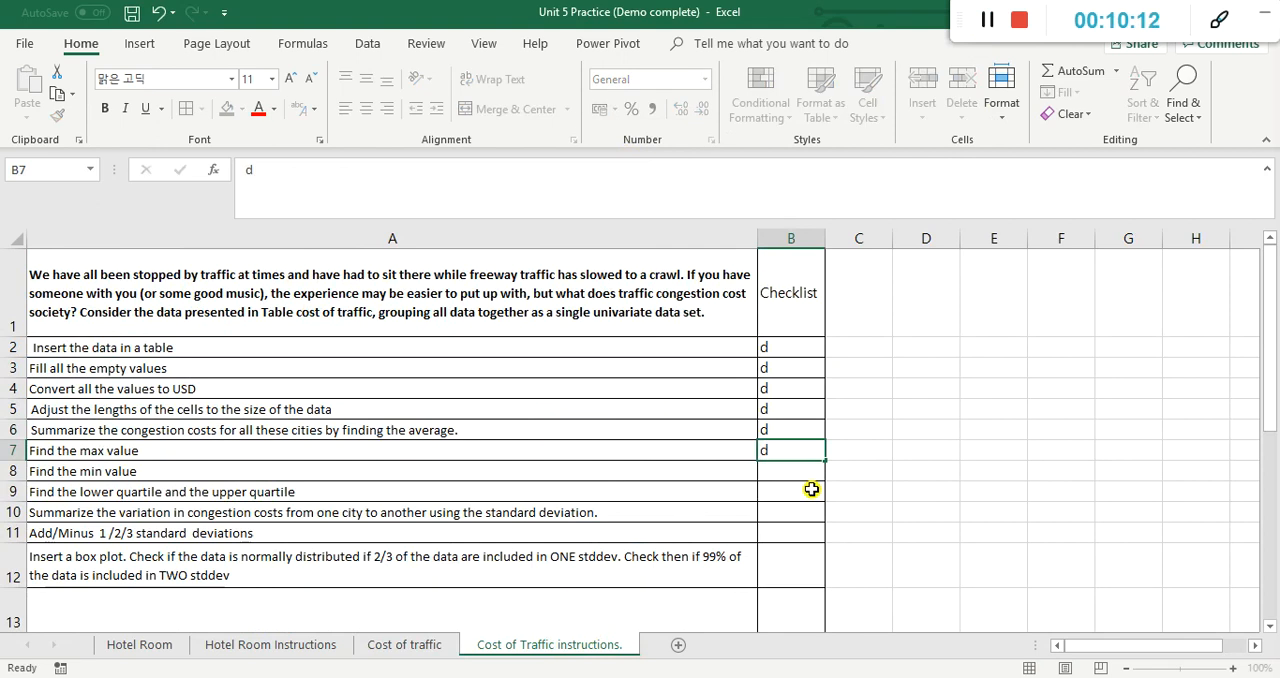
text(d)
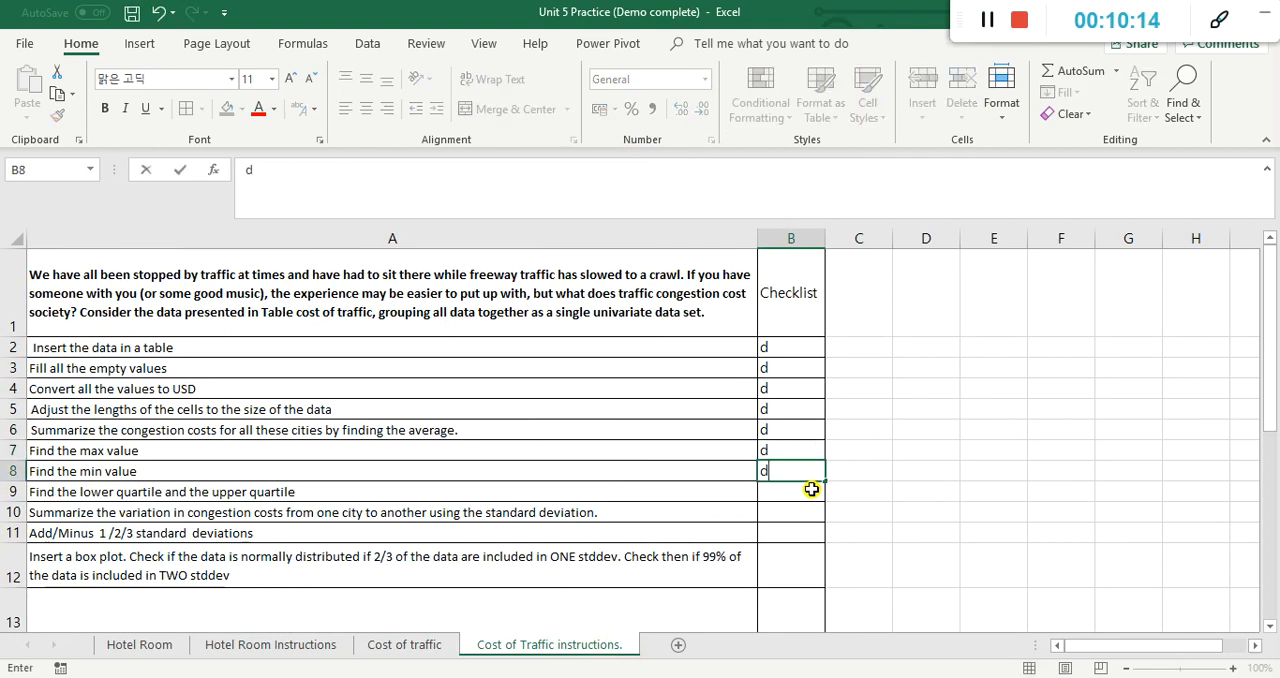
key(Return)
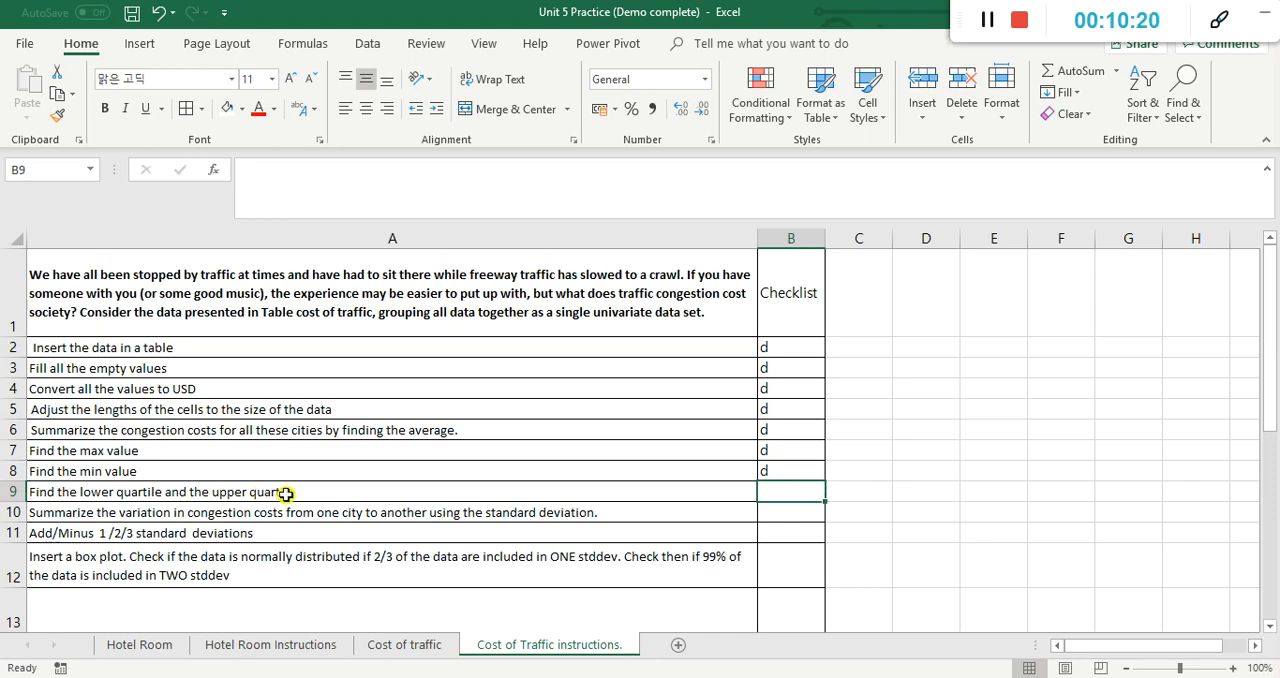
Step: On the Cost of traffic sheet, enter =QUARTILE(Table8[Cost Traffic],) in F9 for the lower quartile
click(406, 647)
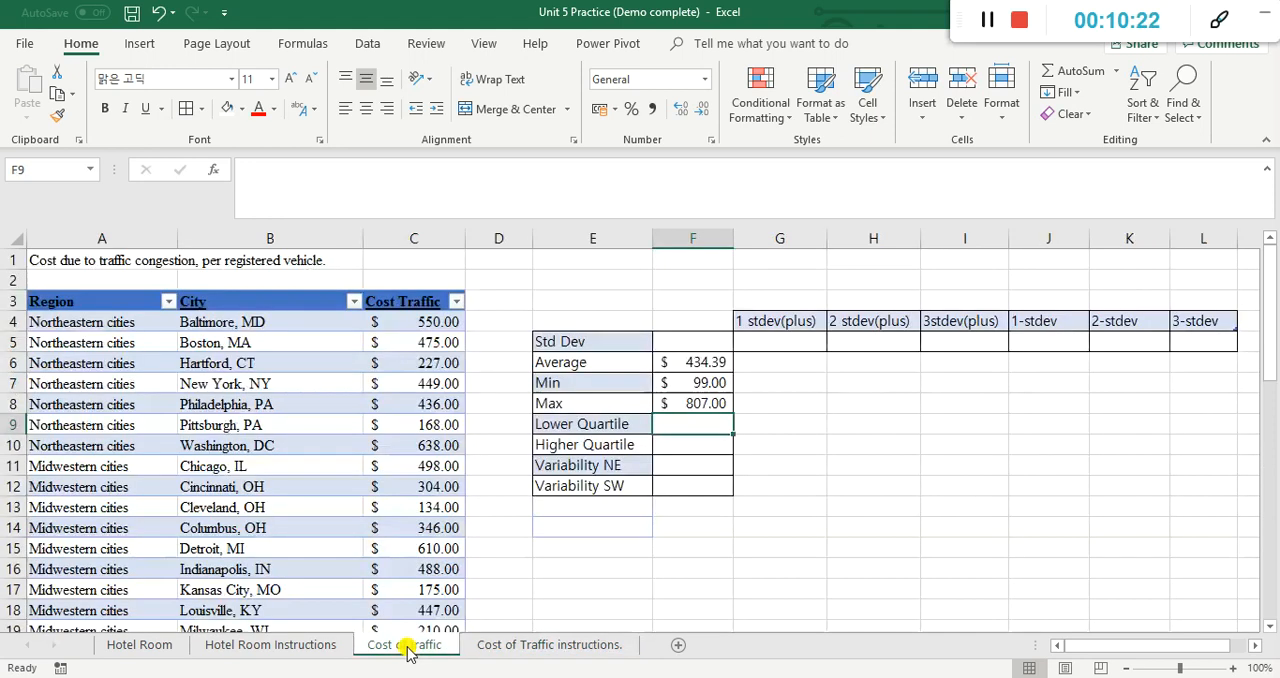
click(570, 603)
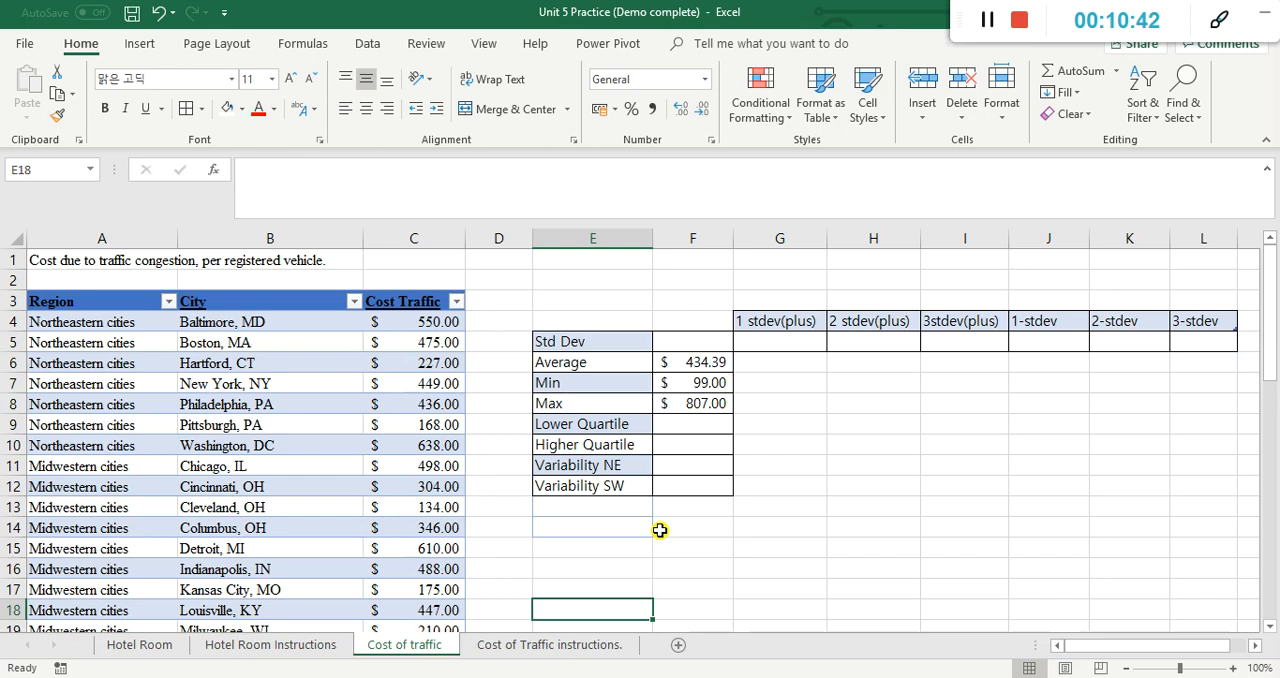
click(714, 431)
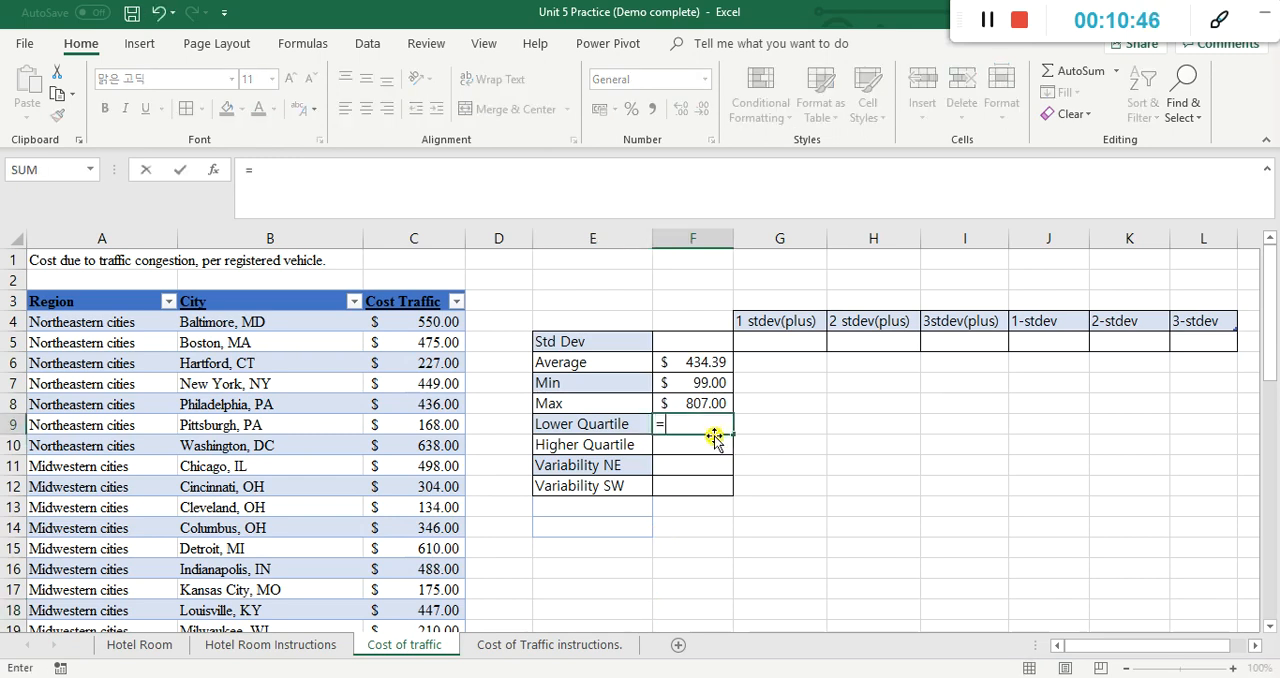
text(=q)
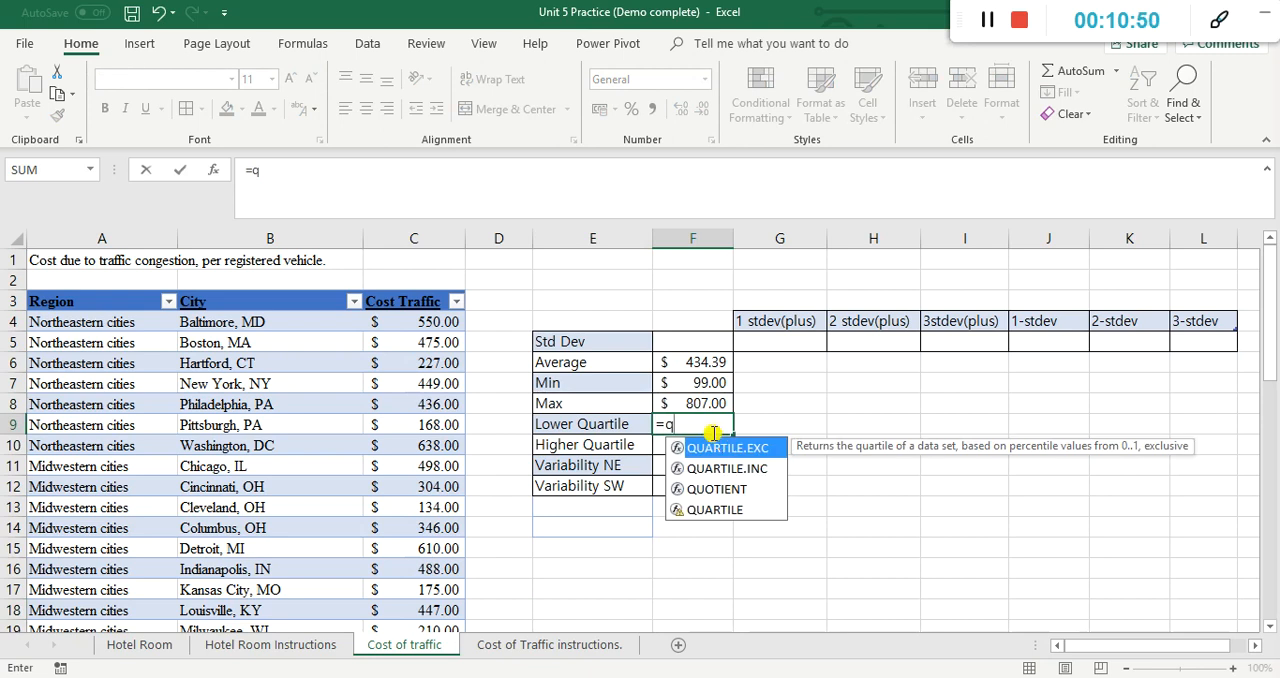
double_click(720, 509)
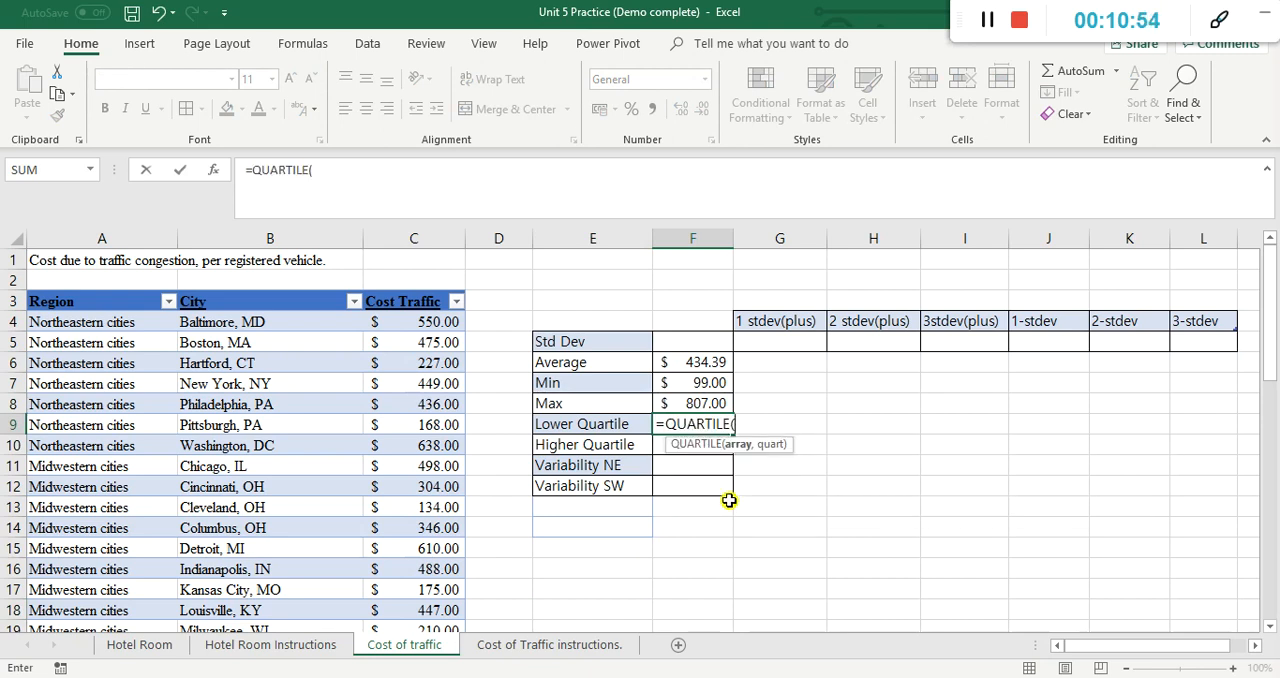
click(448, 323)
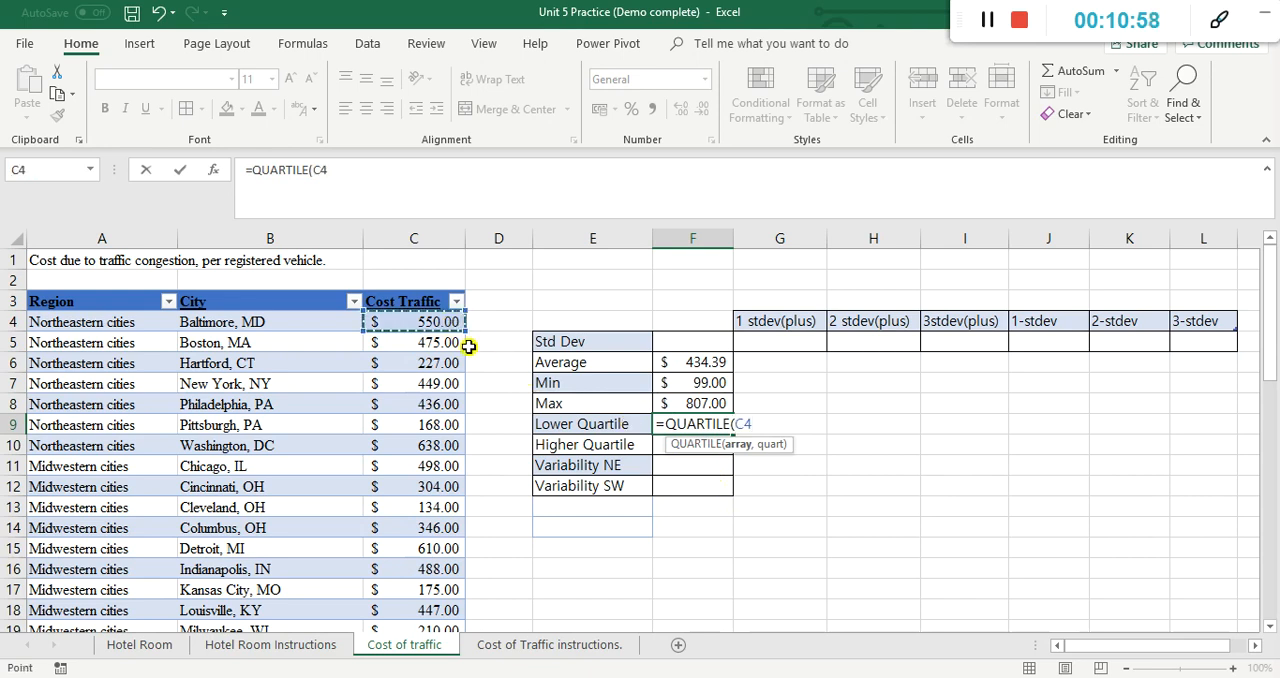
key(ctrl+shift+Down)
scroll(468, 346, down, 1)
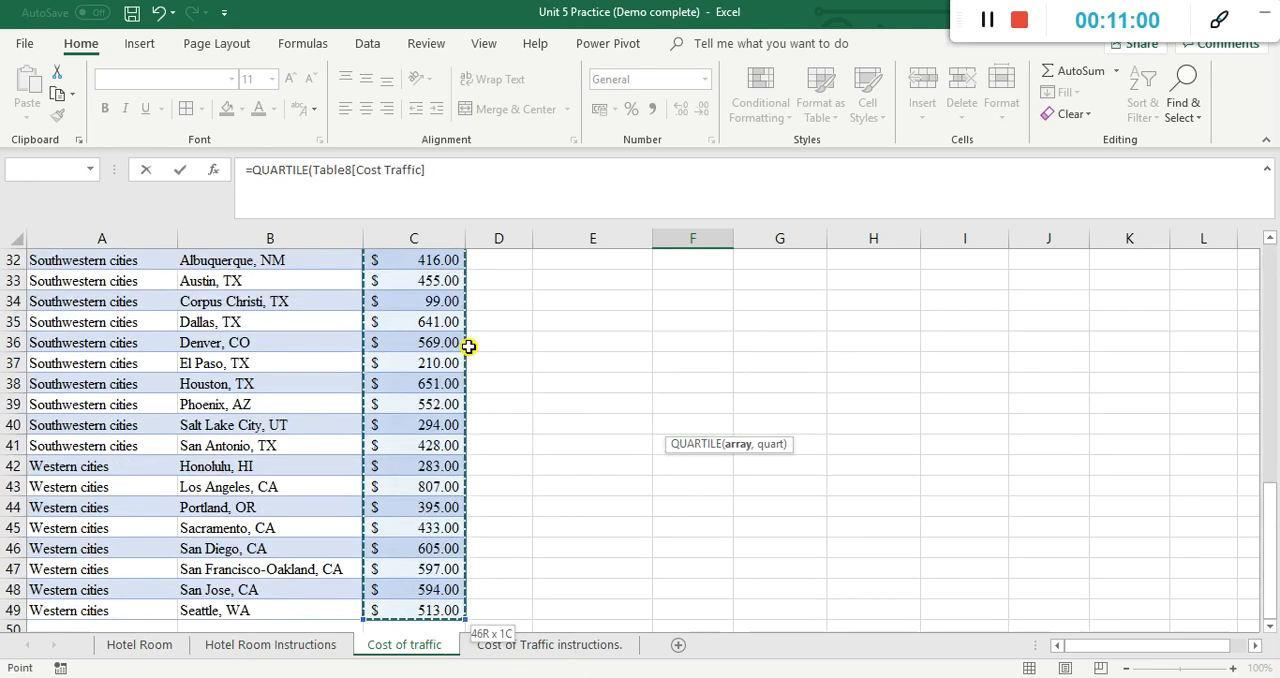
click(507, 193)
text(,)
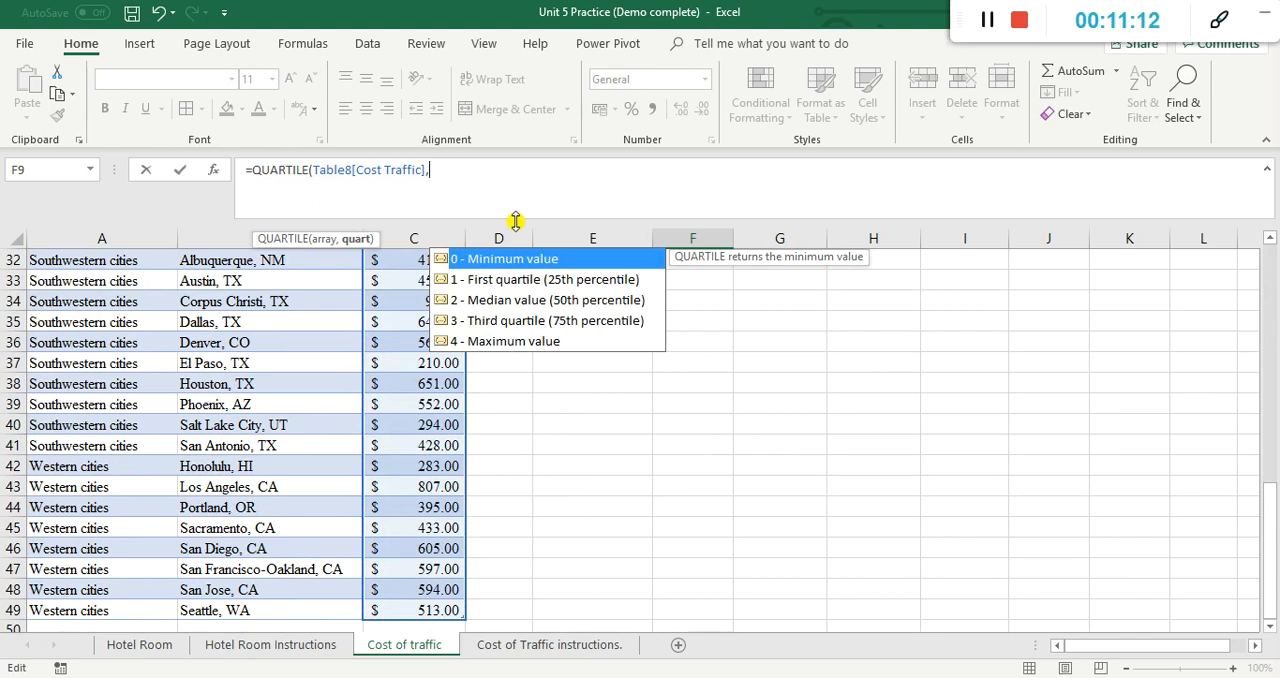
click(562, 280)
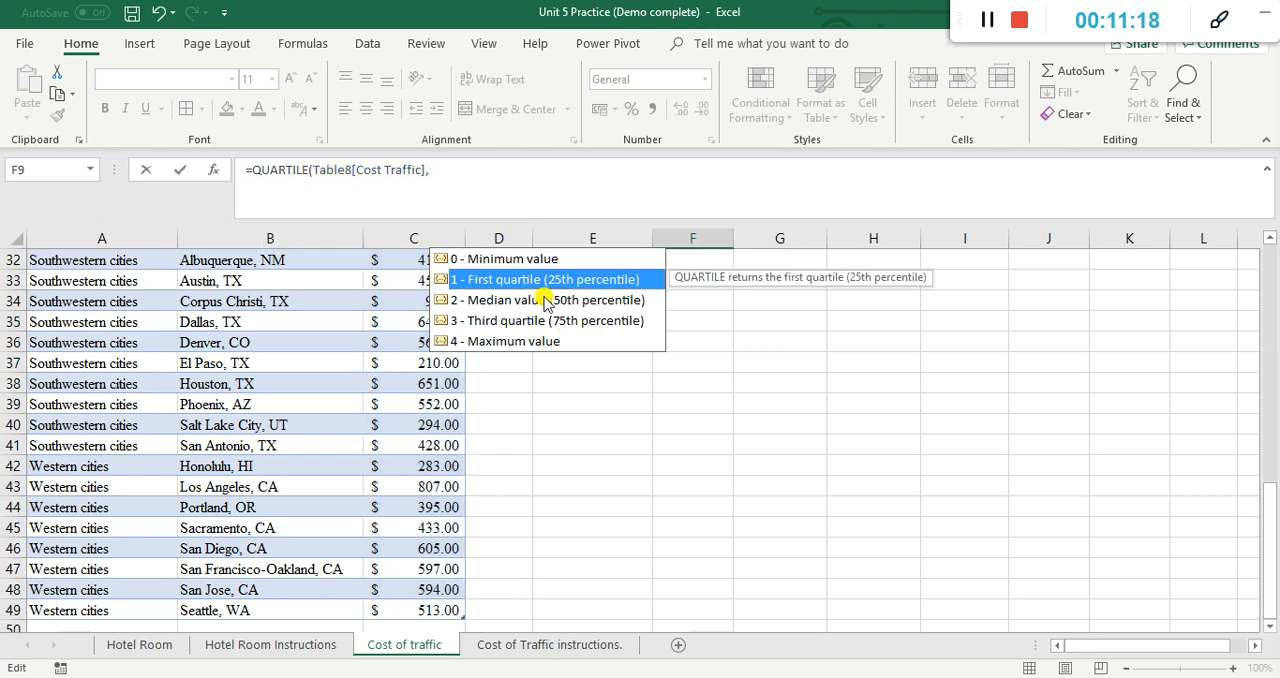
key(Tab)
key(Return)
scroll(797, 326, up, 3)
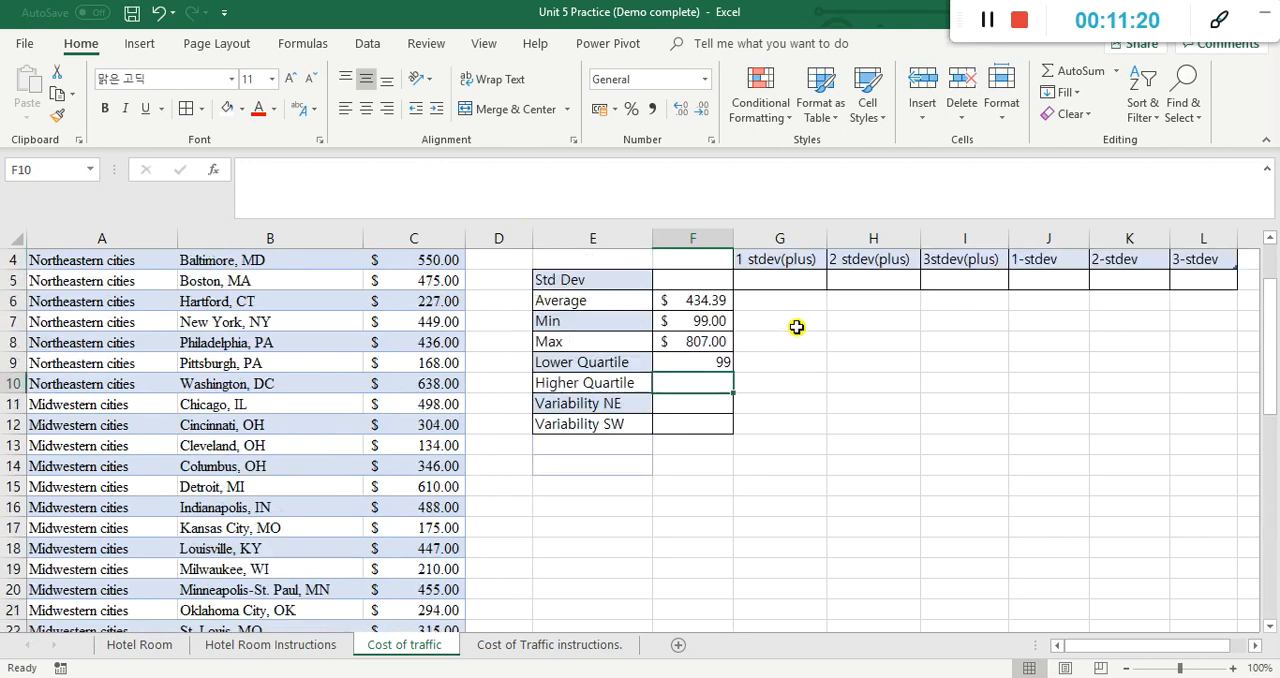
Step: Start the higher quartile formula in F10 with the QUARTILE function over the whole Cost Traffic column
click(540, 648)
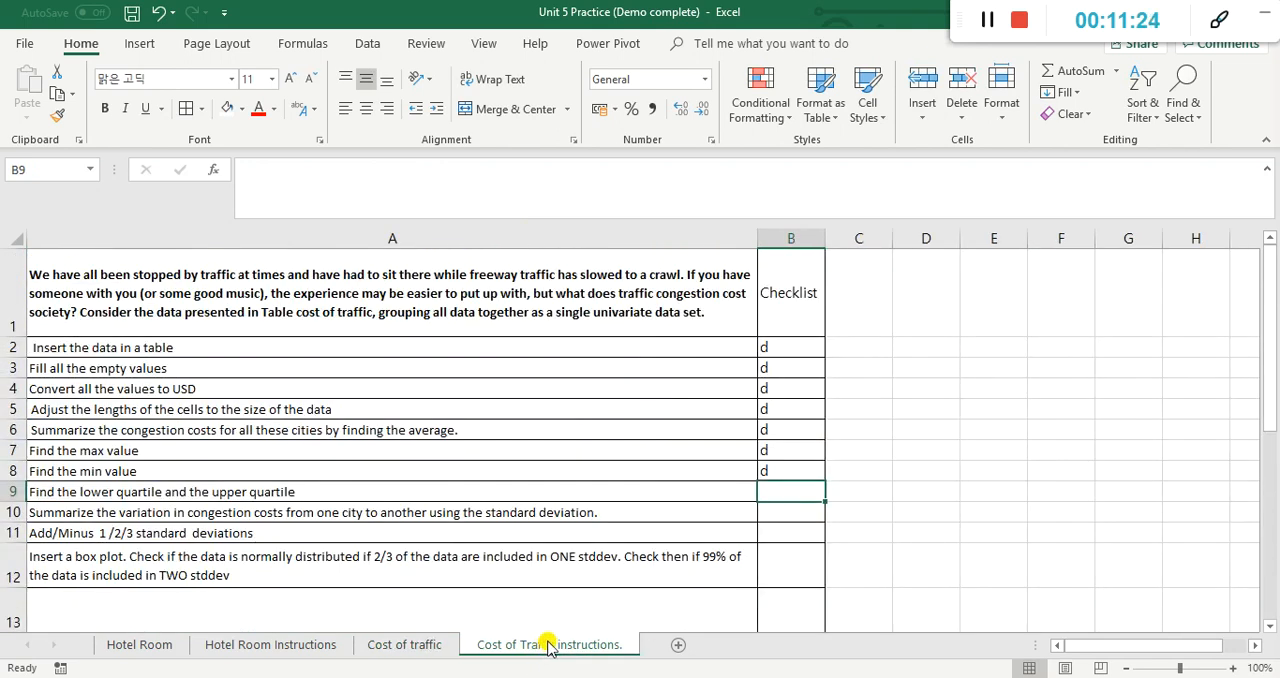
click(410, 648)
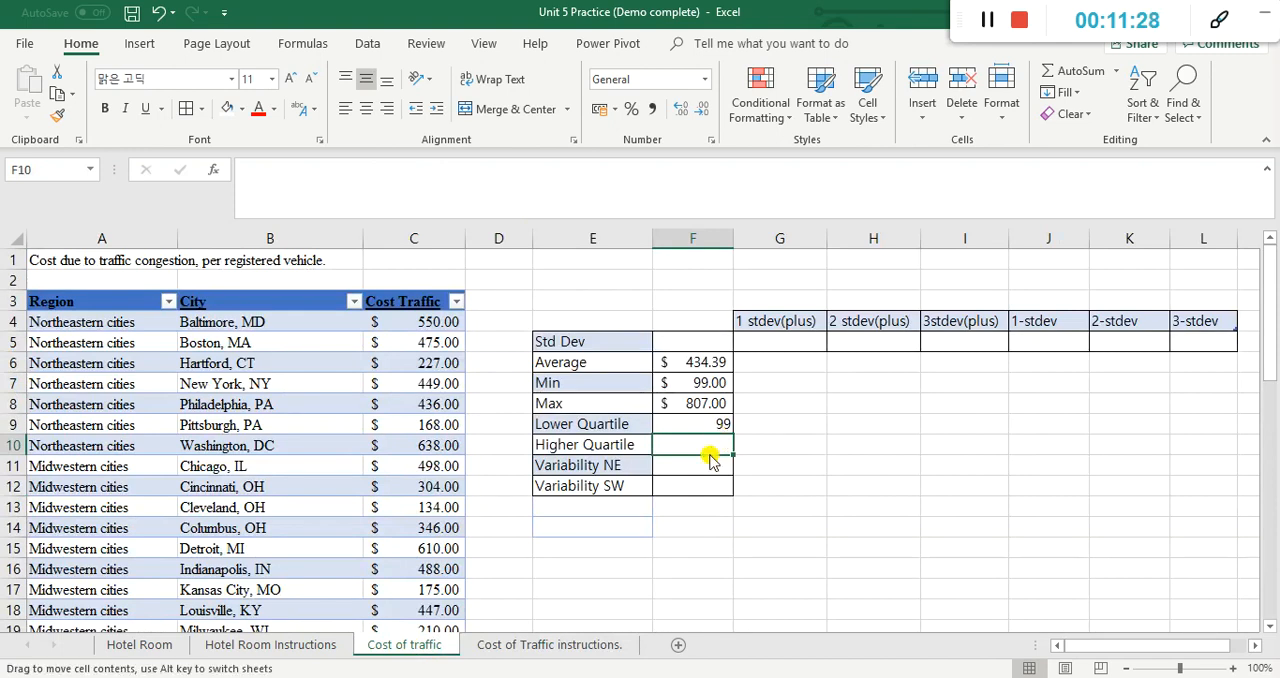
text(=)
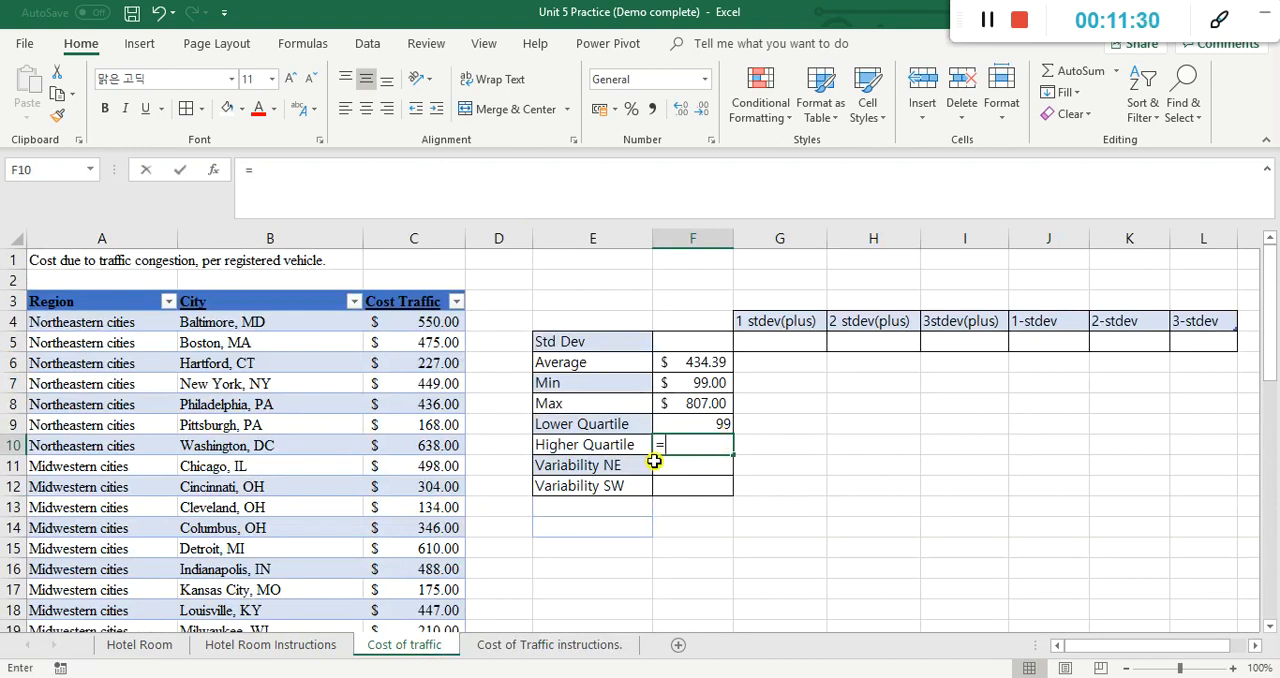
text(q)
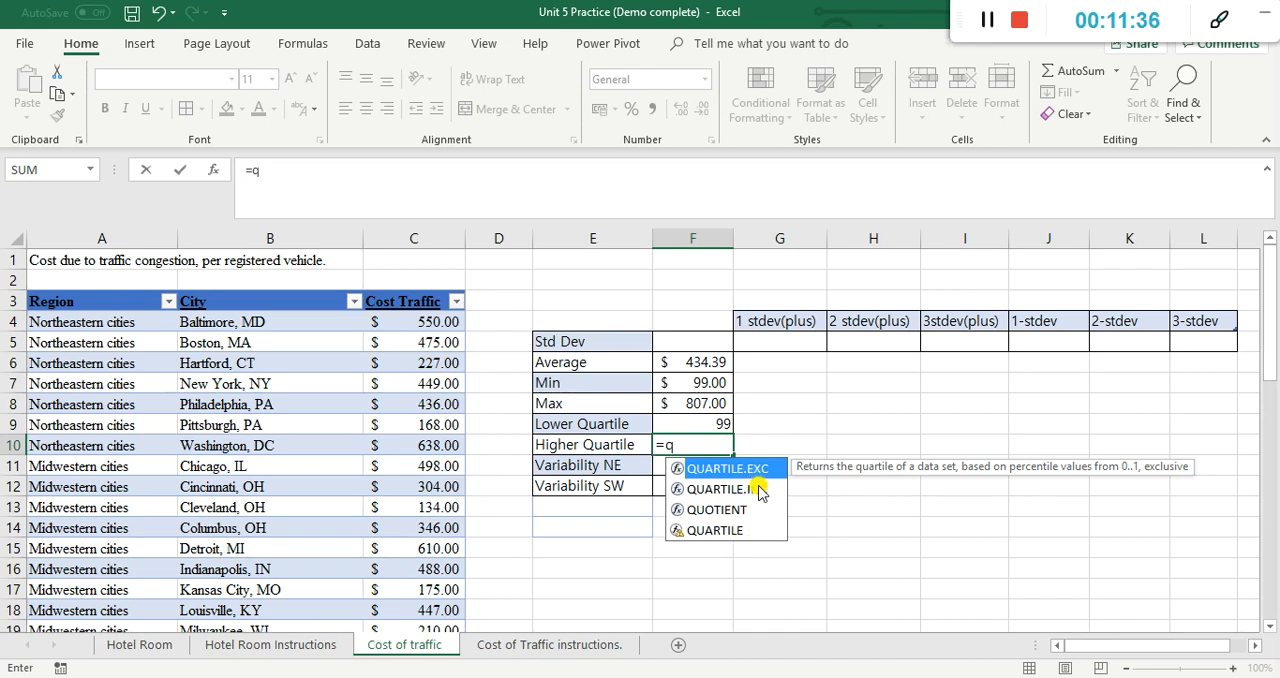
double_click(738, 530)
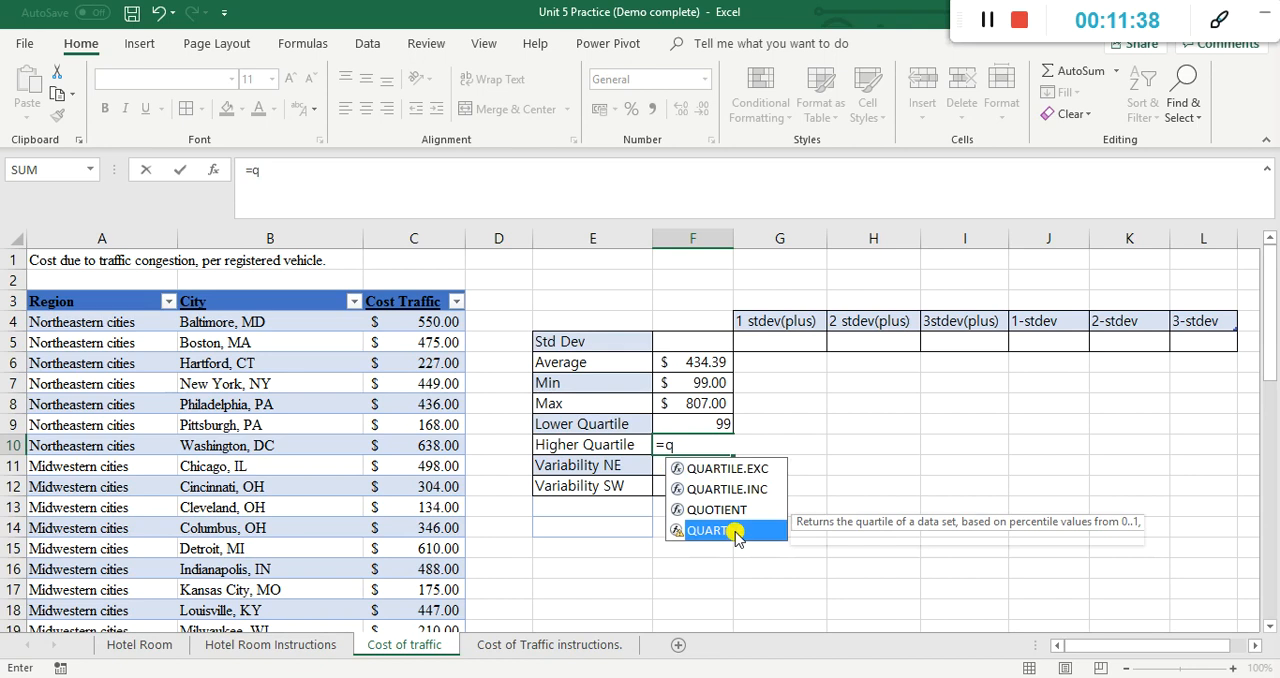
click(428, 322)
key(ctrl+shift+Left)
key(ctrl+shift+Right)
key(ctrl+shift+Down)
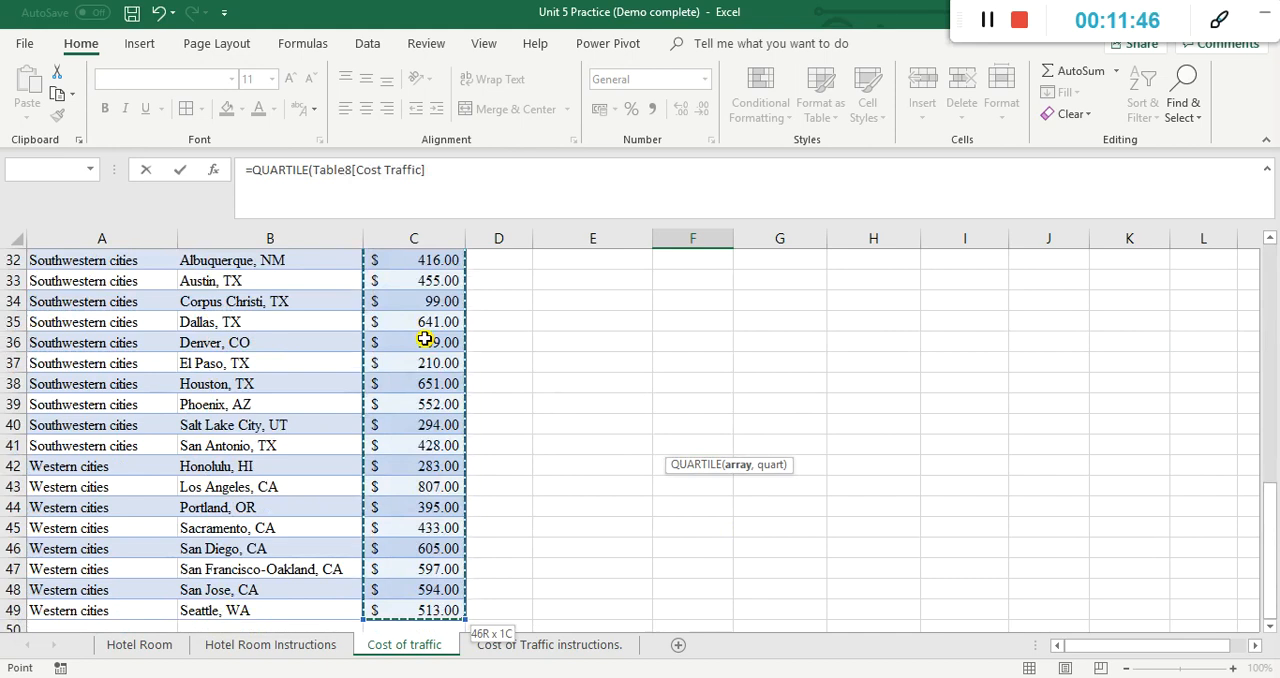
key(Return)
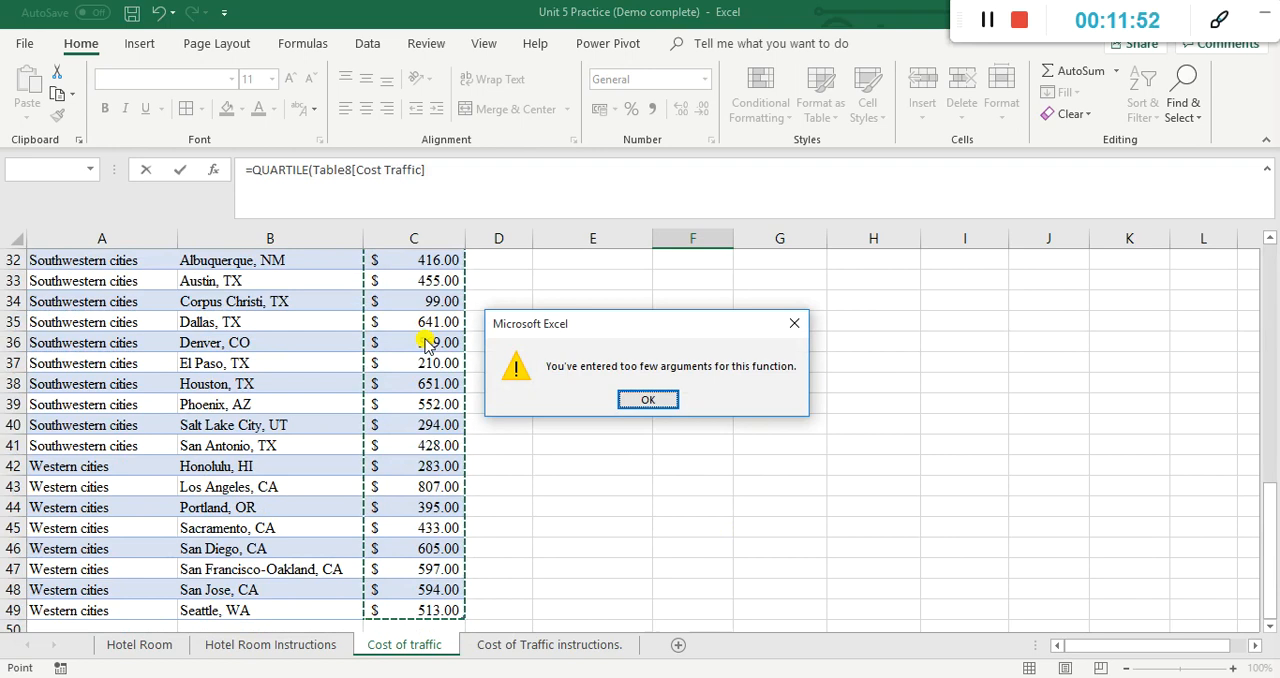
click(648, 397)
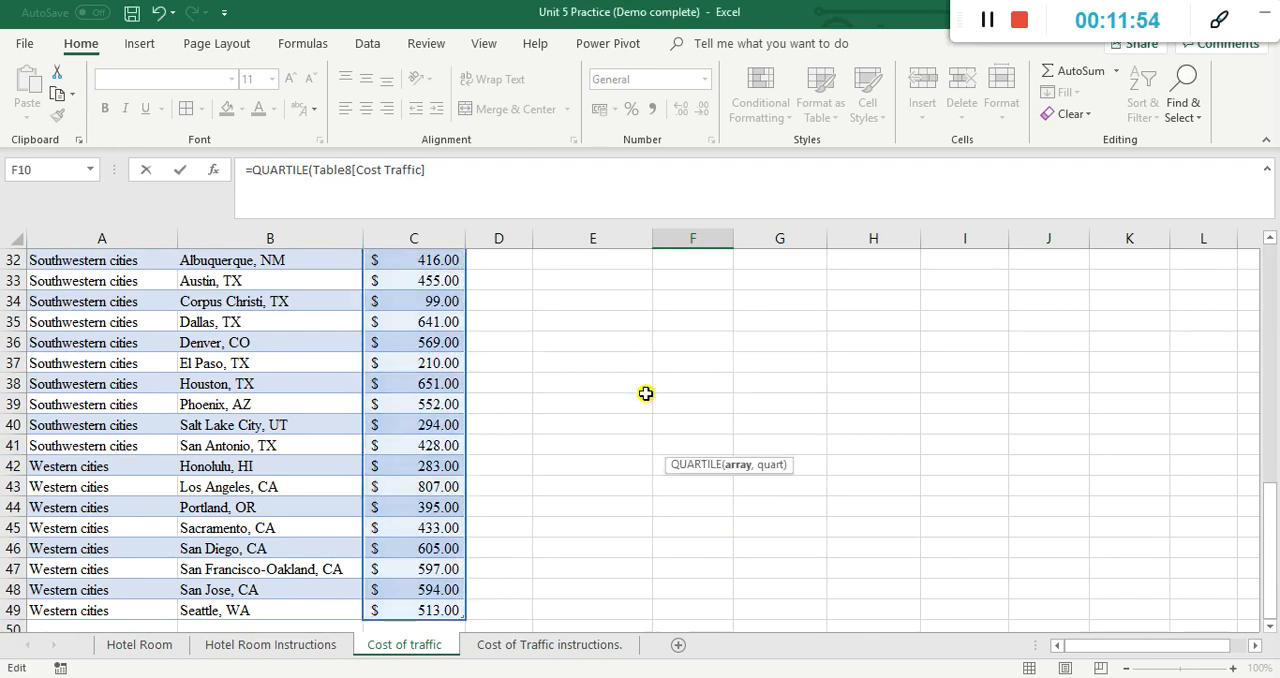
Step: Enter the higher quartile formula in F10 as =QUARTILE(Table8[Cost Traffic],)
click(473, 189)
text(,)
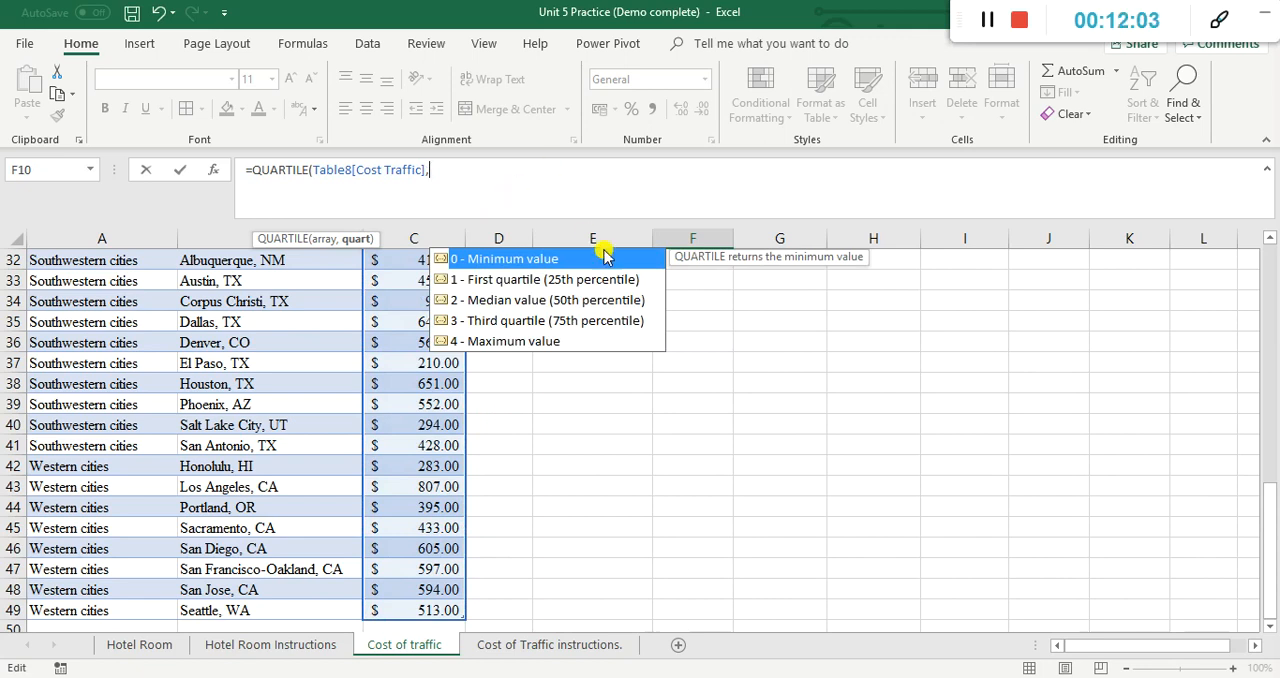
click(609, 321)
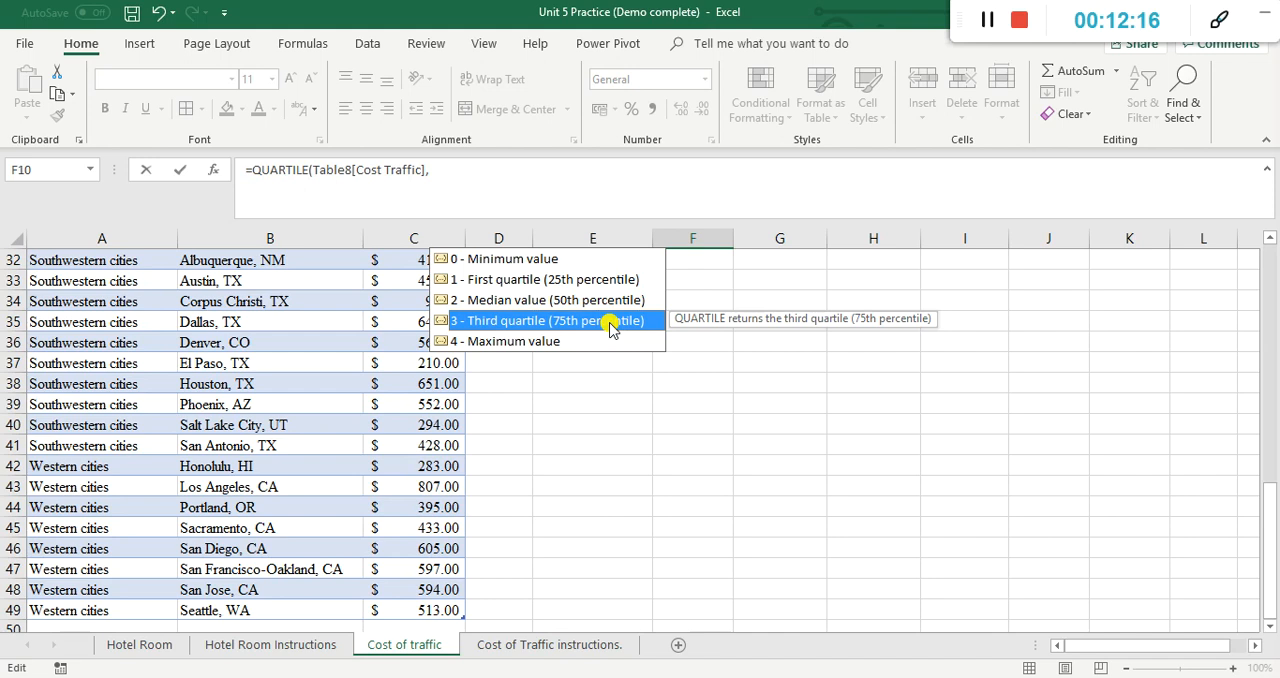
key(Return)
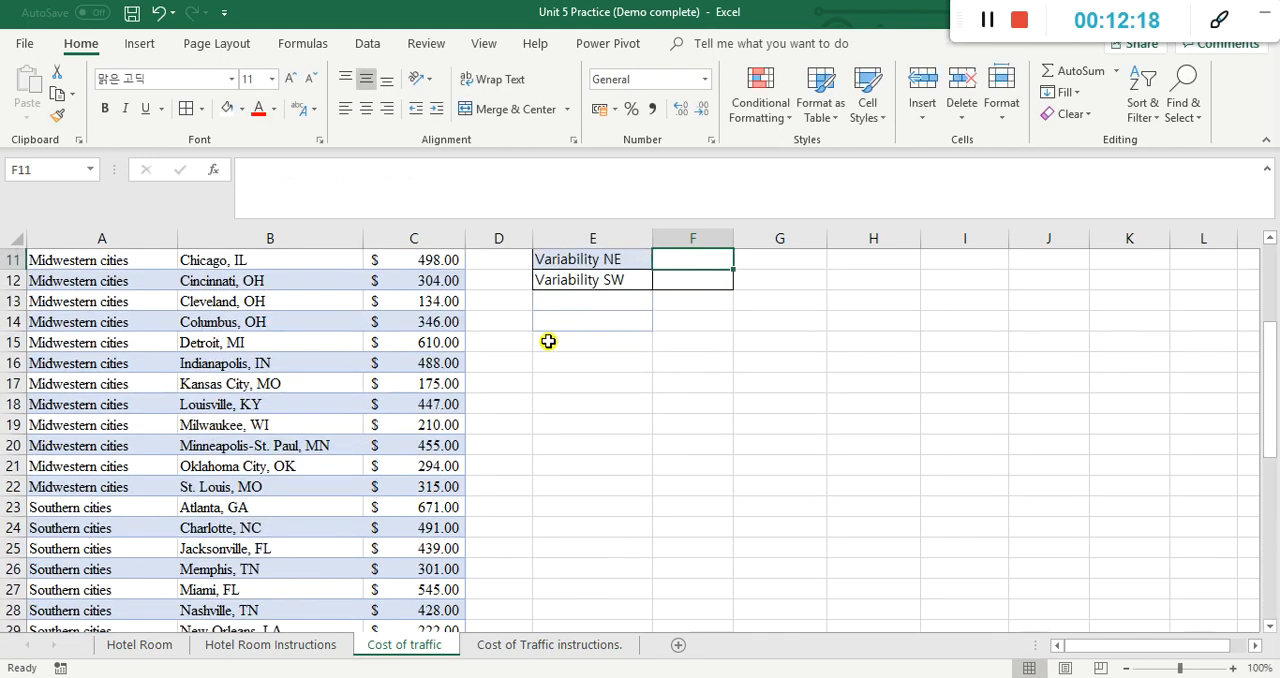
scroll(585, 372, up, 3)
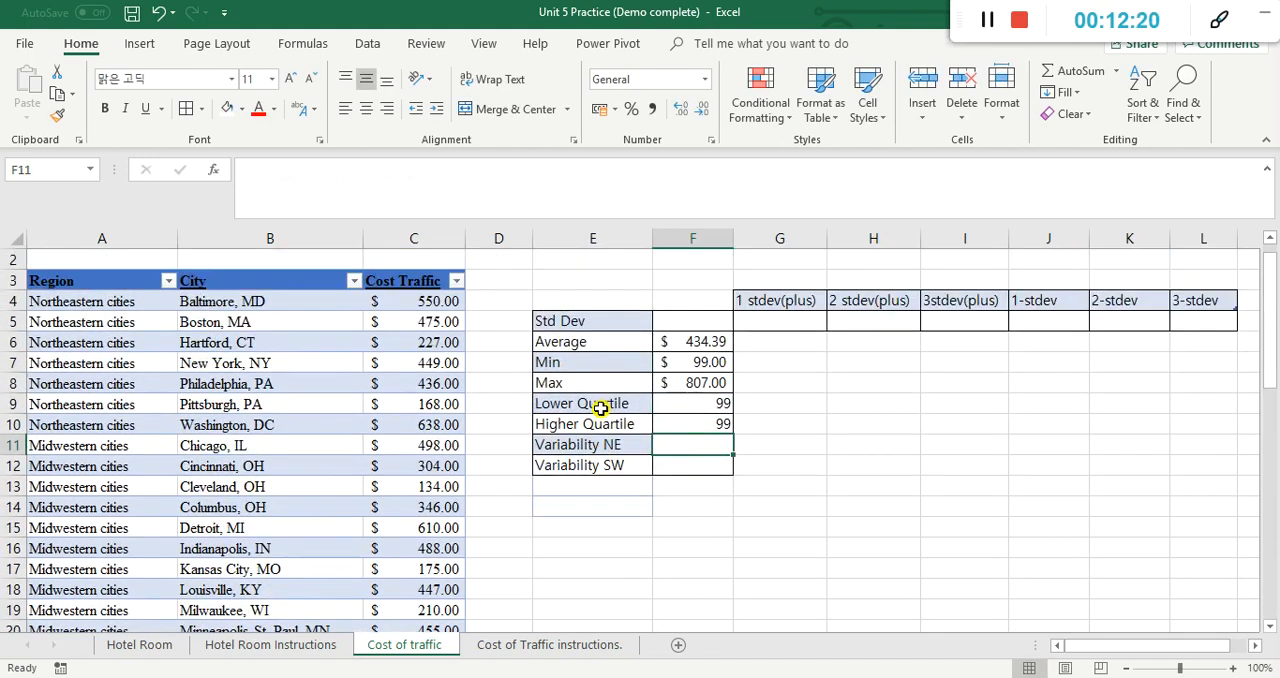
Step: Set the quart argument of the F10 formula to 3 - Third quartile (75th percentile)
click(702, 422)
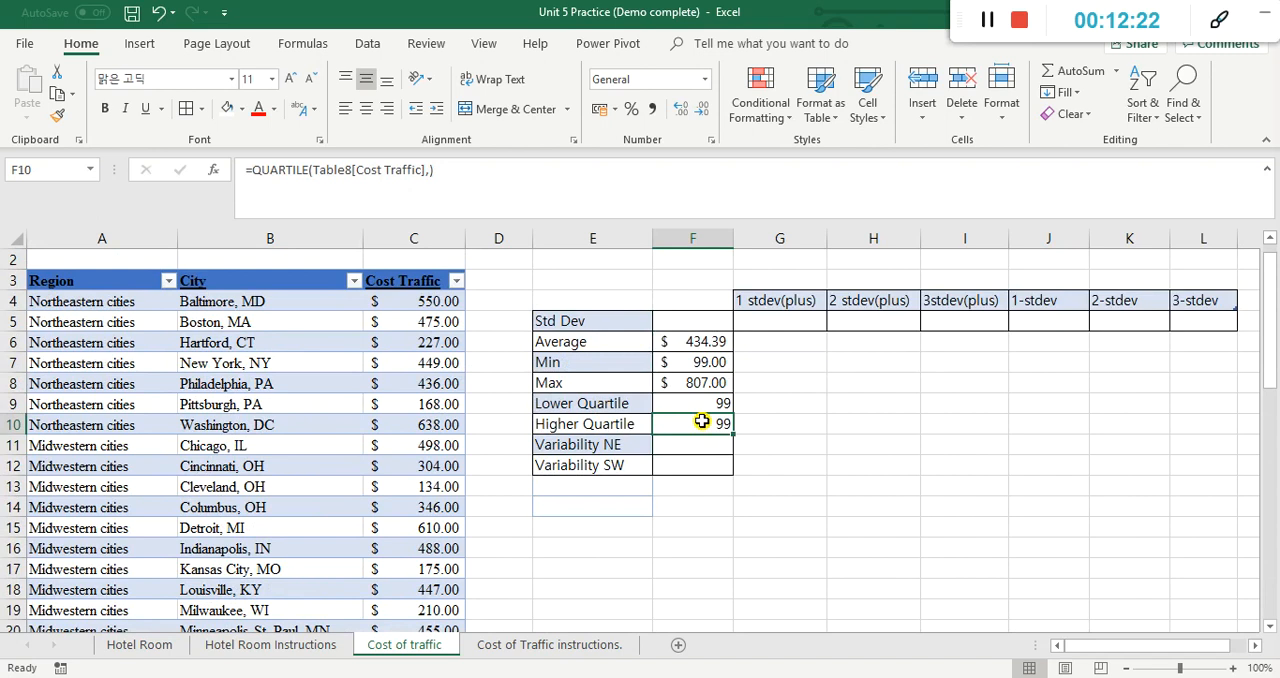
double_click(702, 422)
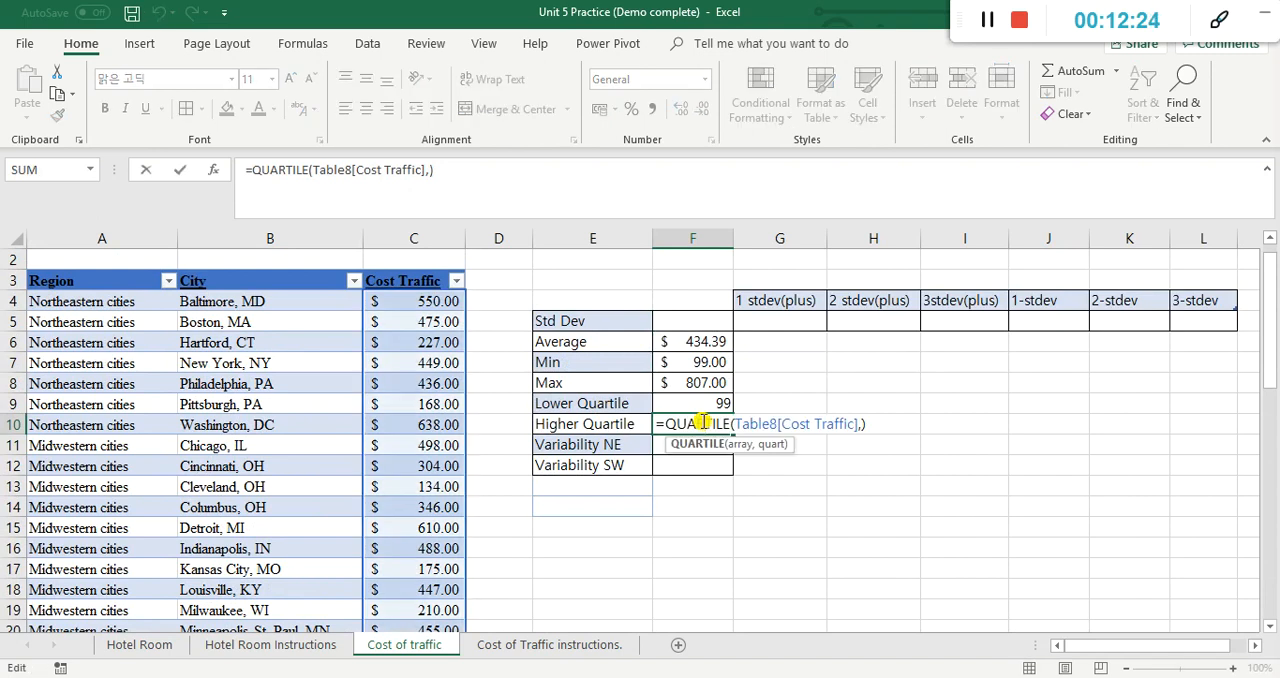
click(427, 168)
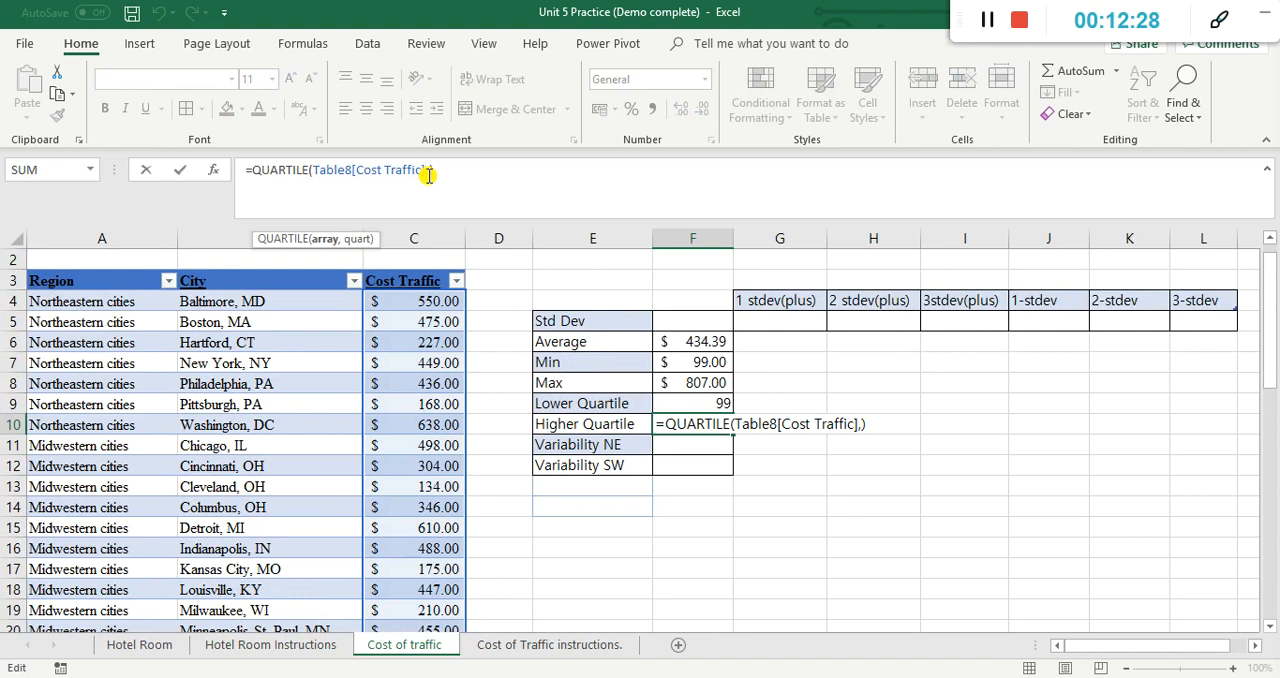
key(BackSpace)
text(,)
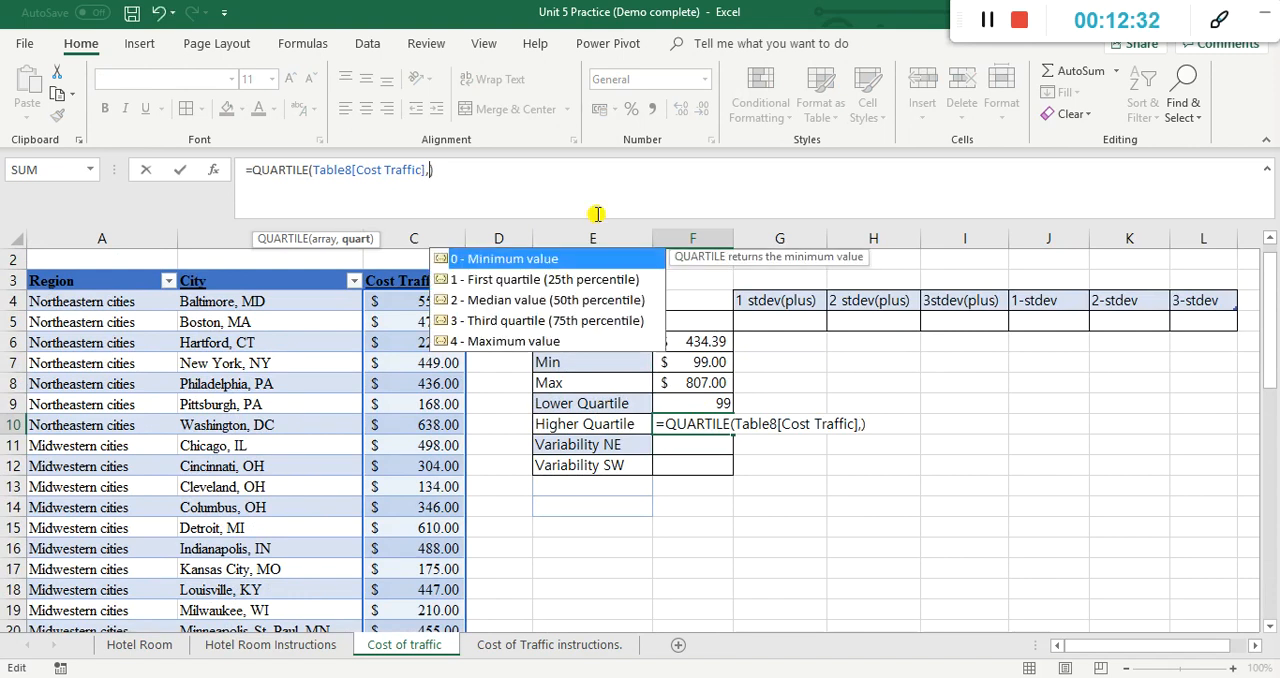
double_click(587, 325)
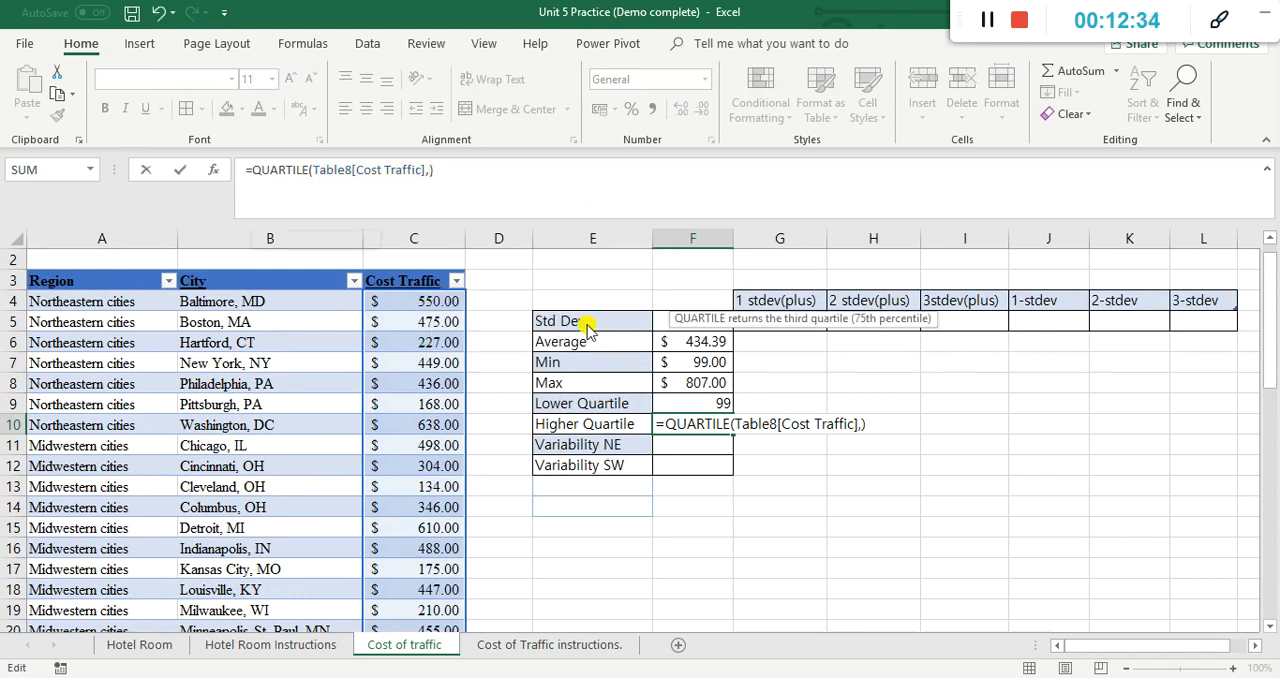
key(Return)
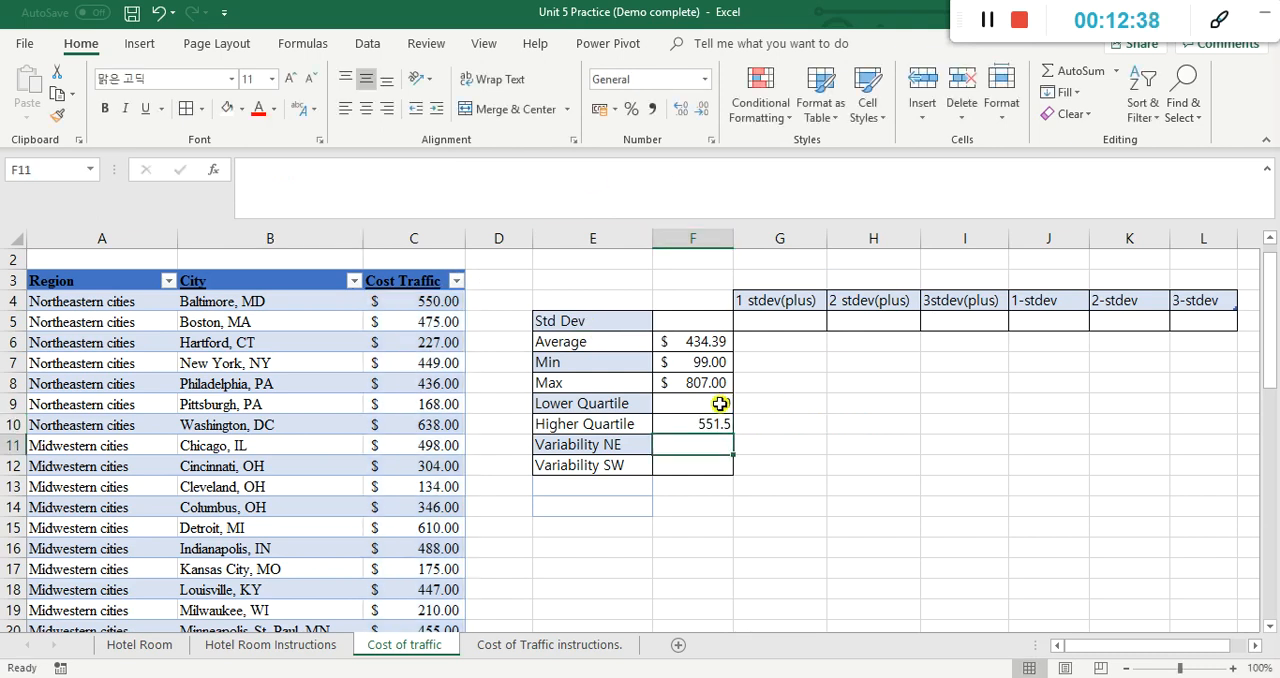
Step: Format the lower and higher quartiles in F9:F10 with the dollar accounting format
drag(723, 403, 722, 421)
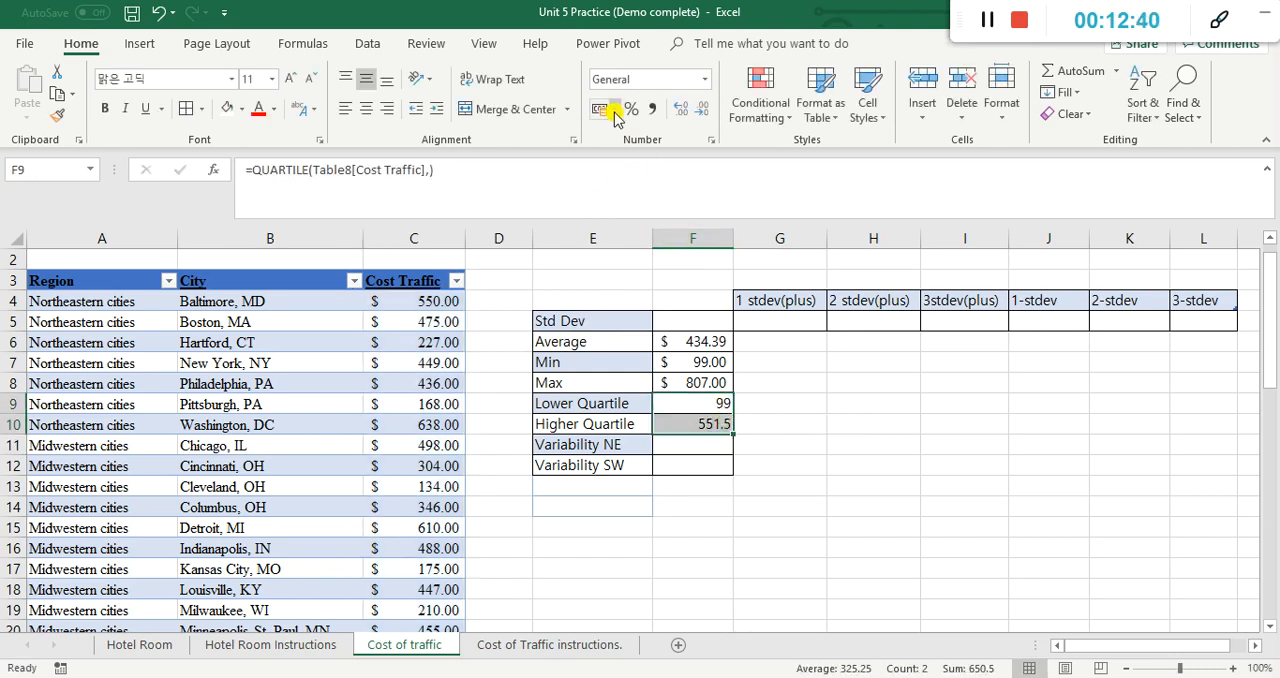
click(630, 160)
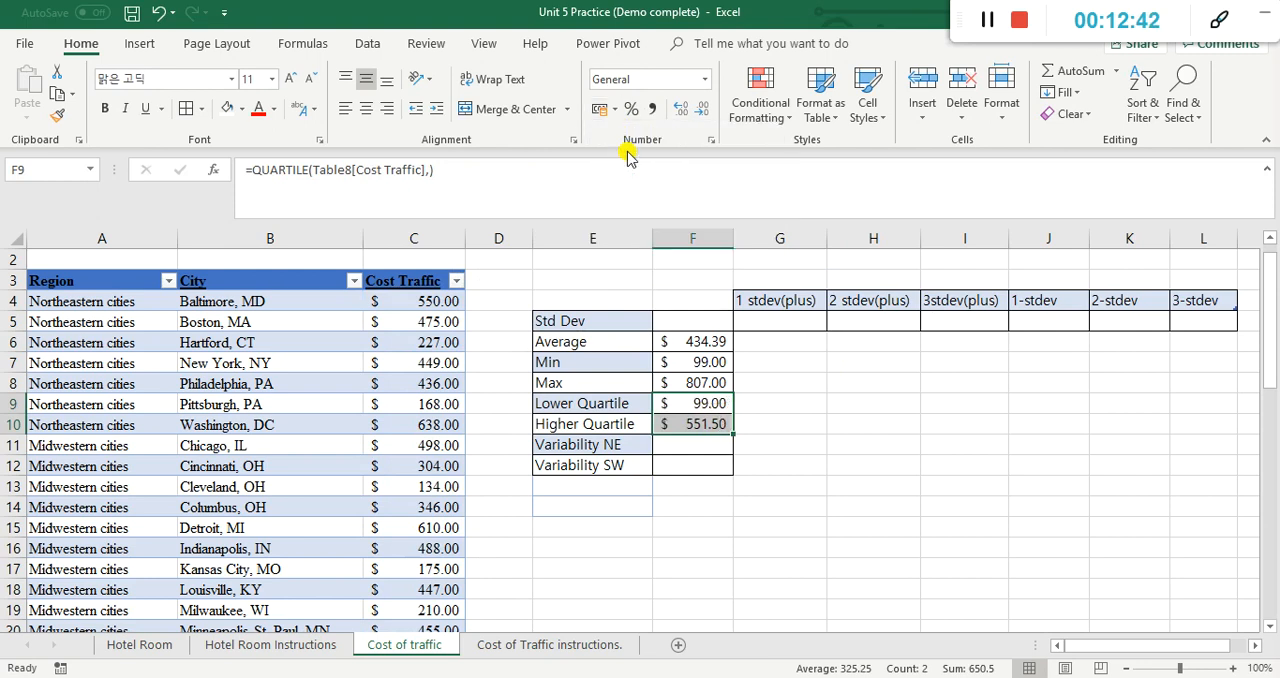
click(818, 431)
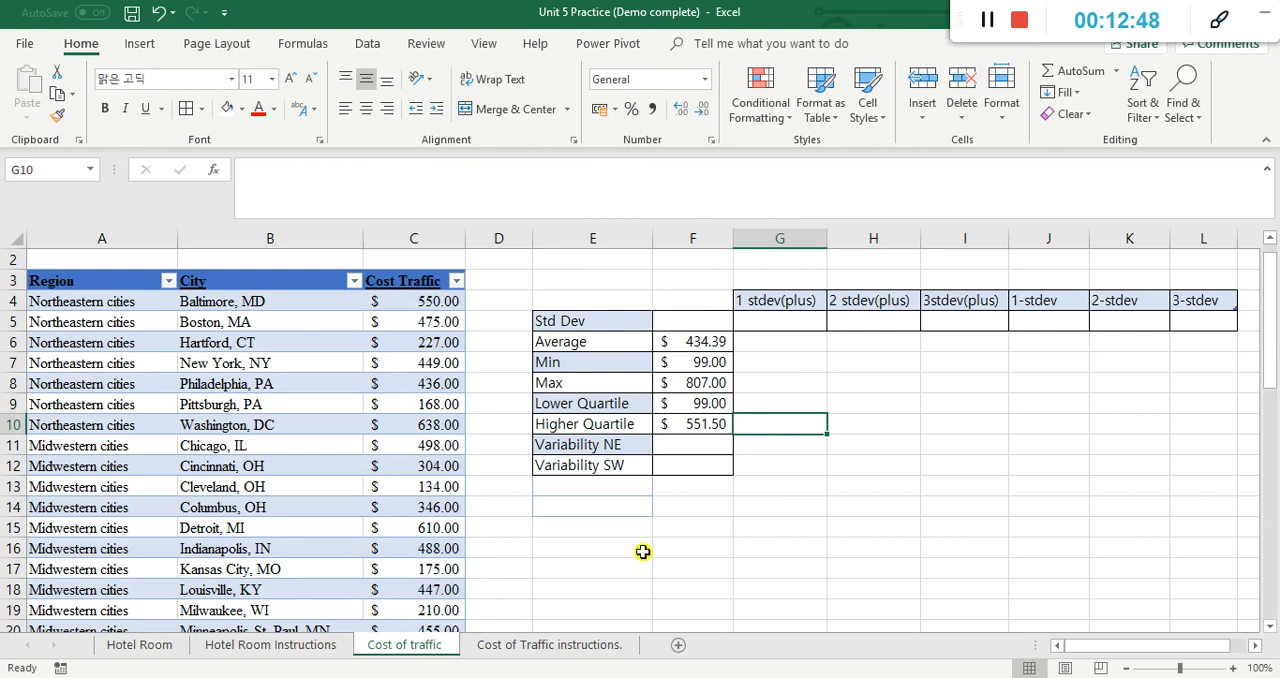
Step: On the Cost of Traffic instructions sheet, enter d in B9 to mark finding the lower and upper quartiles as done
click(563, 650)
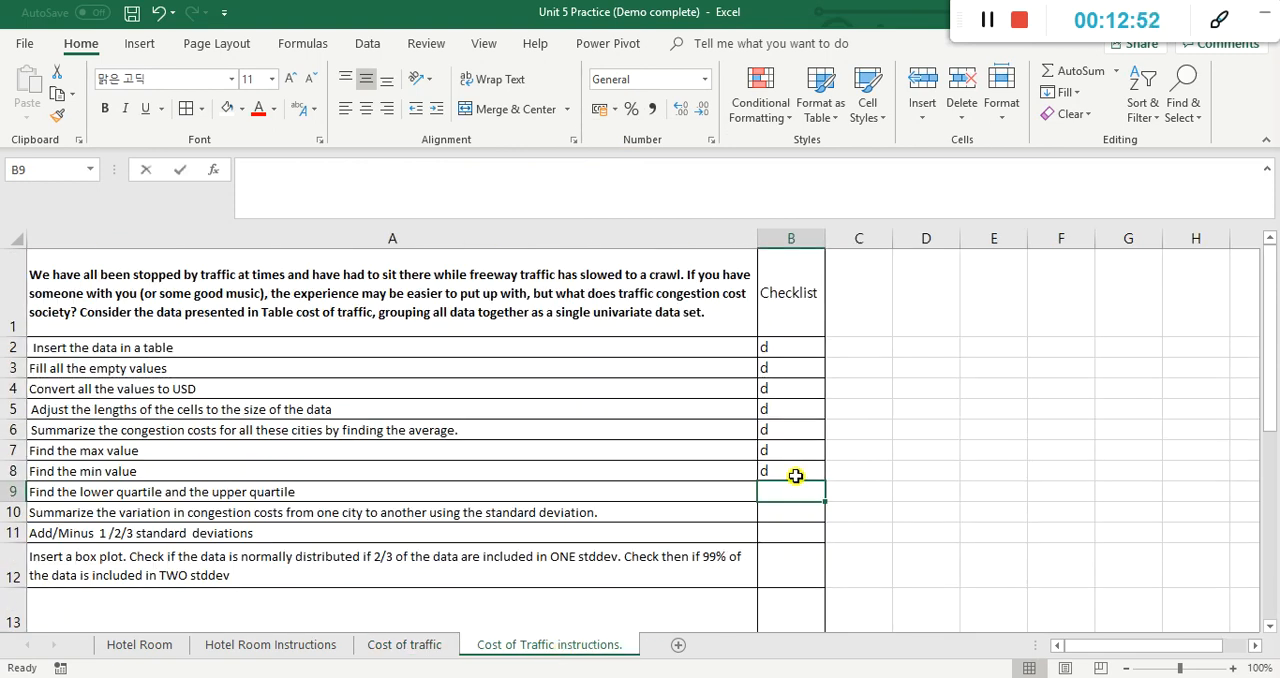
text(d)
key(Return)
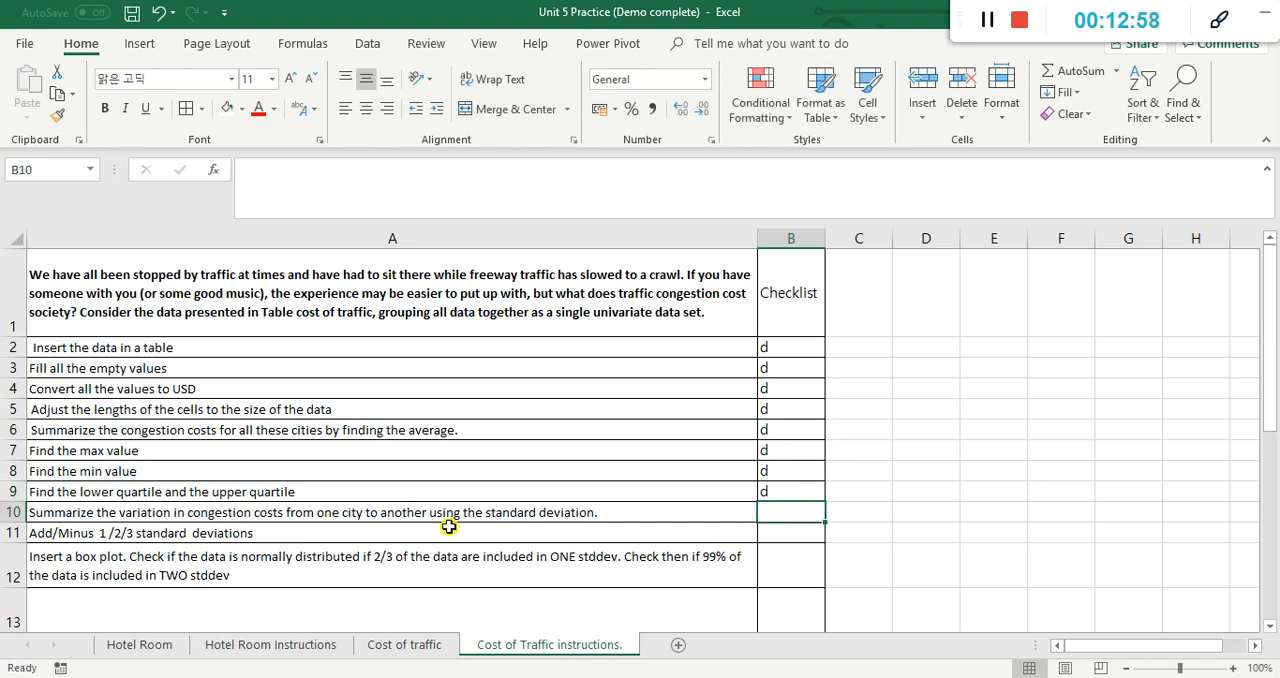
Step: On the Cost of traffic sheet, calculate the standard deviation in F5 with =STDEV(Table8[Cost Traffic])
click(433, 645)
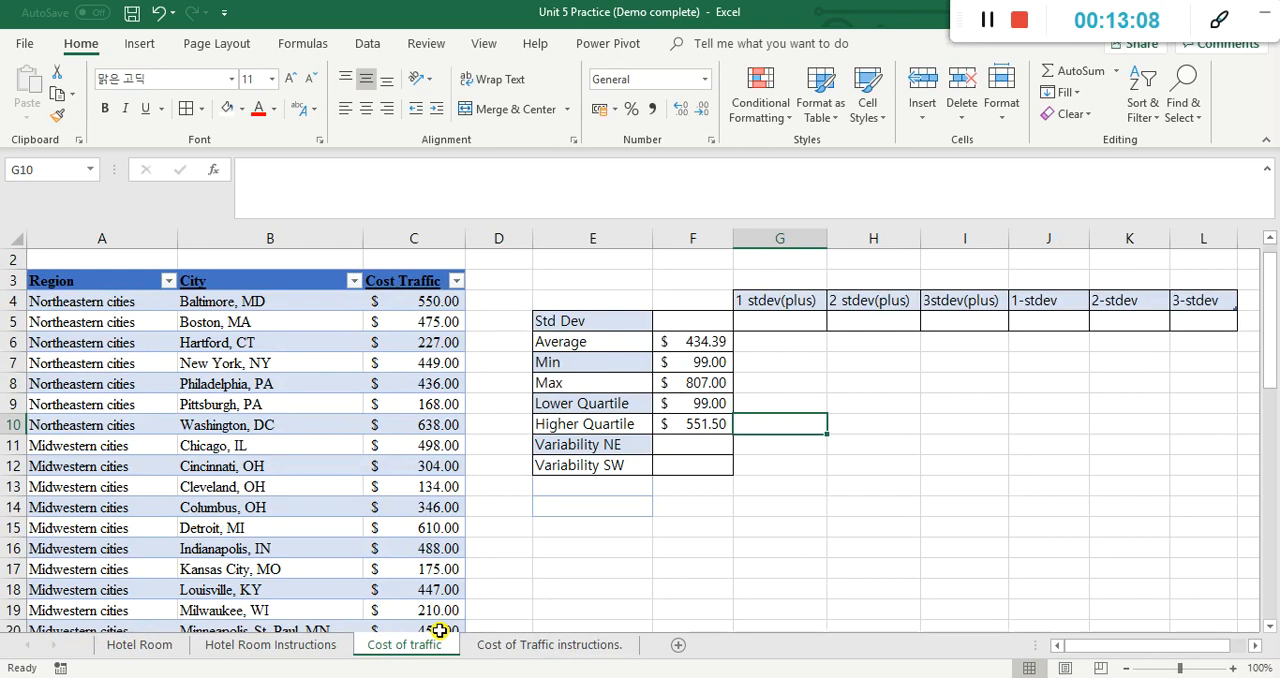
click(712, 326)
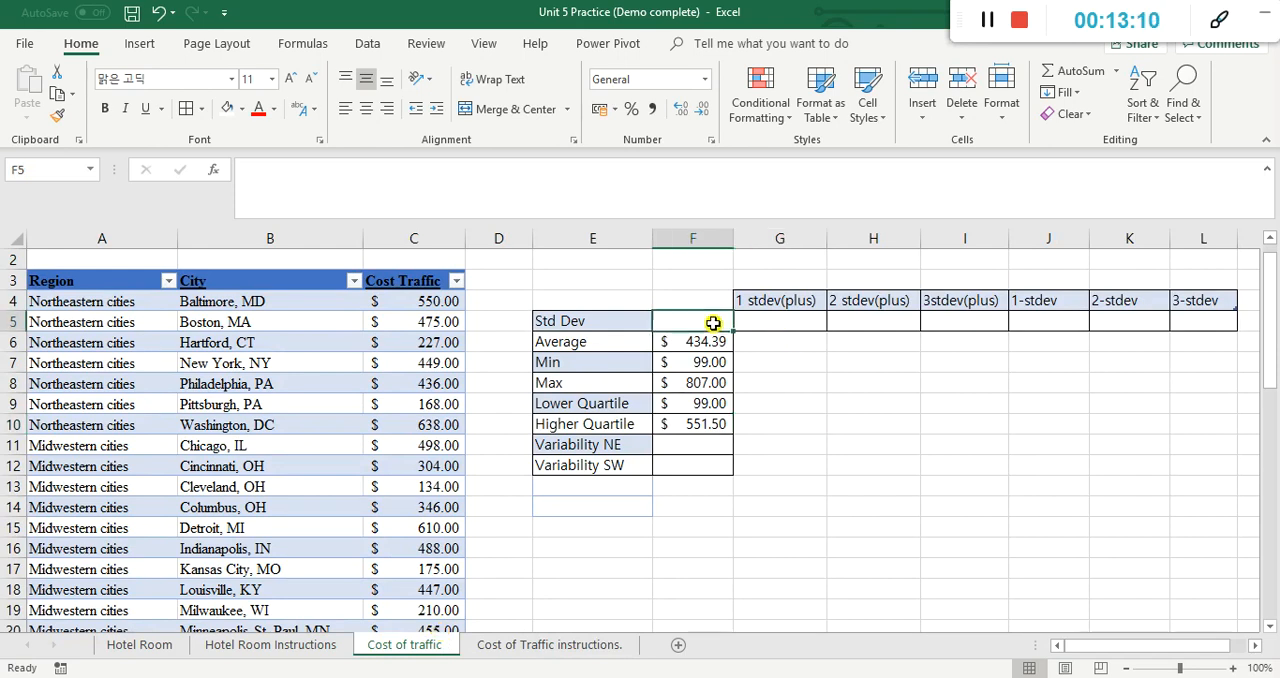
click(1219, 20)
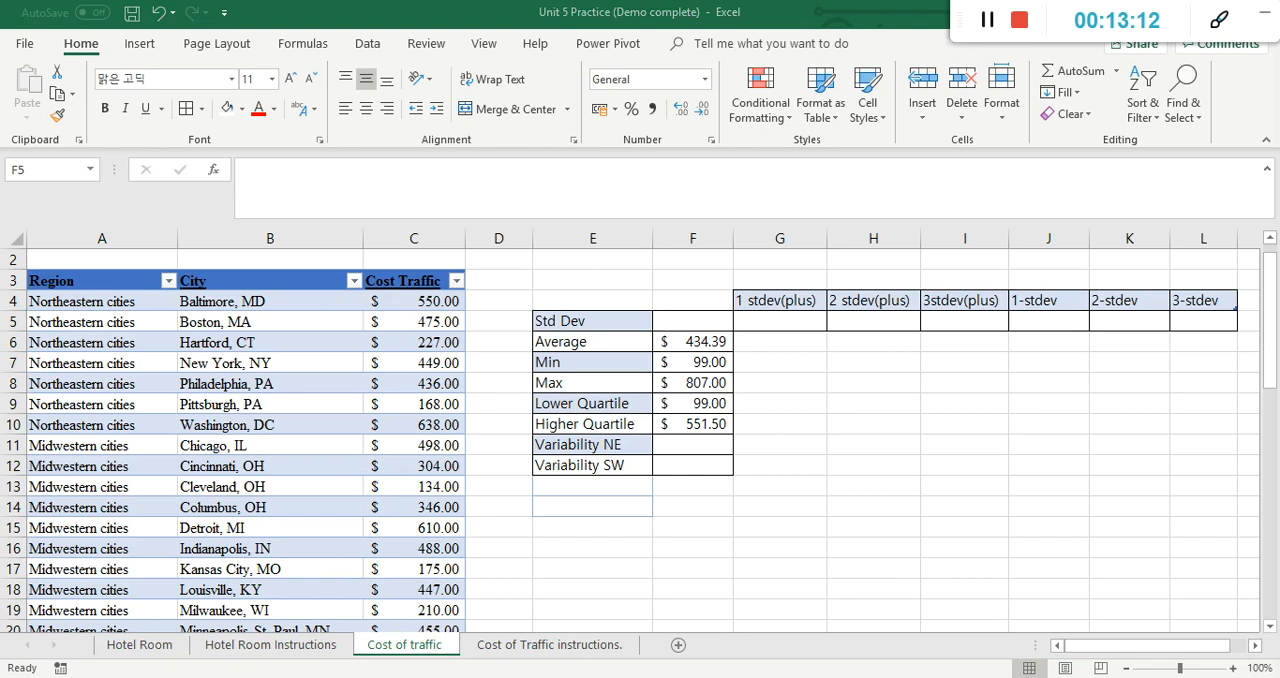
mouse_move(733, 296)
mouse_down()
mouse_move(657, 304)
mouse_move(709, 314)
mouse_move(698, 299)
mouse_up()
click(684, 320)
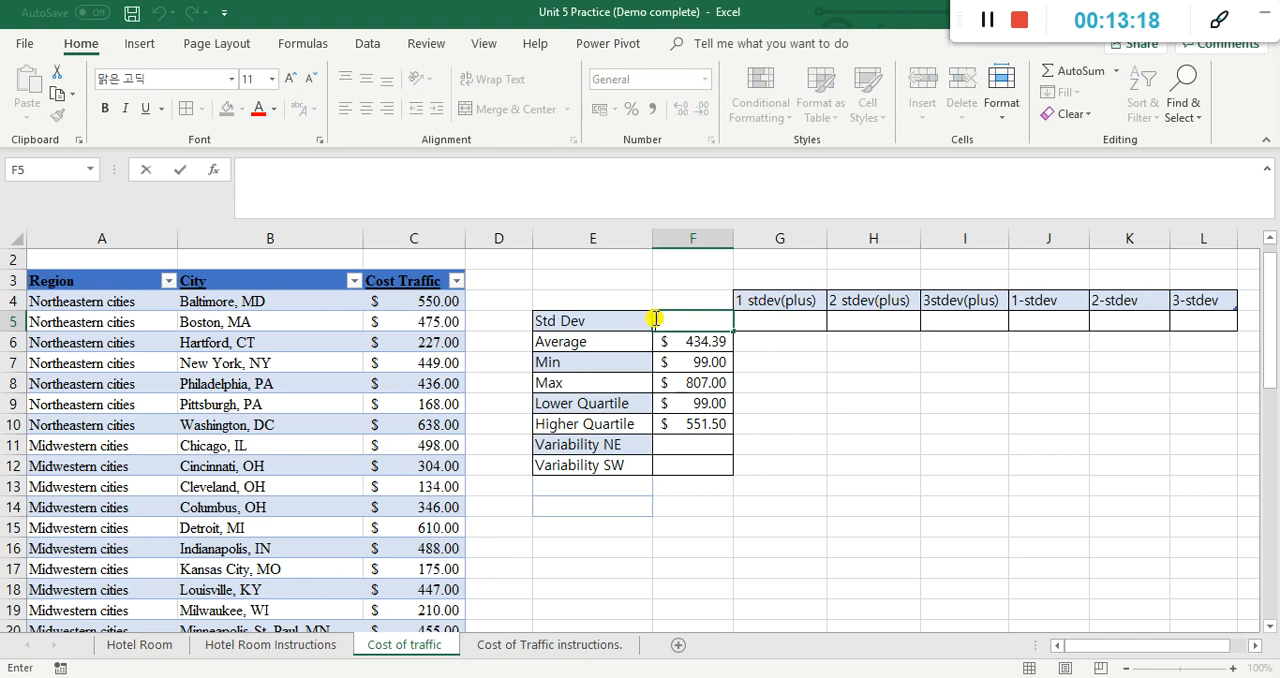
text(=)
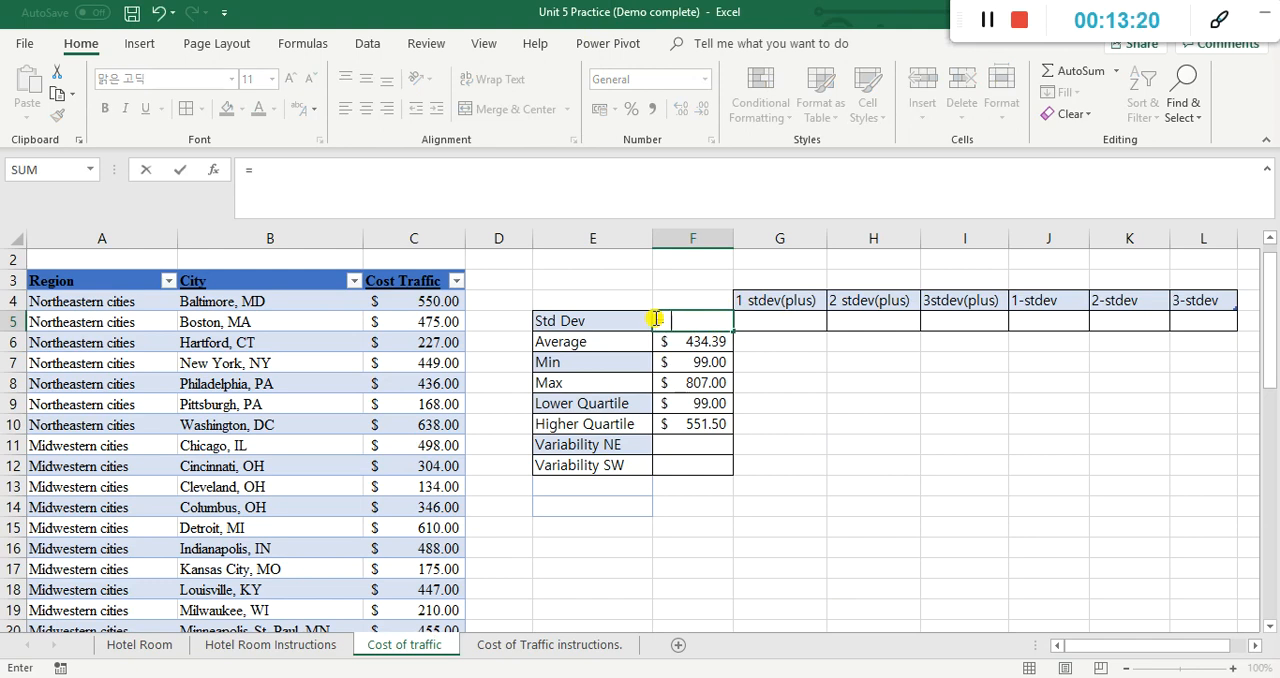
text(std)
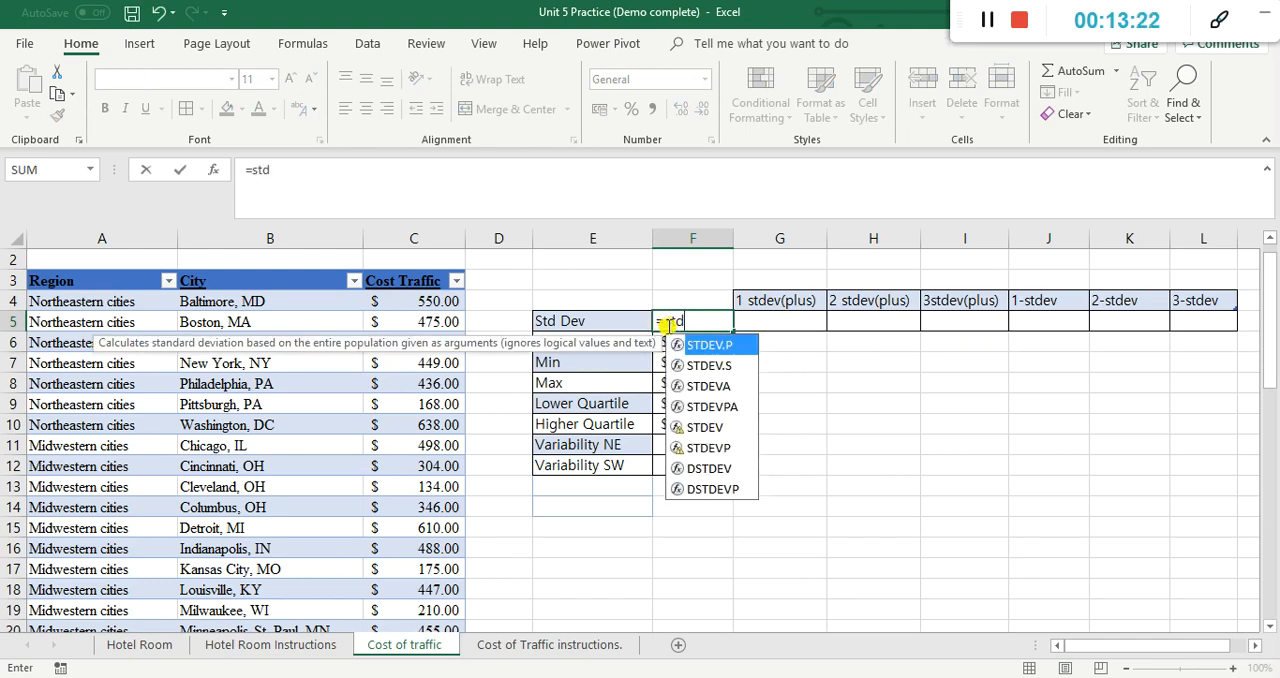
double_click(718, 428)
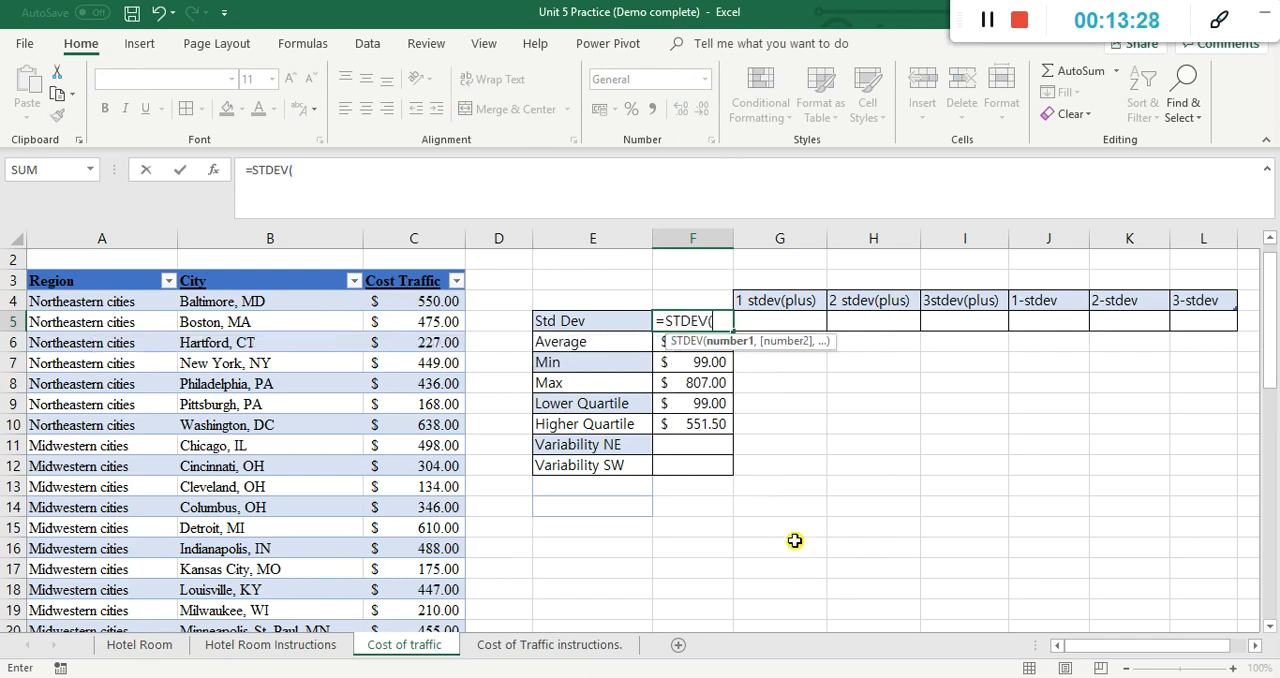
click(446, 300)
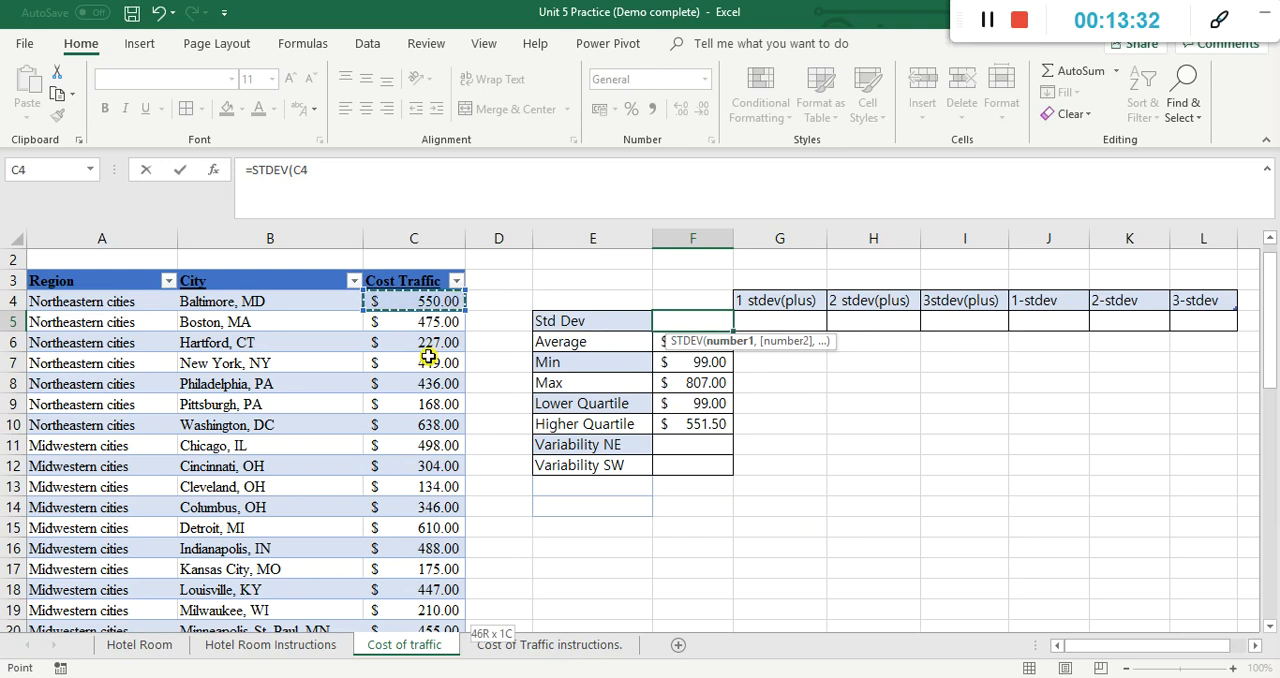
key(ctrl+shift+Down)
key(Return)
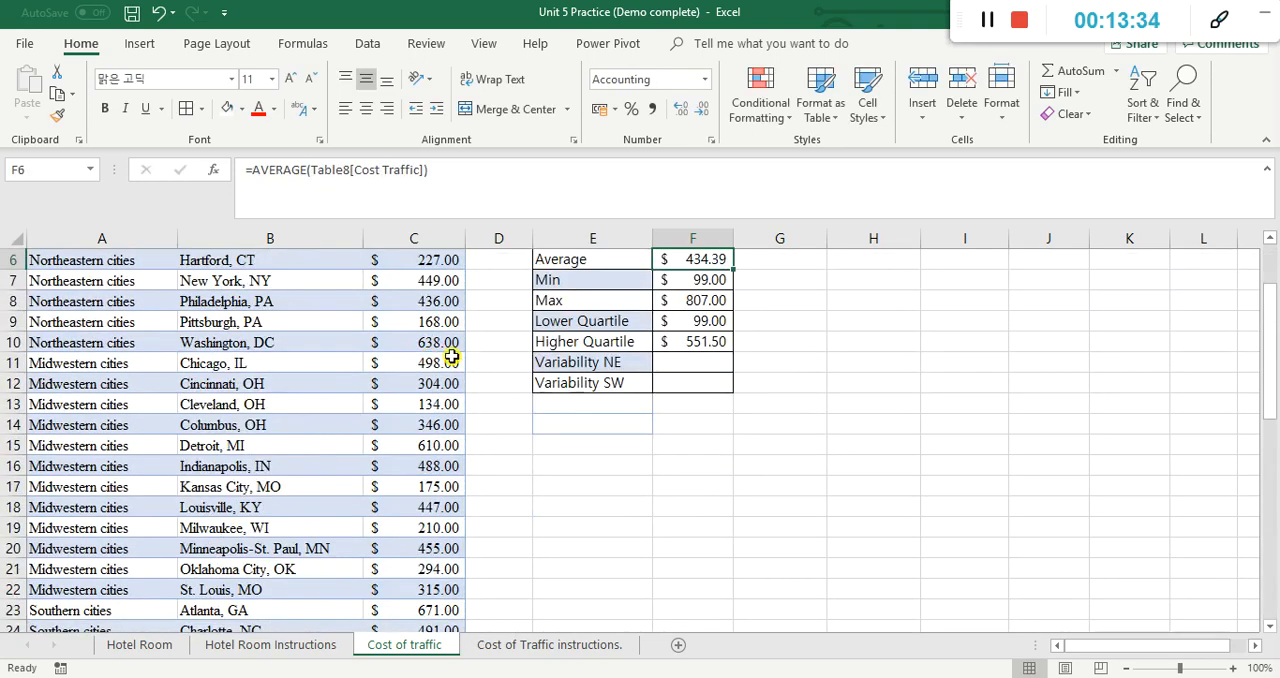
Step: Format the standard deviation in F5 with the $ English (United States) accounting format
scroll(491, 323, up, 2)
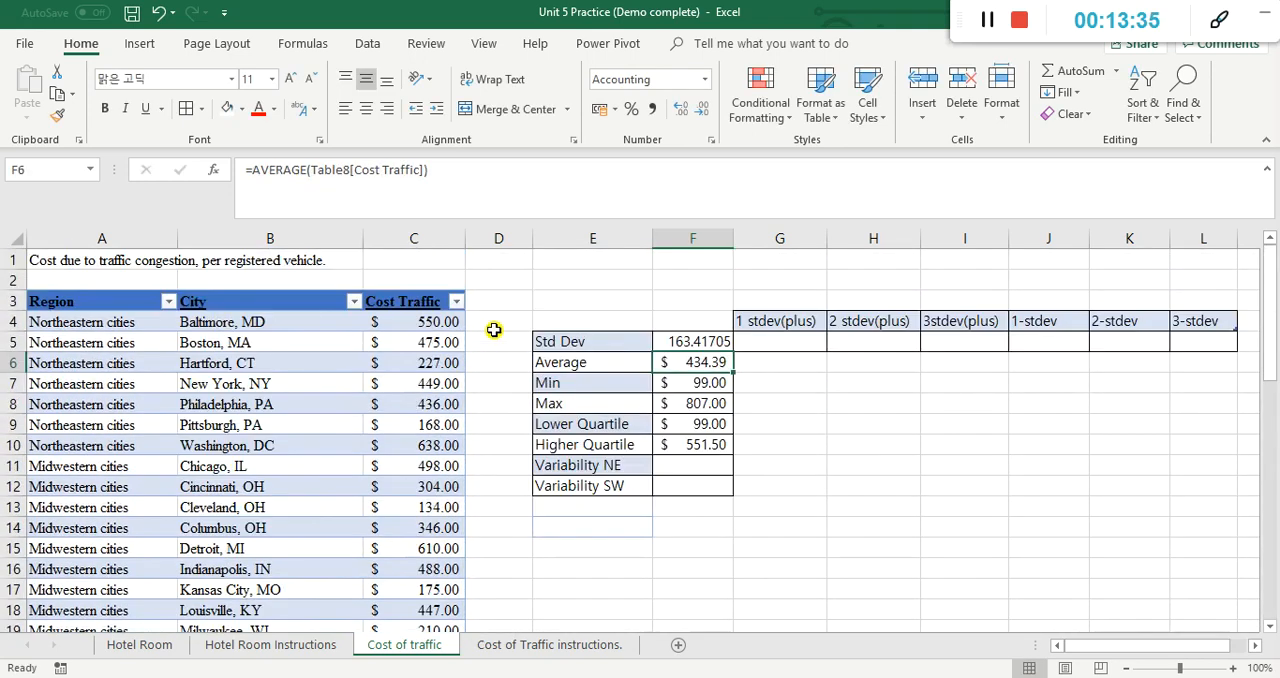
click(720, 341)
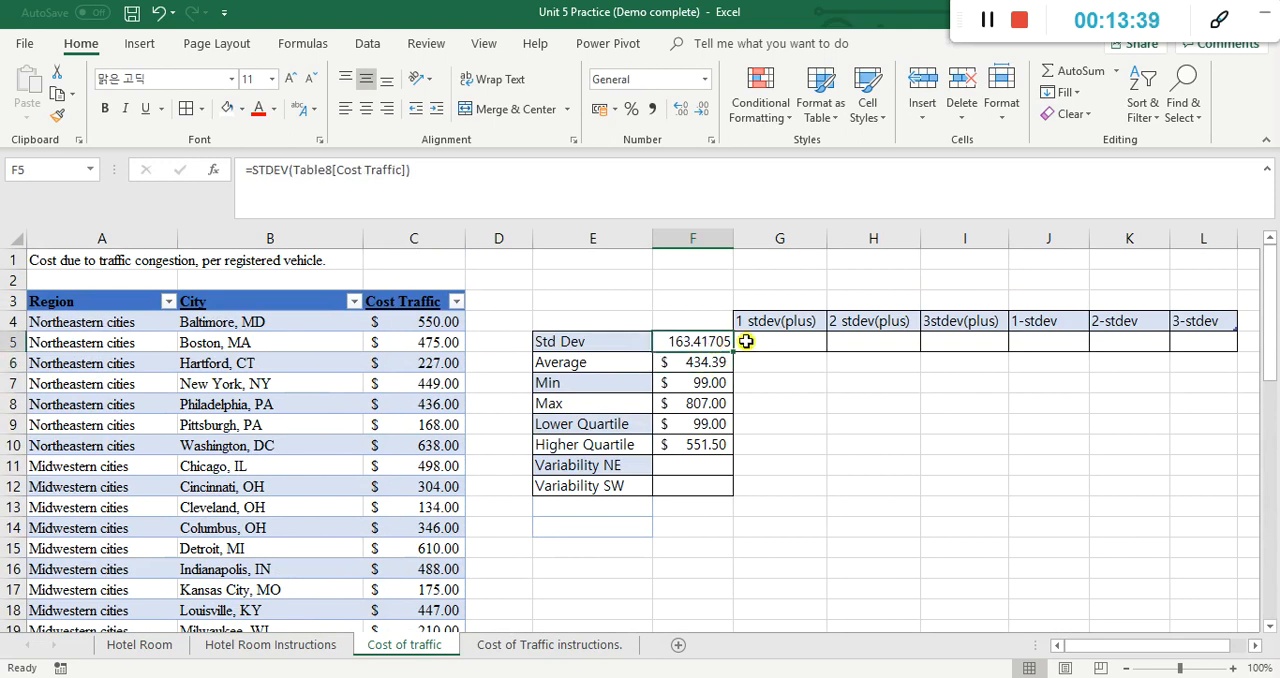
click(615, 110)
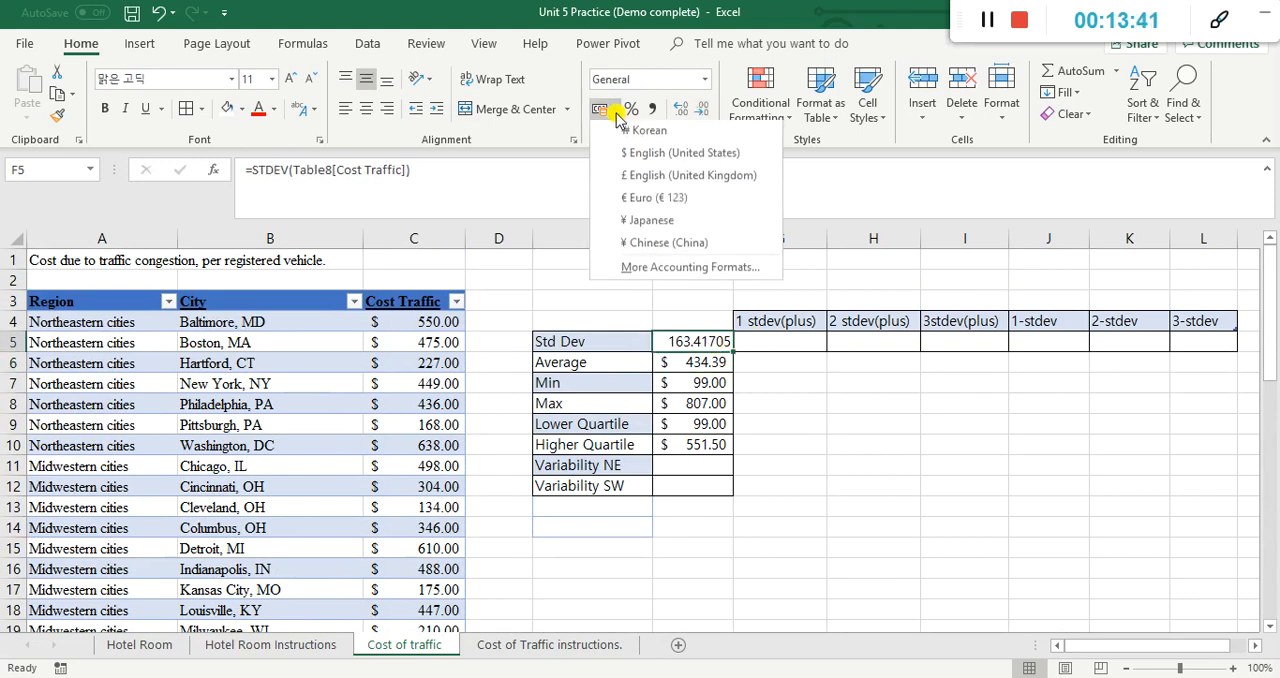
click(637, 163)
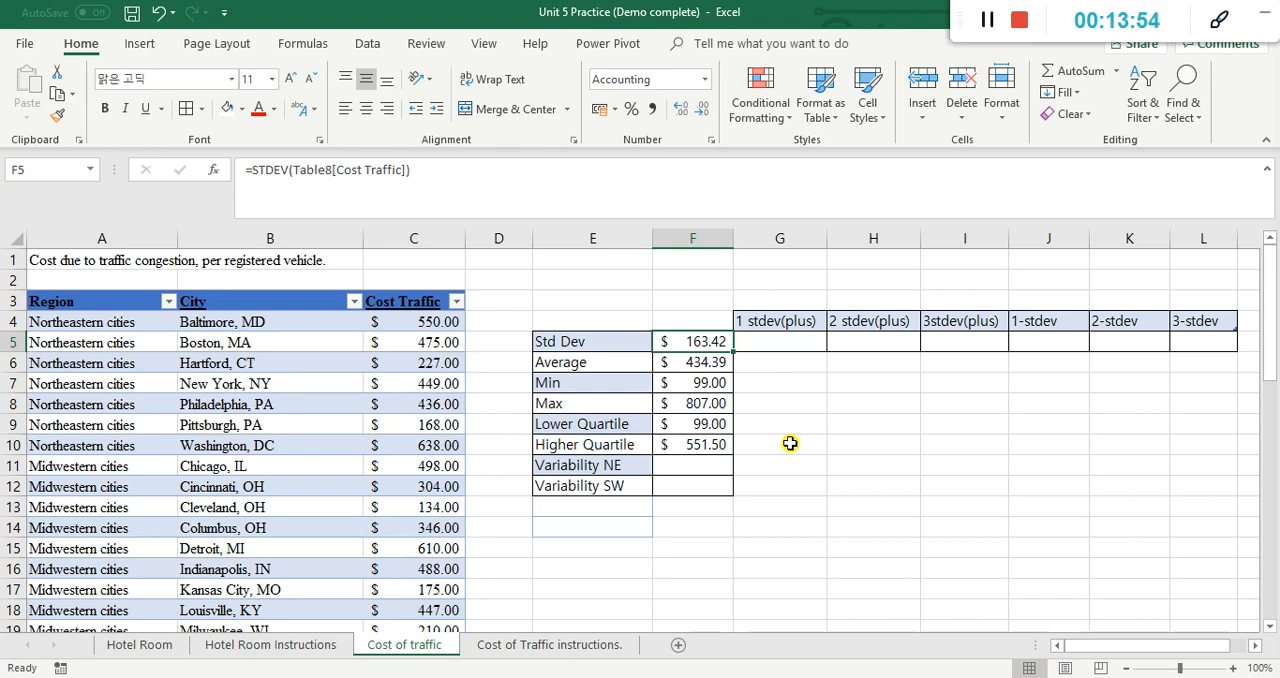
Step: Start a formula with = in G5 under the 1 stdev(plus) heading
click(710, 367)
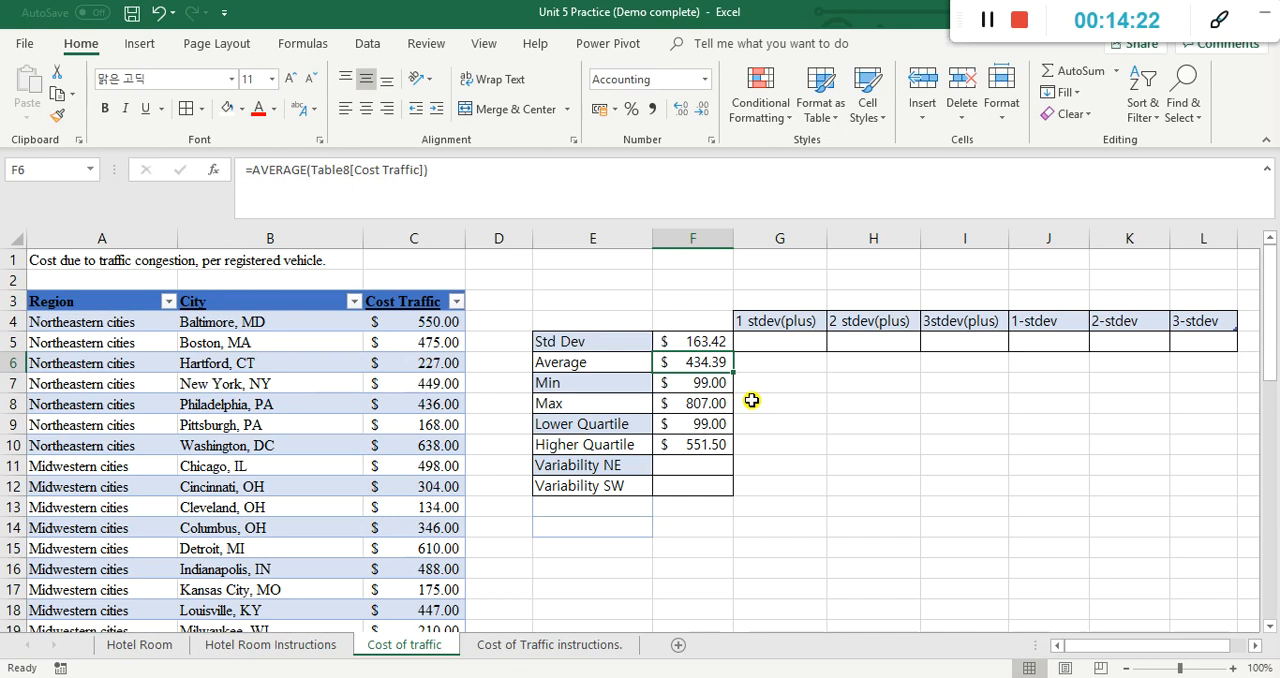
key(ctrl+c)
click(787, 348)
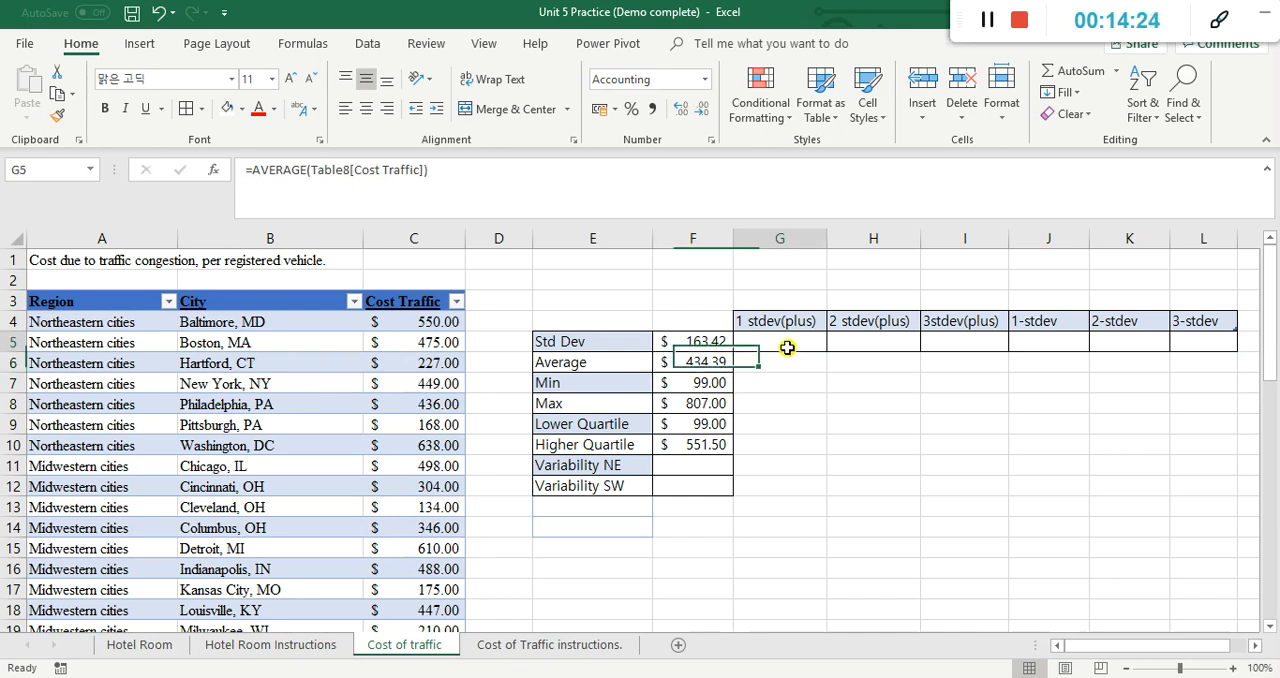
double_click(787, 348)
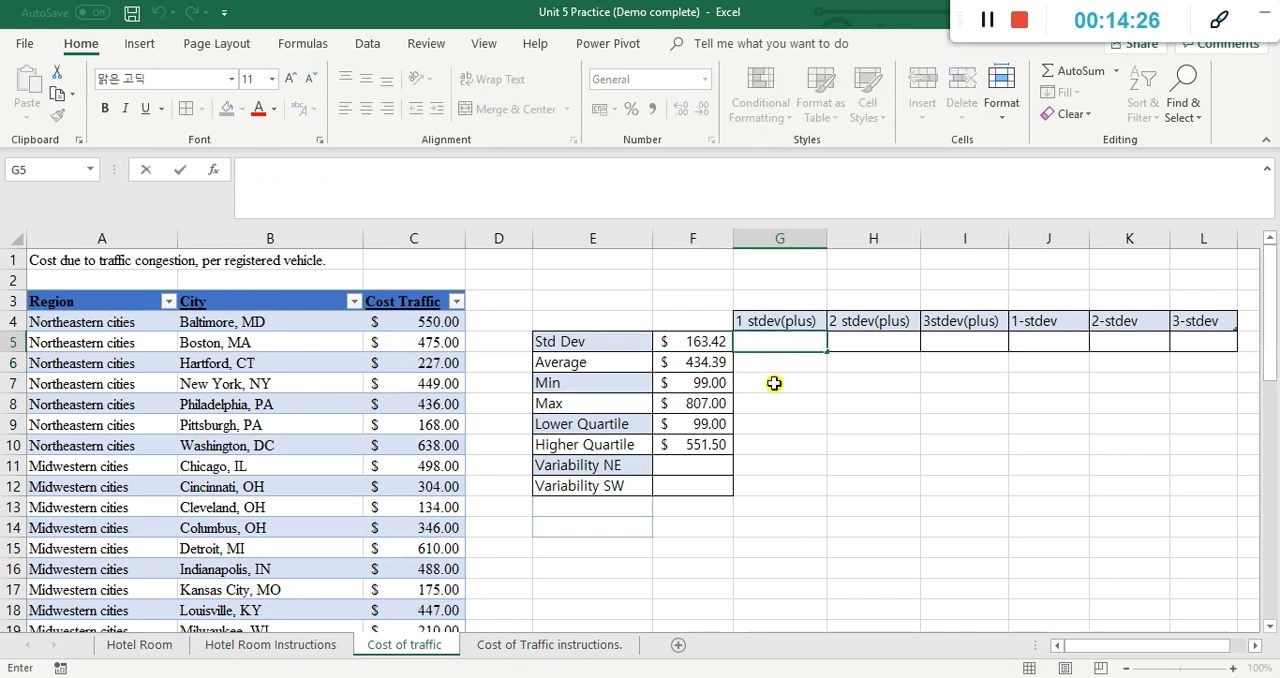
text(=)
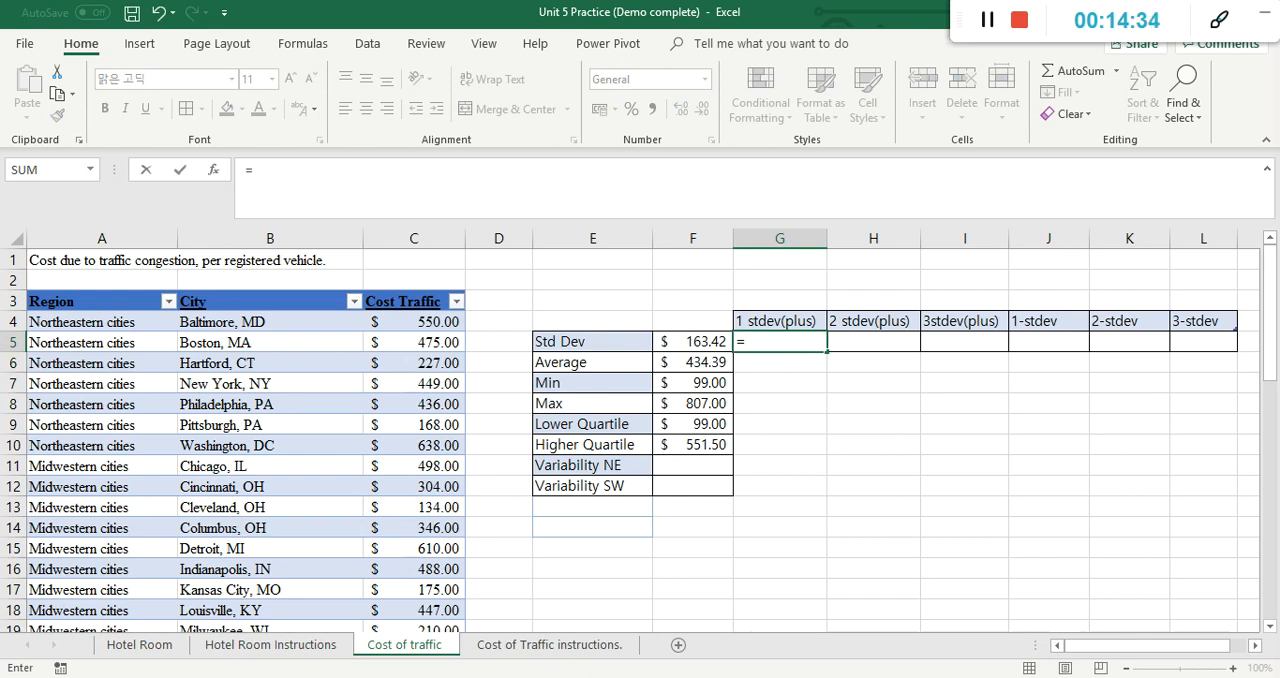
click(1130, 677)
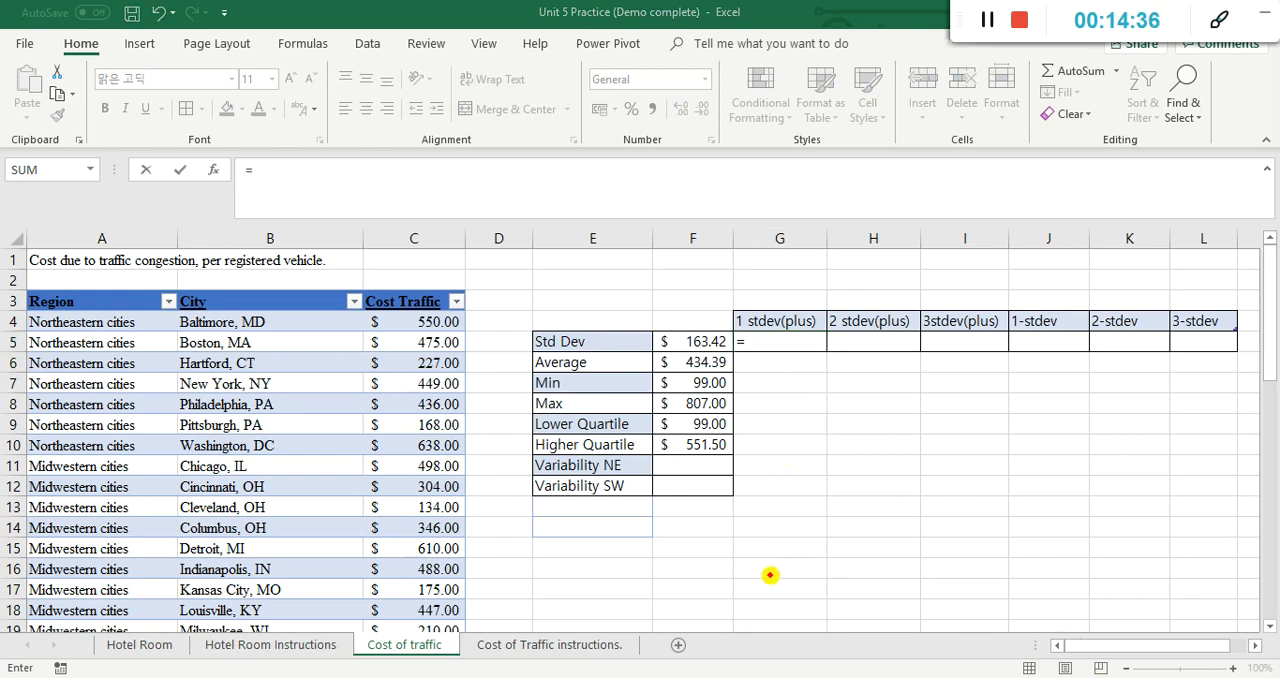
drag(675, 554, 1180, 558)
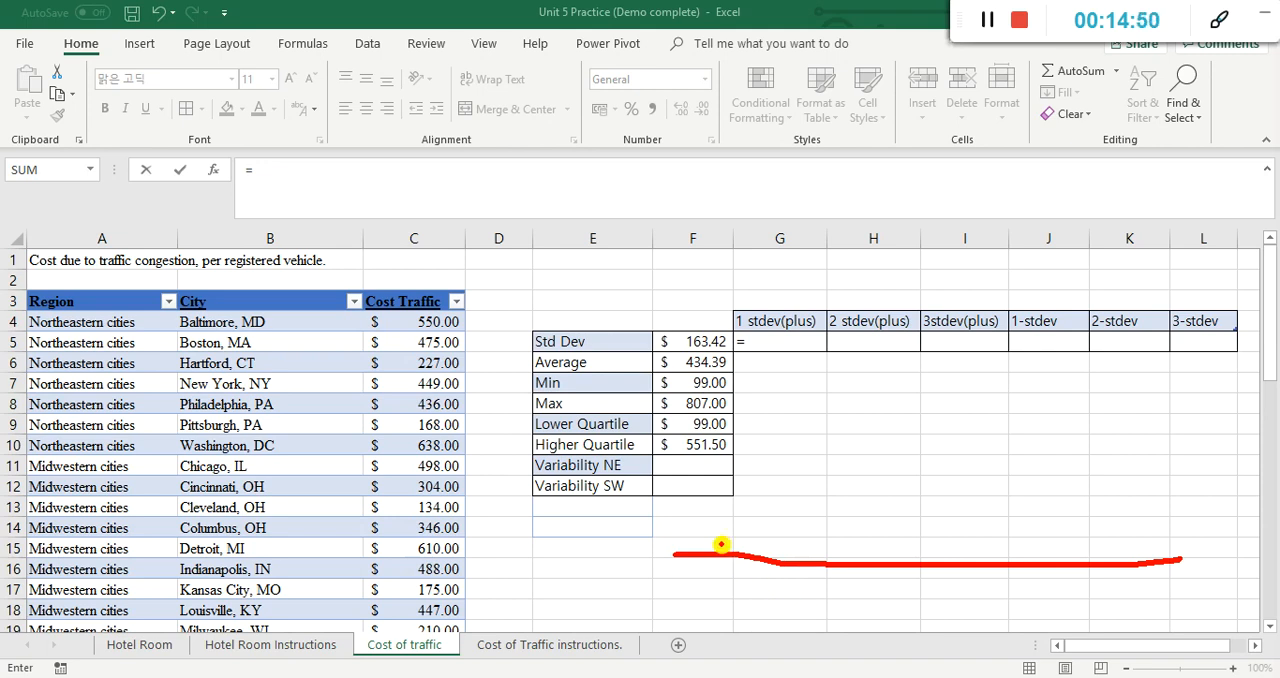
mouse_move(723, 548)
mouse_down()
mouse_move(810, 538)
mouse_move(906, 448)
mouse_move(960, 432)
mouse_move(1040, 458)
mouse_move(1096, 528)
mouse_move(1137, 551)
mouse_move(1185, 557)
mouse_up()
drag(965, 405, 973, 610)
drag(914, 418, 914, 562)
drag(1047, 420, 1043, 566)
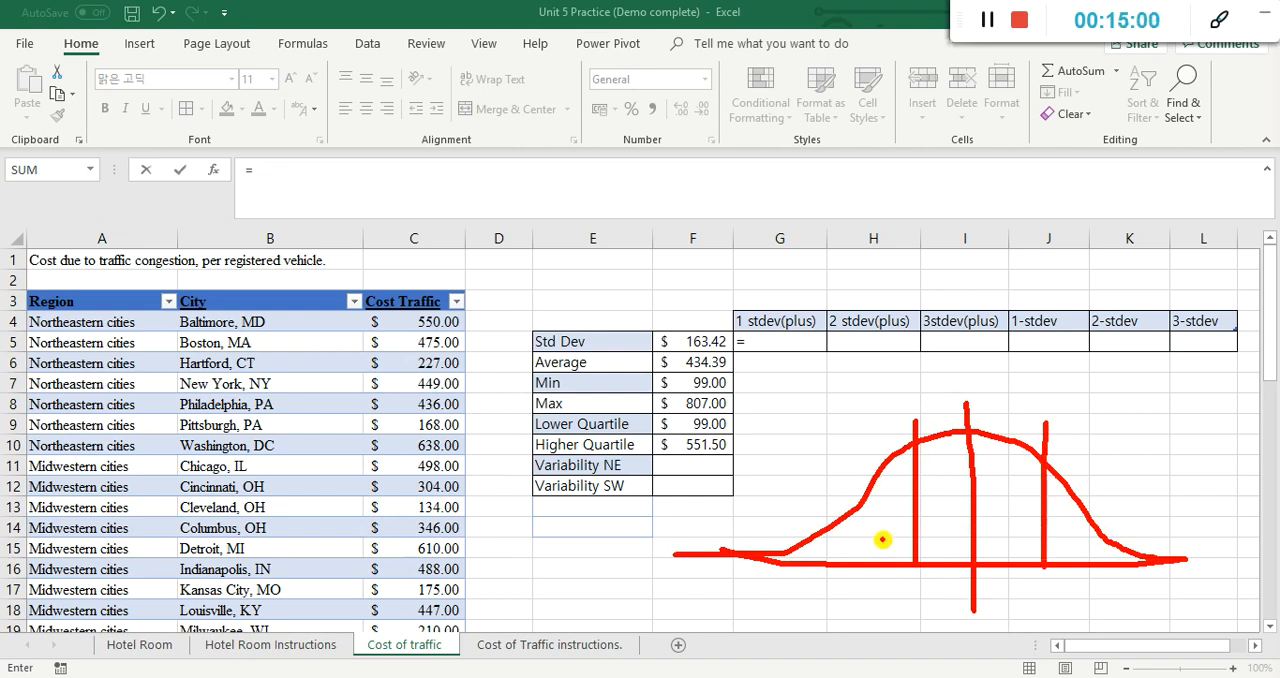
drag(858, 505, 858, 564)
drag(1085, 516, 1085, 561)
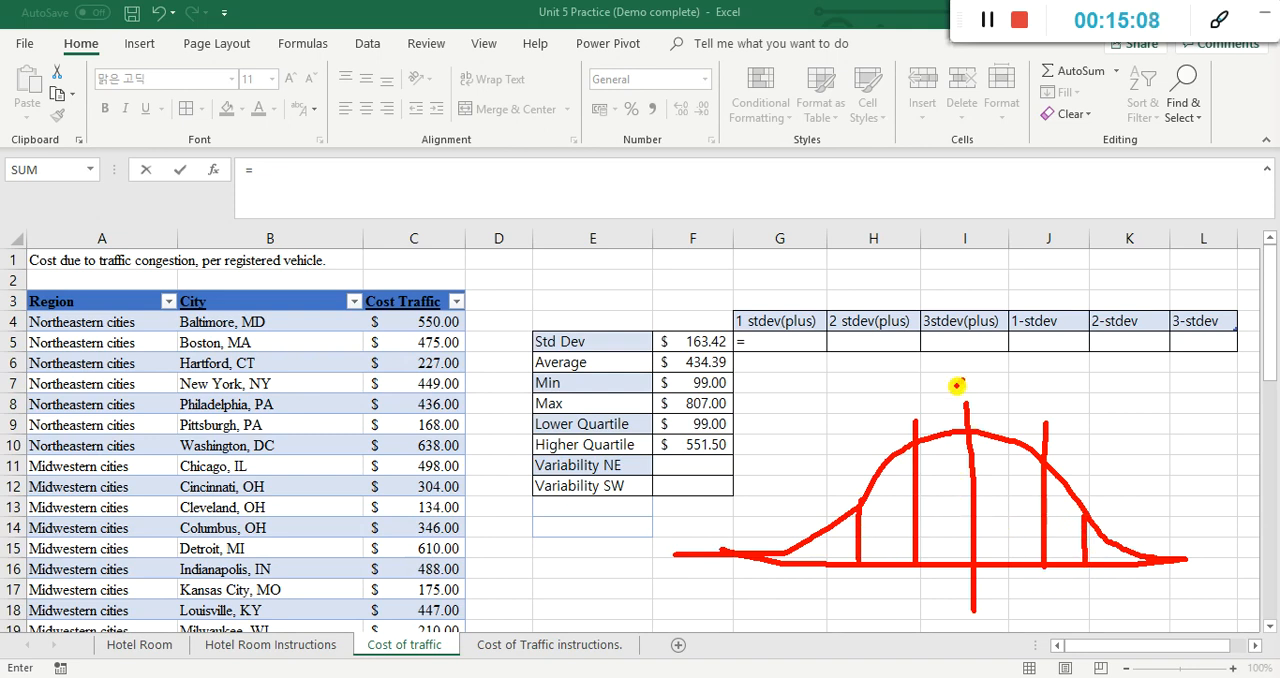
drag(961, 386, 970, 384)
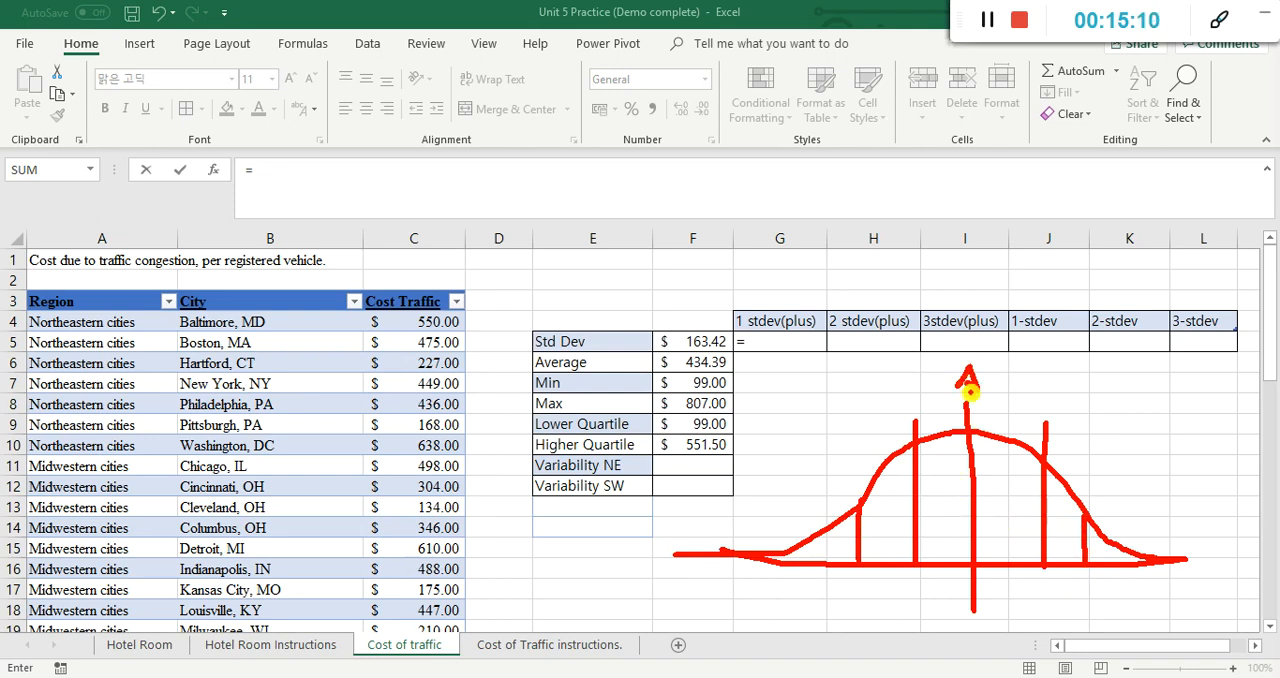
mouse_move(946, 492)
mouse_down()
mouse_move(946, 512)
mouse_move(893, 503)
mouse_move(892, 514)
mouse_up()
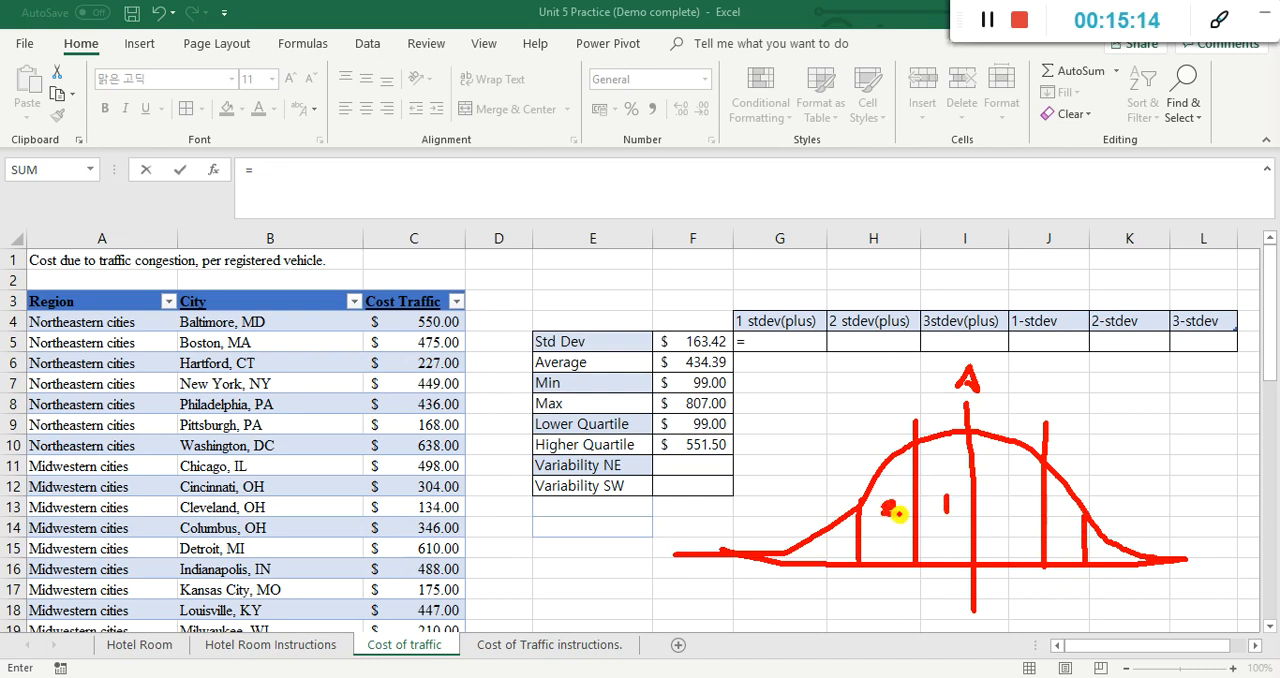
mouse_move(824, 538)
mouse_down()
mouse_move(836, 552)
mouse_move(783, 574)
mouse_up()
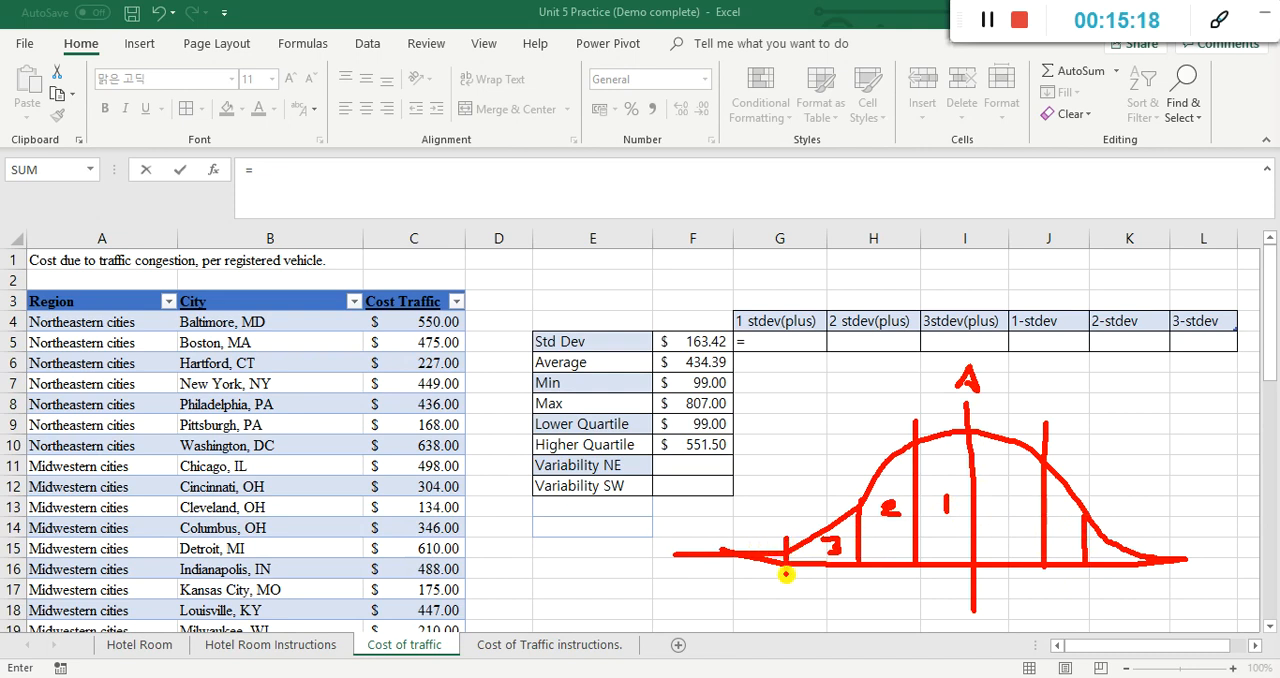
mouse_move(754, 534)
mouse_down()
mouse_move(762, 546)
mouse_move(734, 543)
mouse_move(730, 575)
mouse_up()
mouse_move(706, 534)
mouse_down()
mouse_move(703, 551)
mouse_move(718, 537)
mouse_up()
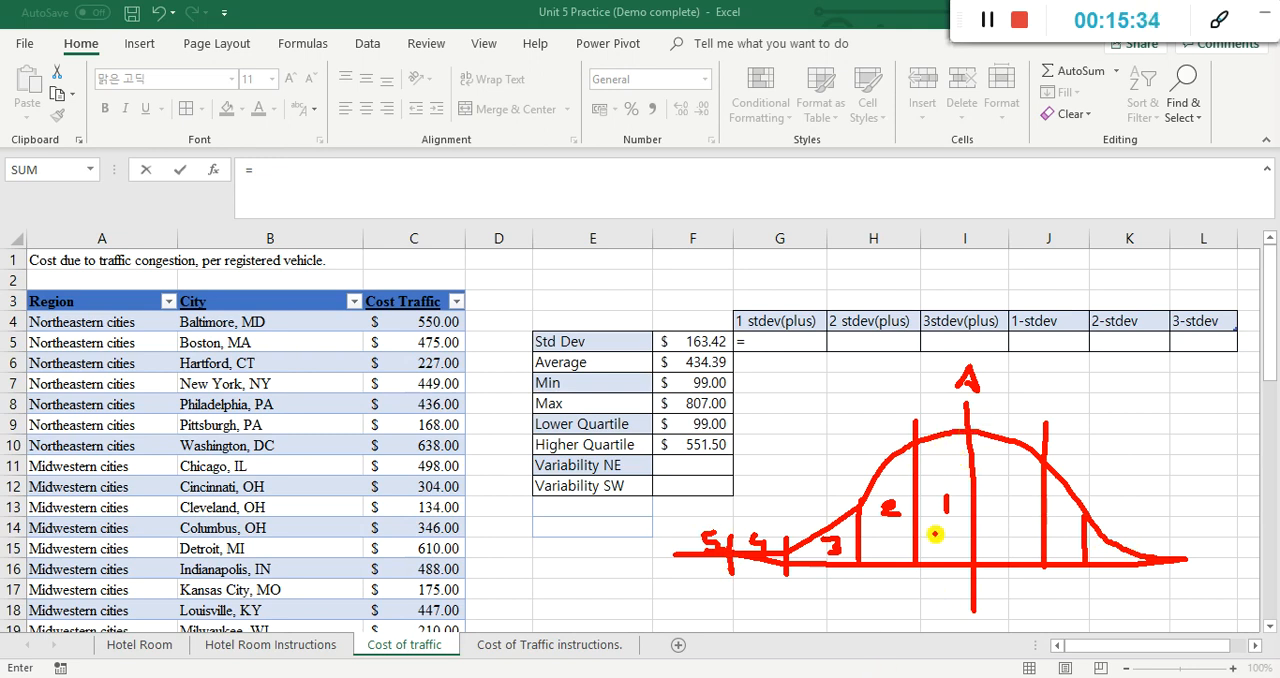
mouse_move(923, 456)
mouse_down()
mouse_move(985, 446)
mouse_move(1000, 480)
mouse_move(898, 535)
mouse_move(934, 557)
mouse_move(1048, 551)
mouse_up()
drag(1088, 393, 1130, 420)
drag(1150, 370, 1113, 450)
mouse_move(1142, 407)
mouse_down()
mouse_move(1173, 407)
mouse_move(1150, 440)
mouse_up()
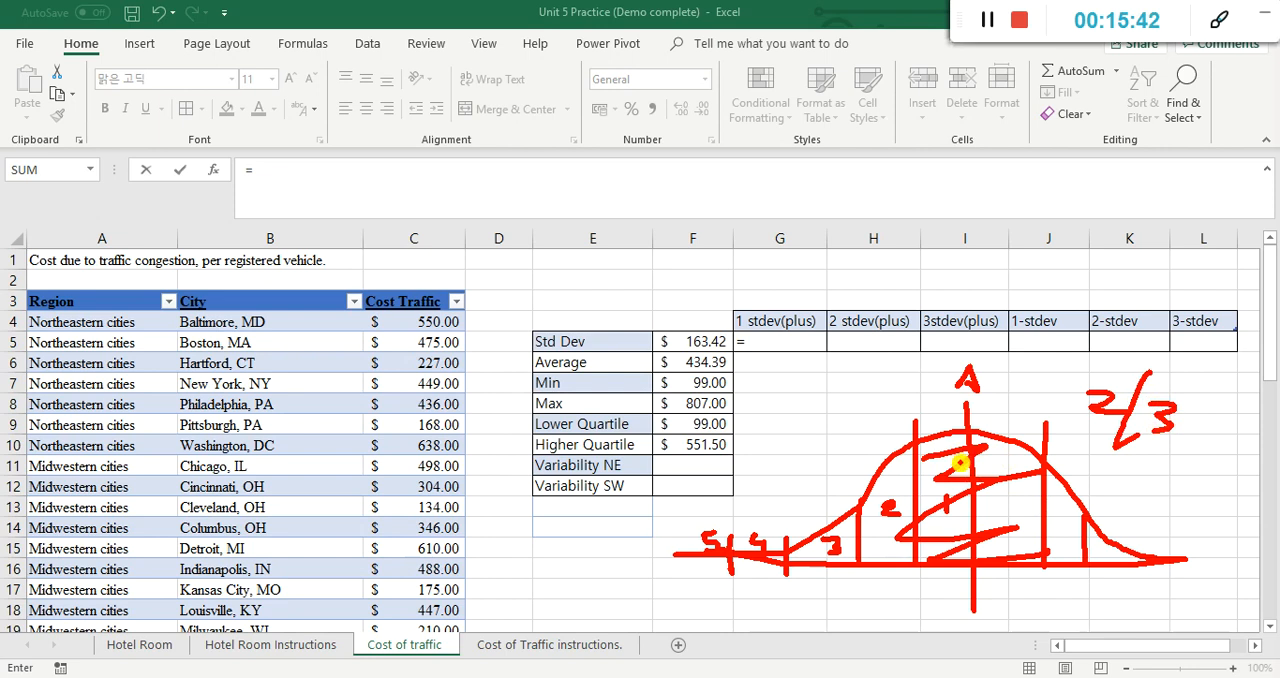
drag(917, 385, 936, 390)
drag(1018, 380, 1021, 391)
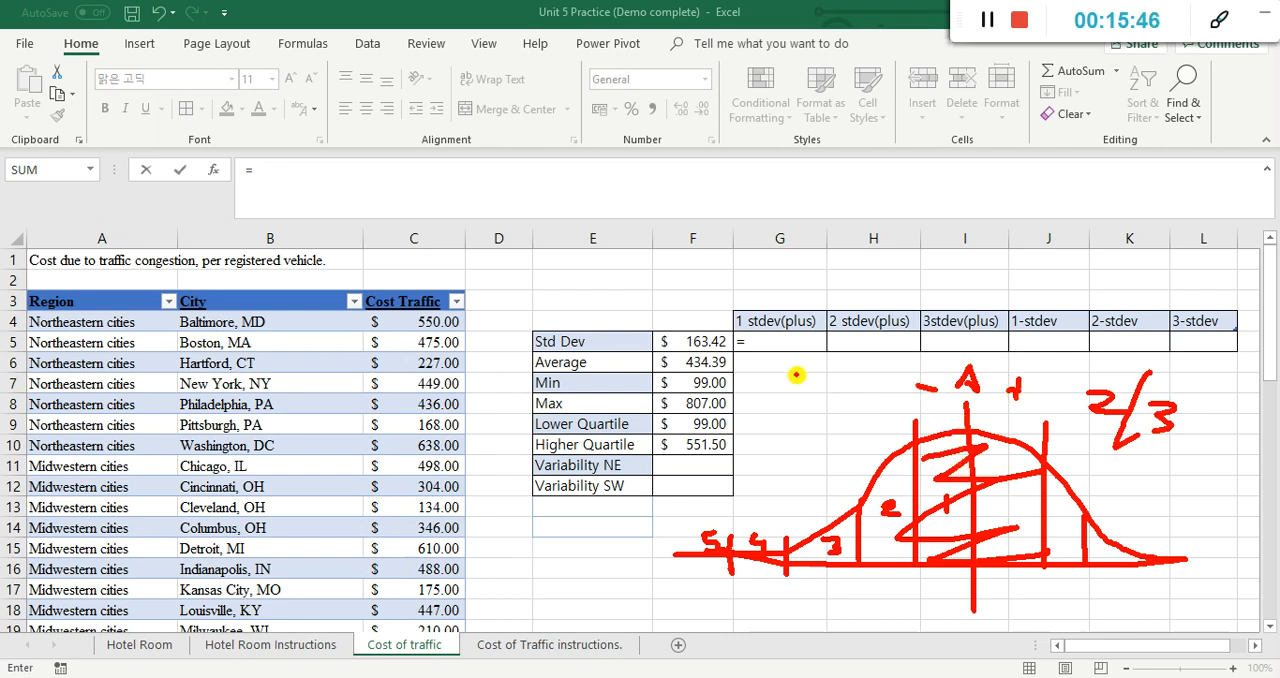
mouse_move(714, 369)
mouse_down()
mouse_move(729, 337)
mouse_move(680, 362)
mouse_move(725, 378)
mouse_move(700, 355)
mouse_up()
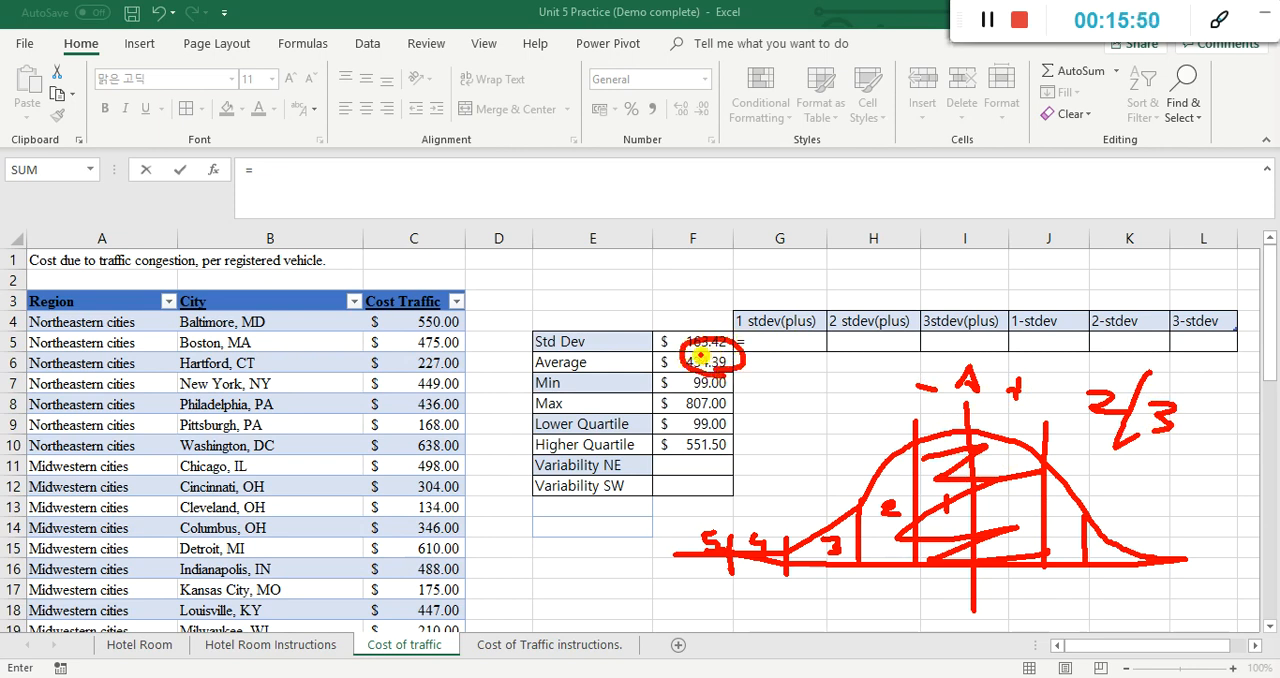
mouse_move(711, 360)
mouse_down()
mouse_move(680, 326)
mouse_move(690, 364)
mouse_up()
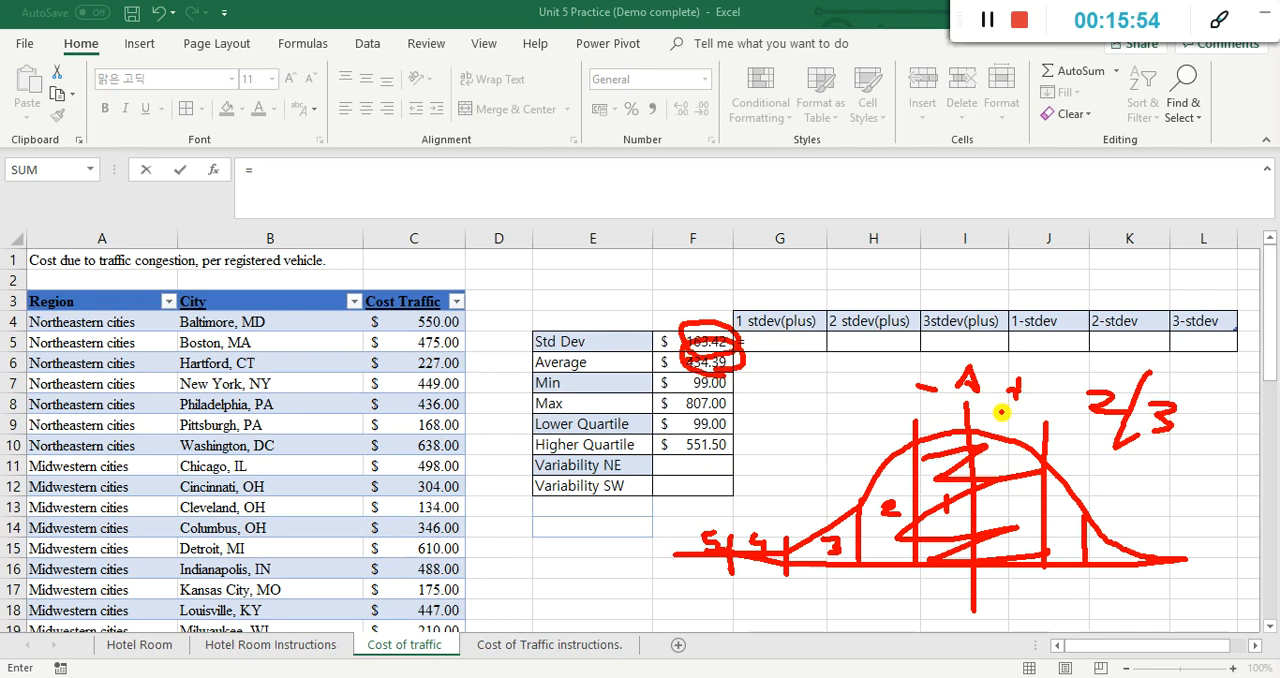
drag(1005, 391, 1006, 432)
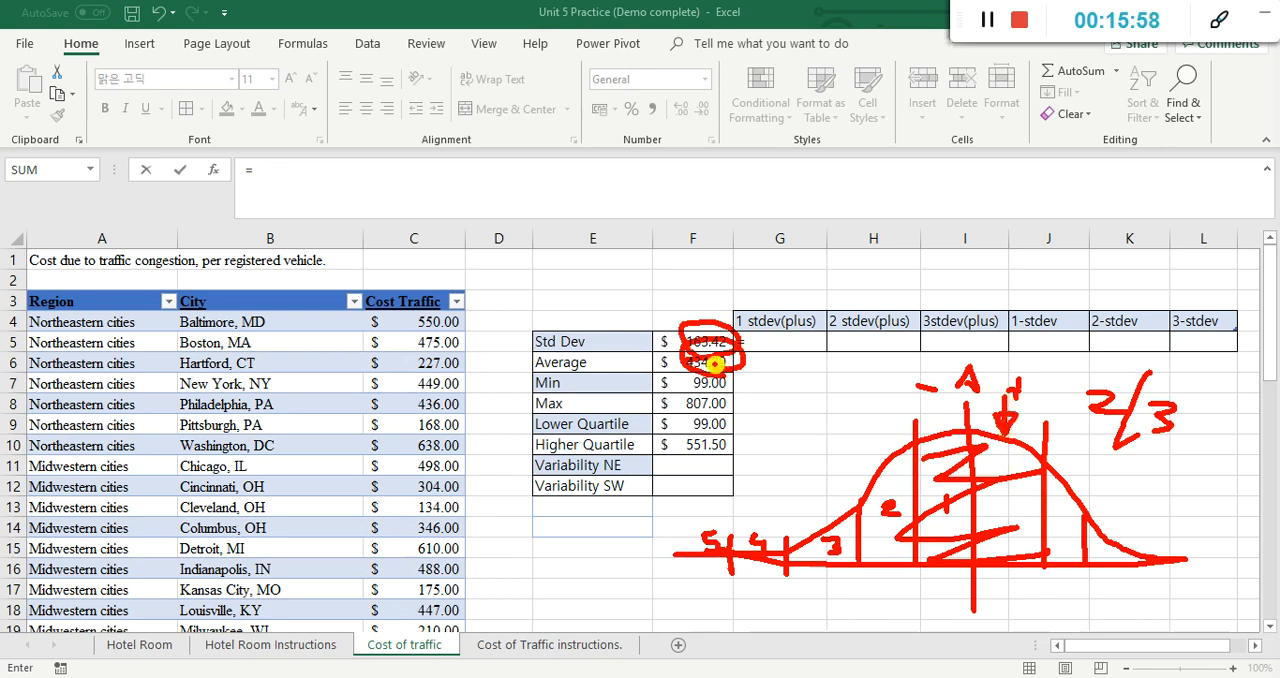
drag(936, 402, 938, 432)
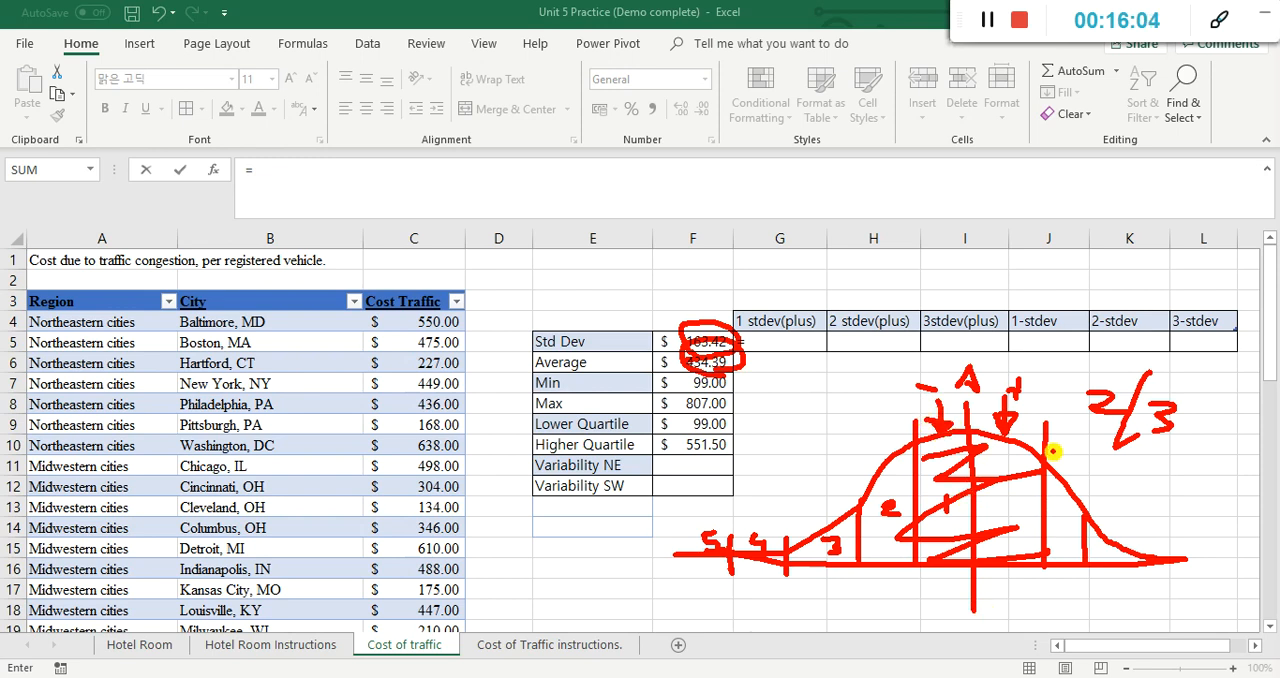
mouse_move(878, 497)
mouse_down()
mouse_move(899, 471)
mouse_move(884, 546)
mouse_up()
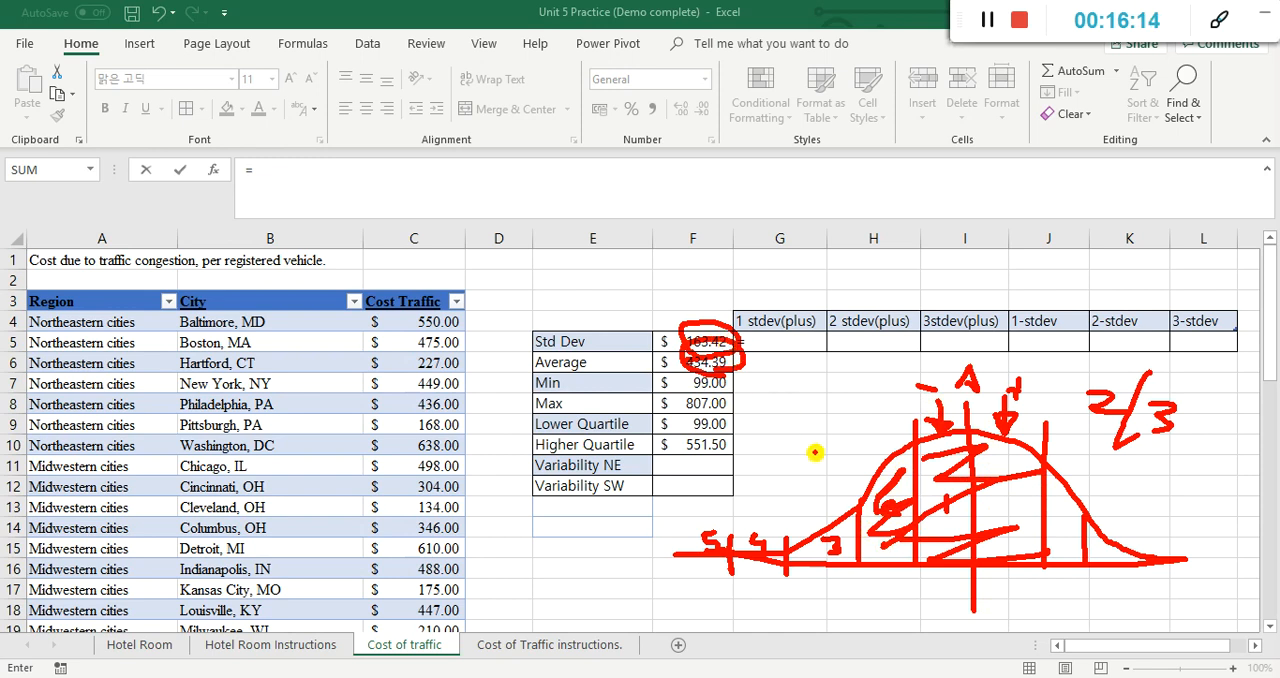
mouse_move(1170, 462)
mouse_down()
mouse_move(1155, 458)
mouse_move(1165, 494)
mouse_move(1188, 462)
mouse_move(1188, 490)
mouse_up()
click(1201, 494)
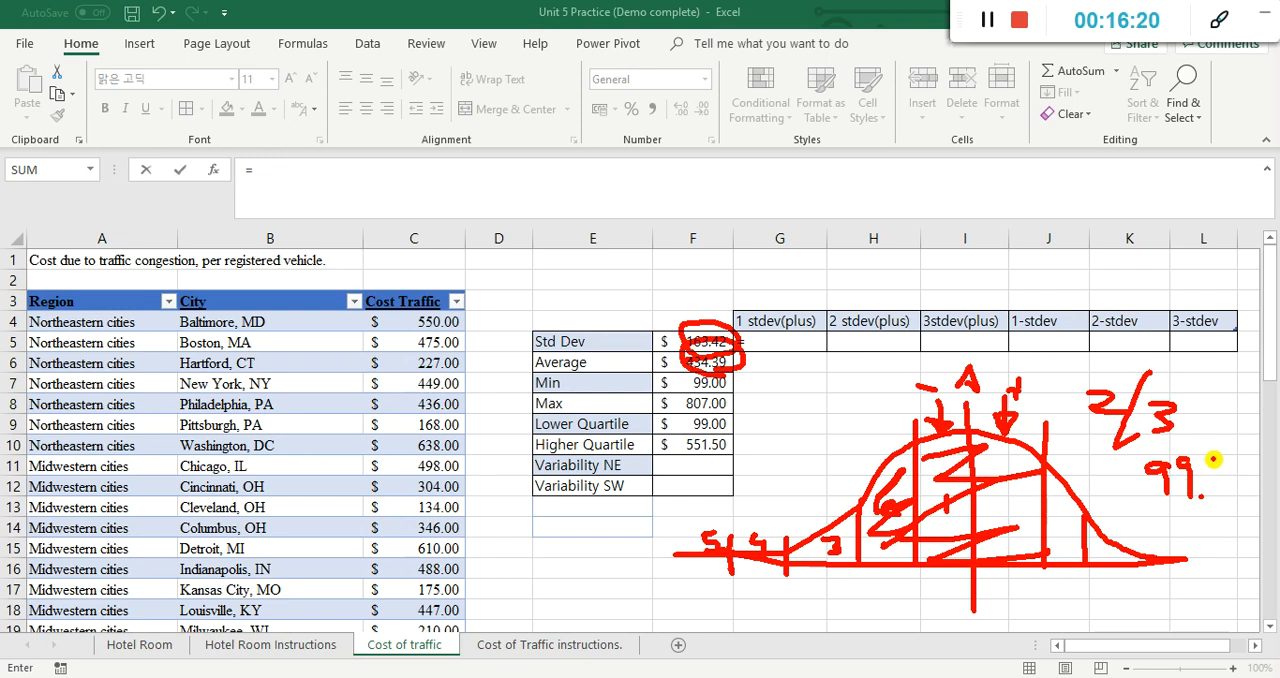
drag(1213, 459, 1215, 494)
mouse_move(821, 450)
mouse_down()
mouse_move(823, 486)
mouse_move(810, 476)
mouse_up()
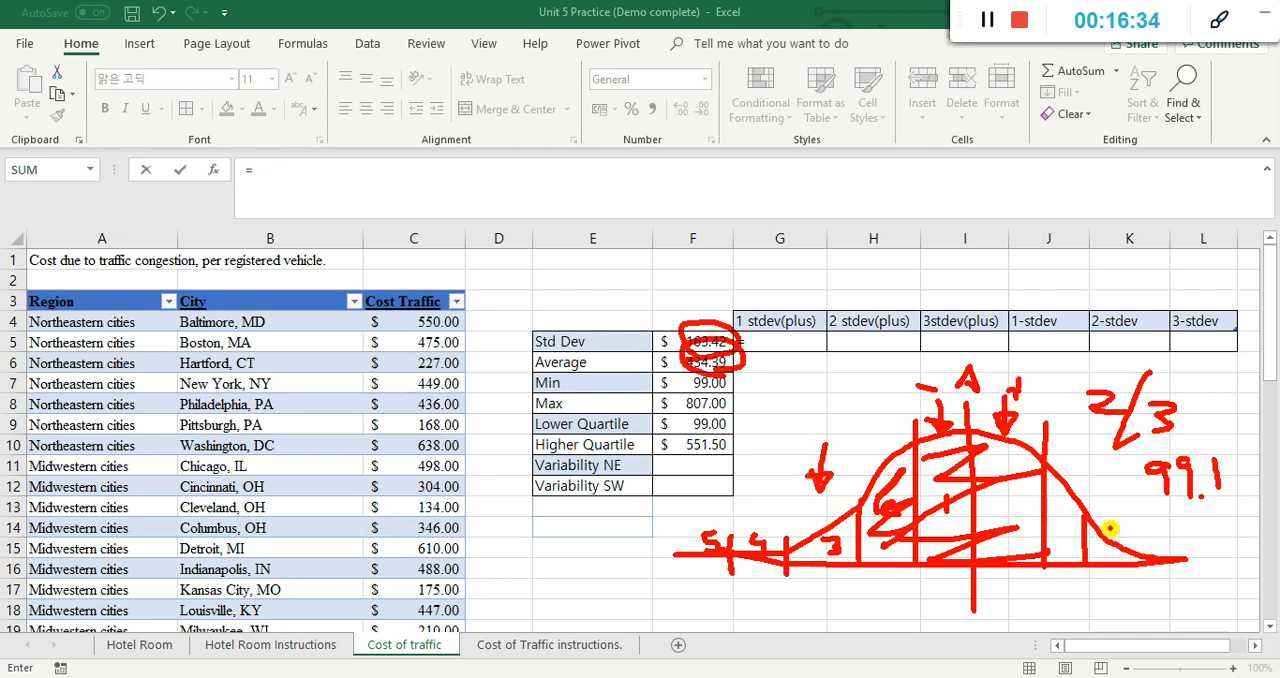
mouse_move(1207, 516)
mouse_down()
mouse_move(1206, 580)
mouse_move(1180, 535)
mouse_move(1236, 540)
mouse_up()
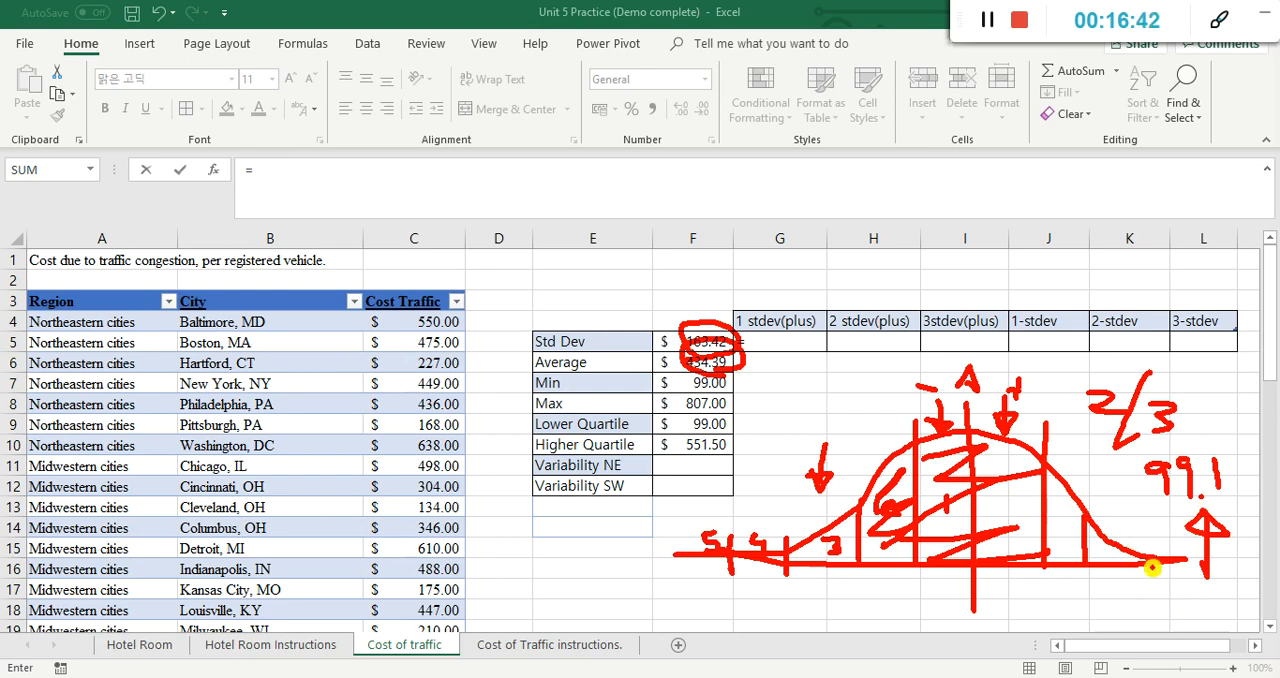
Step: Complete the formula in G5 as =F6+F5 to add one standard deviation to the average
key(XF86AudioLowerVolume)
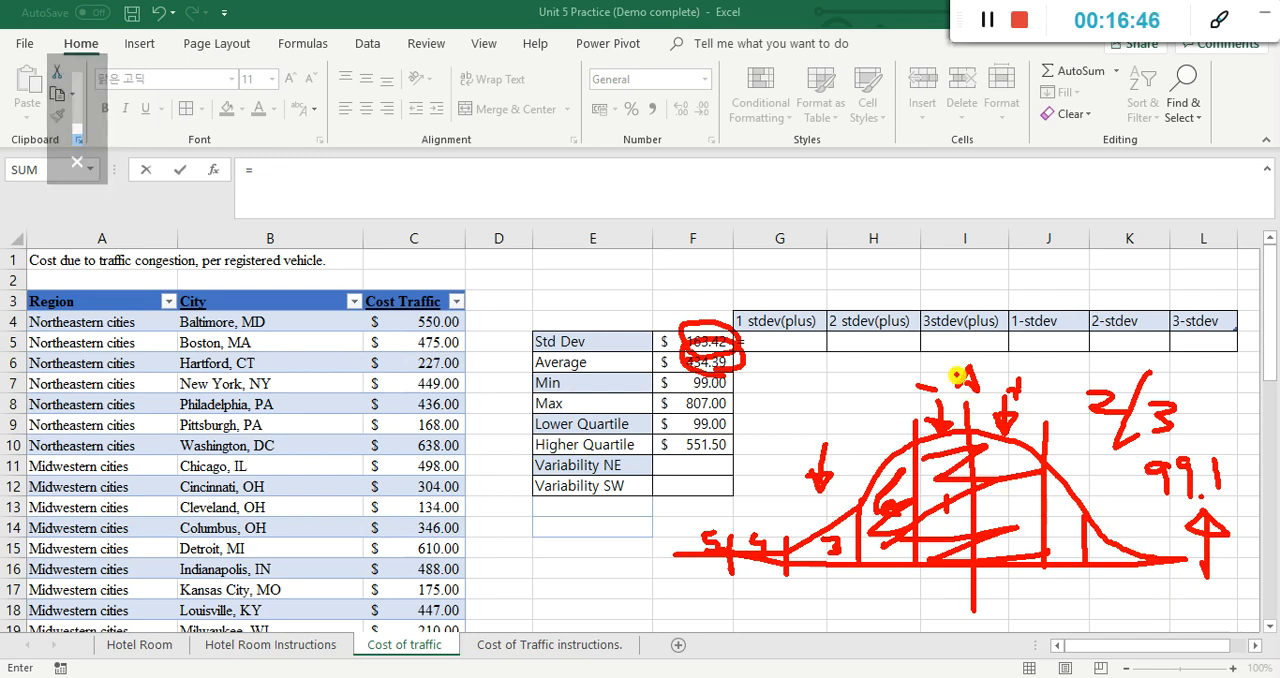
key(Escape)
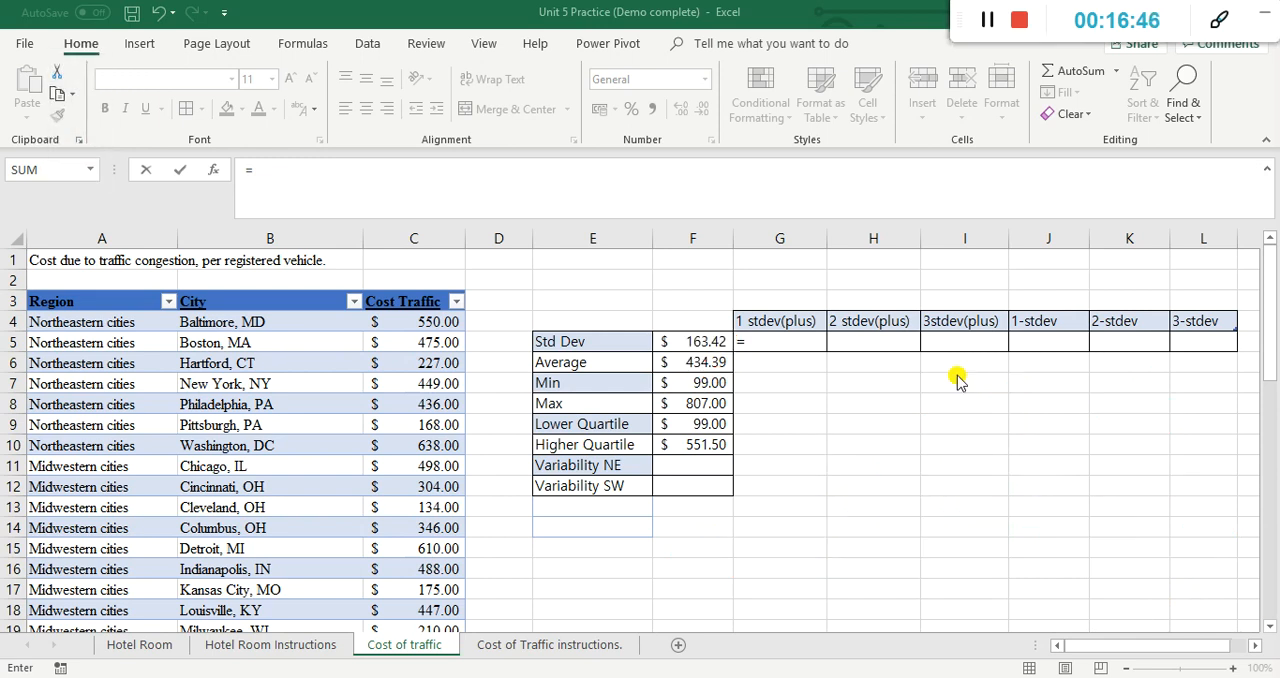
click(770, 344)
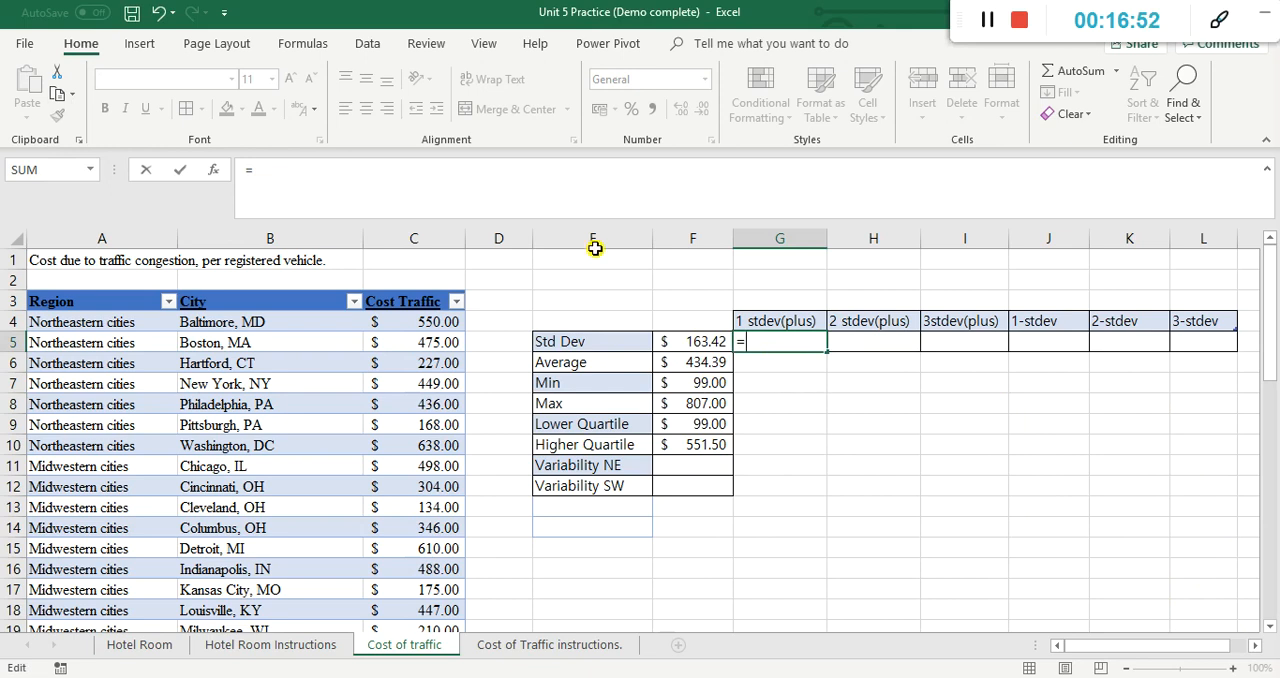
click(704, 367)
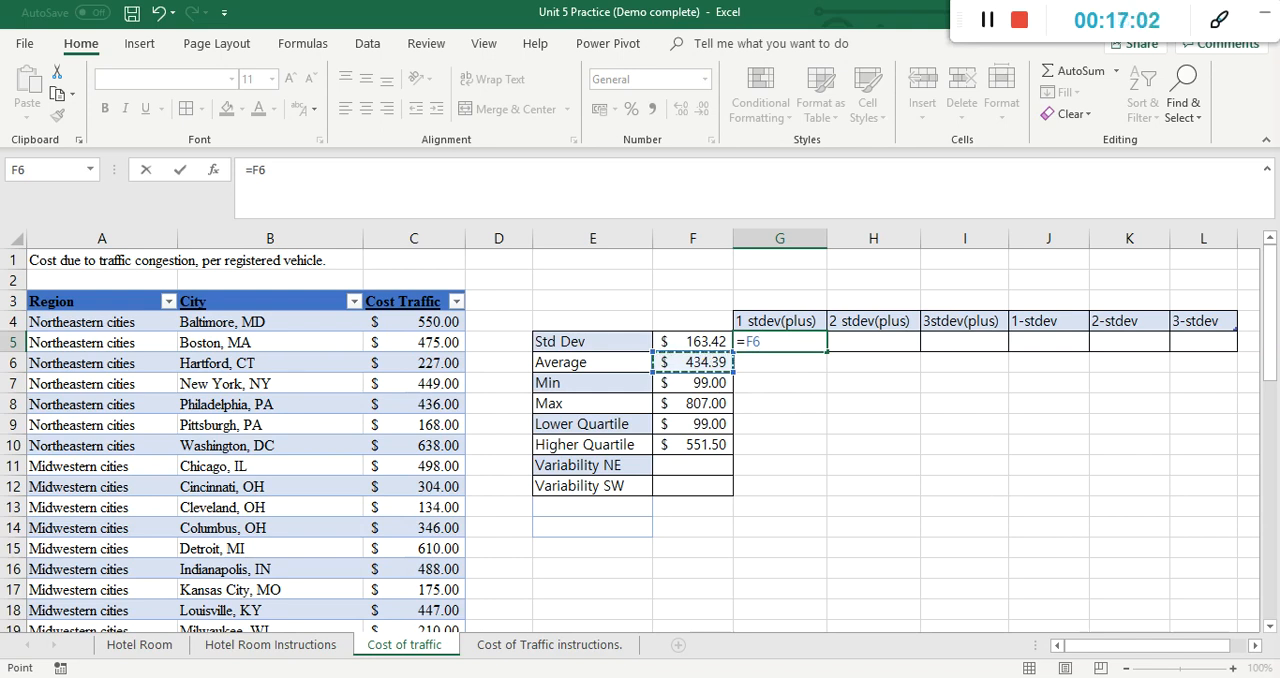
mouse_move(698, 372)
mouse_down()
mouse_move(730, 370)
mouse_move(682, 350)
mouse_move(669, 368)
mouse_move(768, 352)
mouse_move(744, 330)
mouse_move(750, 360)
mouse_up()
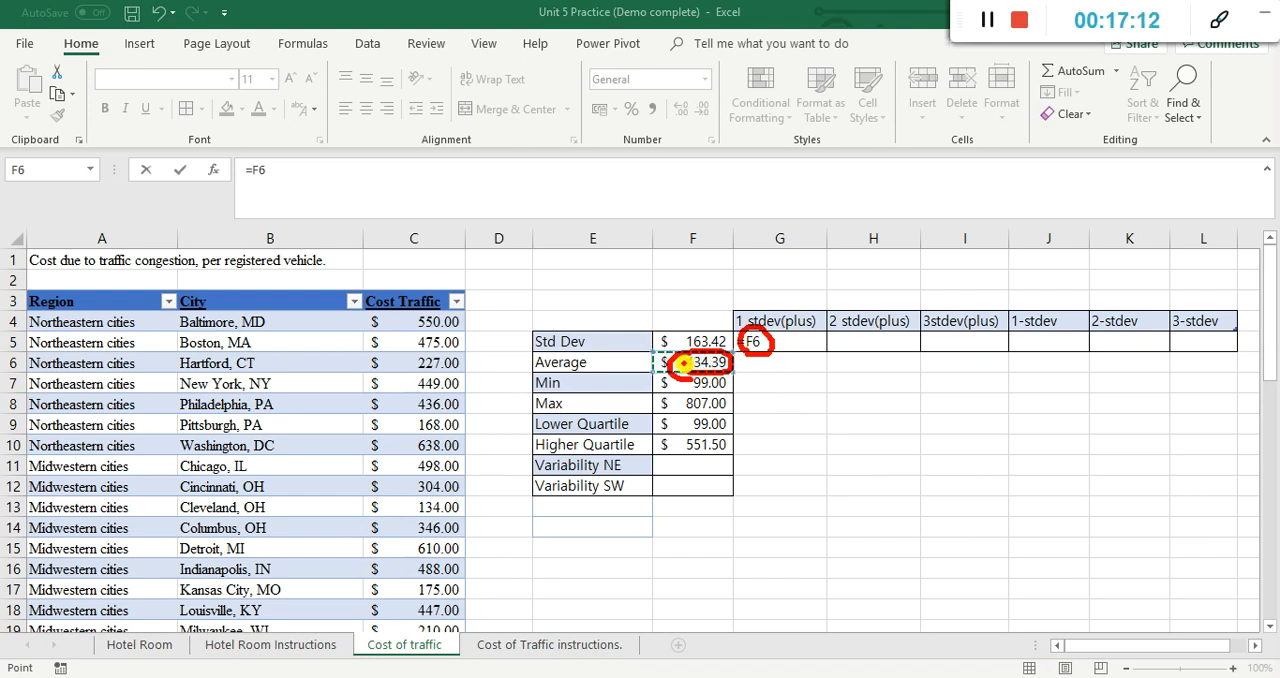
drag(755, 380, 769, 376)
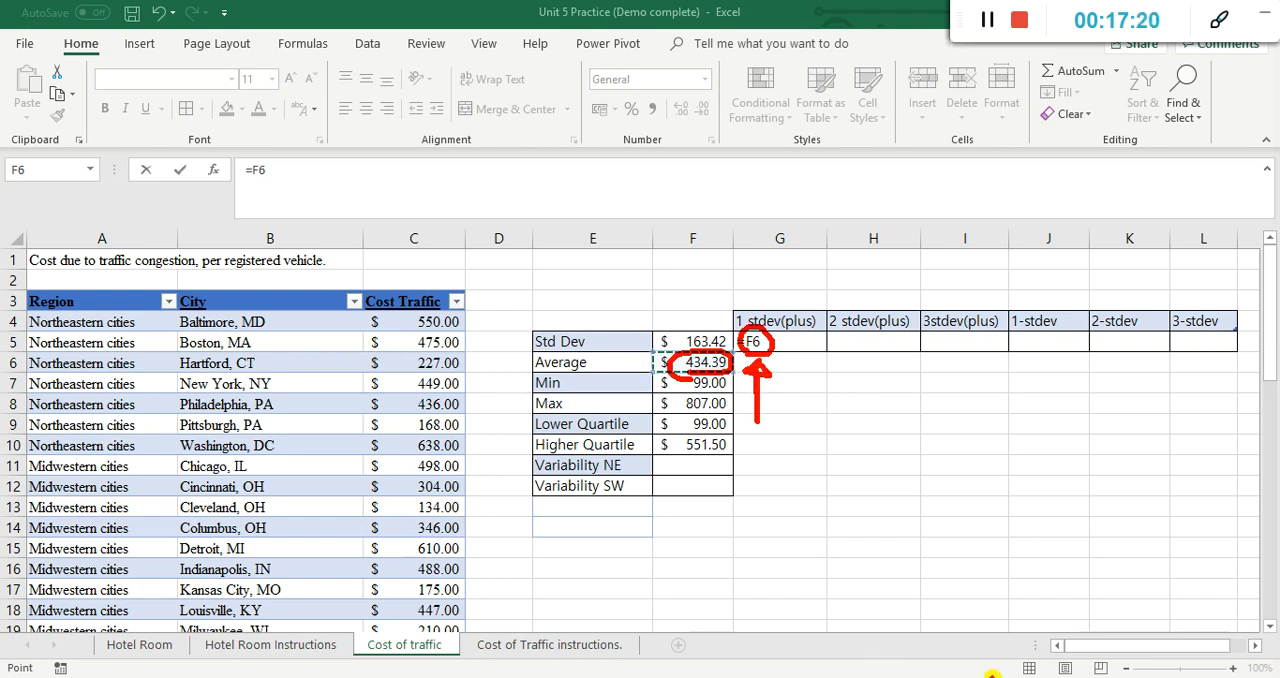
click(992, 677)
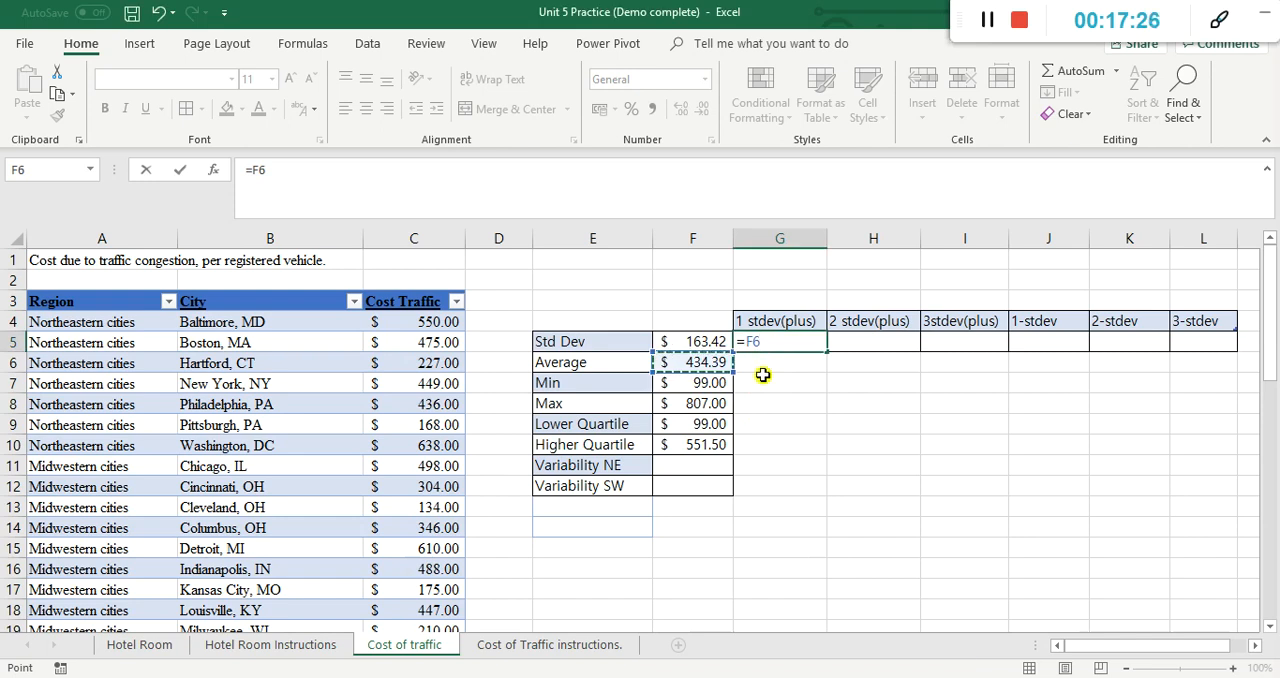
text(+)
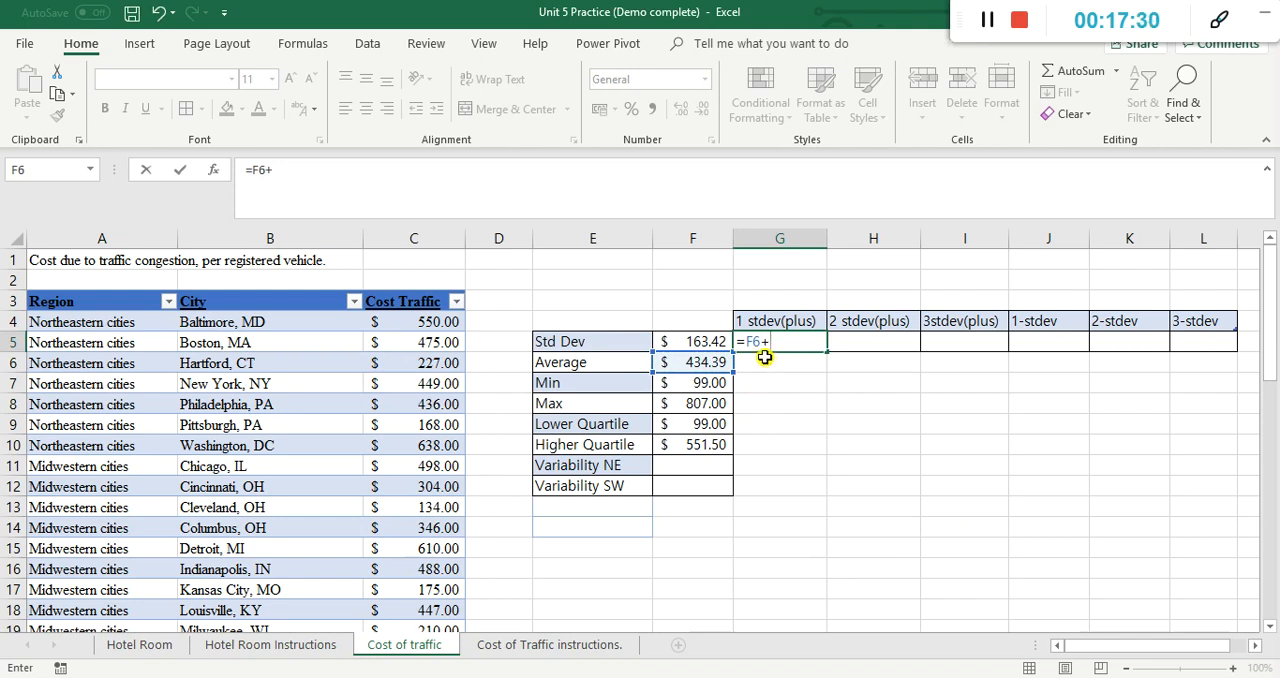
click(712, 342)
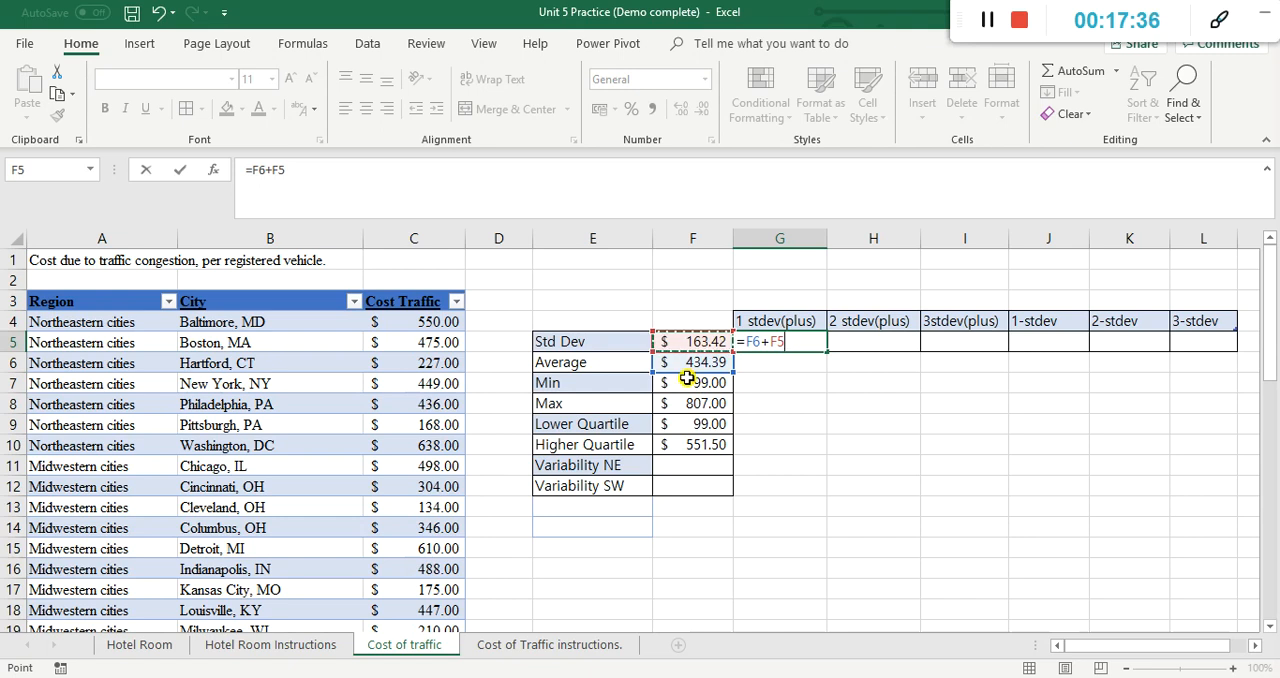
key(Return)
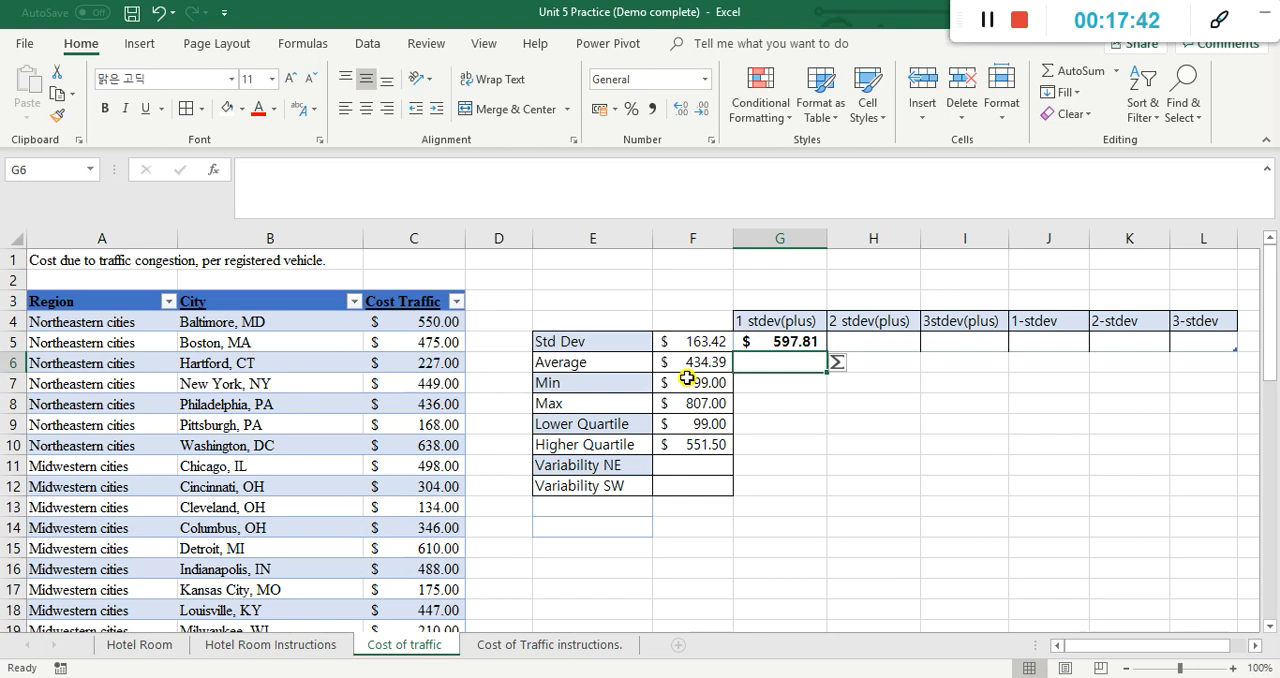
Step: Enter the same sum with fixed numbers in G6 as =434.39+163.42
double_click(757, 364)
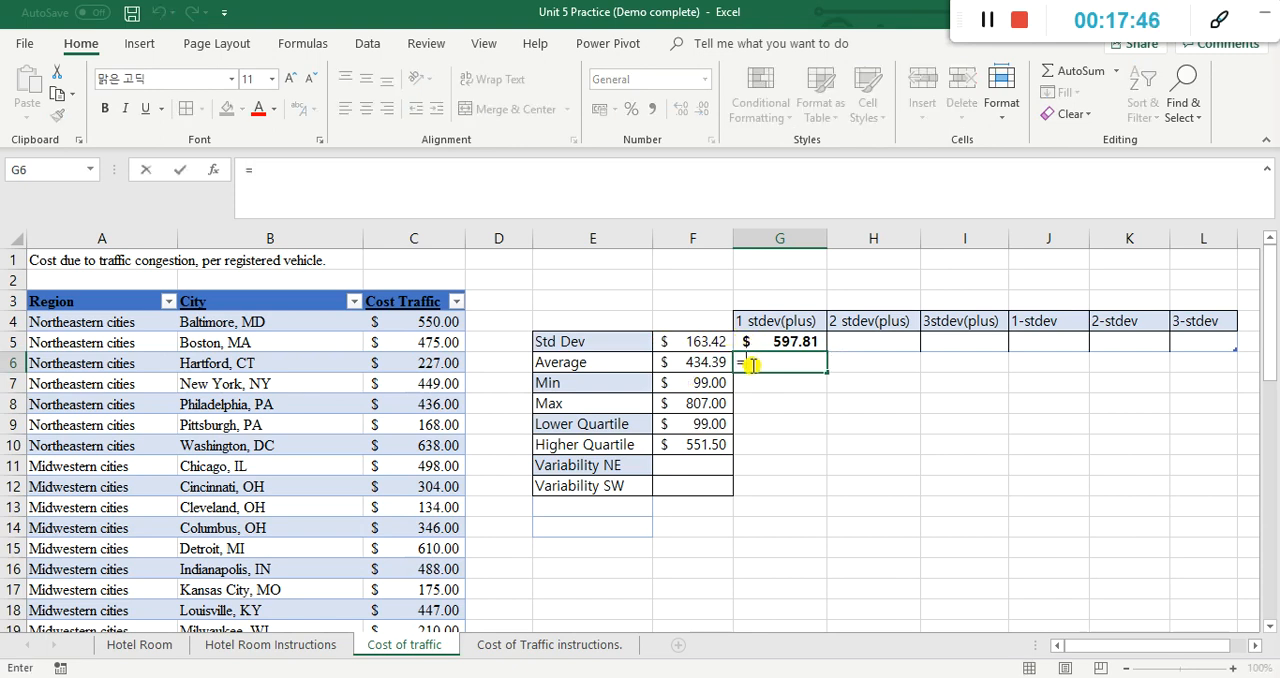
text(=)
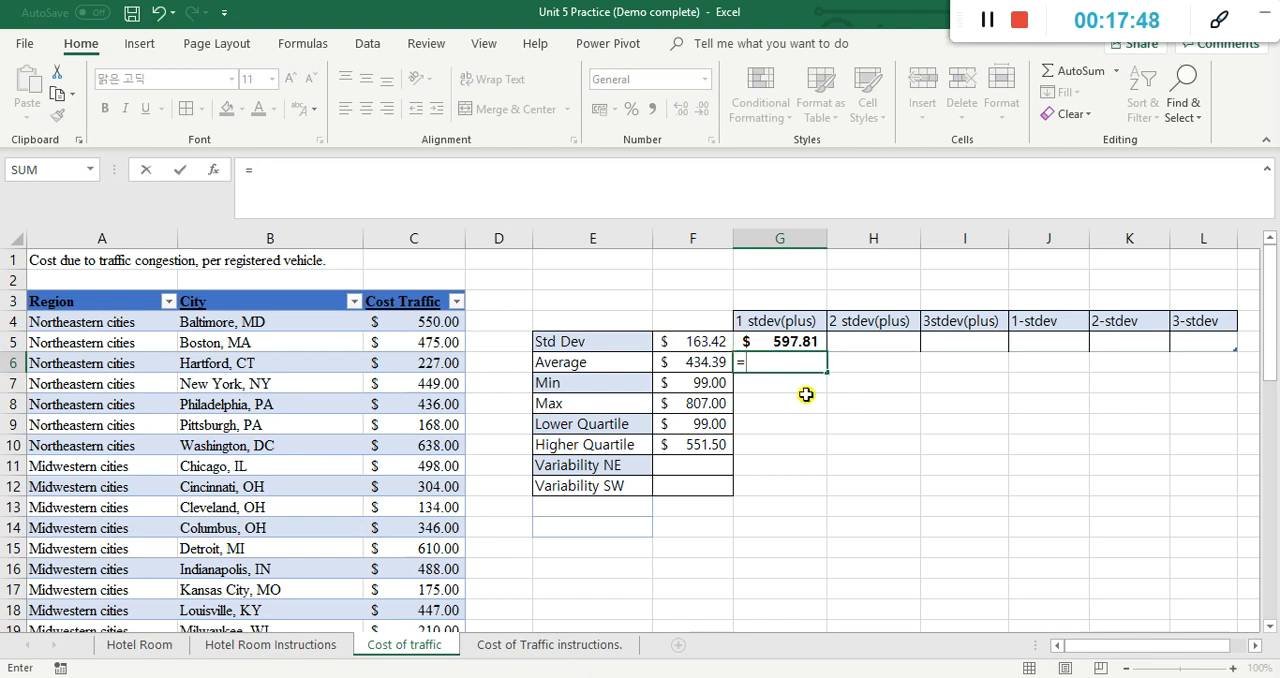
text(434.39+)
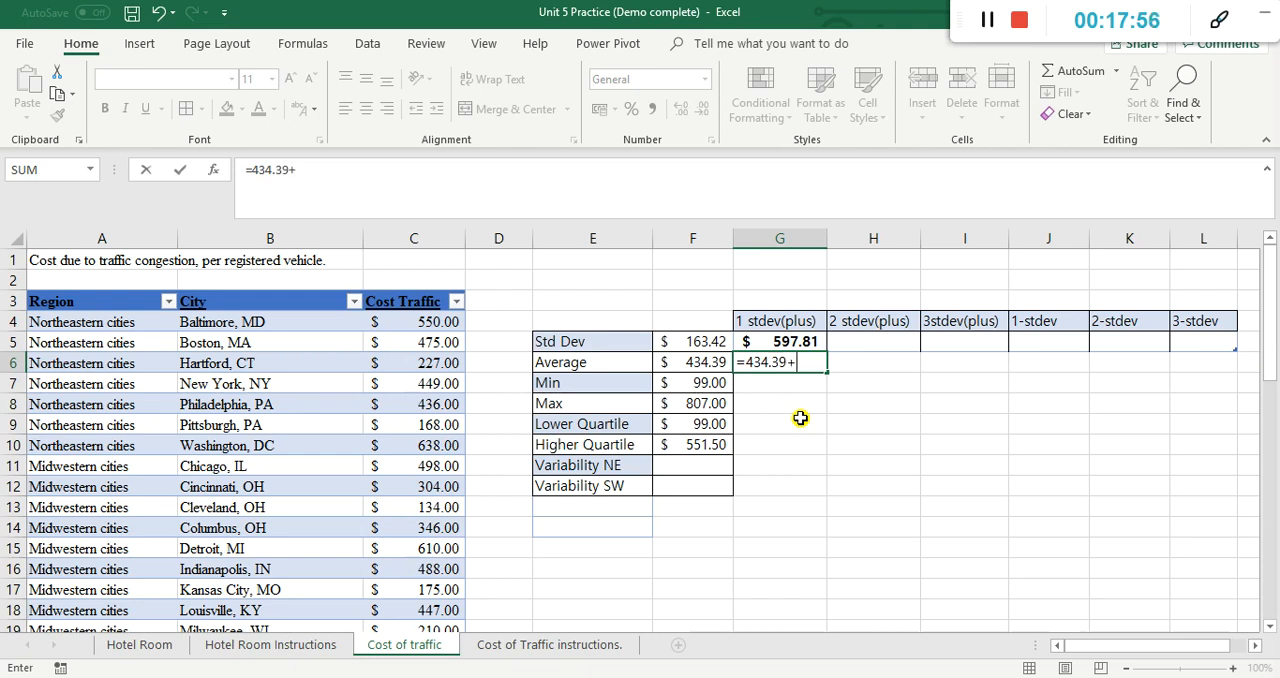
text(163.42)
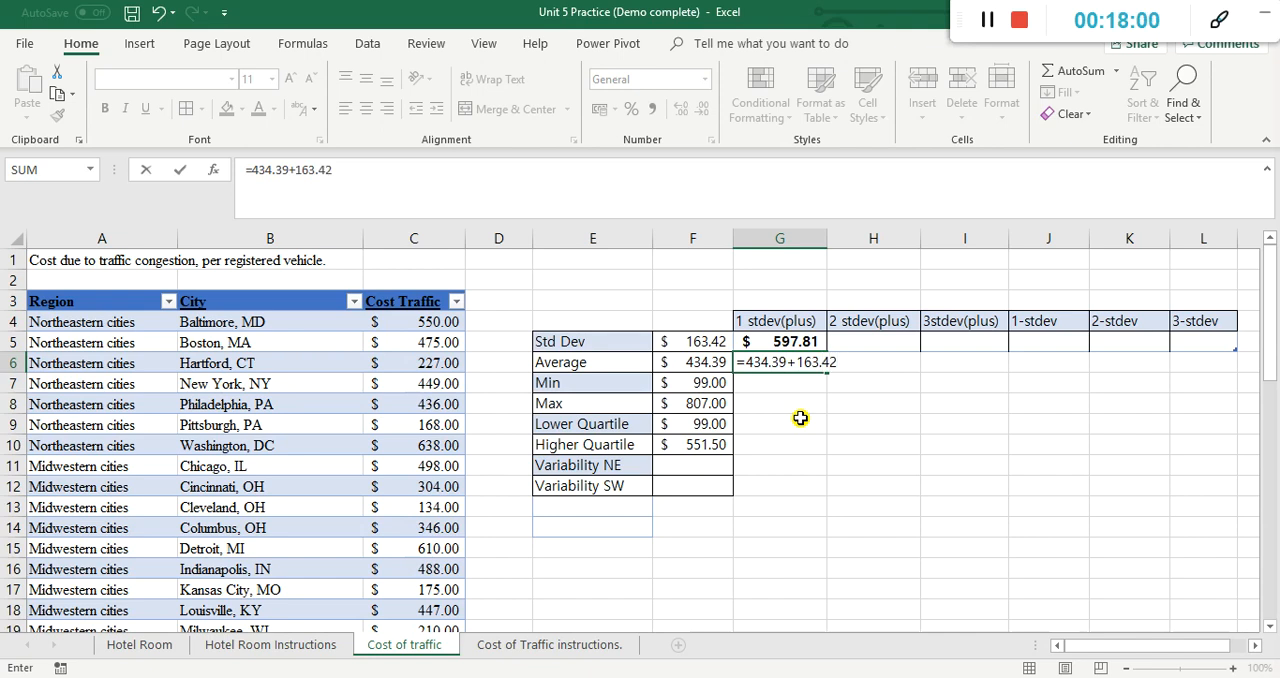
key(Return)
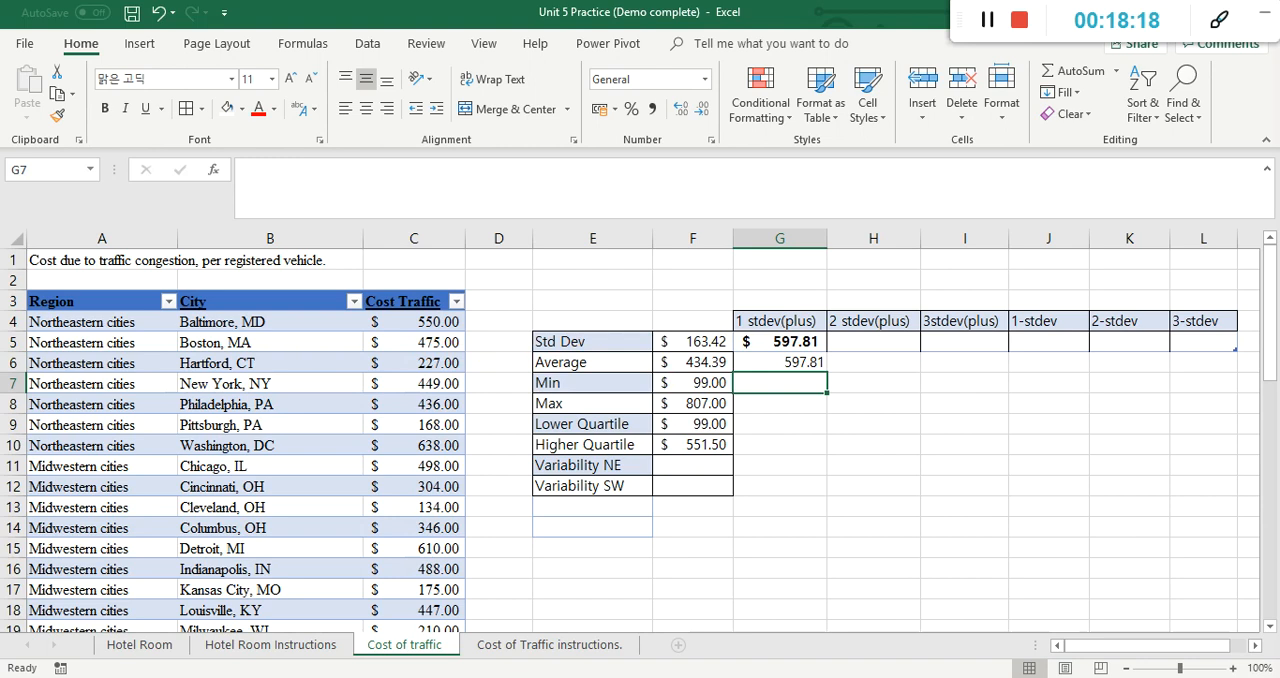
mouse_move(768, 356)
mouse_down()
mouse_move(790, 357)
mouse_move(799, 320)
mouse_move(760, 335)
mouse_move(770, 352)
mouse_up()
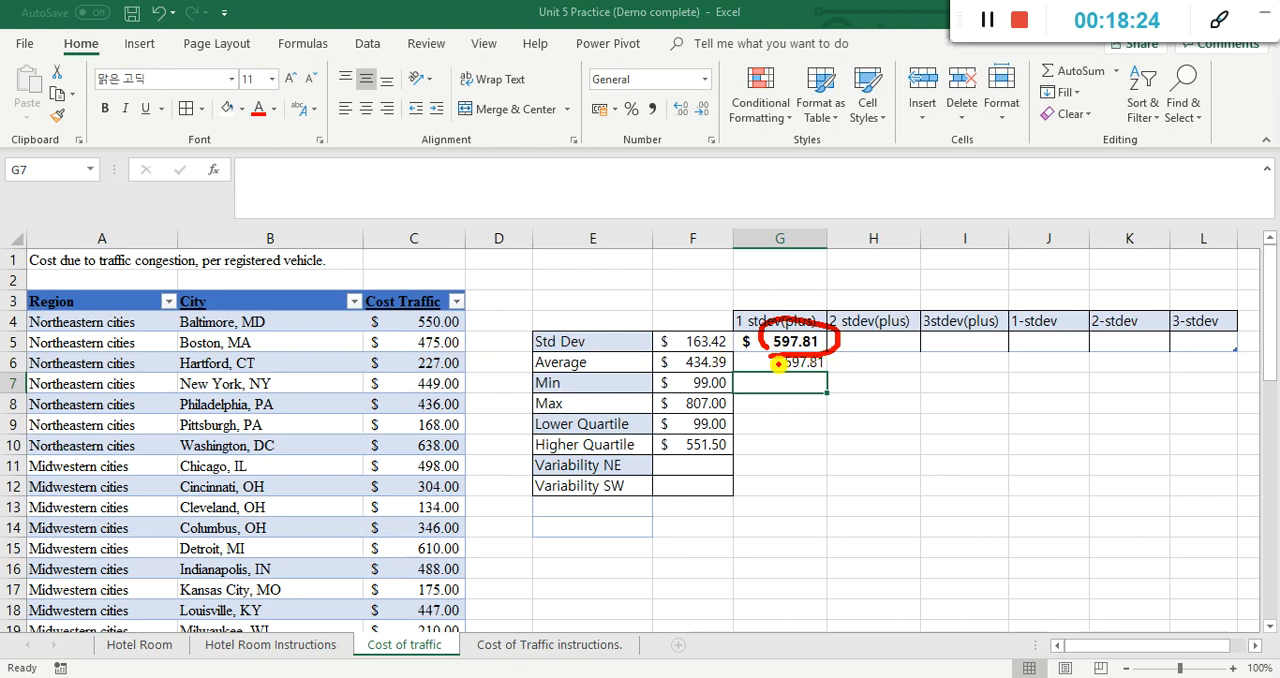
drag(748, 364, 758, 365)
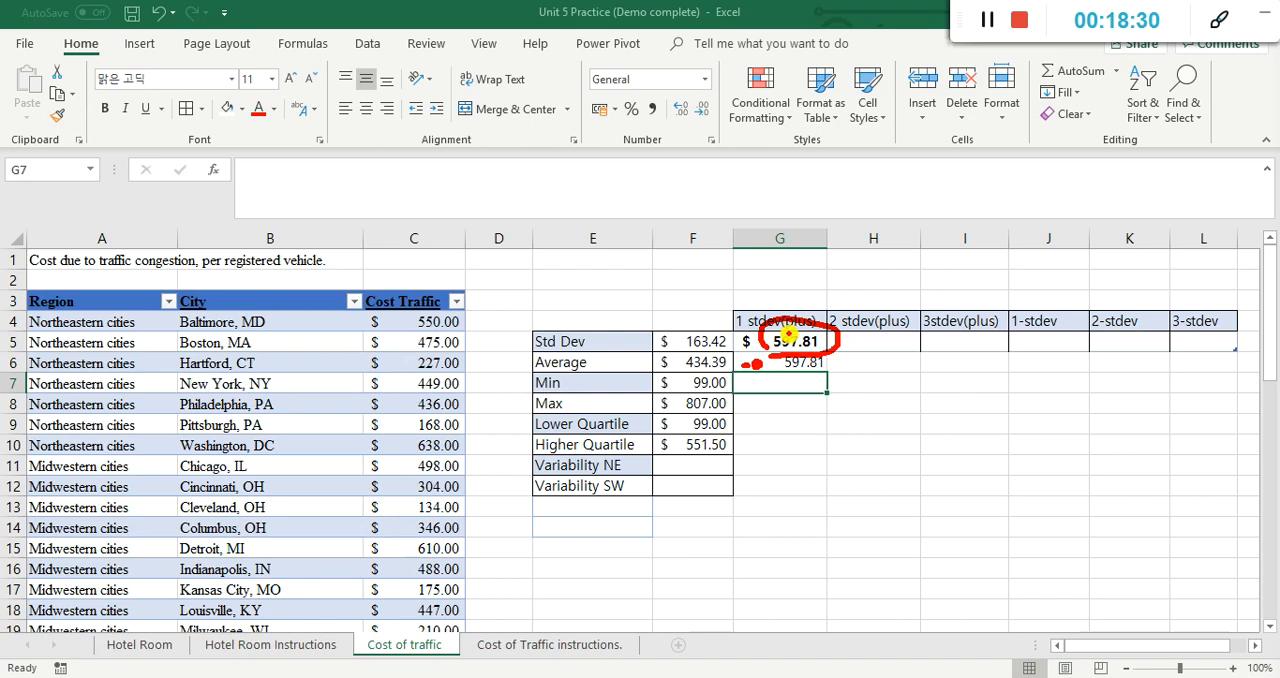
mouse_move(708, 350)
mouse_down()
mouse_move(712, 320)
mouse_move(690, 356)
mouse_move(714, 378)
mouse_move(738, 354)
mouse_move(728, 347)
mouse_up()
mouse_move(790, 374)
mouse_down()
mouse_move(828, 368)
mouse_move(778, 358)
mouse_move(792, 378)
mouse_up()
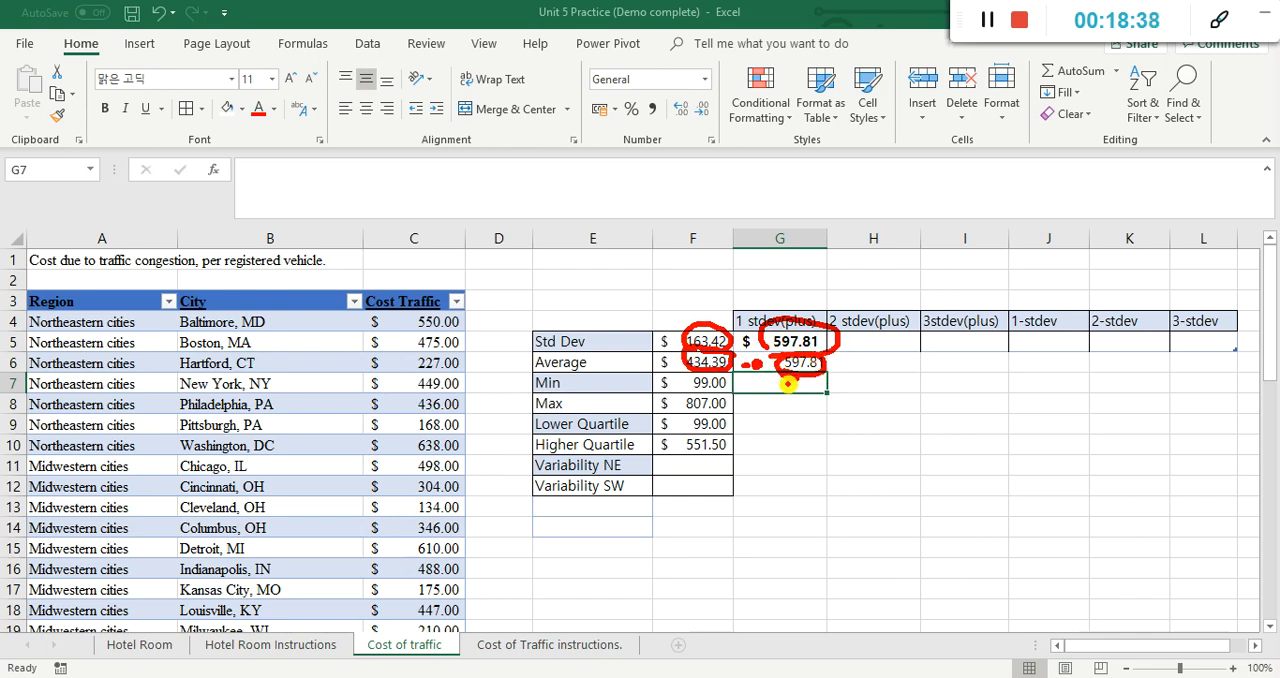
key(Escape)
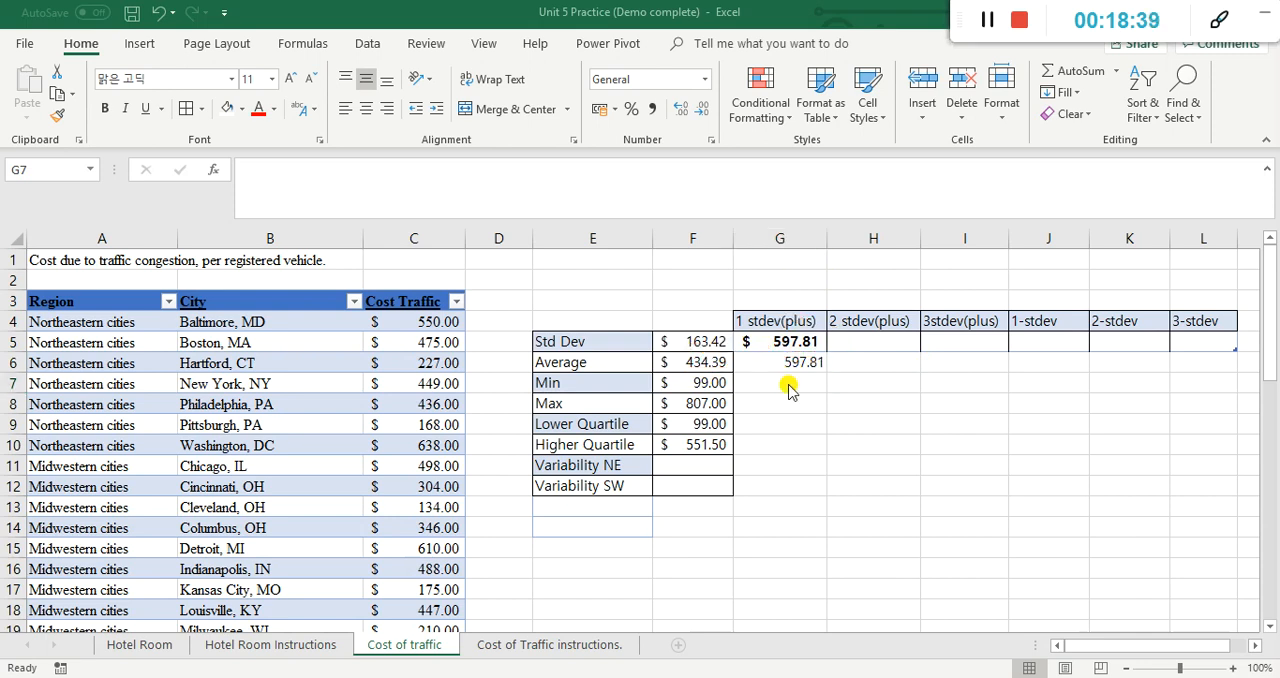
Step: Set Boston's traffic cost in C5 to 0 and compare the cell-reference formula in G5 with the fixed-number one in G6
click(432, 340)
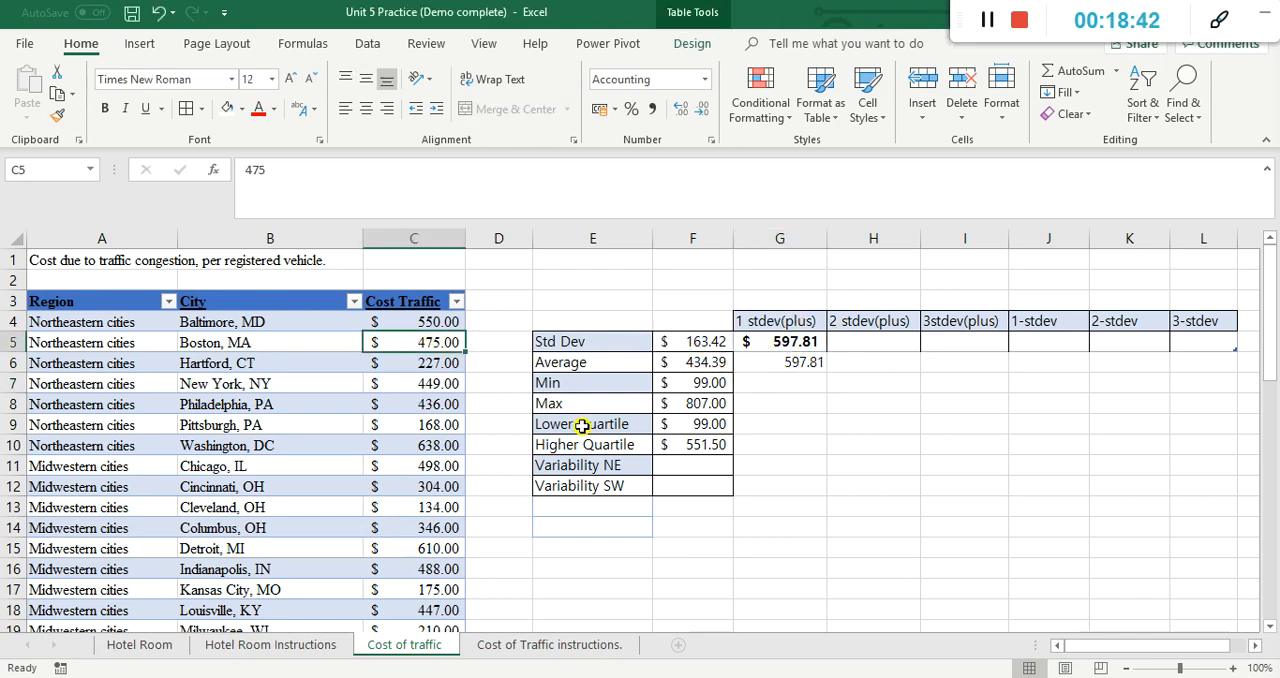
text(0)
key(Return)
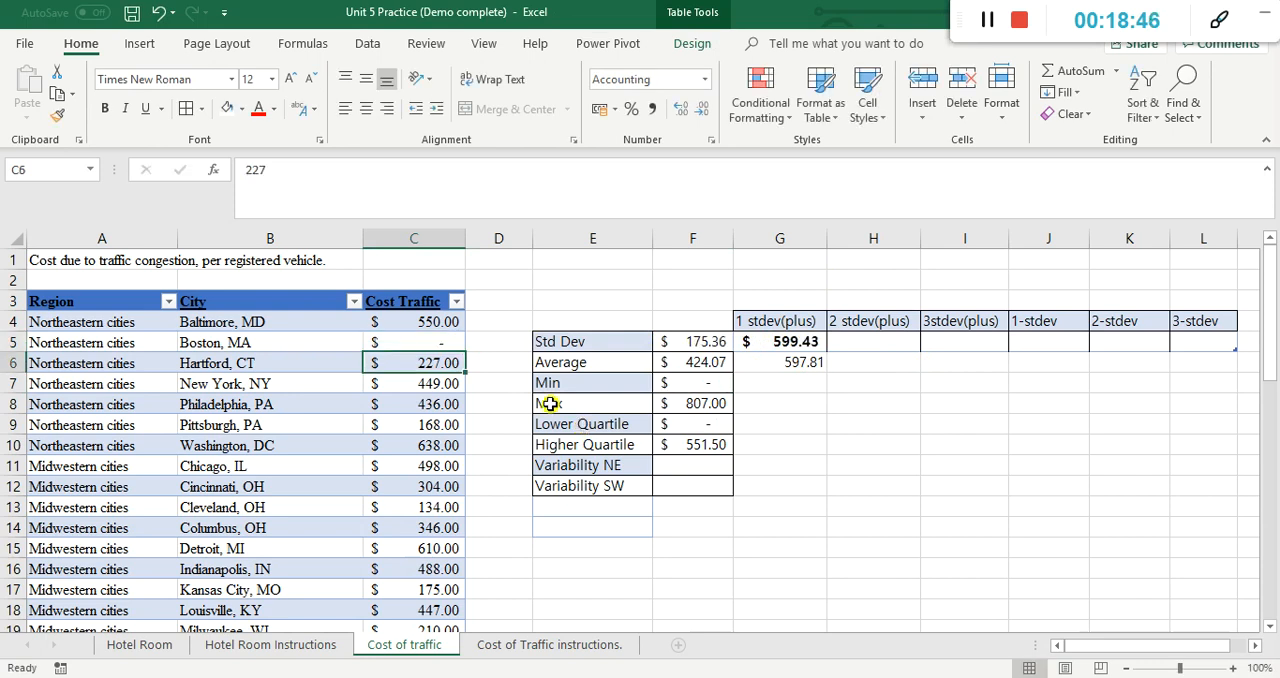
click(704, 364)
click(702, 342)
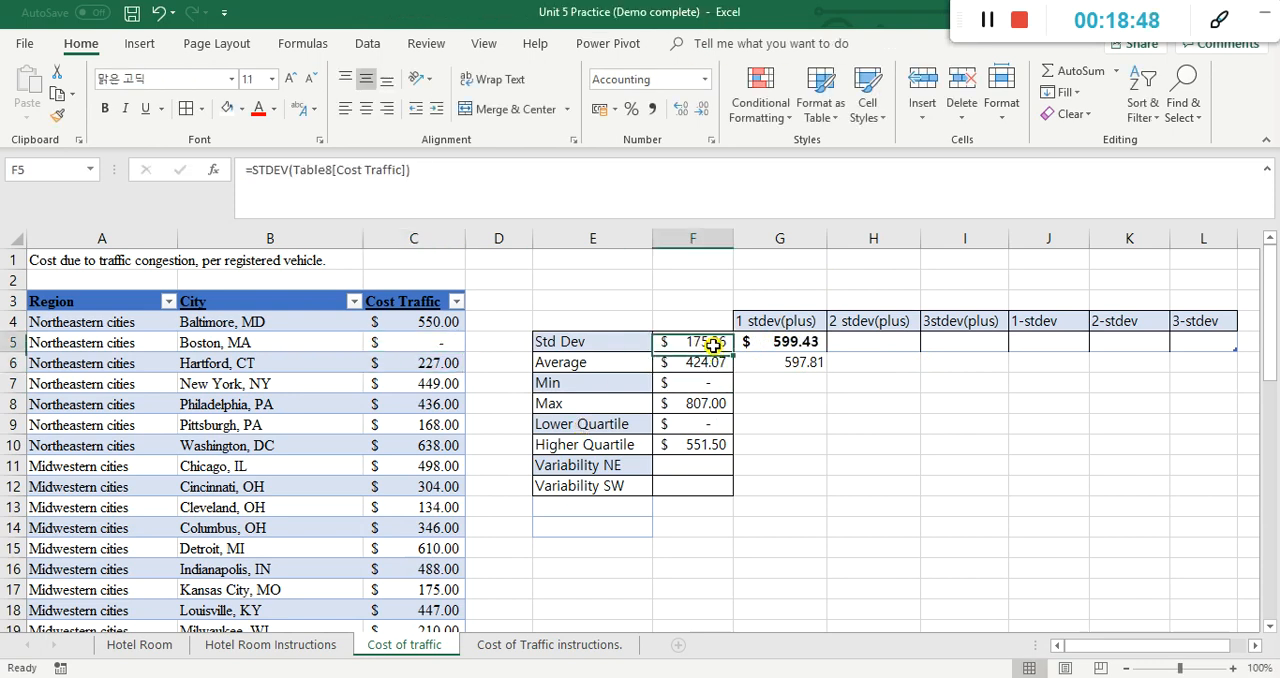
click(772, 342)
click(780, 364)
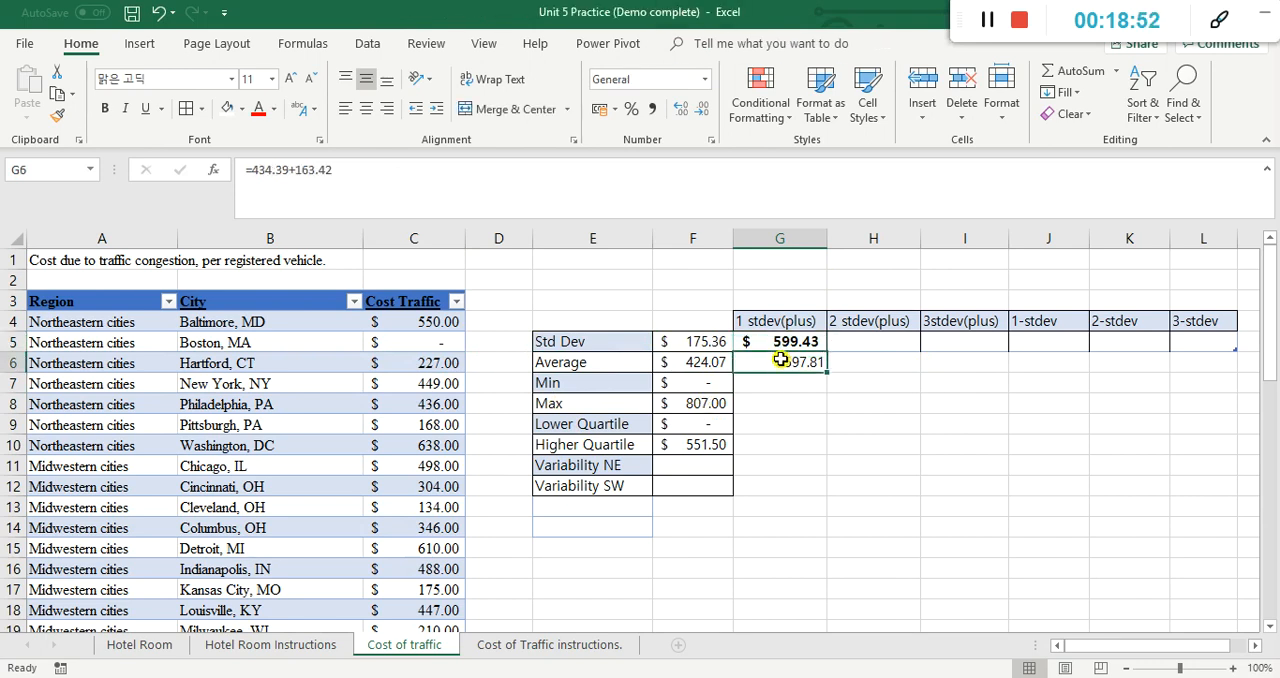
drag(340, 169, 258, 169)
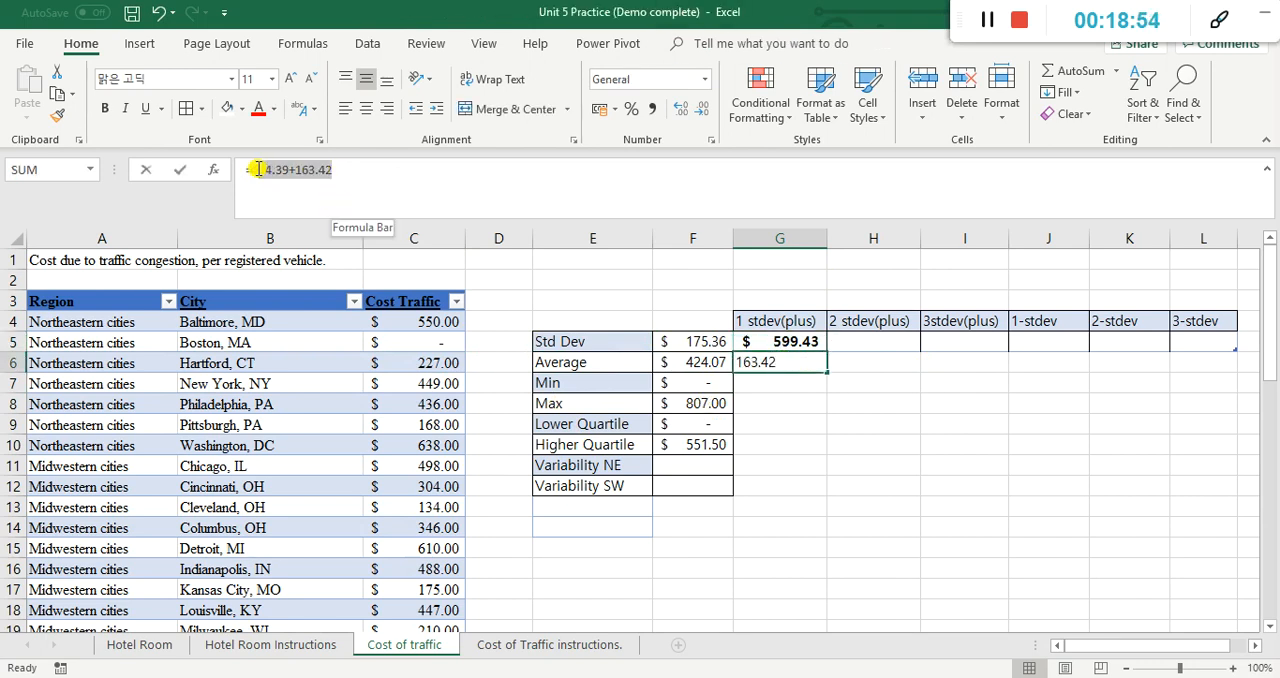
click(894, 485)
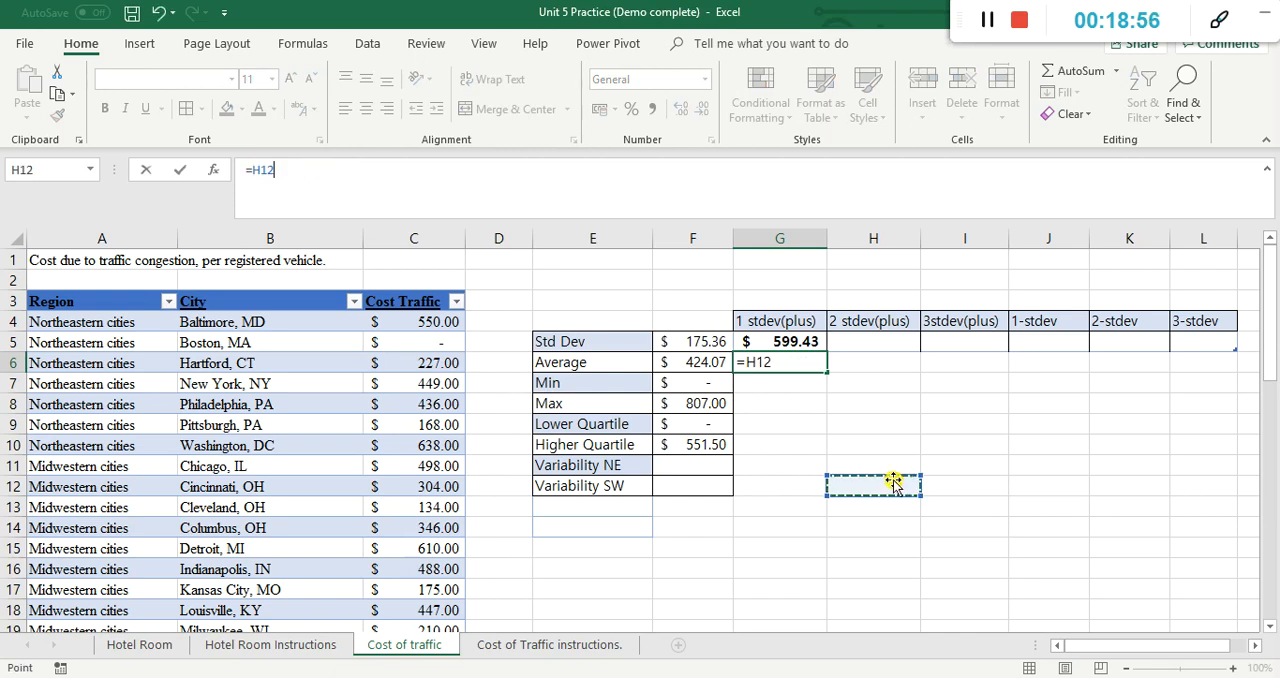
click(850, 426)
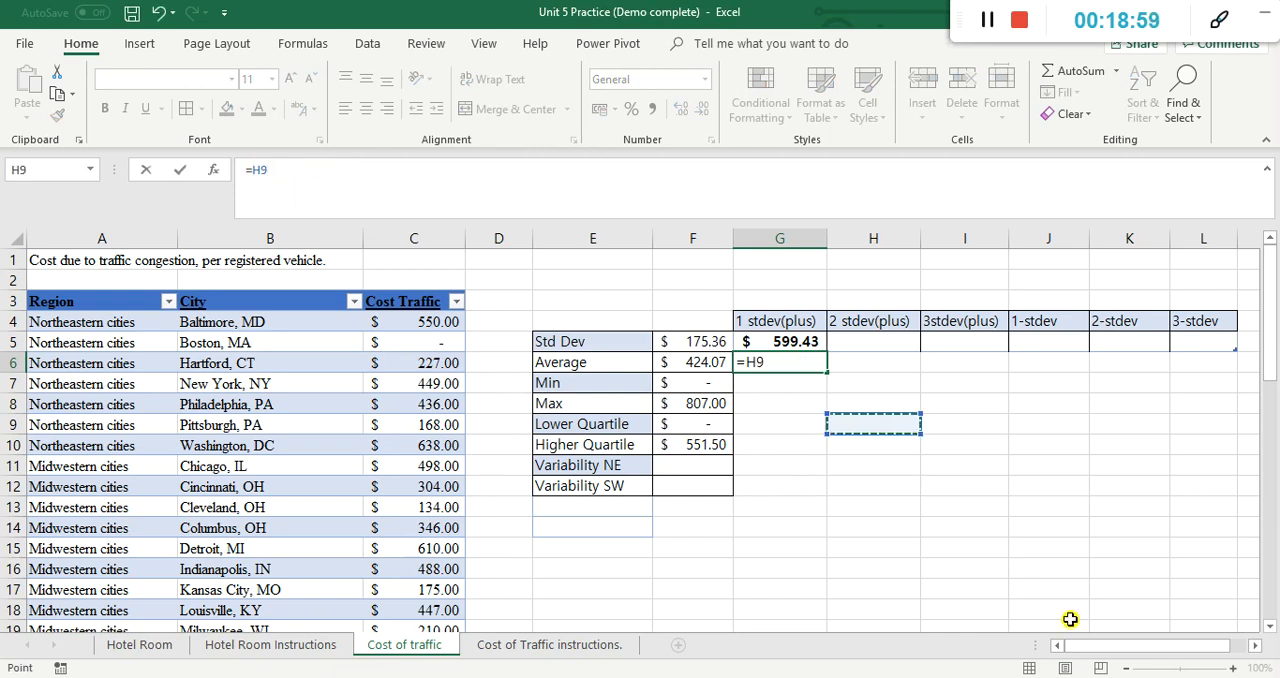
key(Escape)
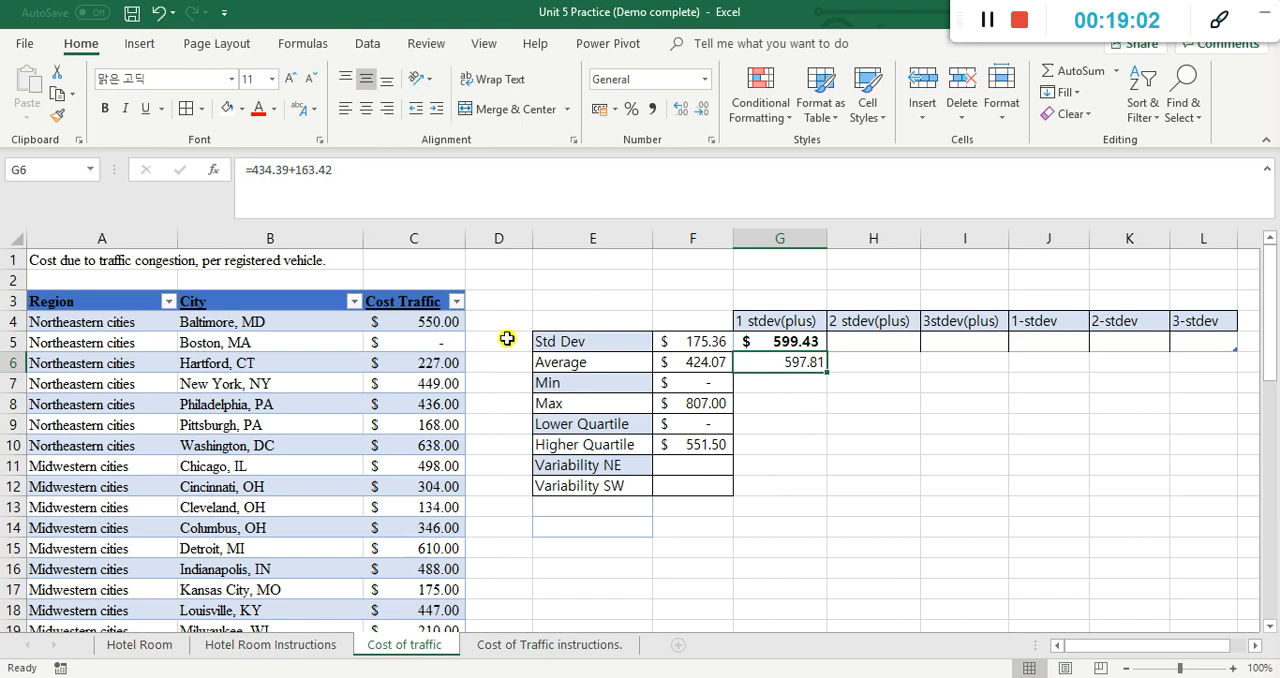
Step: Undo the change to Boston's traffic cost in C5 and the fixed-number formula entry in G6
click(452, 342)
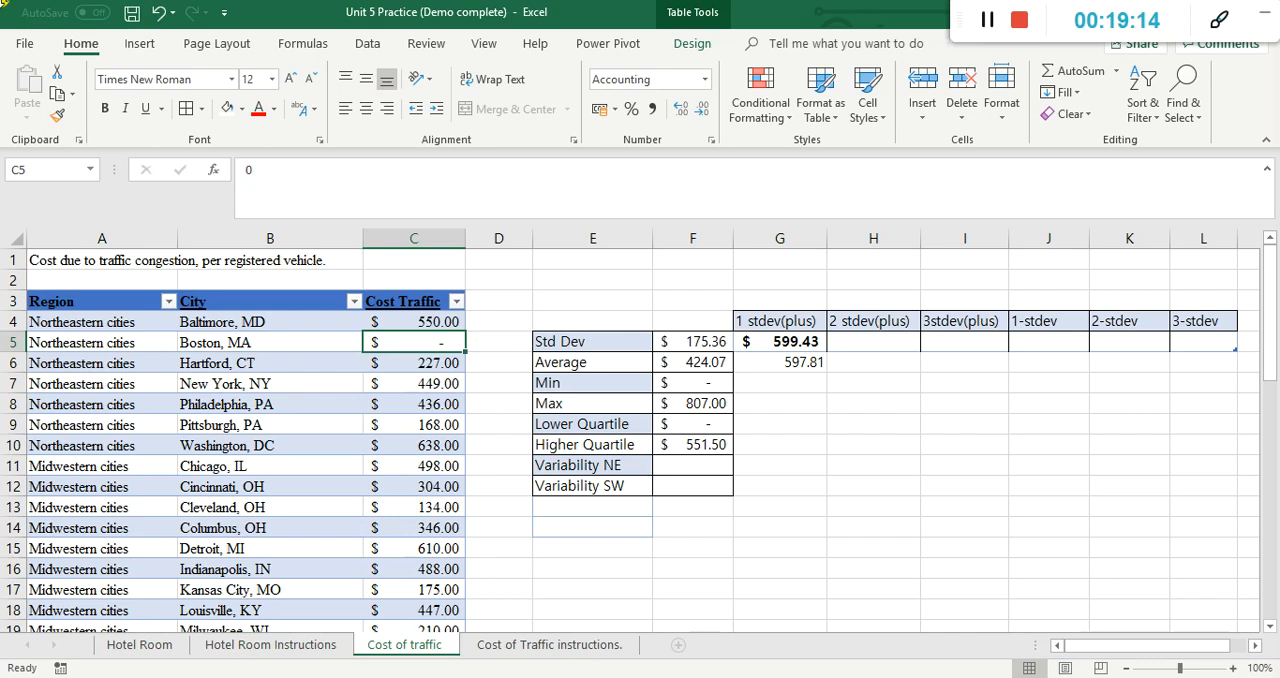
click(157, 12)
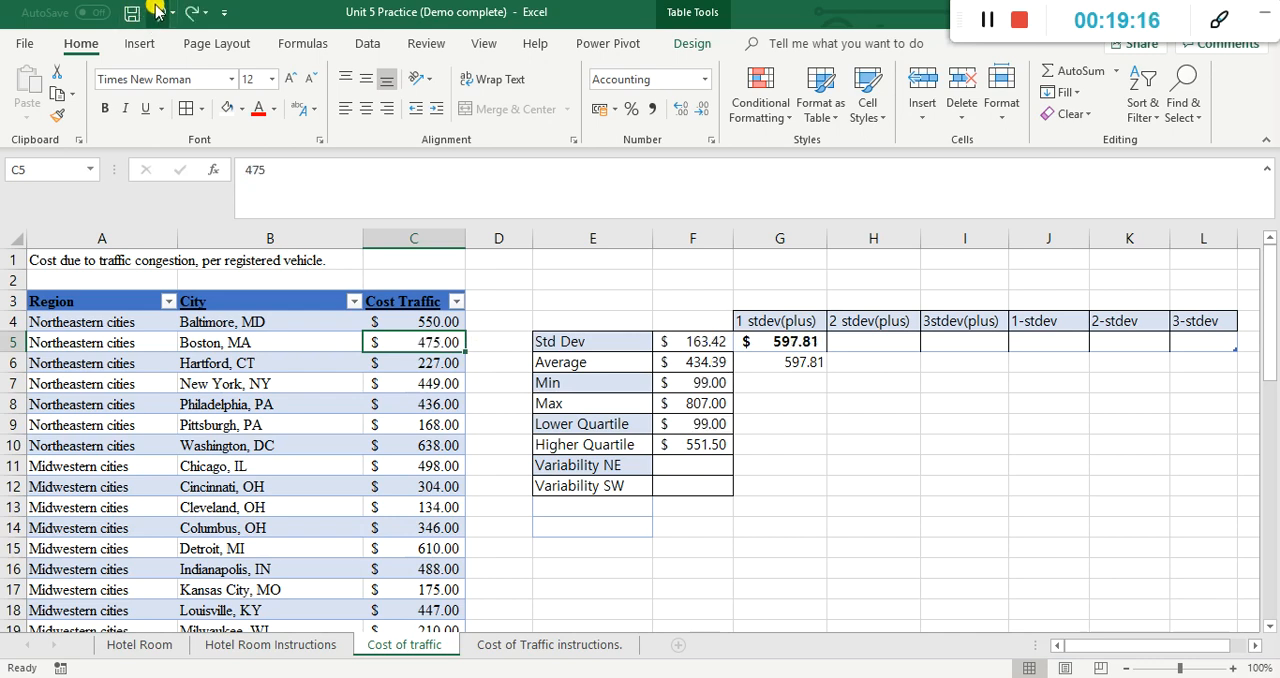
click(157, 12)
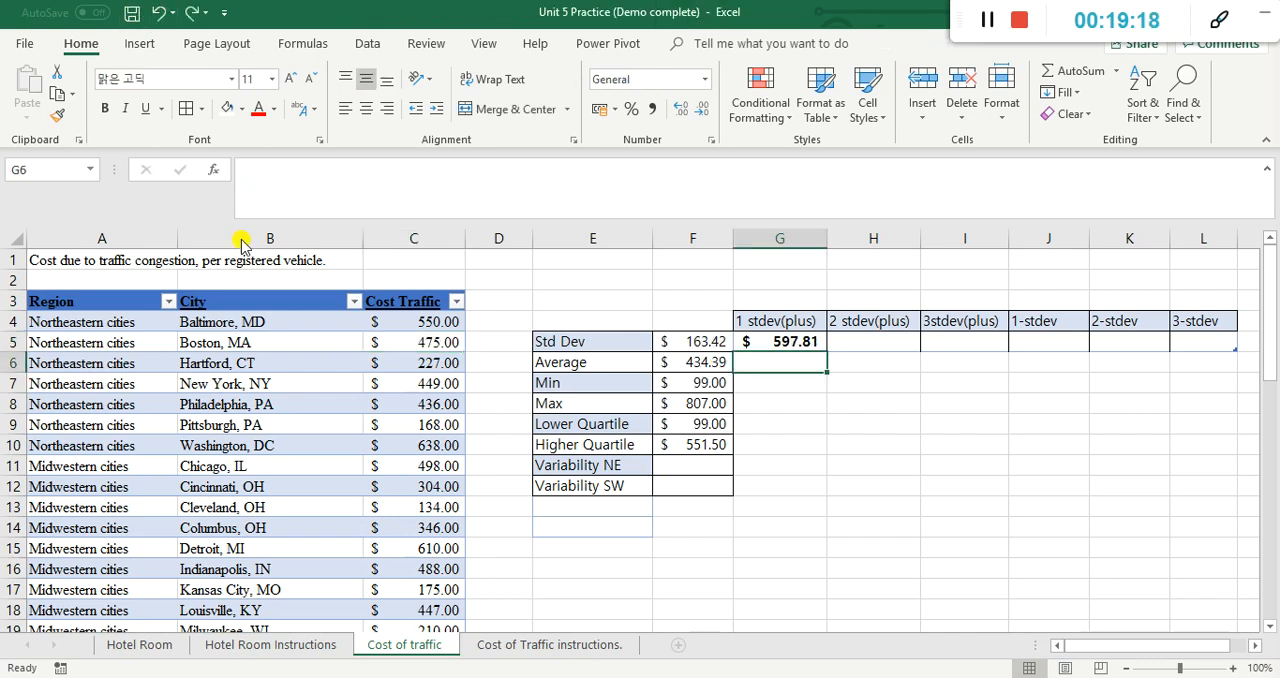
Step: Enter =Table3[[#Totals],[Column1]]+F5 in H5 to add a second standard deviation to the one-deviation value in G5
click(803, 347)
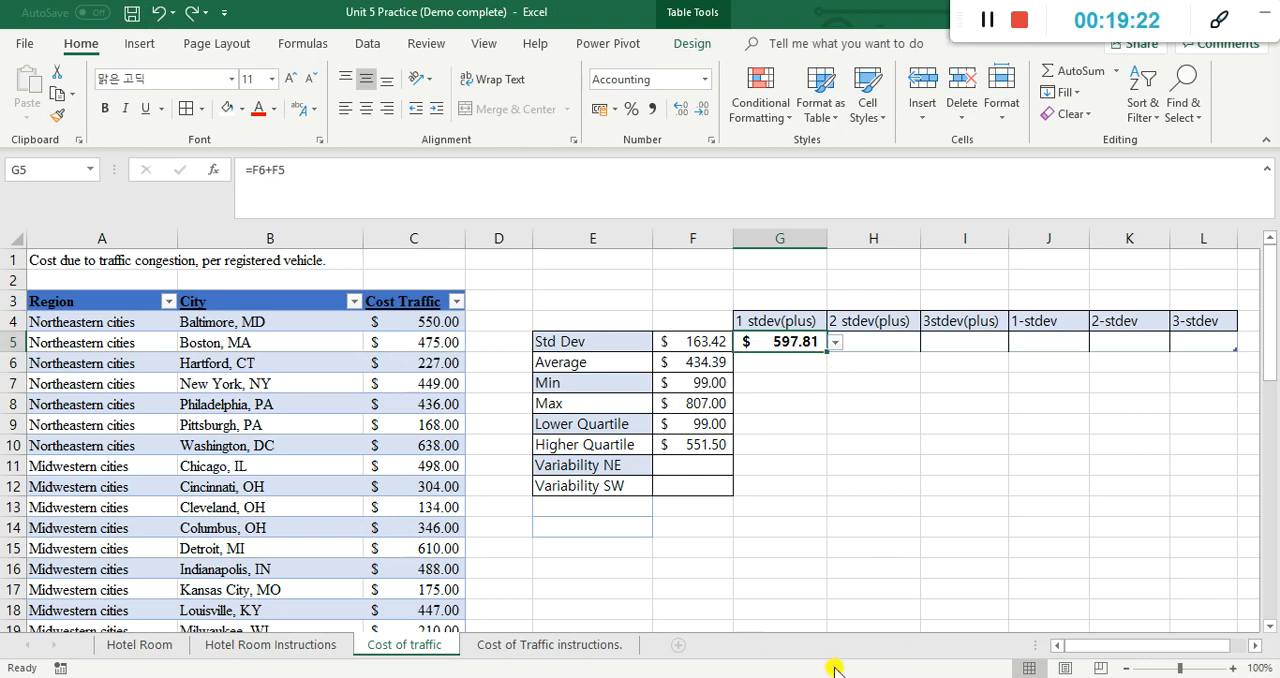
click(708, 360)
click(705, 345)
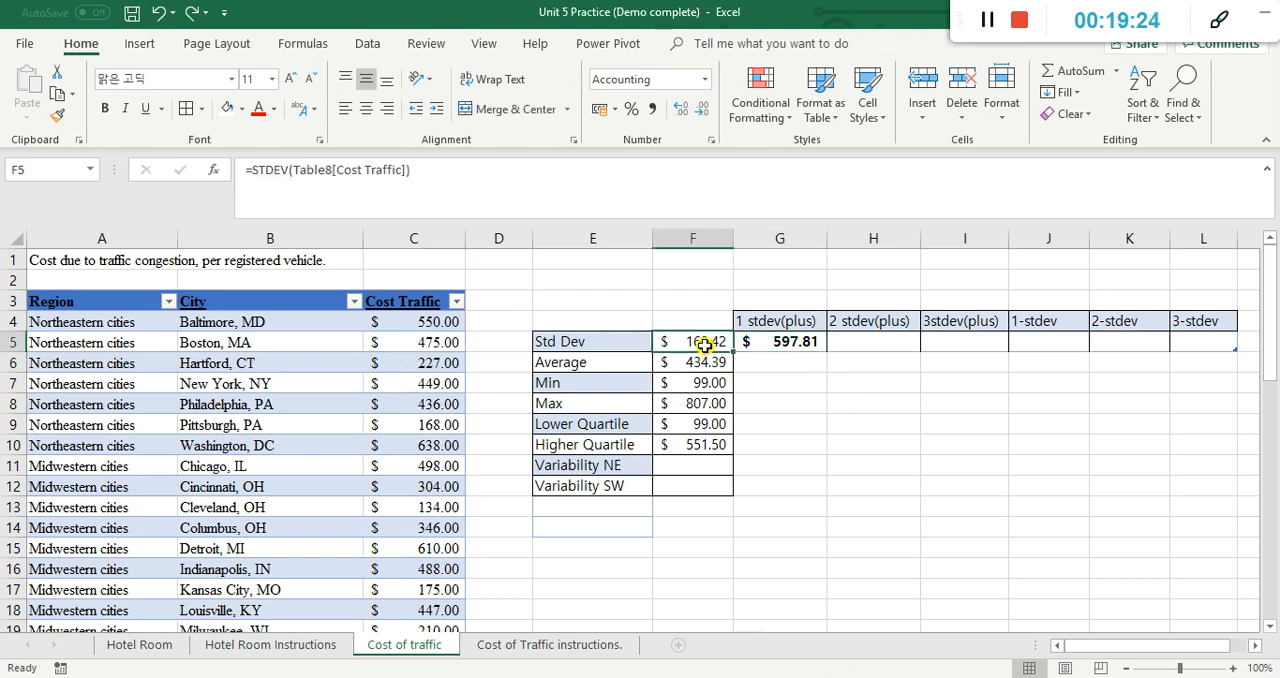
click(851, 346)
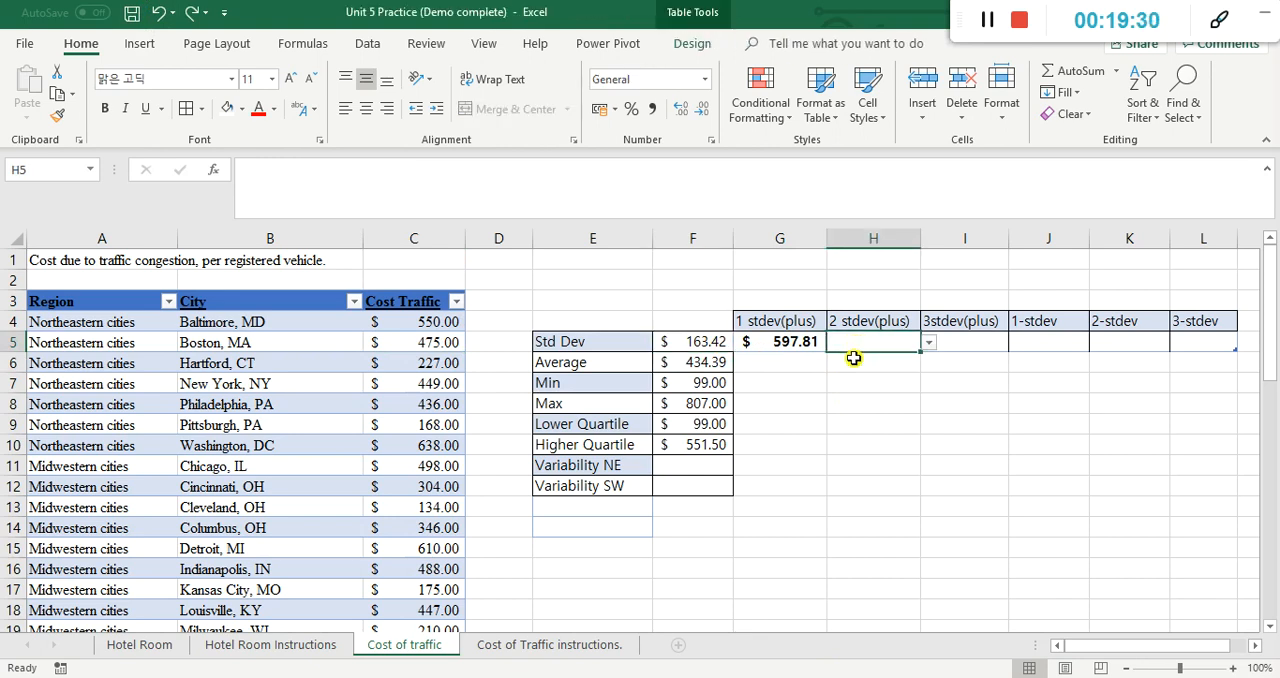
text(=)
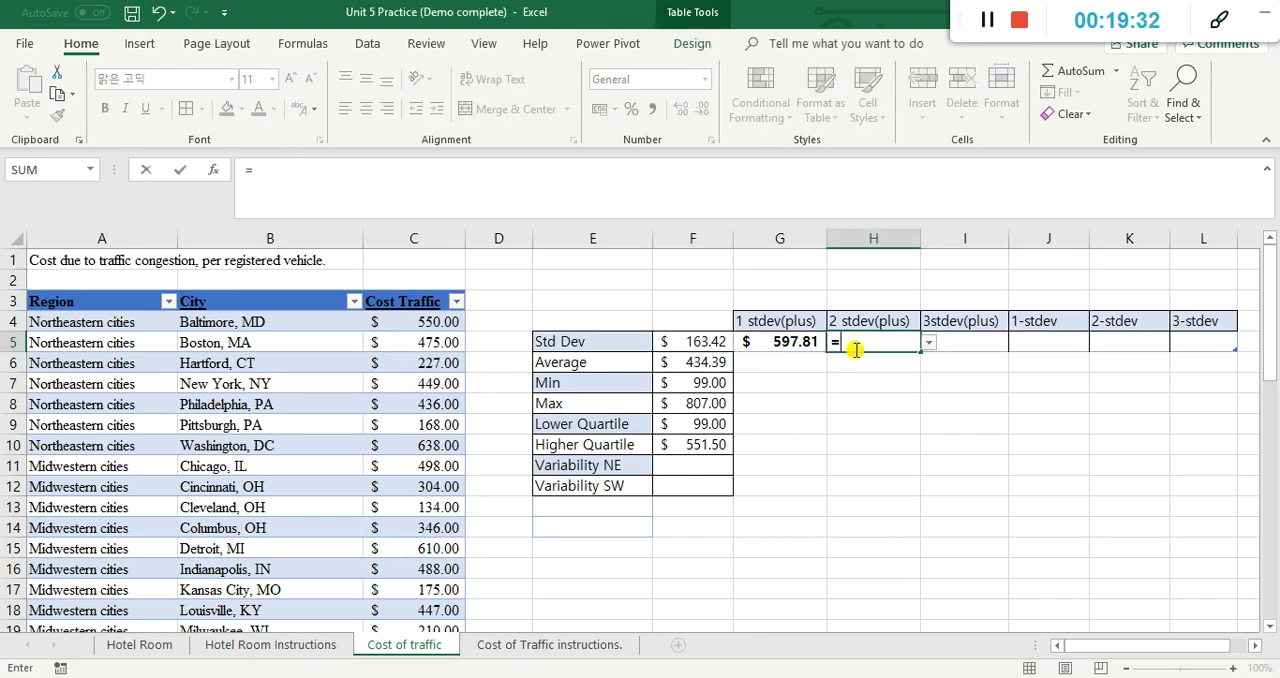
click(799, 347)
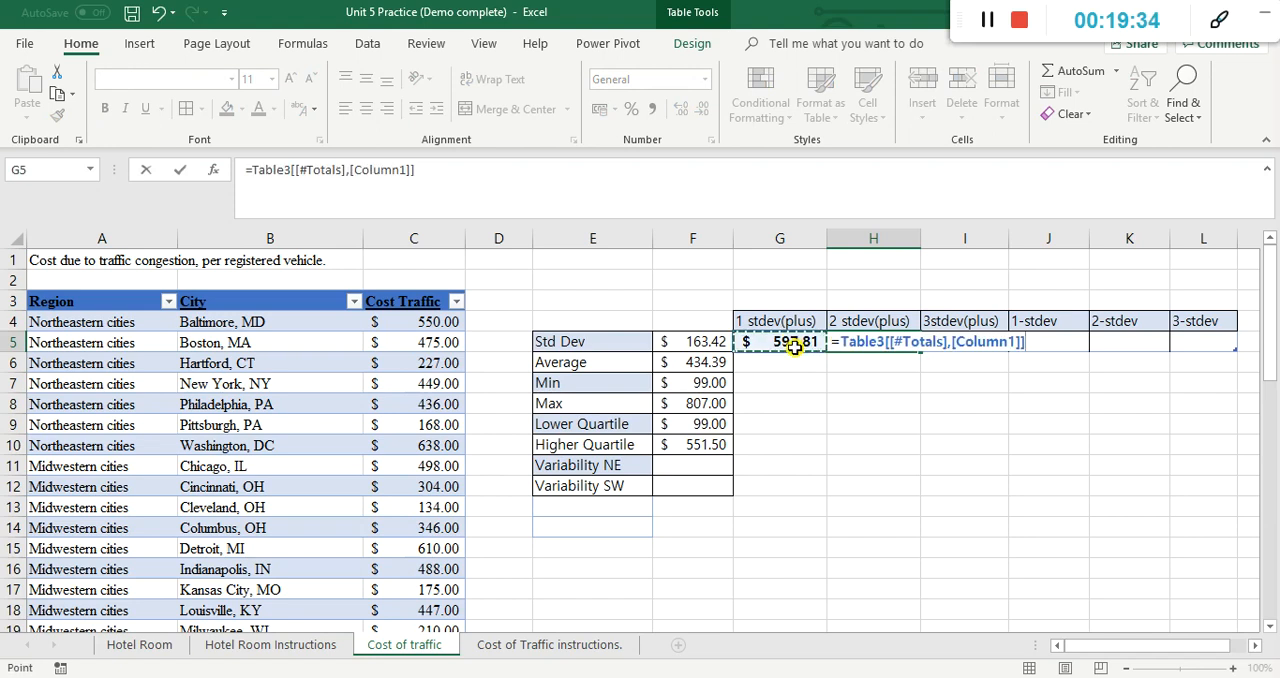
text(+)
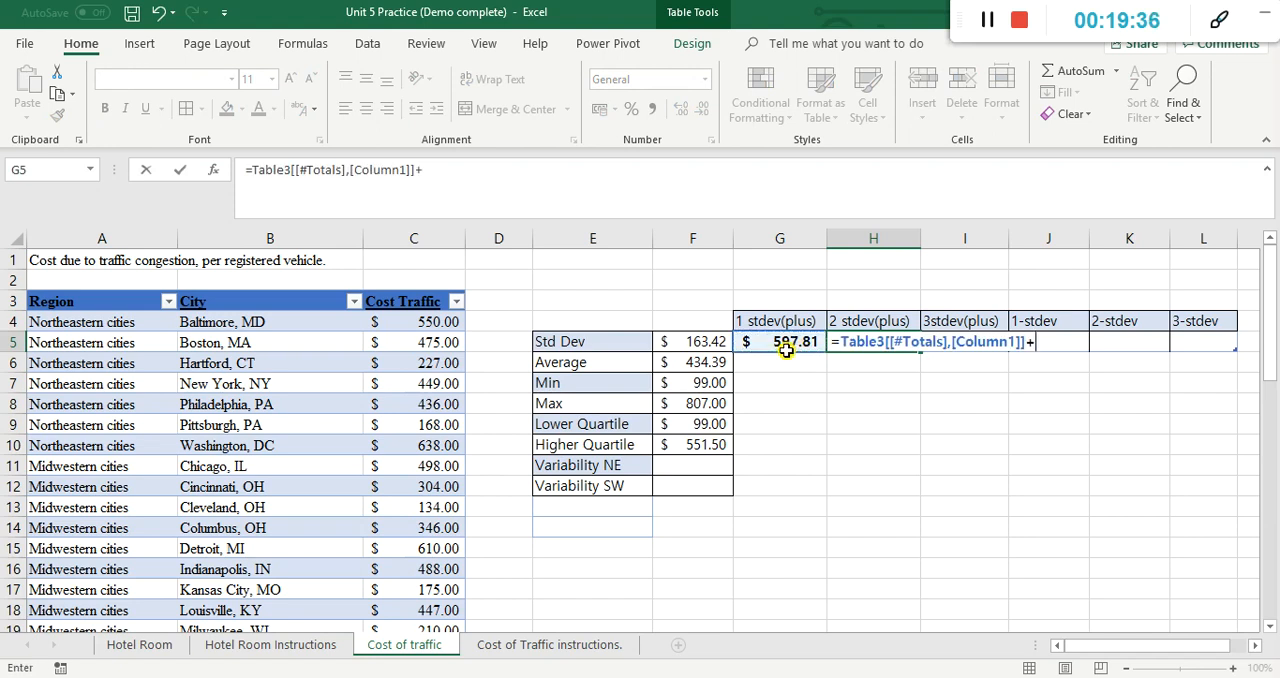
click(699, 346)
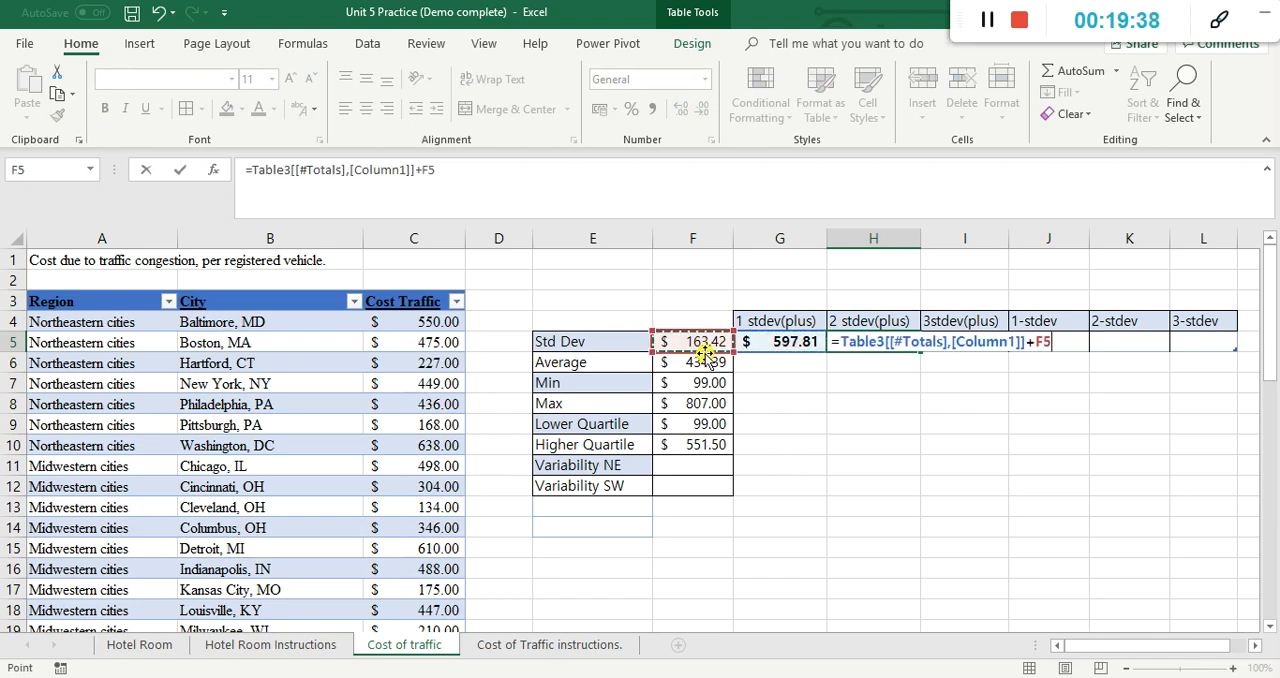
key(Return)
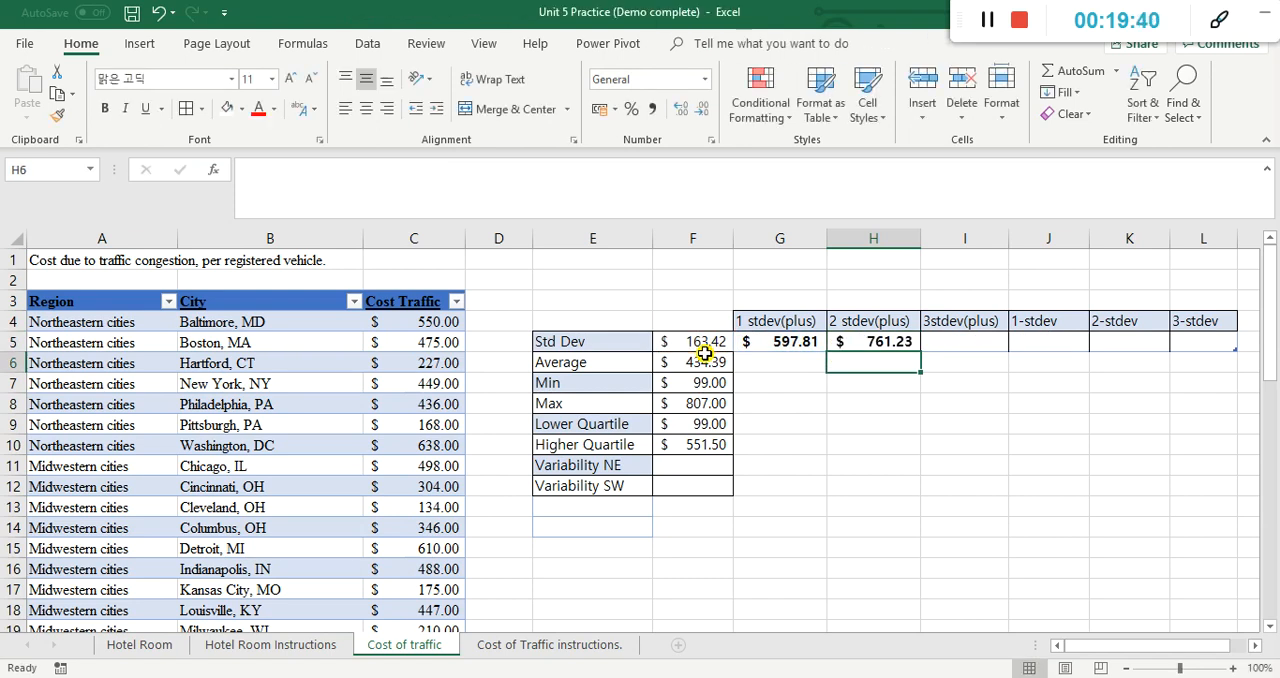
Step: Enter =Table3[[#Totals],[Column2]]+F5 in I5 to add a third standard deviation to the two-deviation value in H5
click(965, 346)
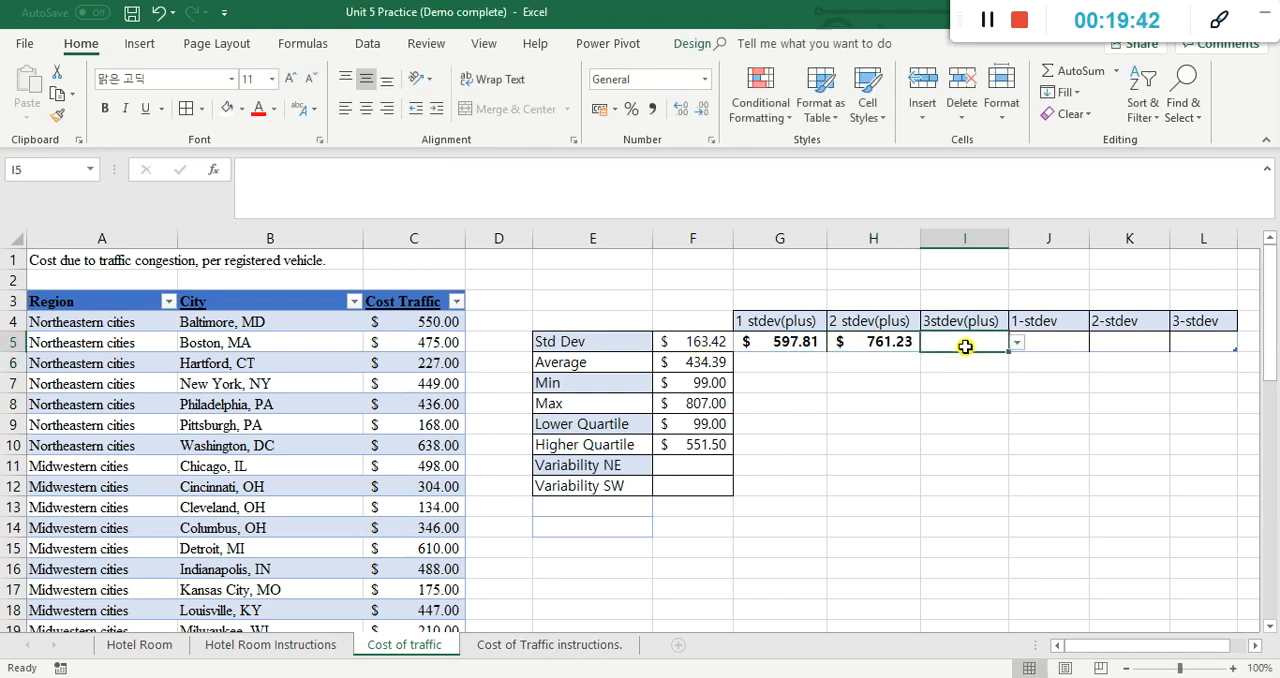
text(=)
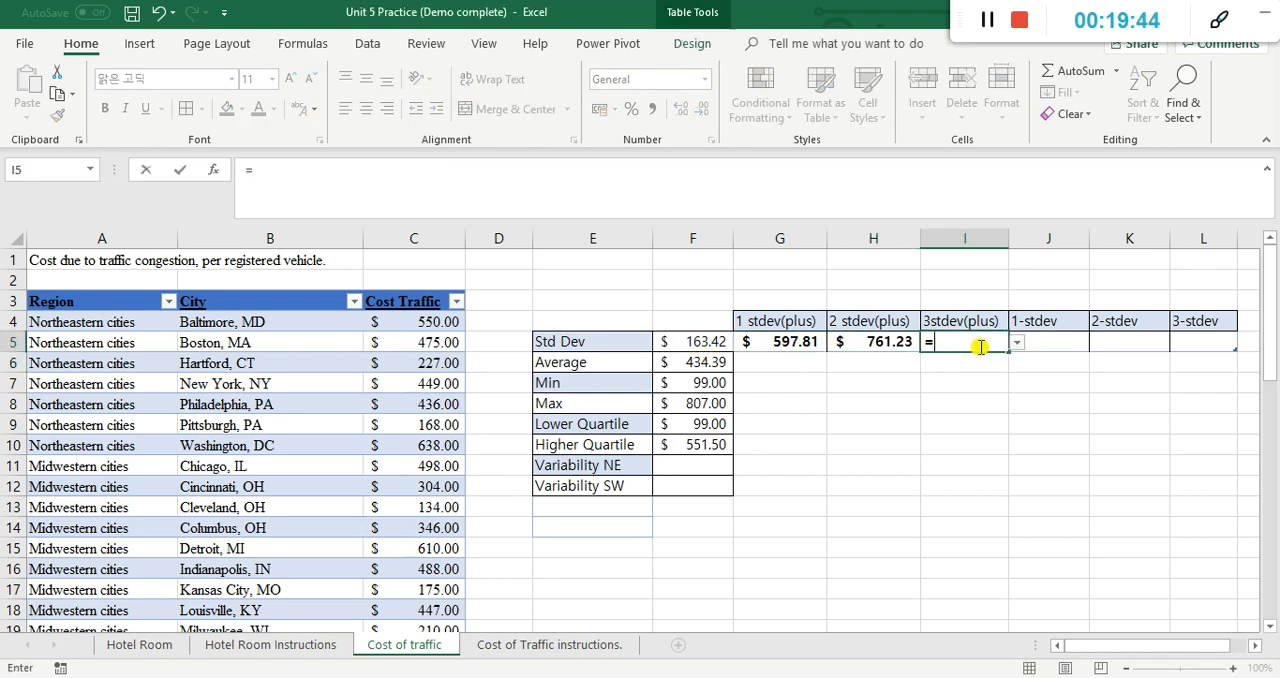
click(872, 344)
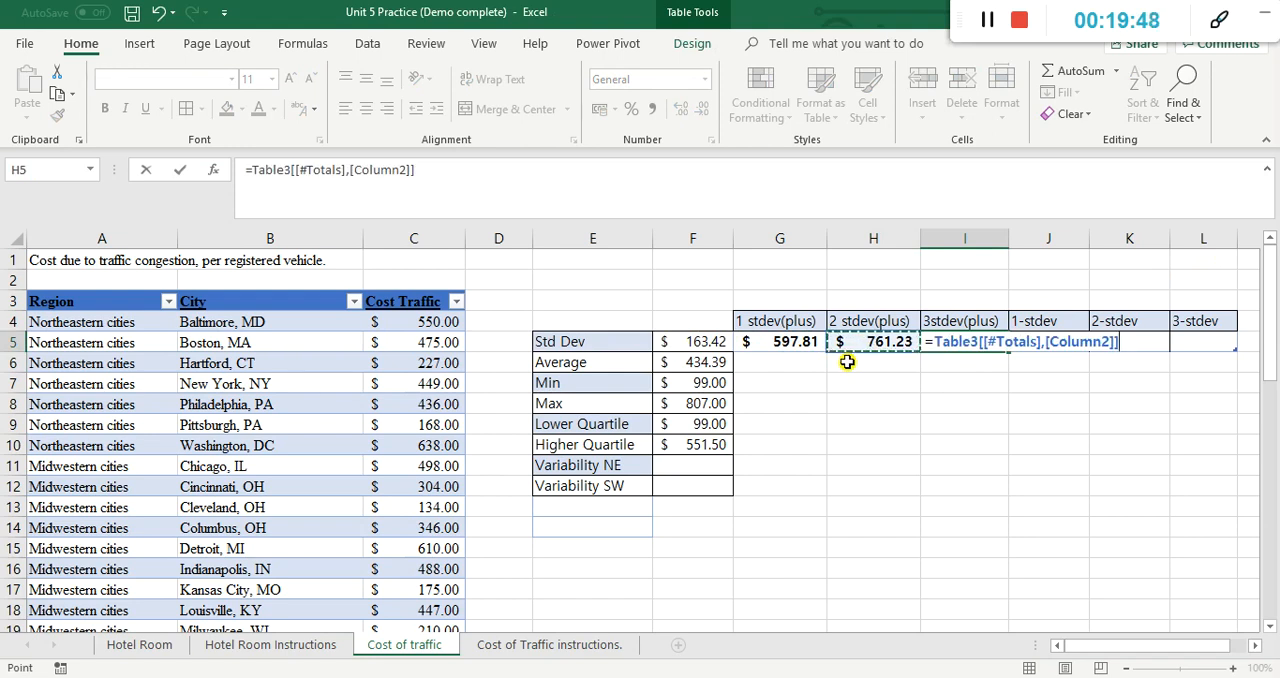
text(+)
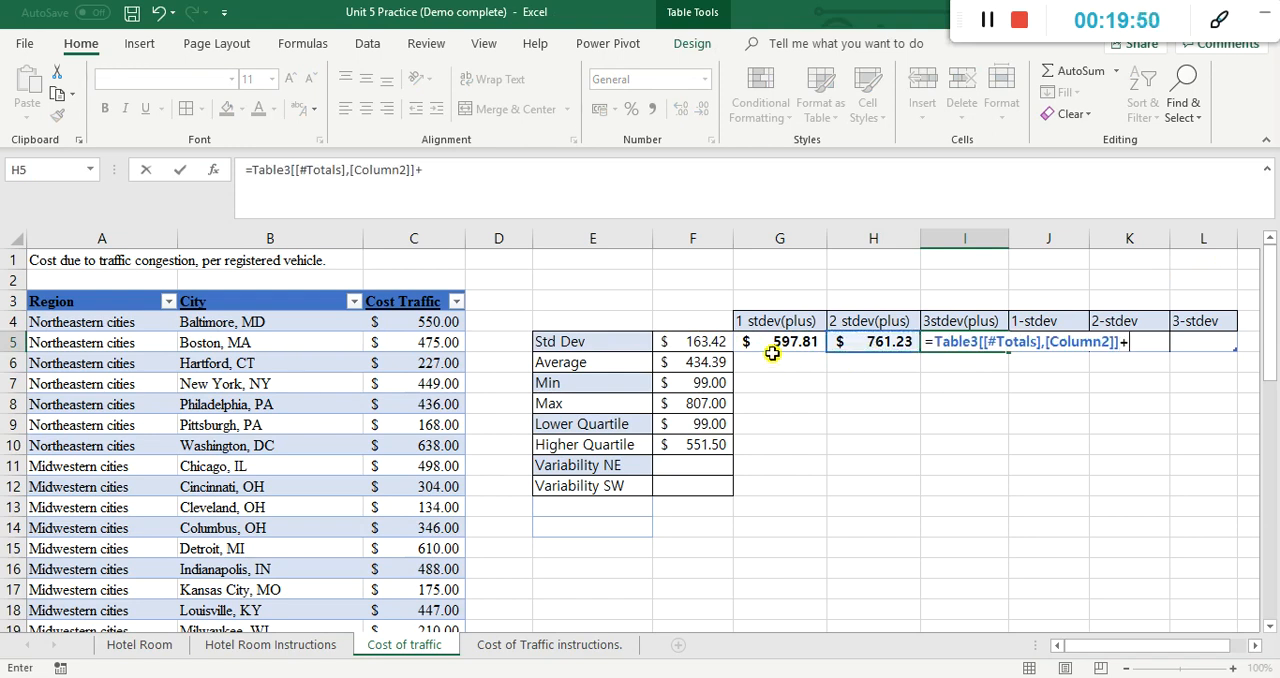
click(718, 340)
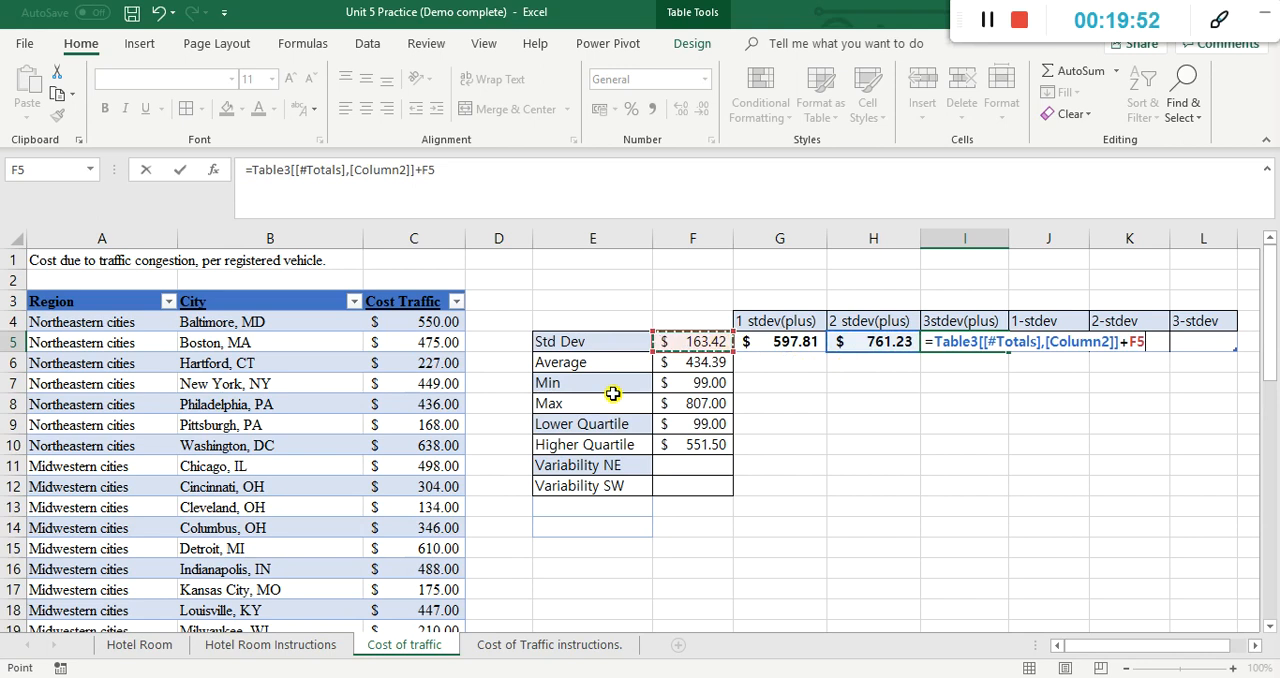
key(Return)
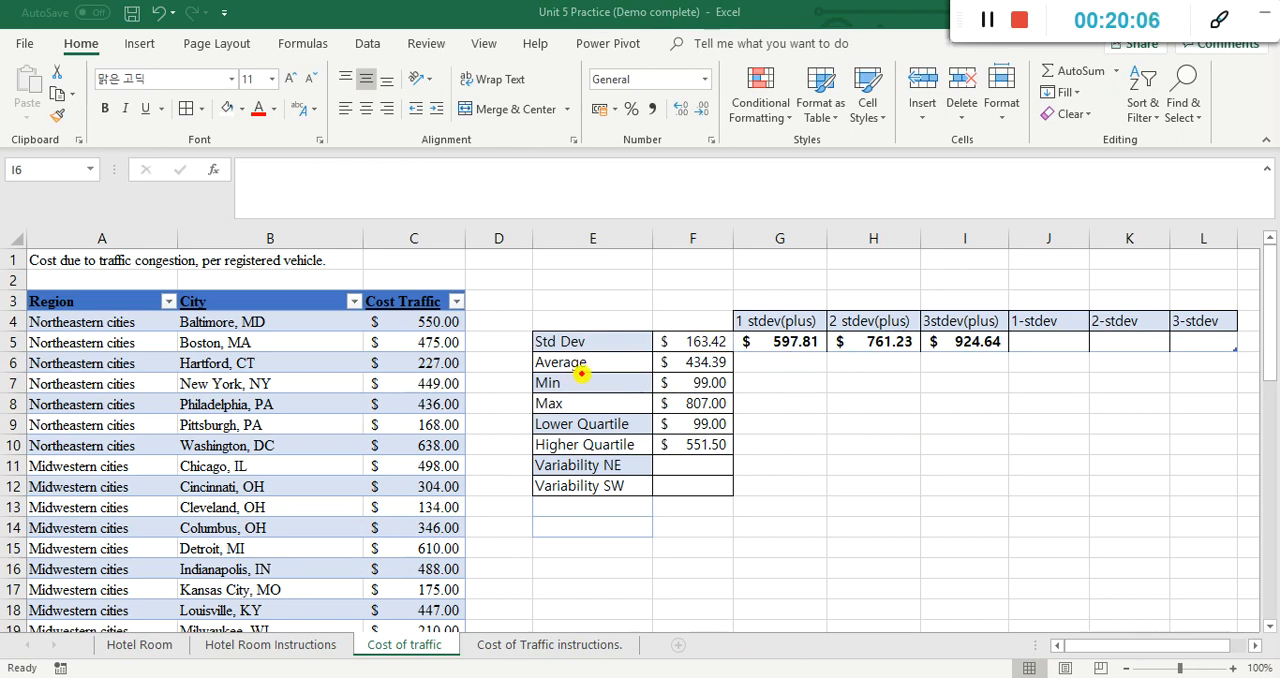
mouse_move(686, 416)
mouse_down()
mouse_move(700, 426)
mouse_move(738, 410)
mouse_move(700, 392)
mouse_move(678, 406)
mouse_up()
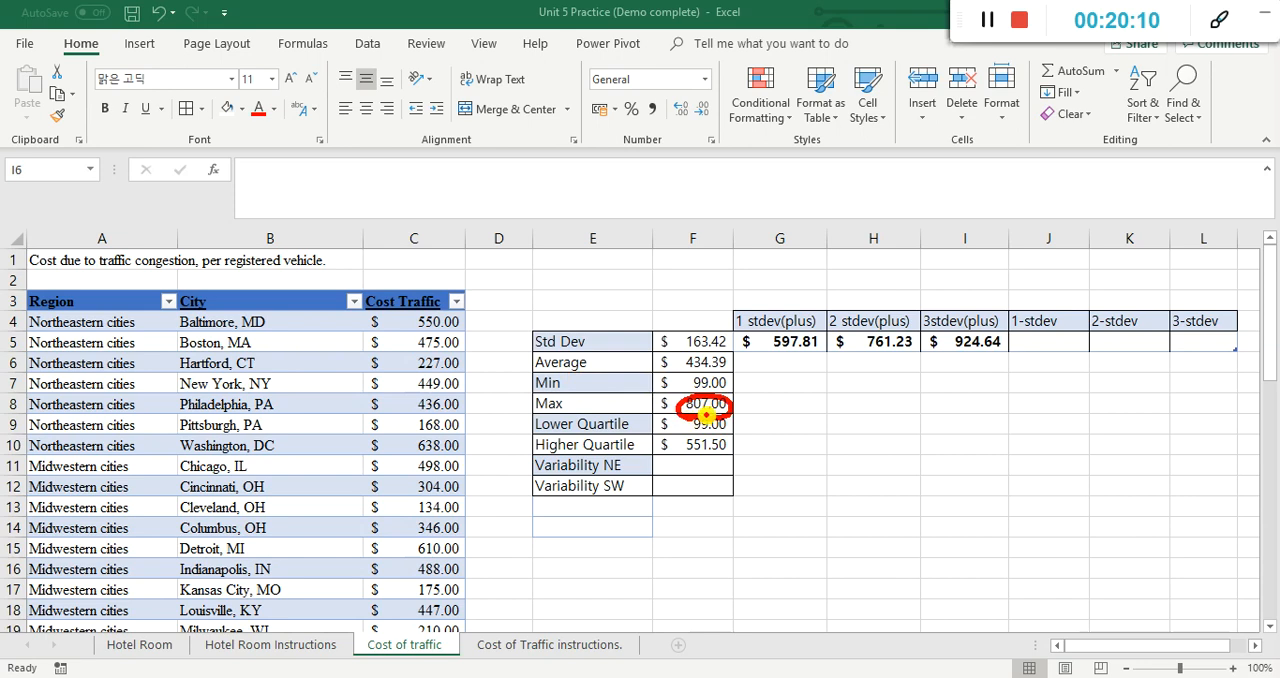
mouse_move(704, 398)
mouse_down()
mouse_move(738, 380)
mouse_move(690, 372)
mouse_move(692, 400)
mouse_move(726, 398)
mouse_up()
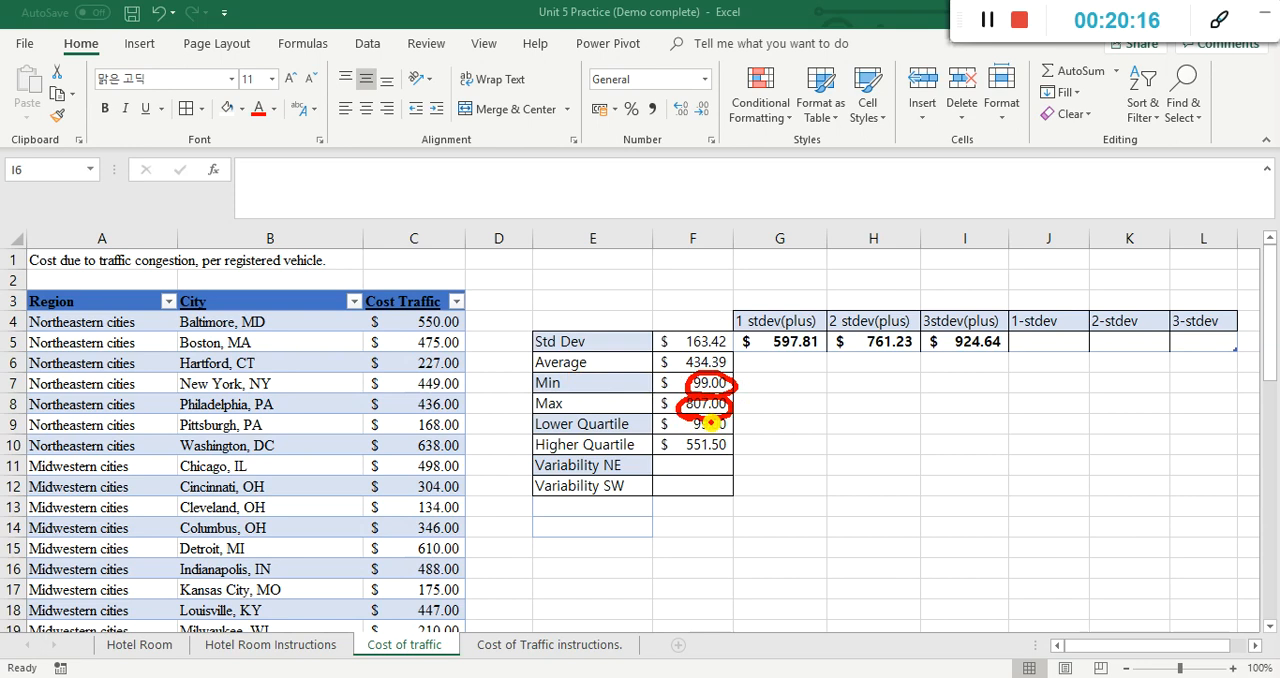
mouse_move(682, 372)
mouse_down()
mouse_move(737, 362)
mouse_move(690, 353)
mouse_move(690, 376)
mouse_move(736, 378)
mouse_up()
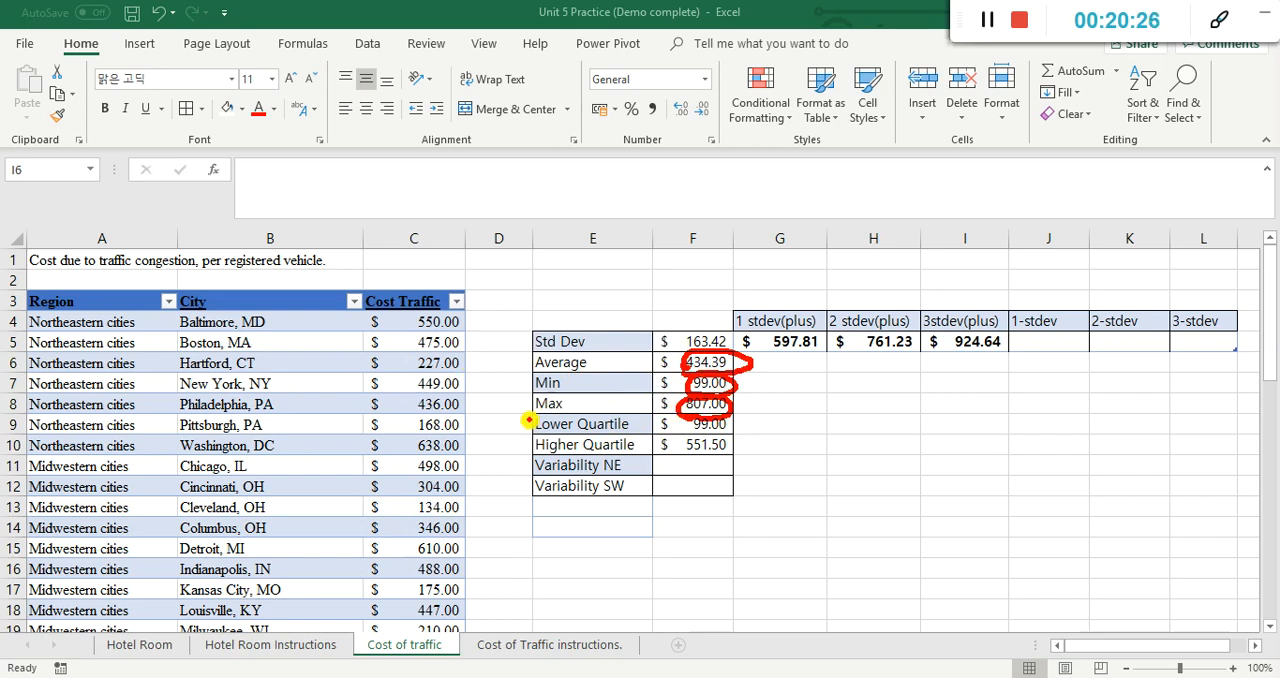
key(Escape)
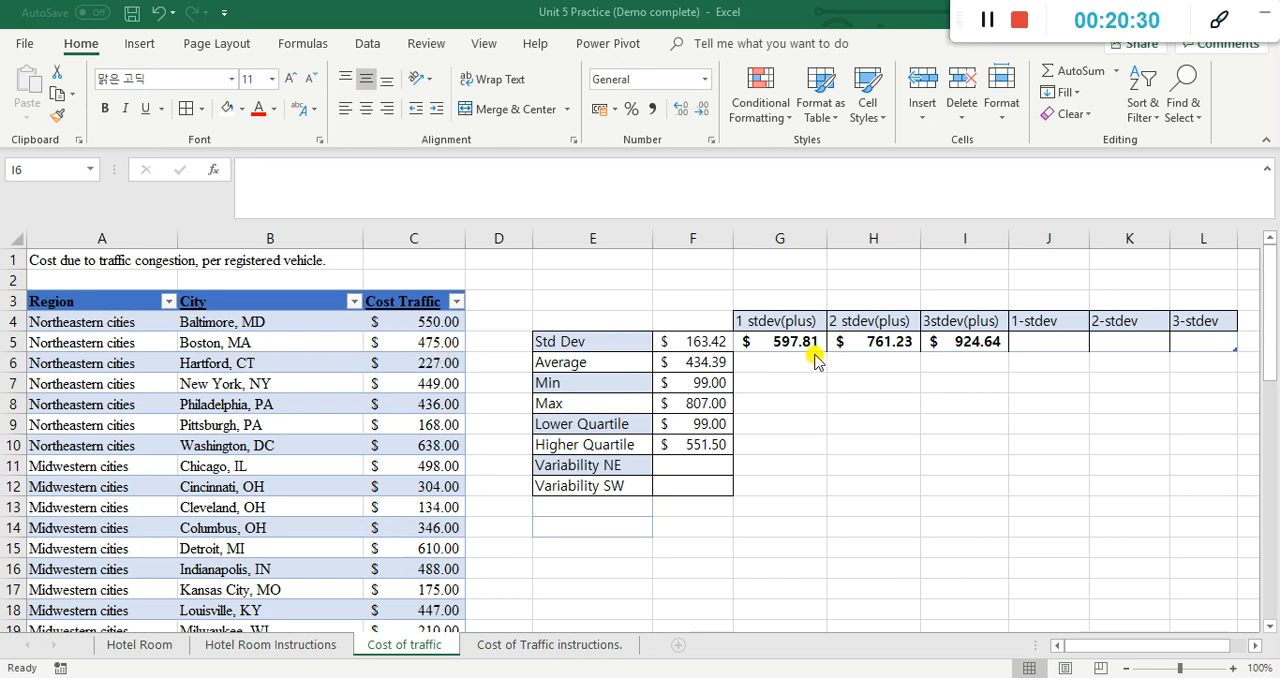
Step: Look through the Cost Traffic column for cities whose cost exceeds the average plus one standard deviation
scroll(441, 333, down, 2)
scroll(441, 333, down, 2)
scroll(441, 333, up, 4)
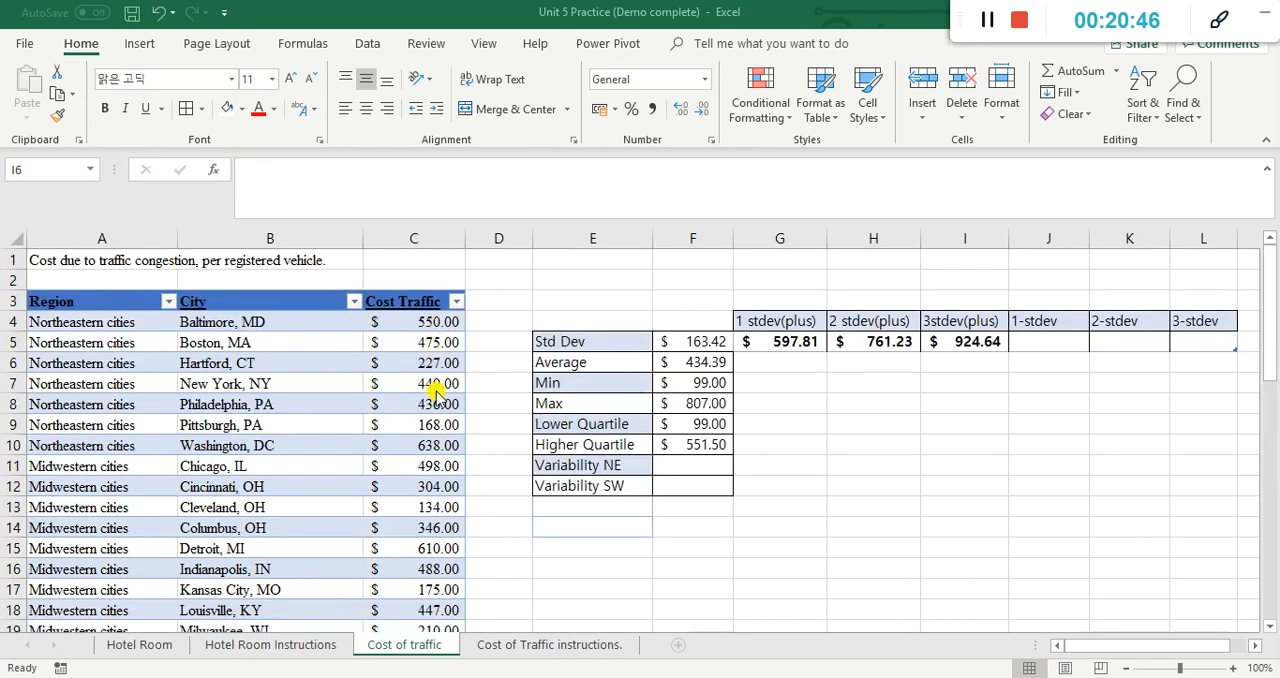
click(438, 447)
click(438, 447)
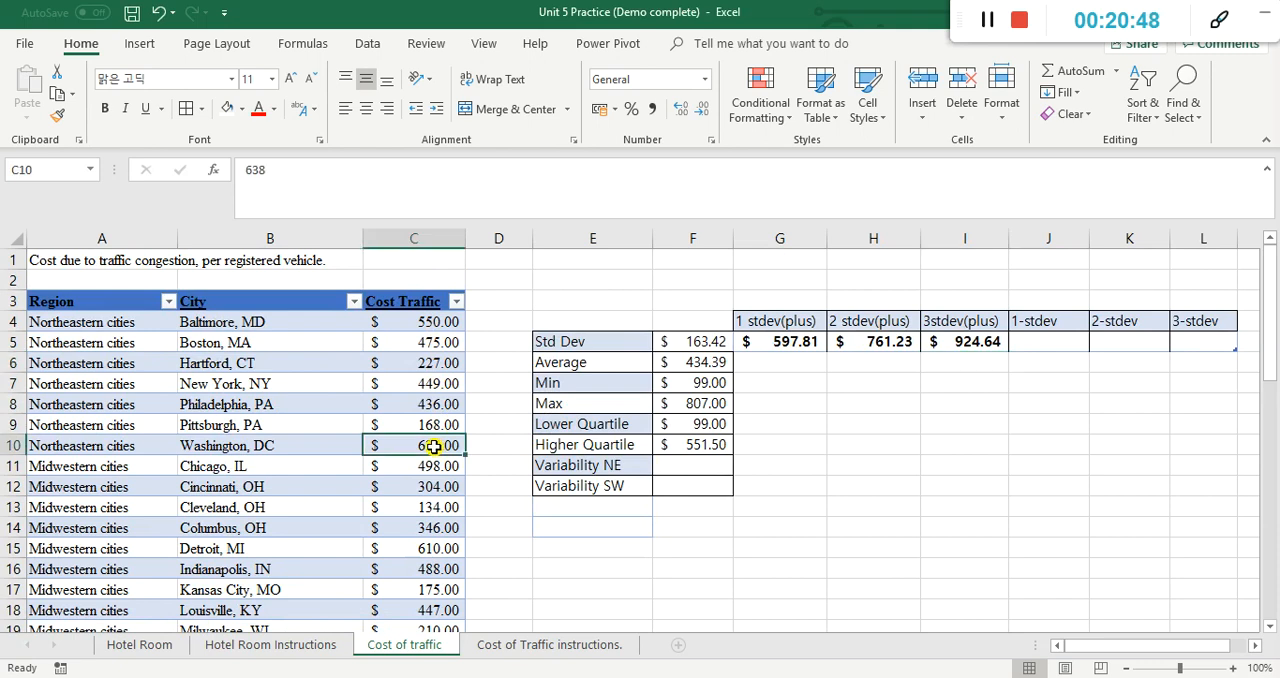
click(440, 552)
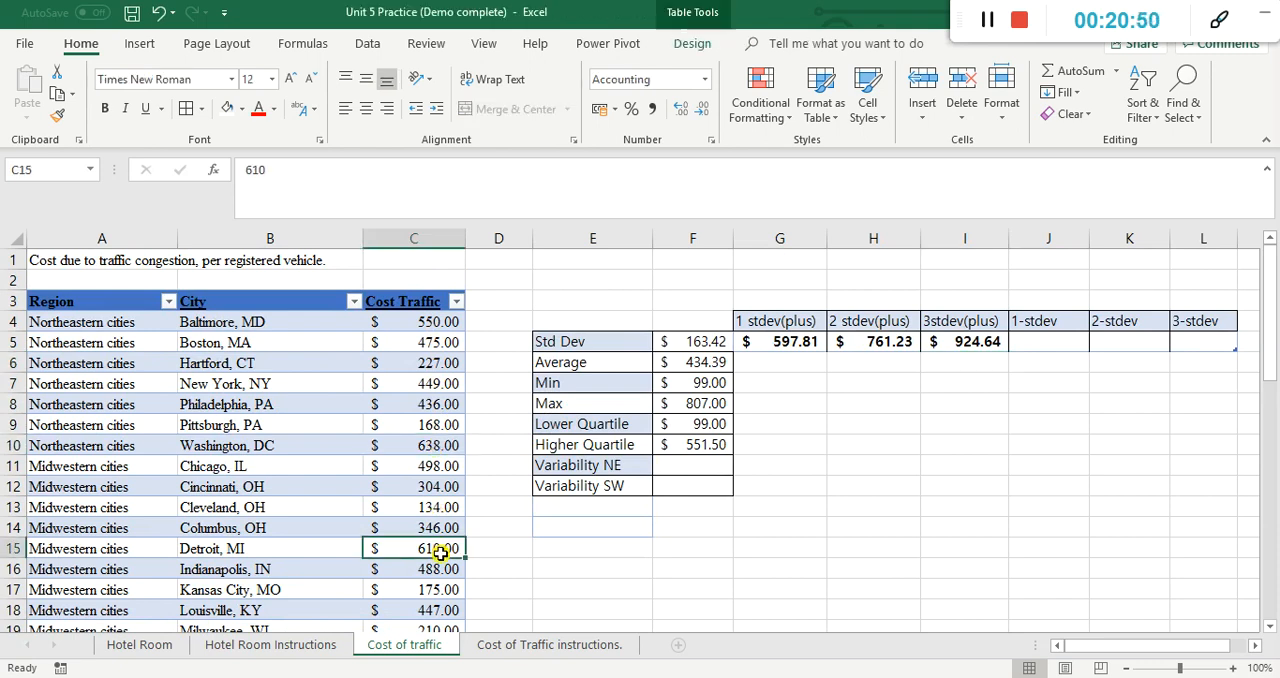
scroll(440, 552, down, 3)
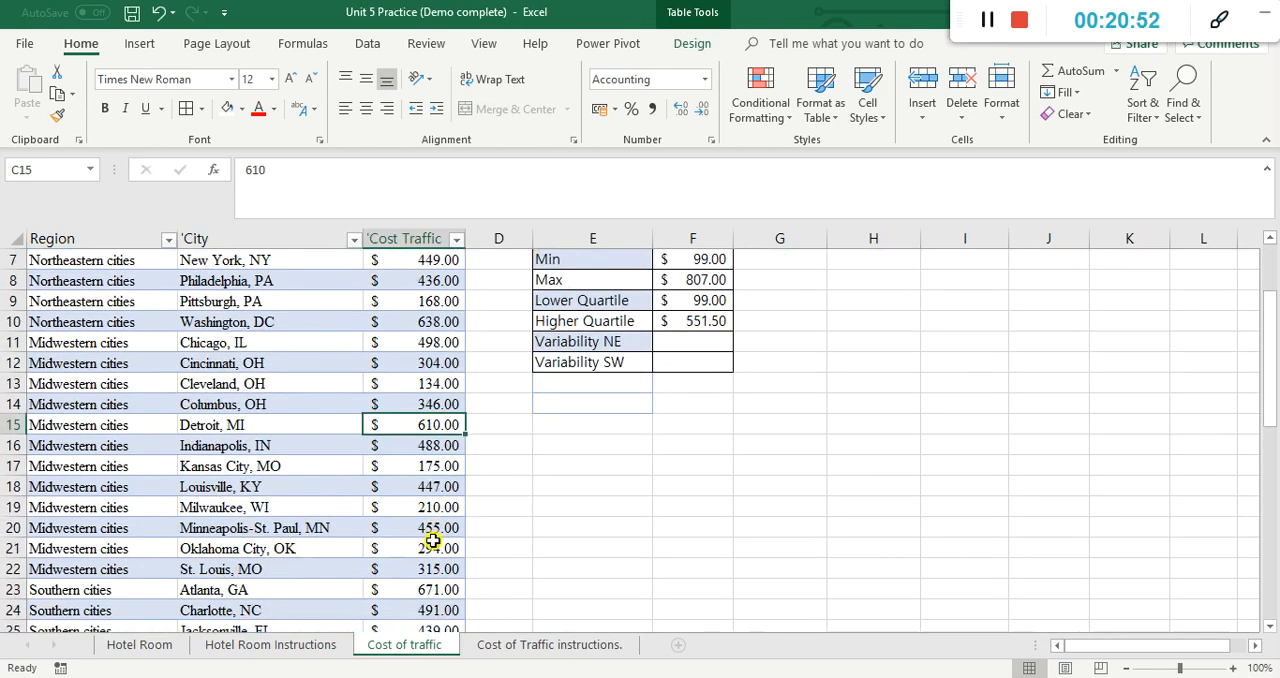
click(430, 528)
scroll(432, 530, down, 2)
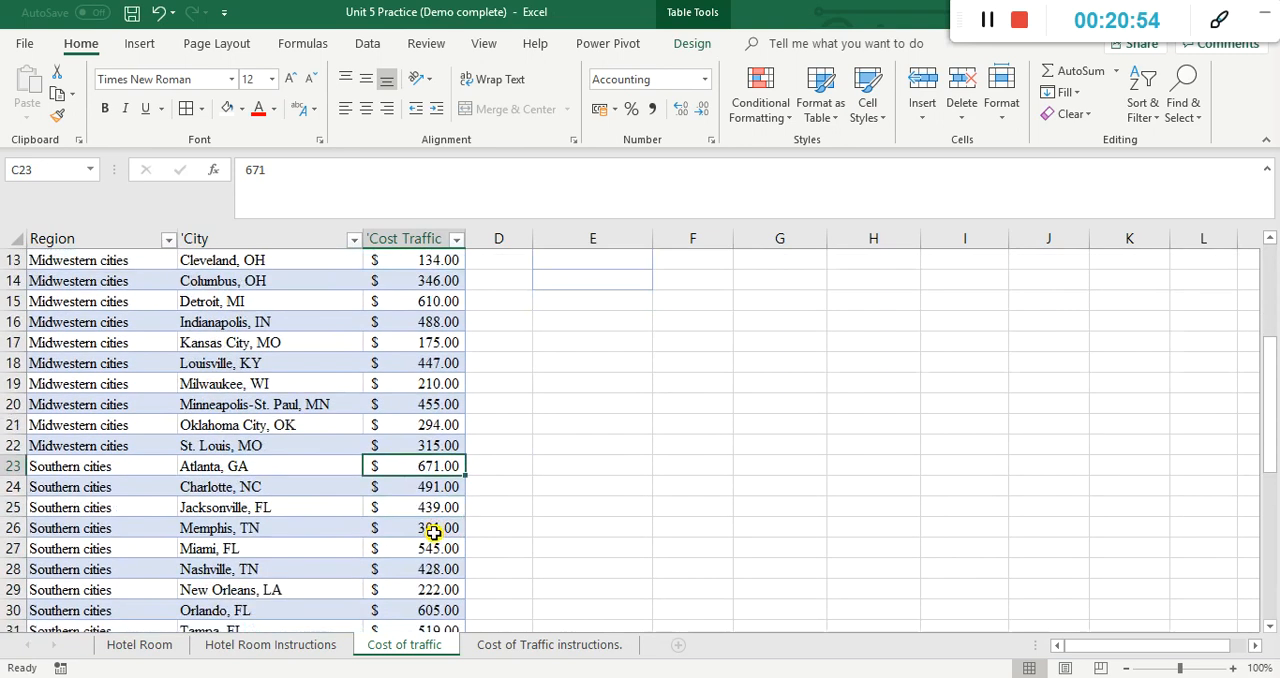
scroll(432, 533, down, 2)
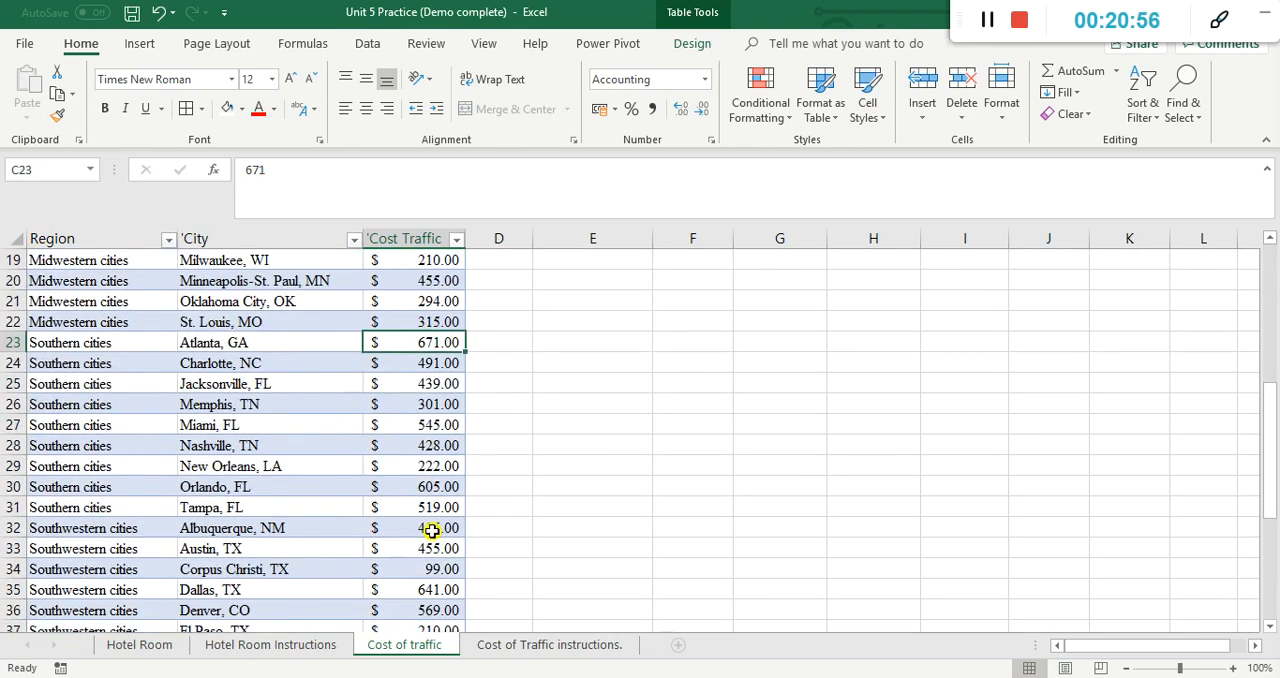
click(442, 589)
scroll(443, 583, down, 1)
scroll(440, 565, down, 1)
click(441, 526)
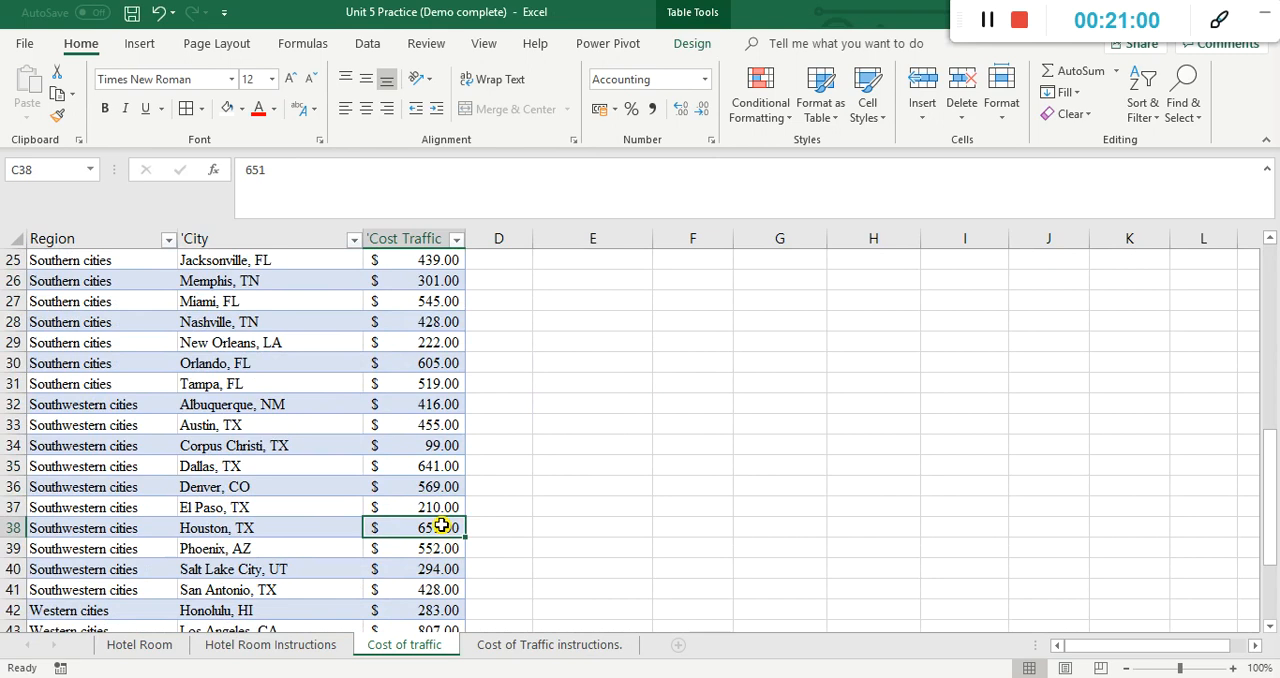
scroll(704, 490, up, 8)
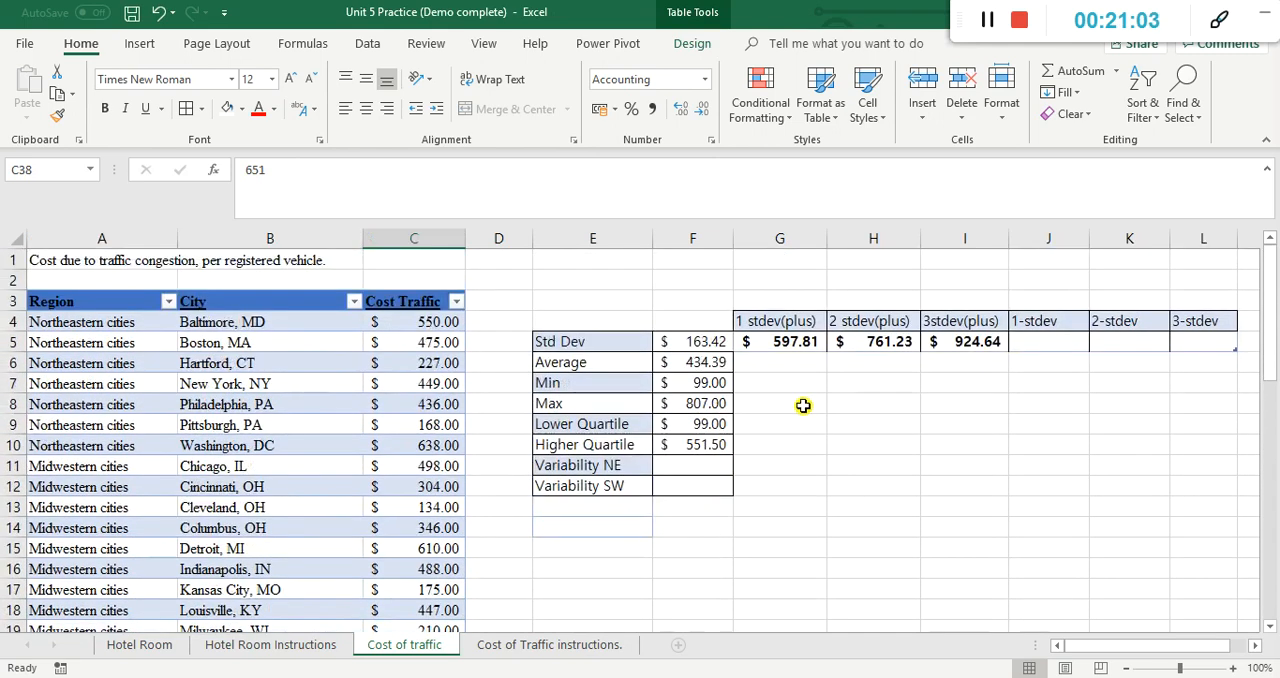
Step: Compare the maximum in F8 and the Los Angeles cost in C43 with the two- and three-deviation values in H5 and I5
click(848, 342)
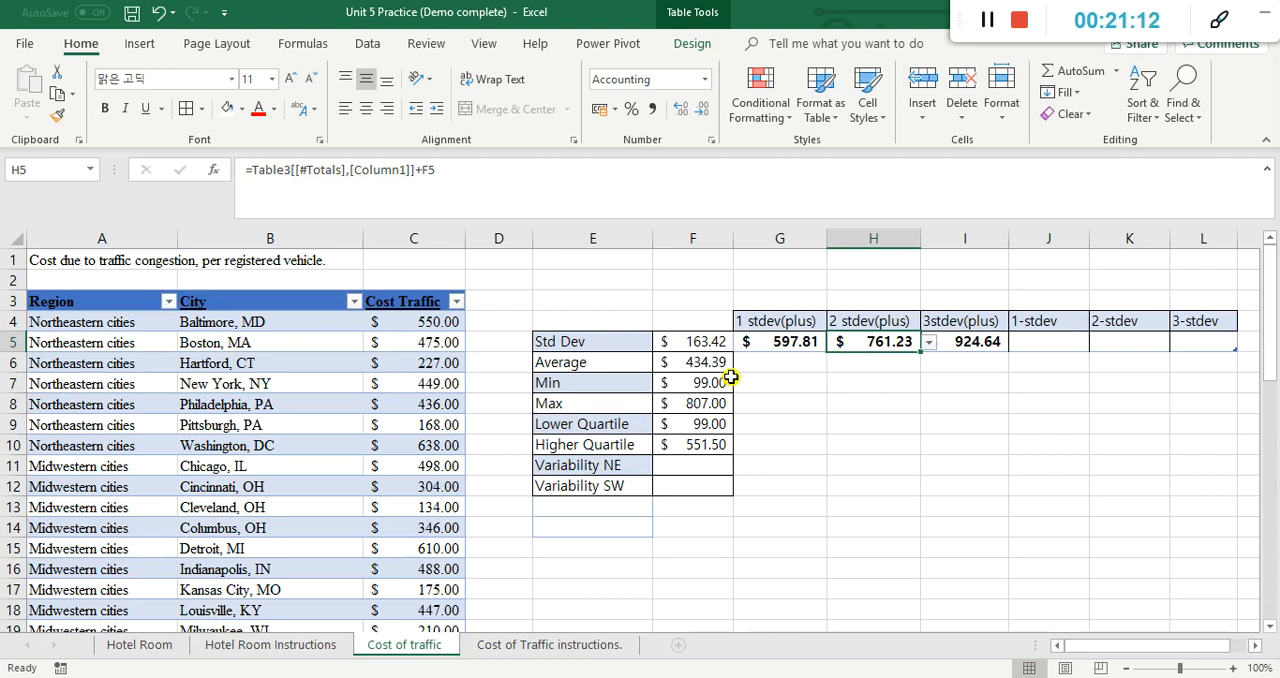
click(712, 405)
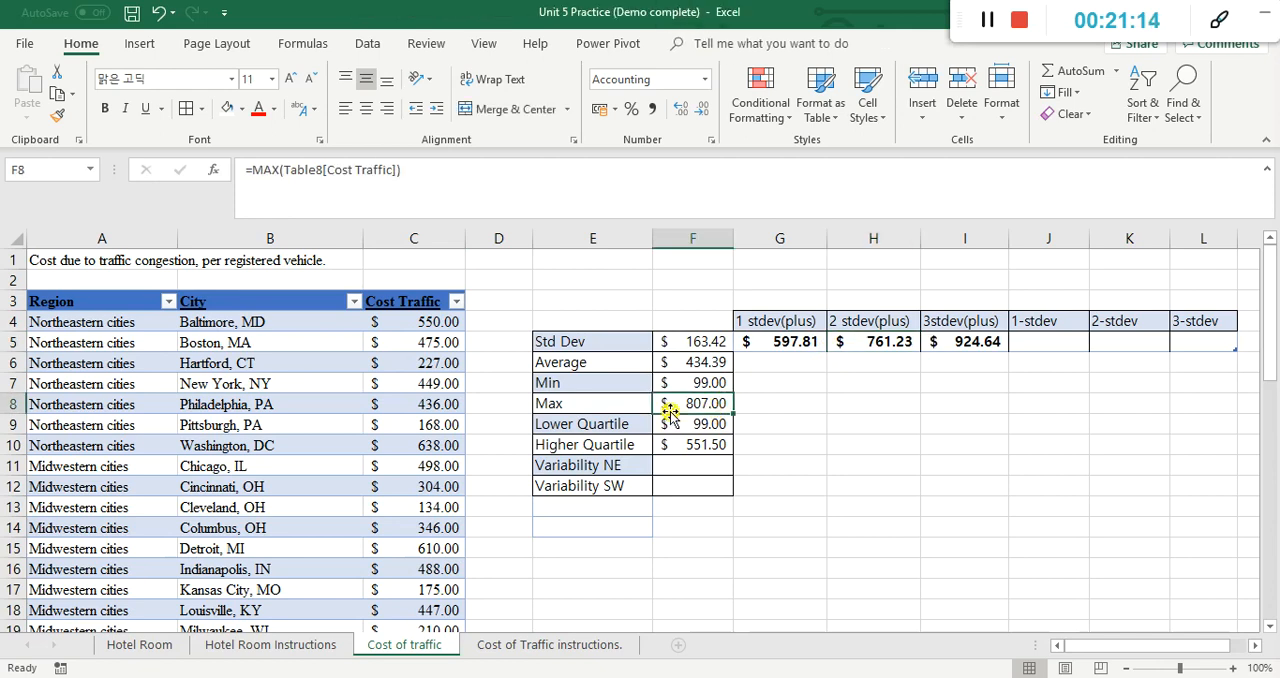
click(966, 342)
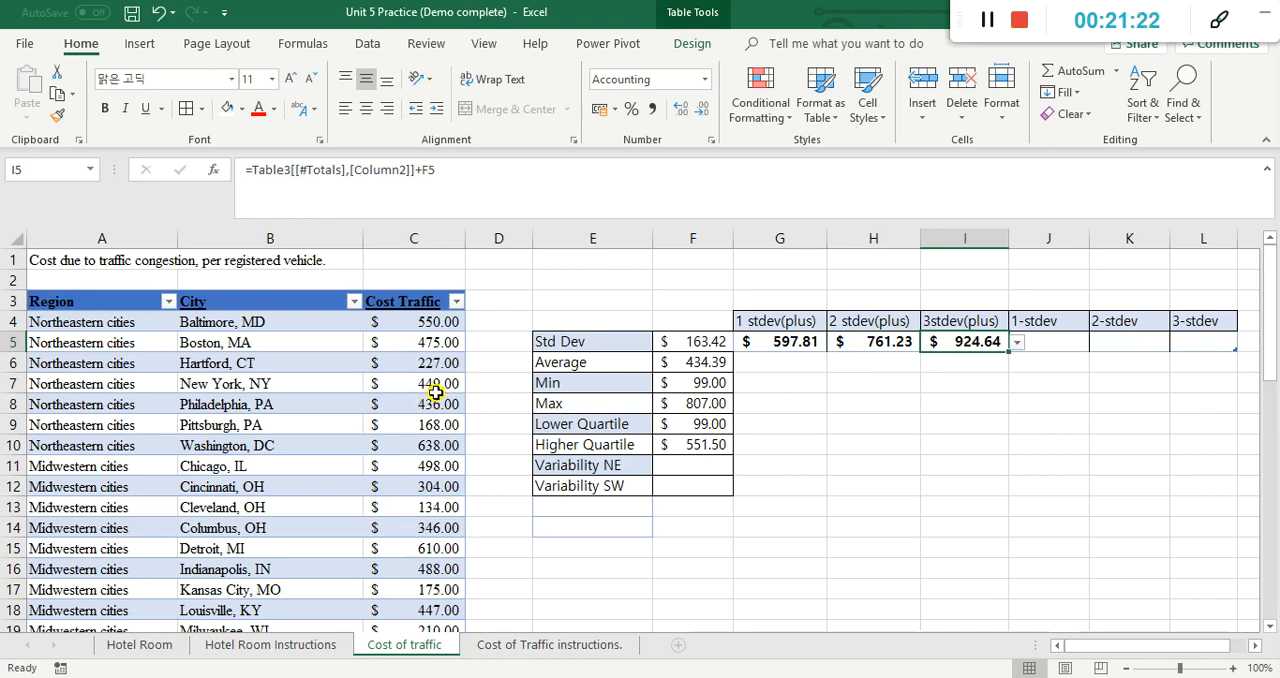
scroll(421, 411, down, 4)
scroll(411, 434, down, 6)
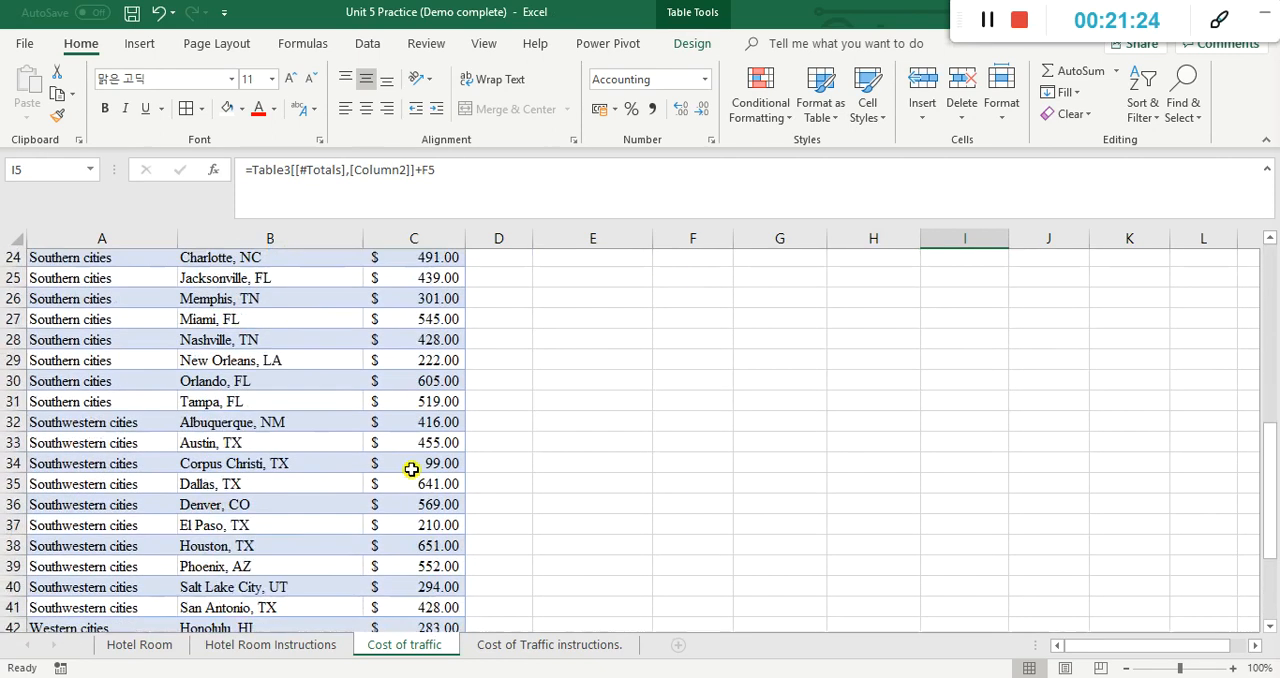
scroll(412, 470, down, 2)
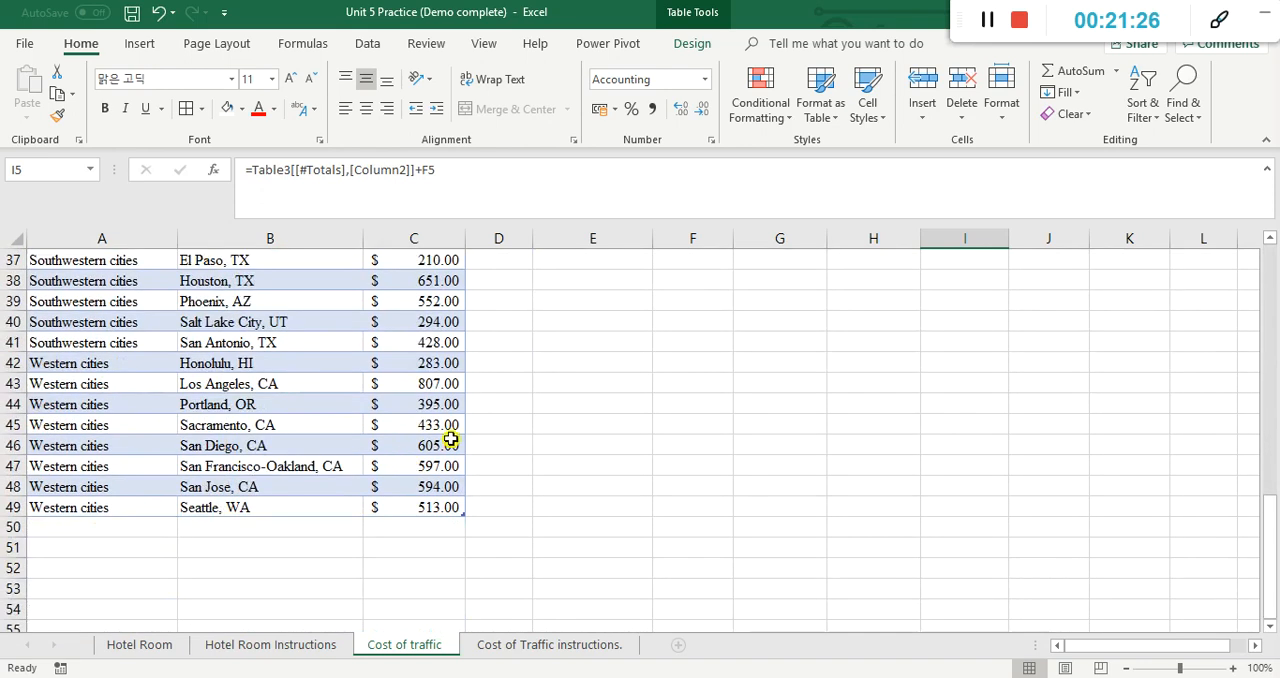
click(443, 388)
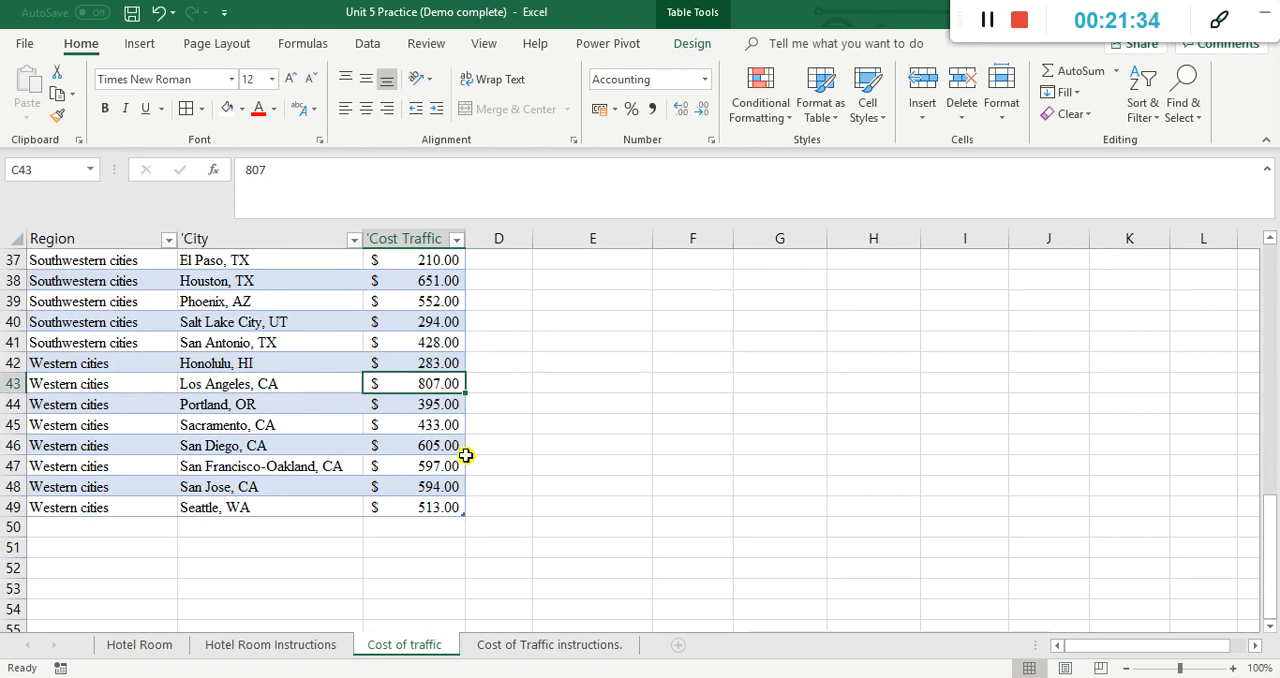
scroll(790, 412, up, 7)
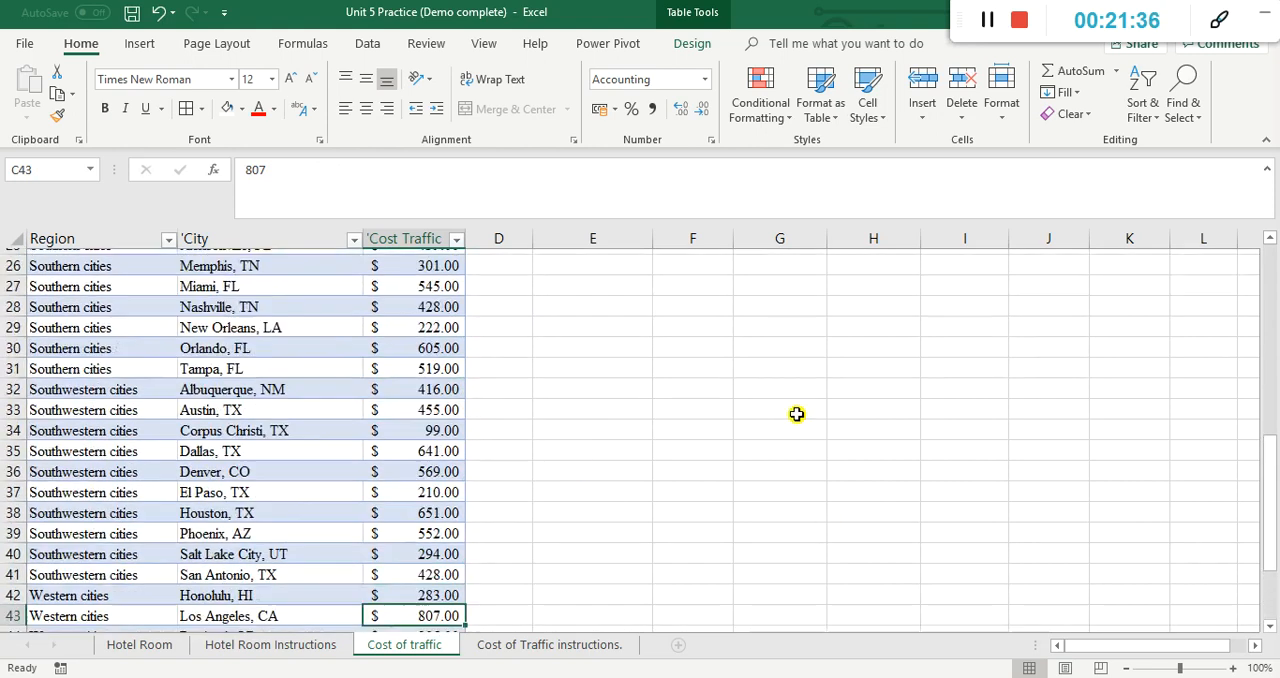
scroll(805, 416, up, 5)
click(966, 342)
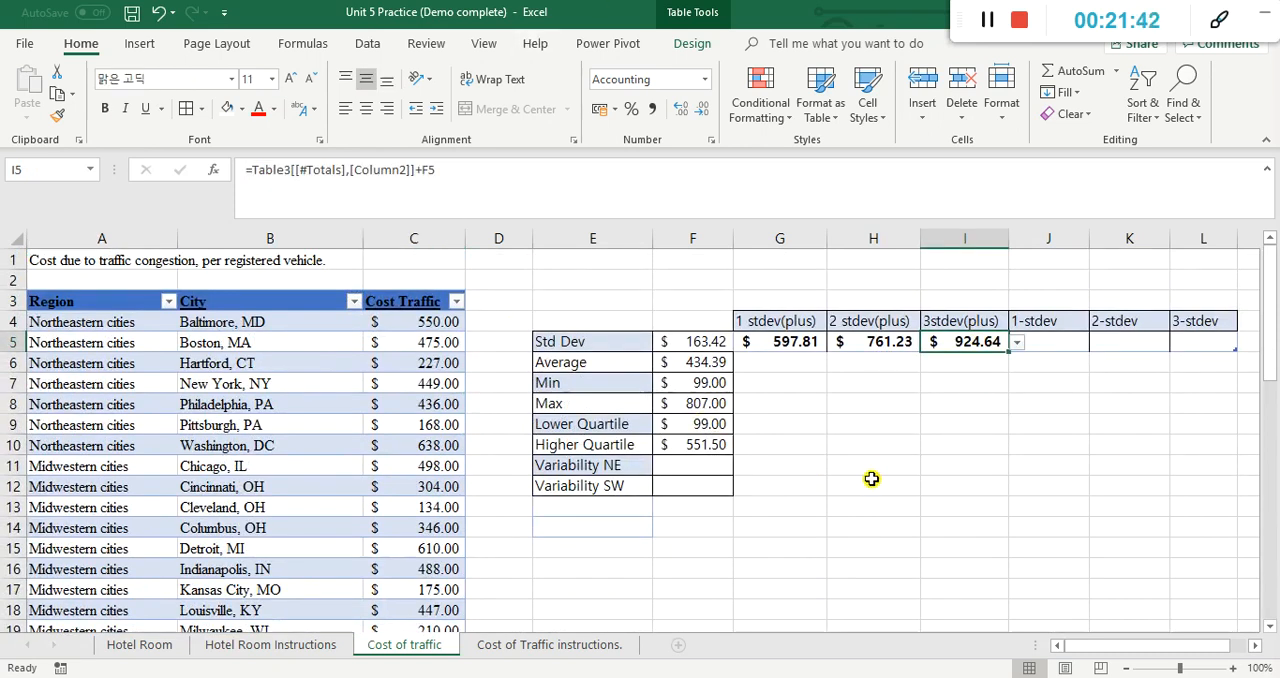
click(706, 410)
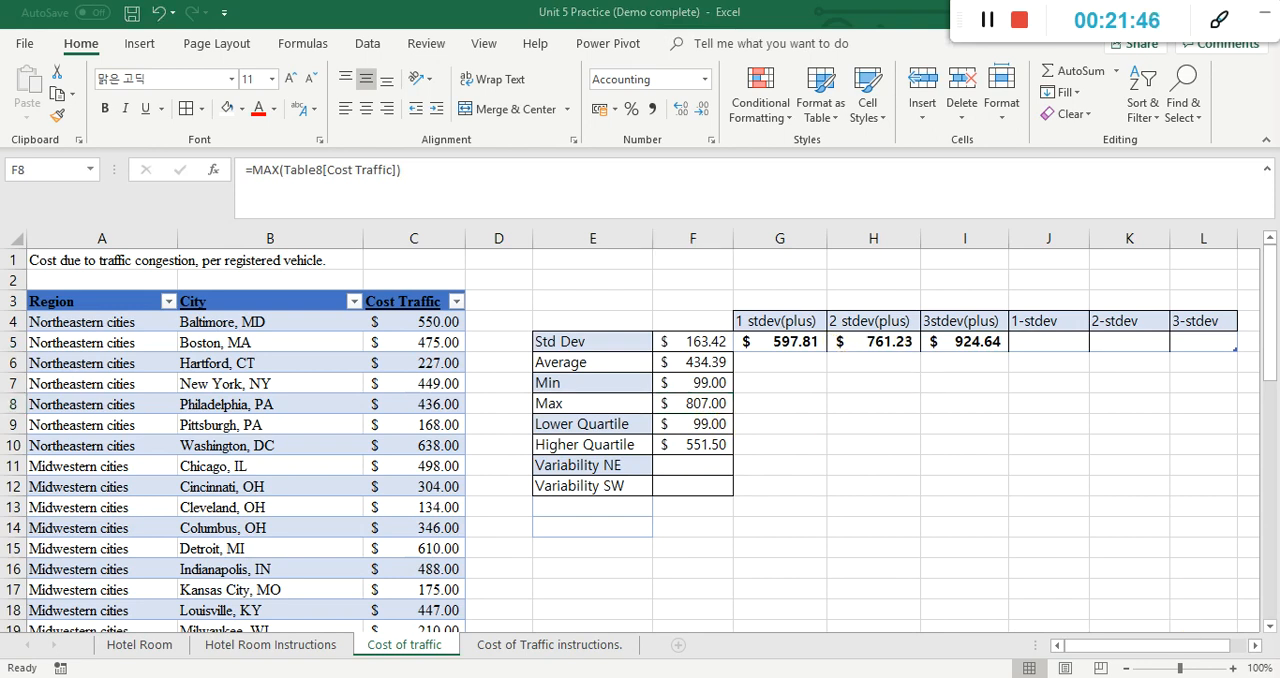
mouse_move(763, 357)
mouse_down()
mouse_move(853, 367)
mouse_move(903, 352)
mouse_move(726, 306)
mouse_move(722, 334)
mouse_move(800, 362)
mouse_up()
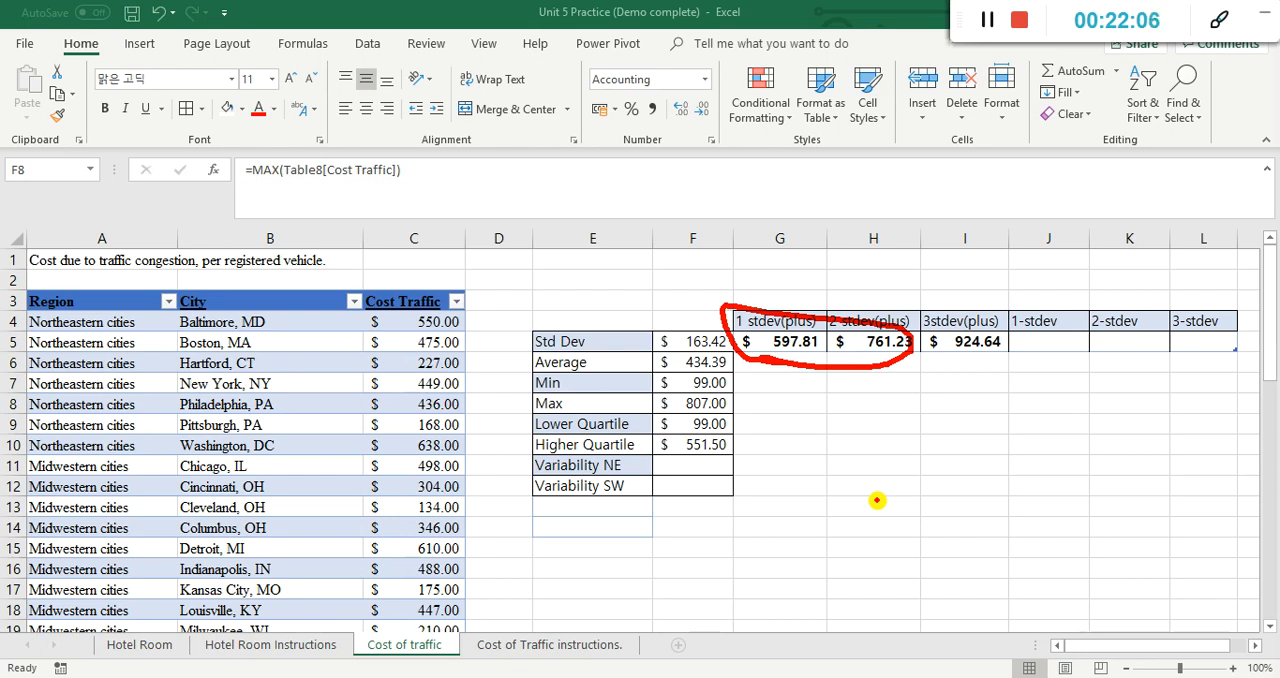
Step: Enter =F6-F5 in J5 to subtract one standard deviation from the average
key(Escape)
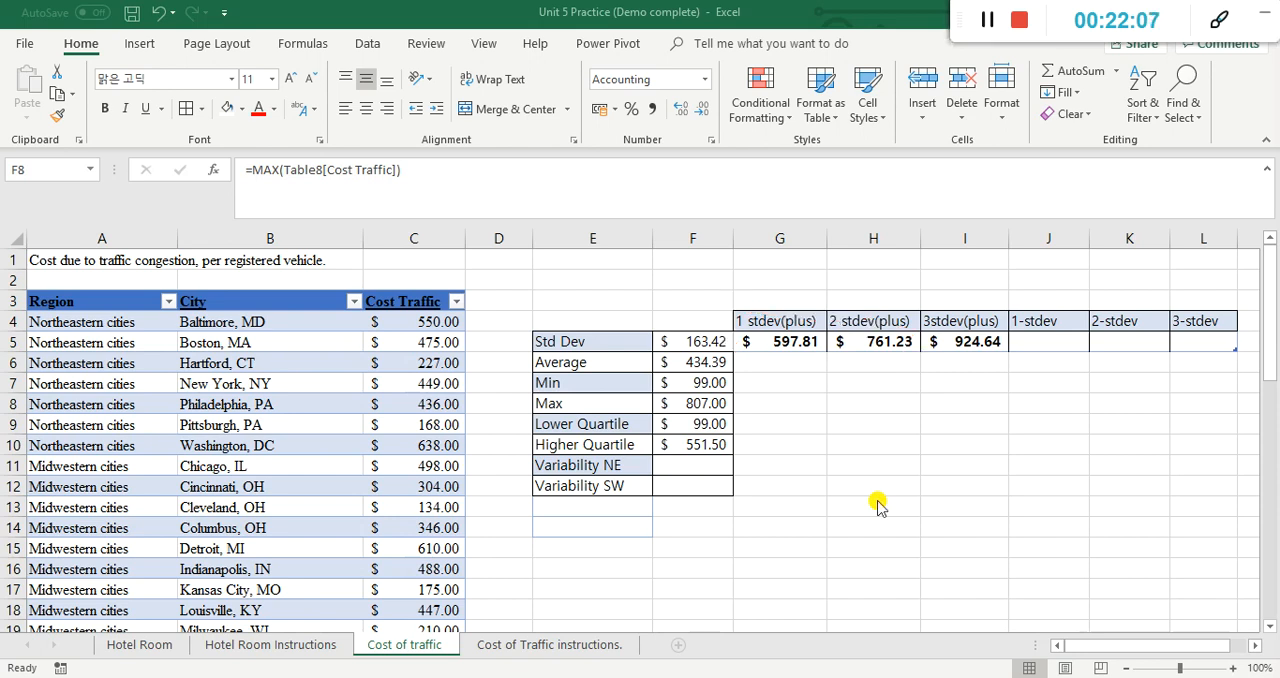
click(1062, 342)
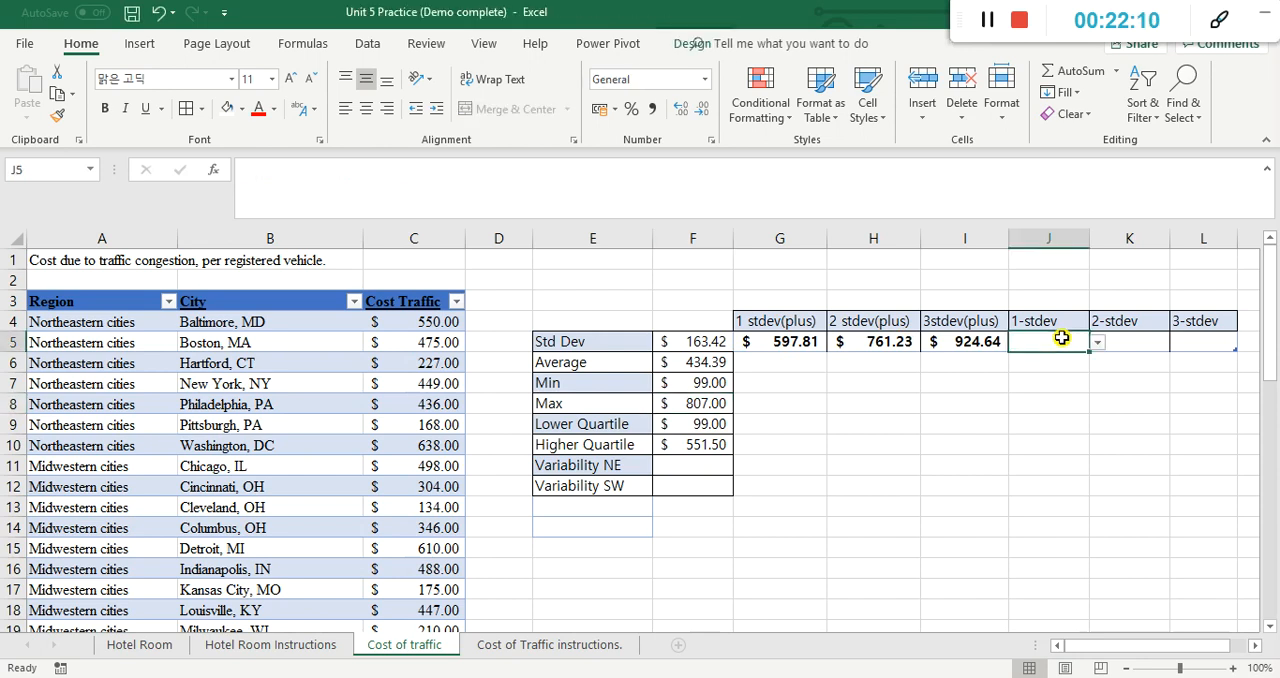
click(712, 364)
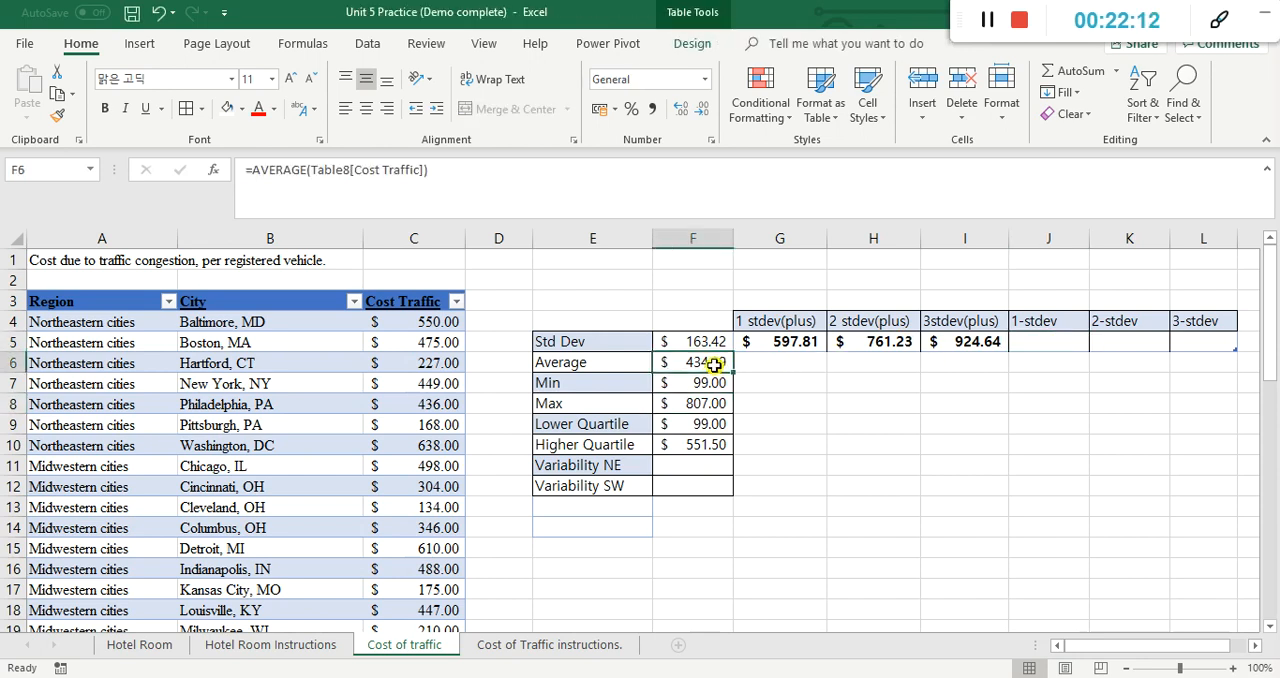
click(1059, 346)
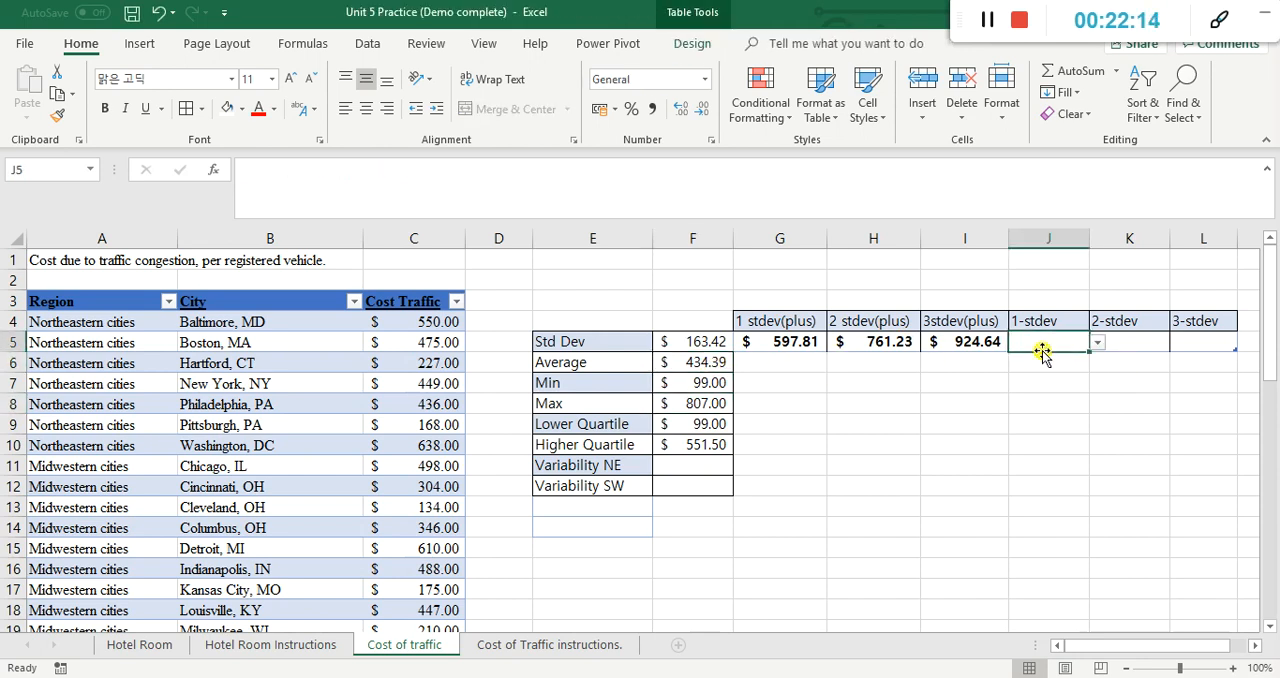
text(=)
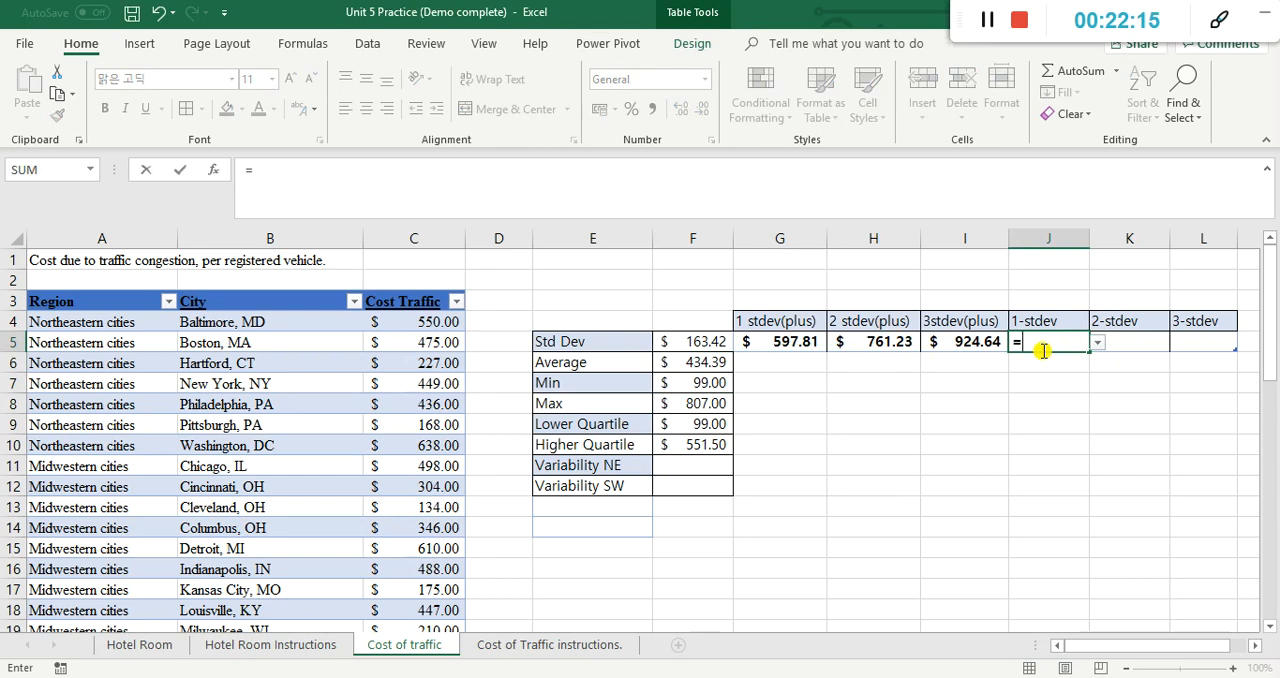
click(697, 362)
text(-)
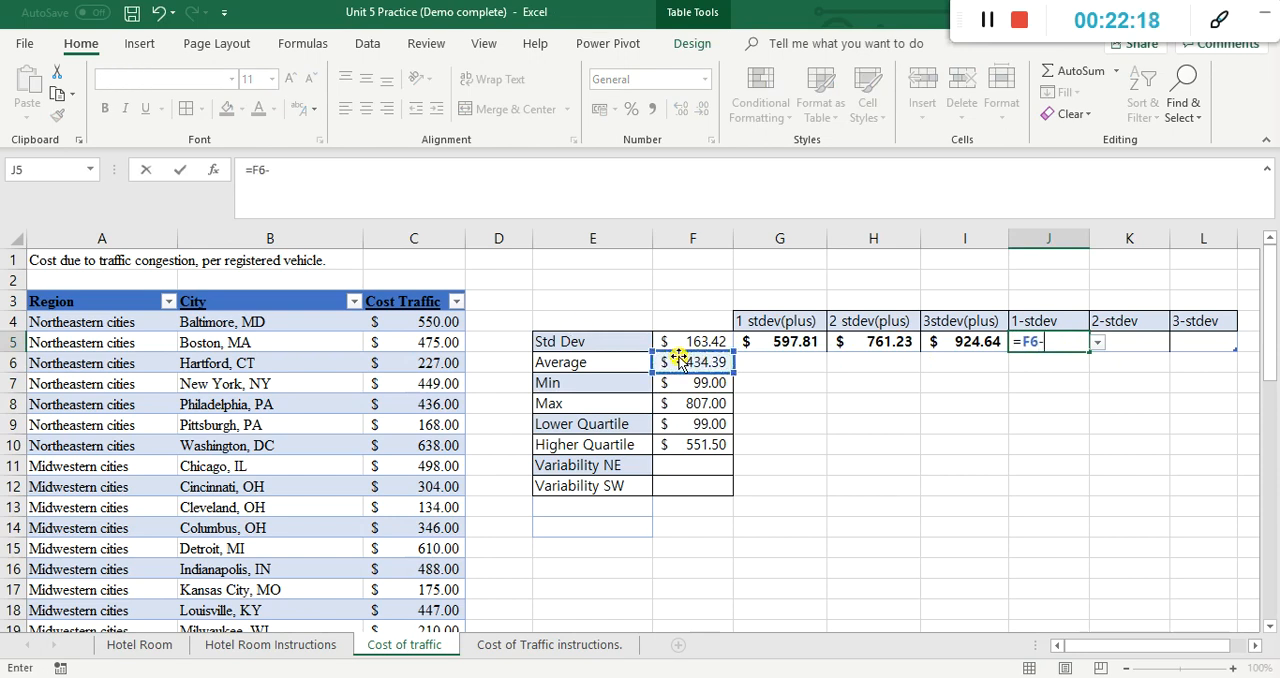
click(704, 341)
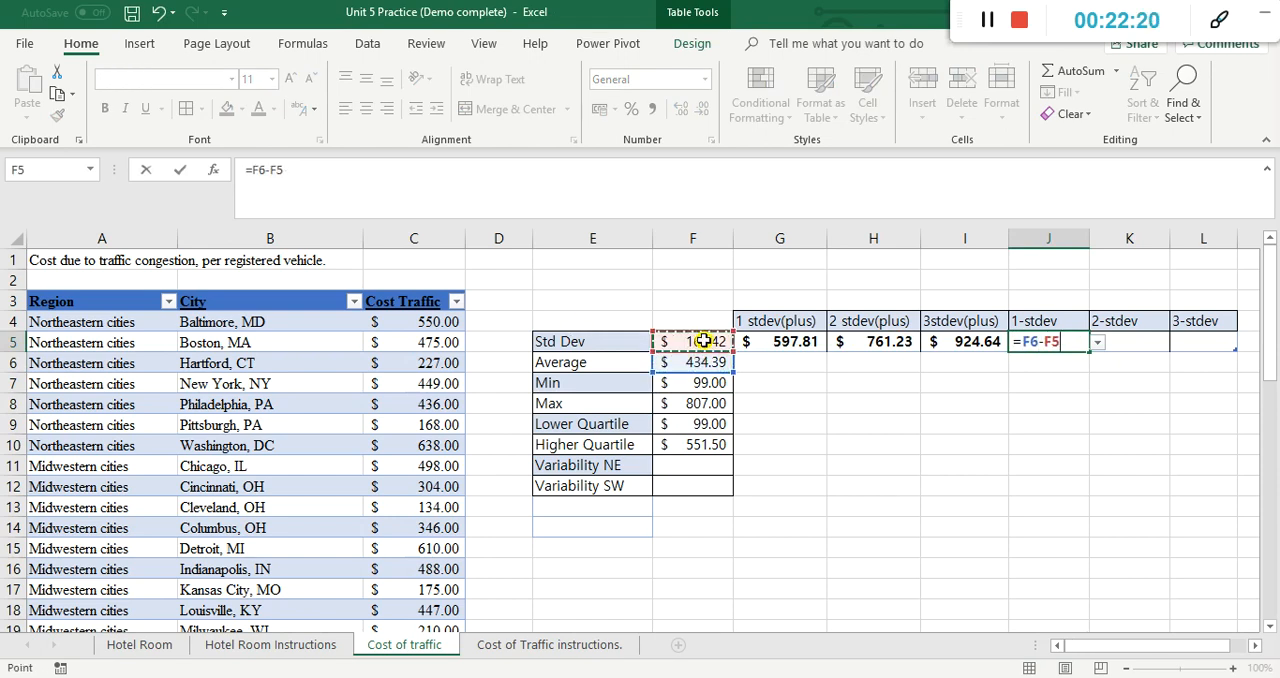
key(Return)
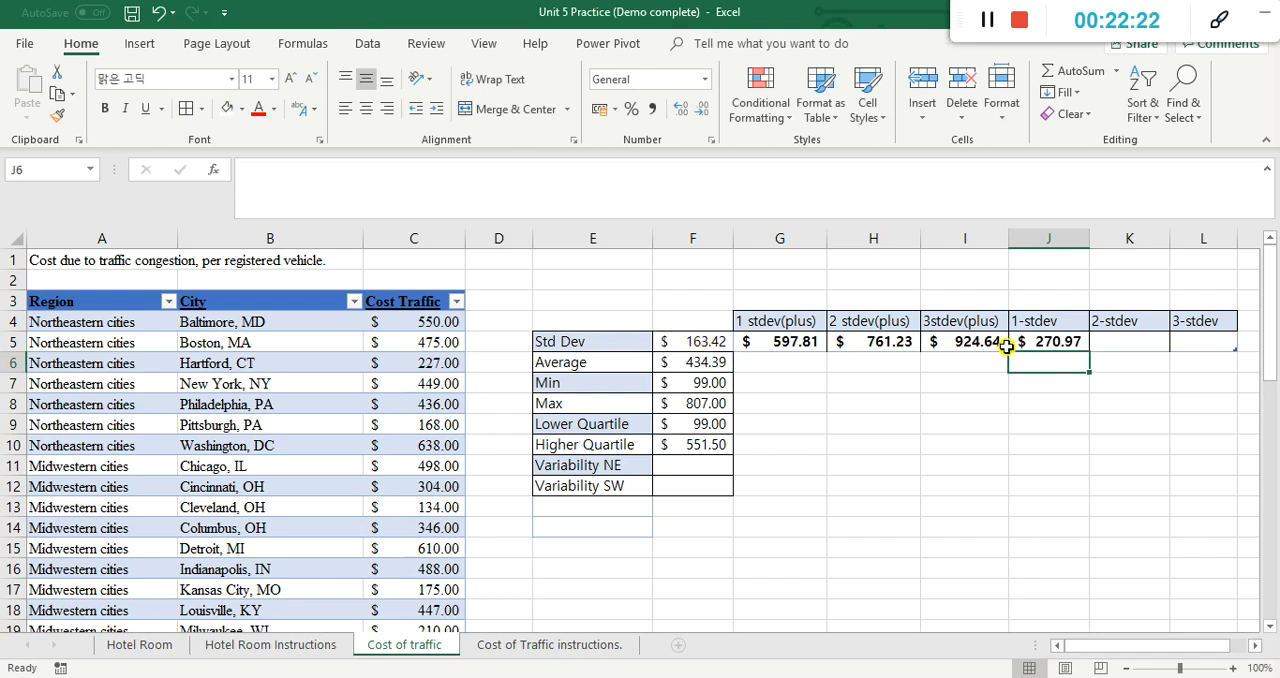
Step: Enter =Table3[[#Totals],[Column4]]-F5 in K5 to subtract a second standard deviation from the one-deviation value in J5
click(1075, 342)
click(1122, 342)
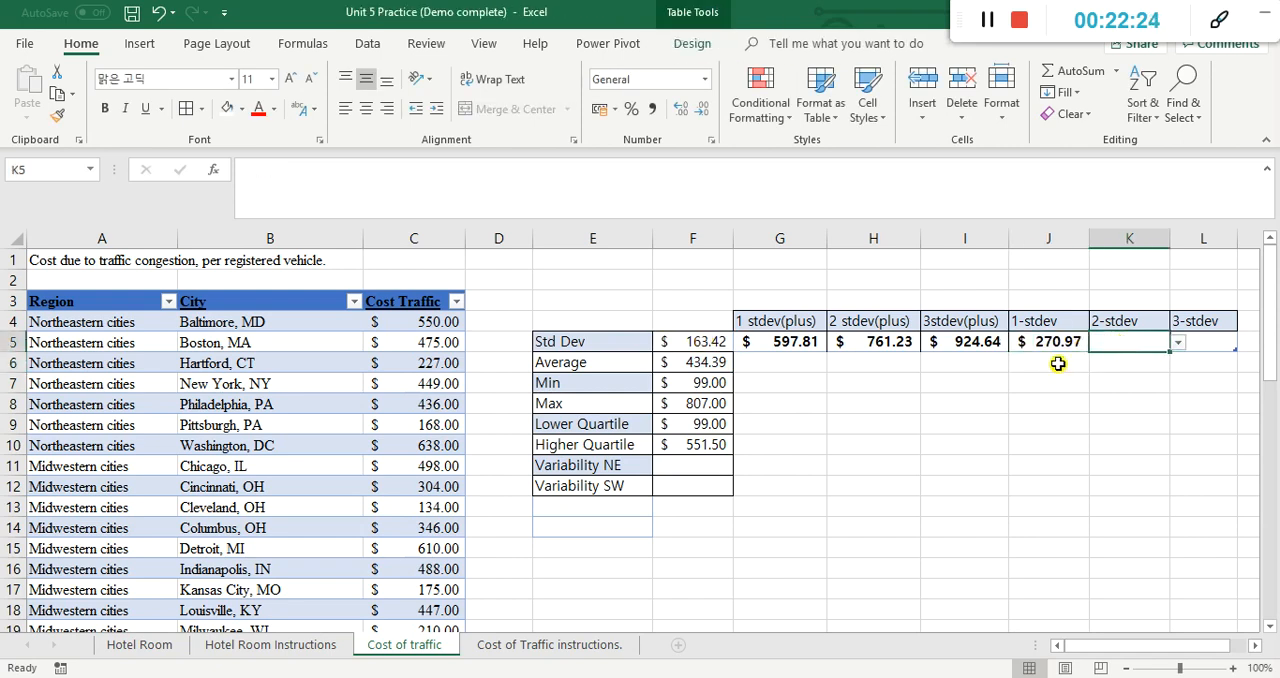
text(=)
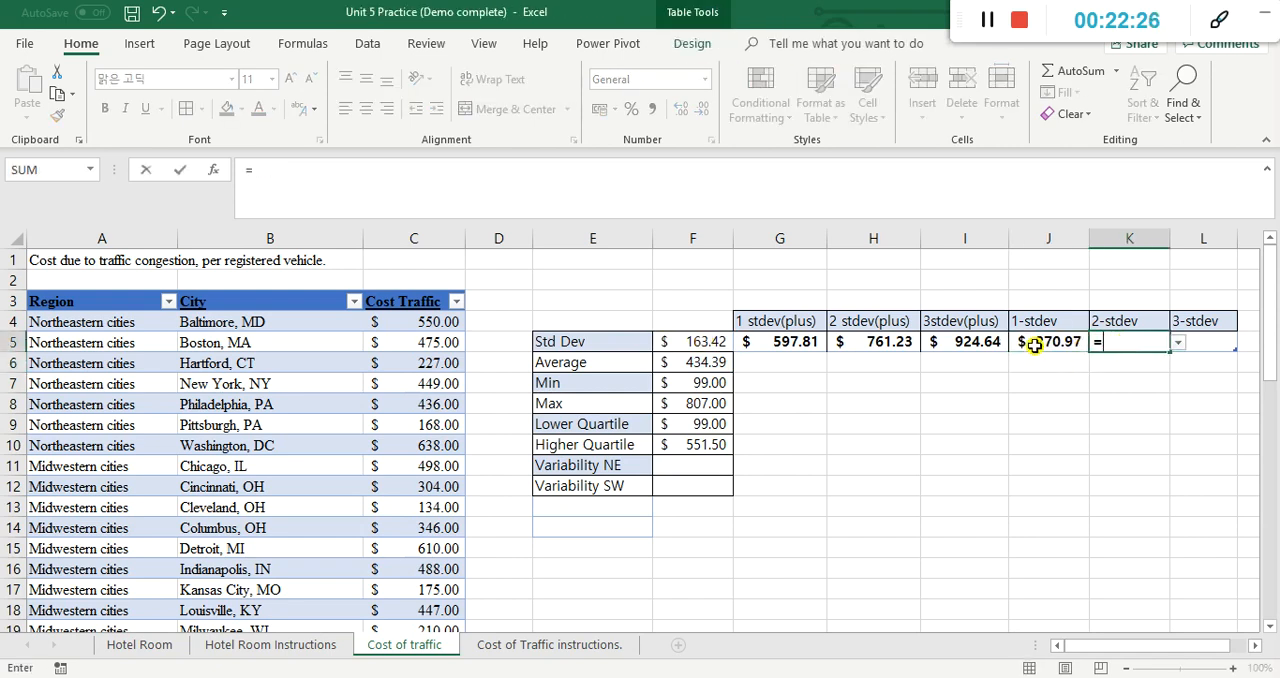
click(1026, 344)
text(-)
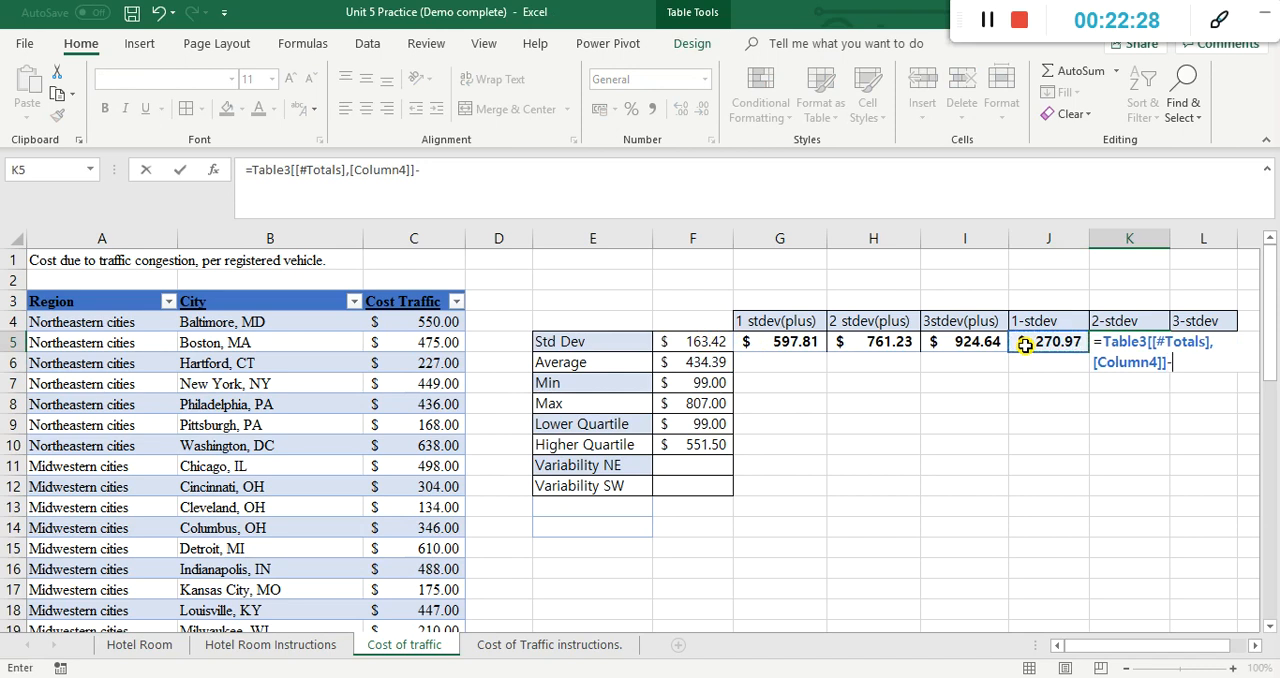
click(698, 342)
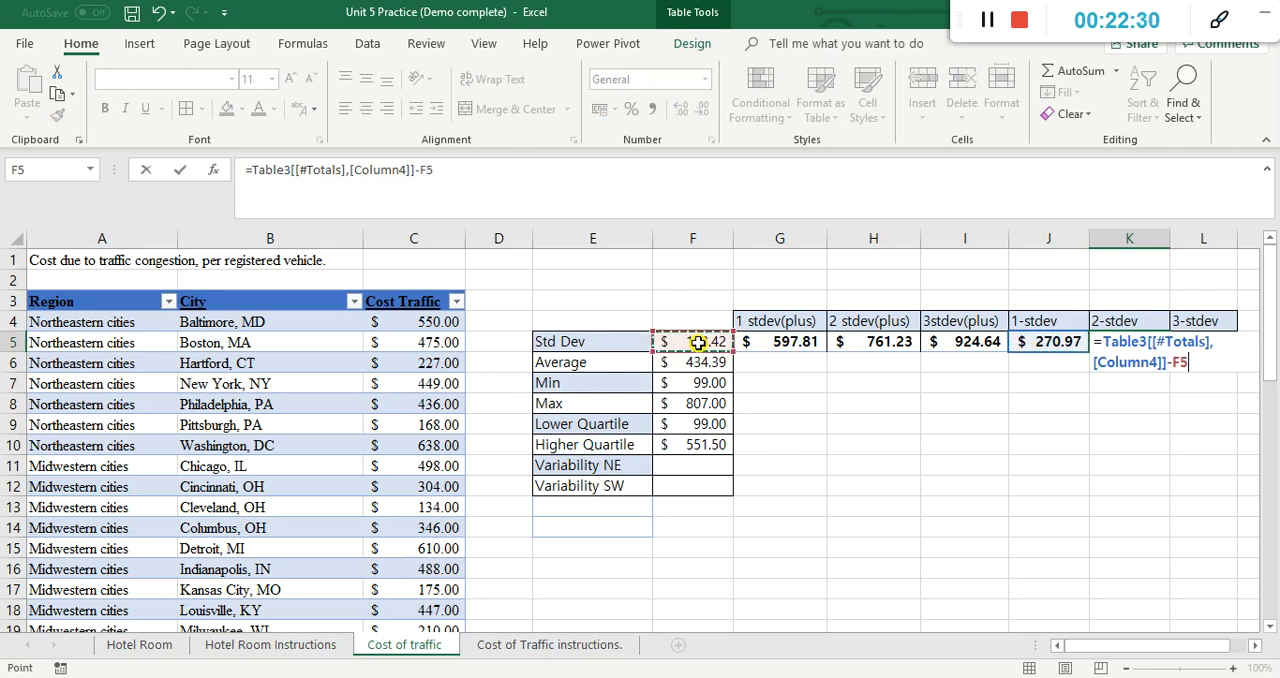
key(Return)
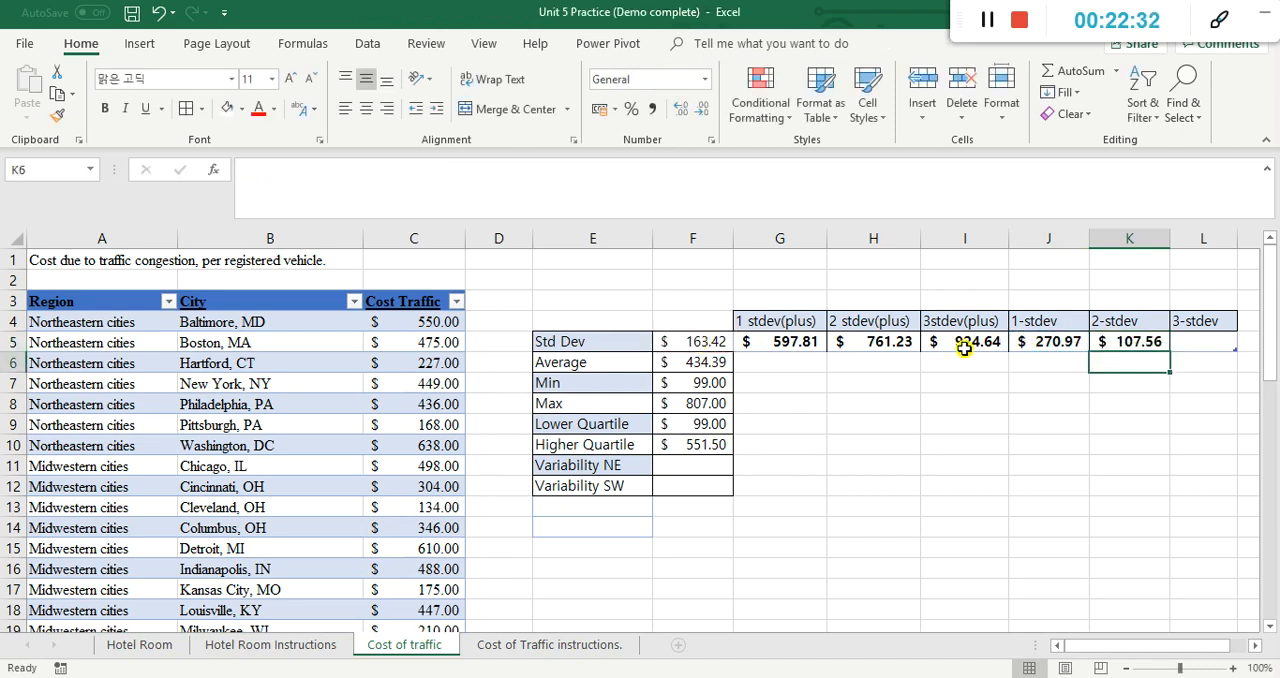
Step: Enter =Table3[[#Totals],[Column5]]-F5 in L5 to subtract a third standard deviation from the two-deviation value in K5
click(1201, 345)
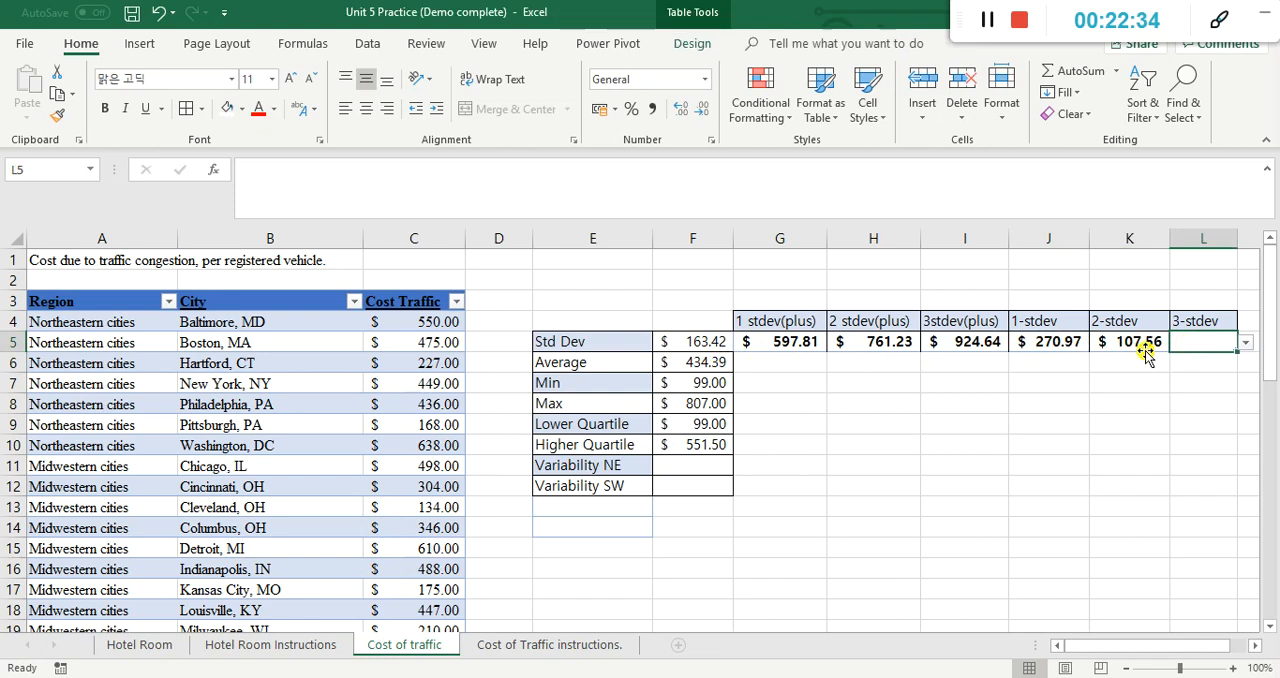
text(=)
click(1133, 343)
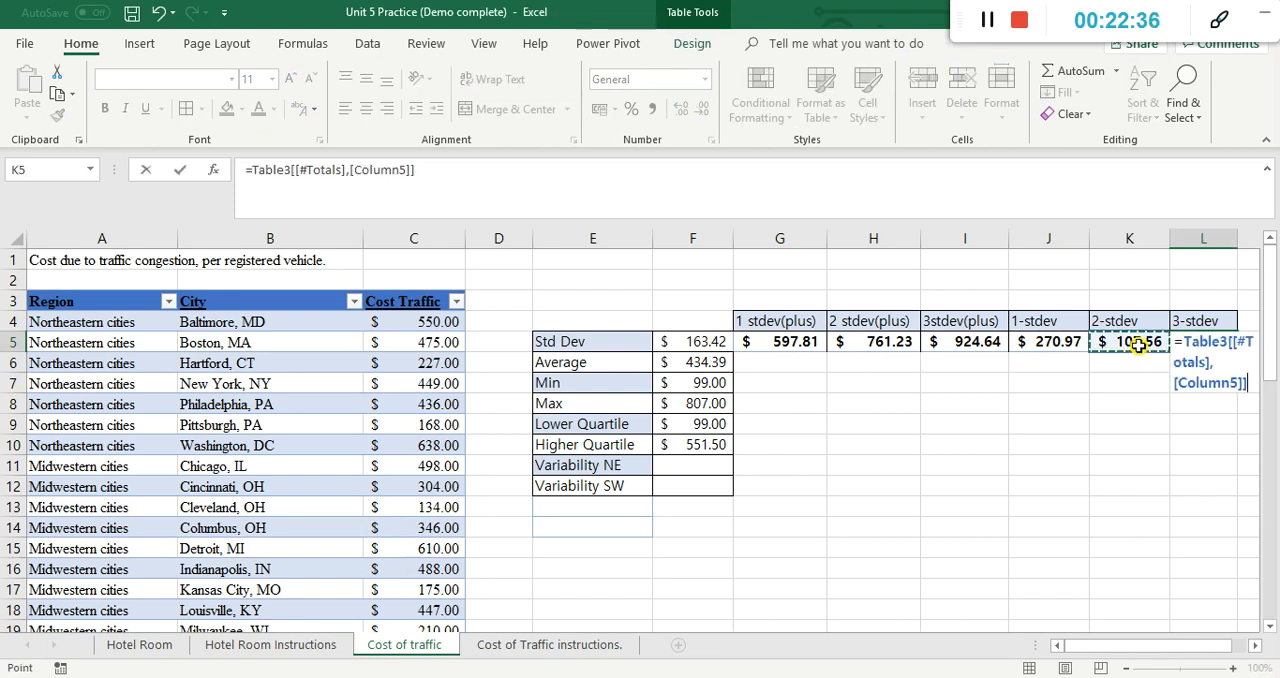
text(-)
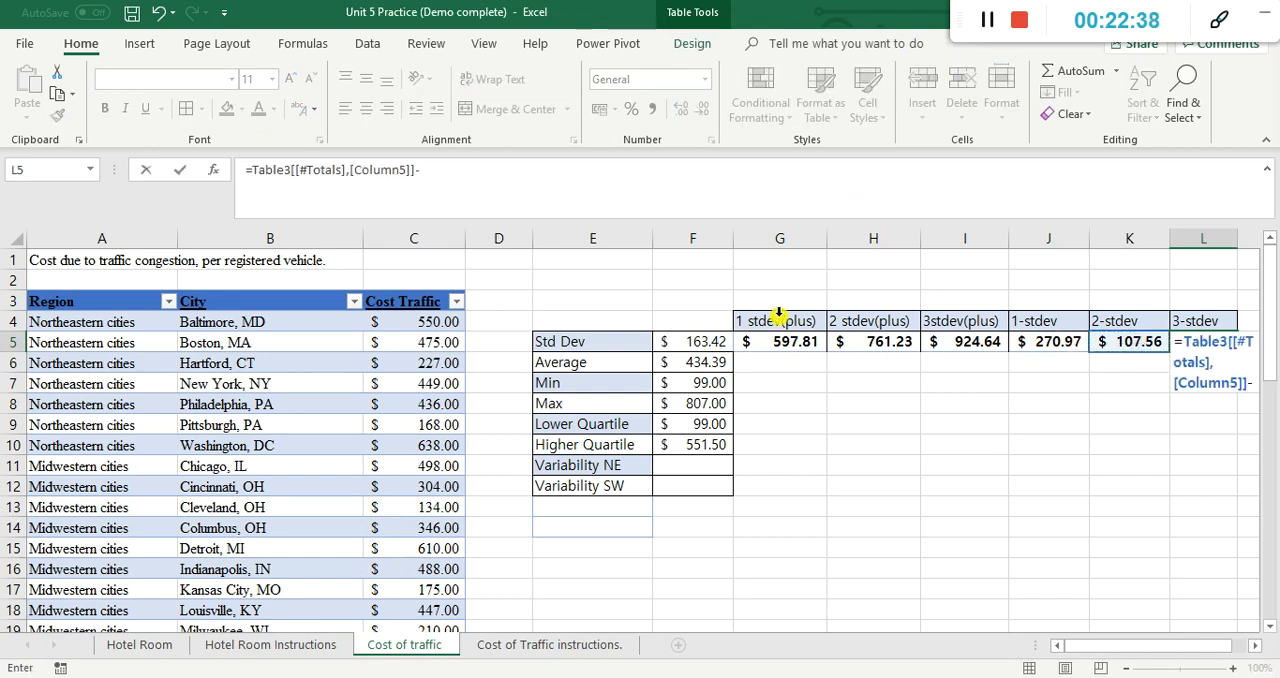
click(705, 345)
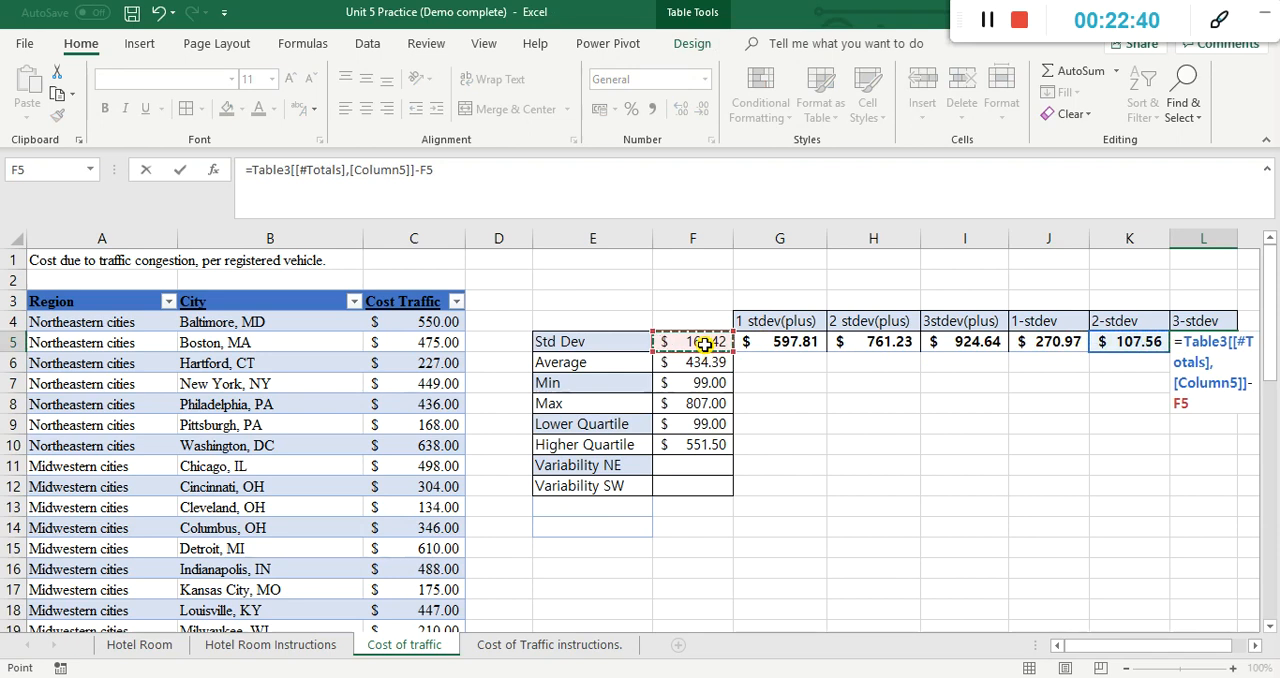
key(Return)
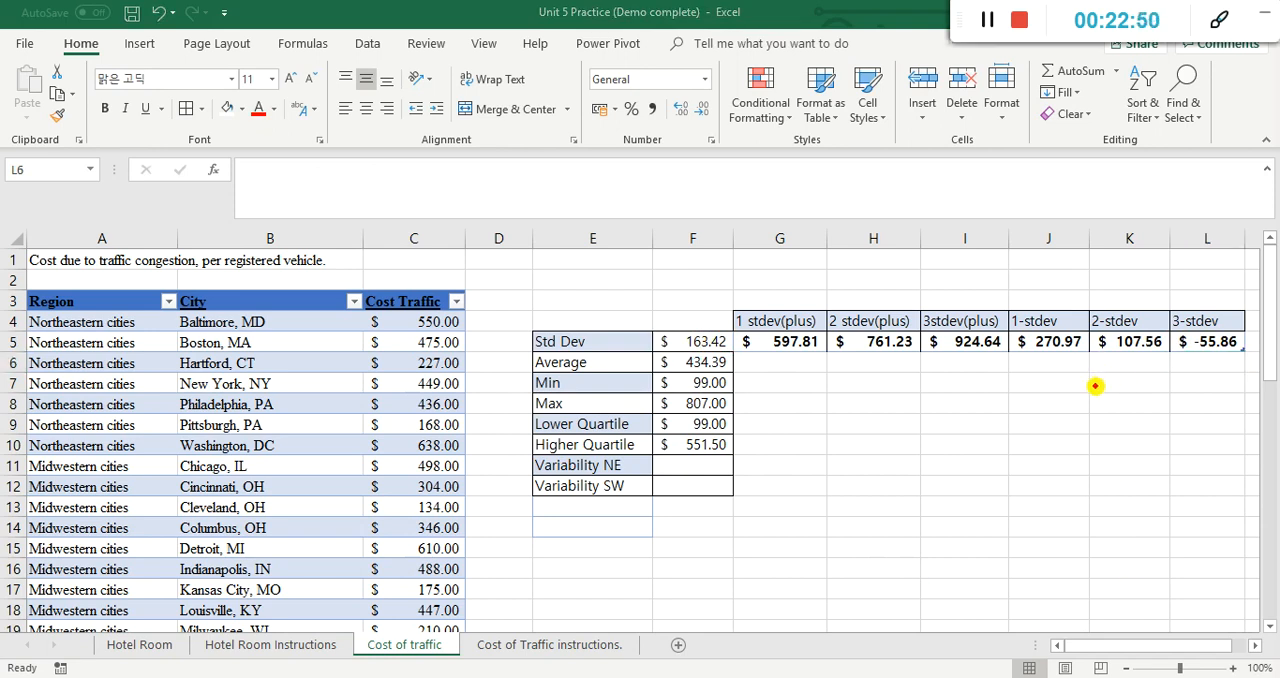
Step: Check the minimum in F7 and the Cost Traffic column for costs below the average minus one standard deviation in J5
mouse_move(710, 399)
mouse_down()
mouse_move(728, 392)
mouse_move(725, 370)
mouse_move(688, 385)
mouse_move(700, 393)
mouse_up()
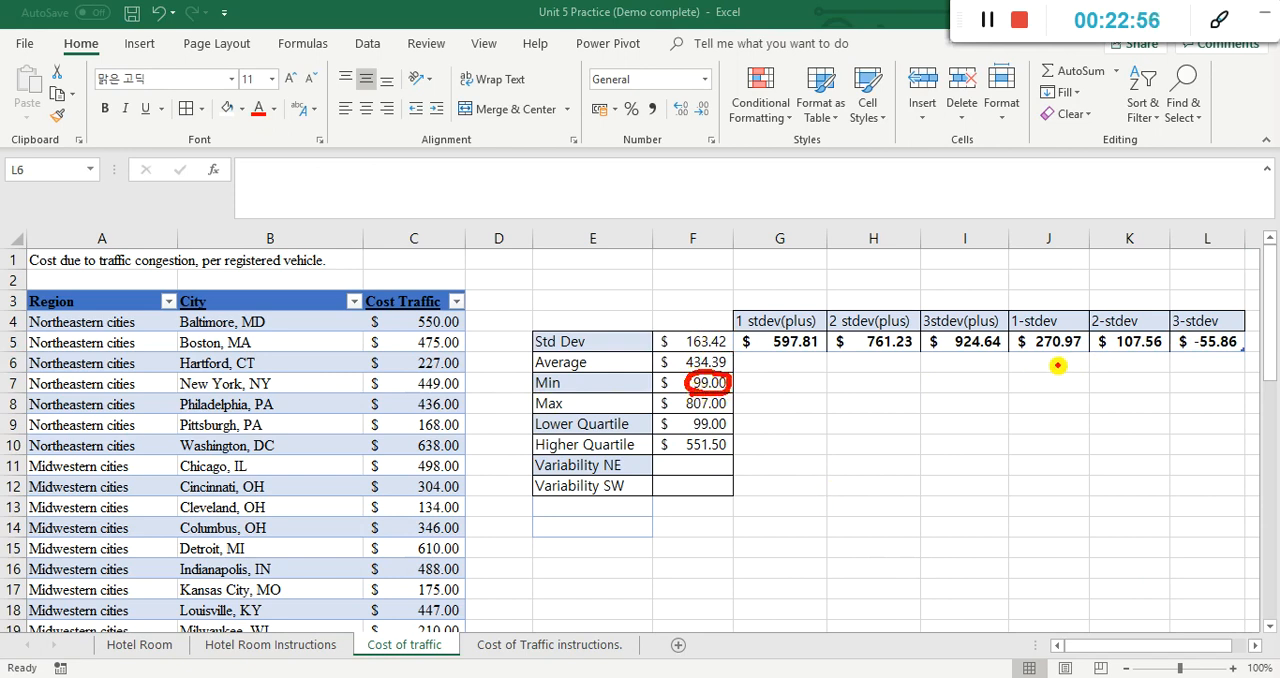
drag(1040, 360, 1097, 329)
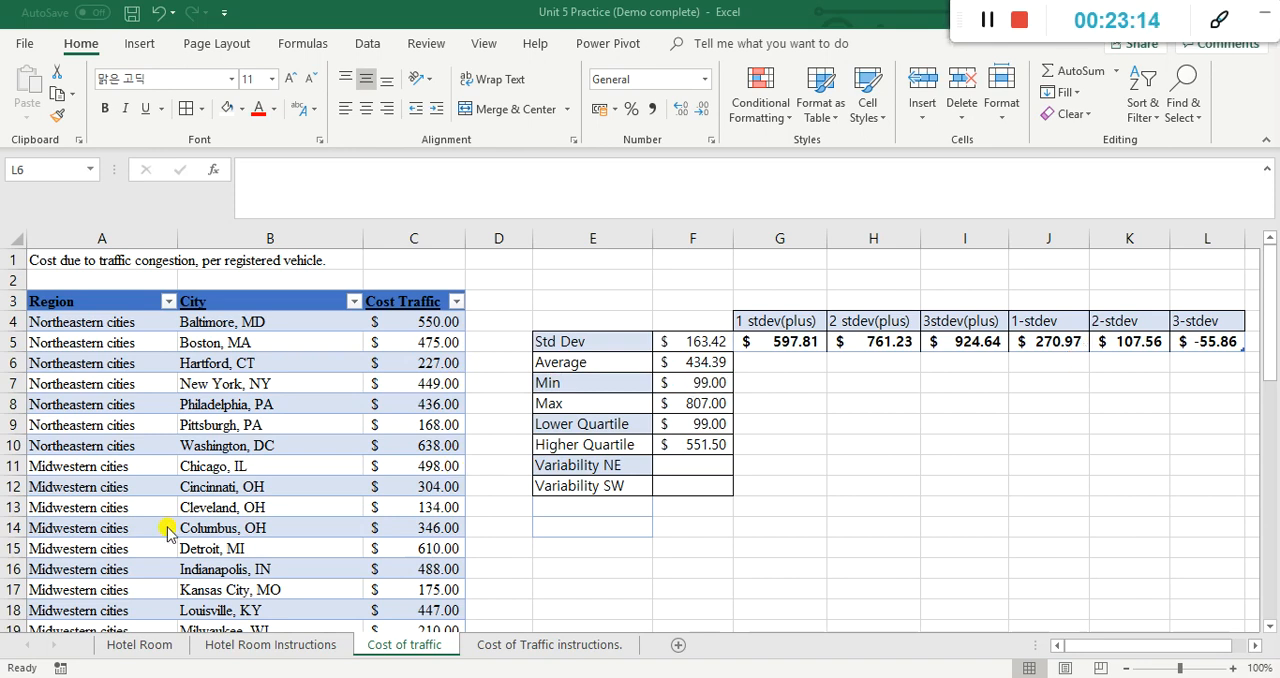
scroll(330, 422, down, 1)
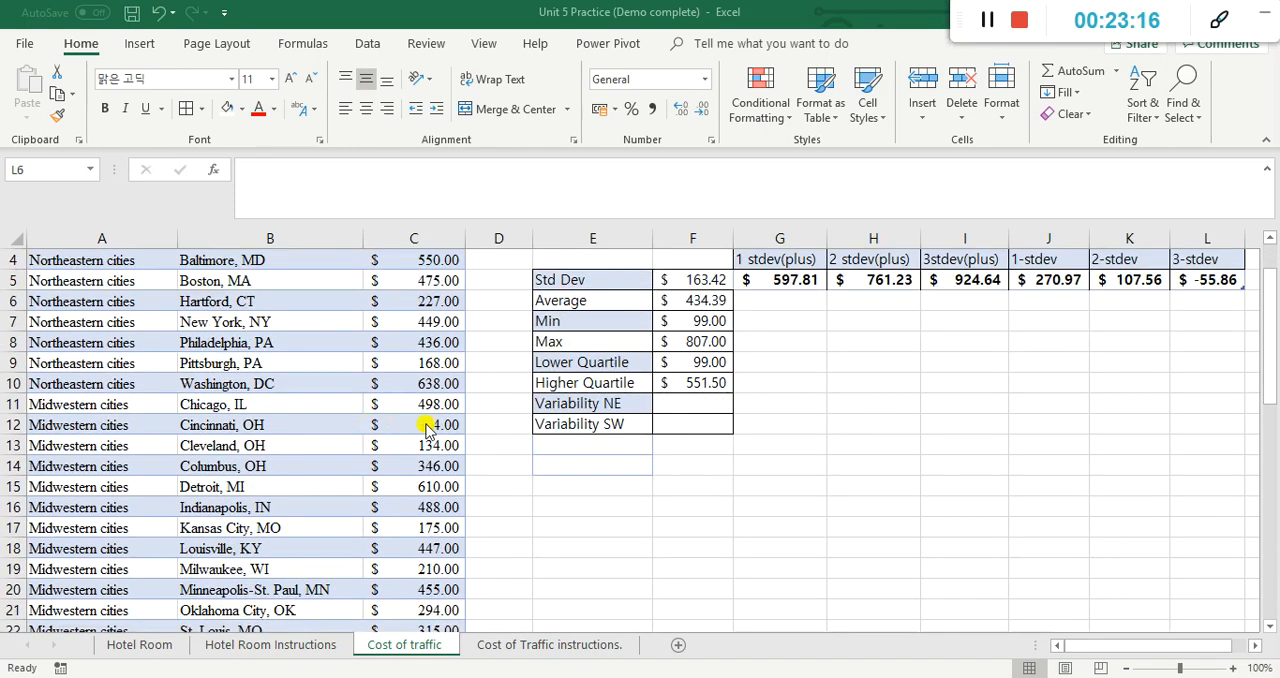
scroll(427, 428, down, 2)
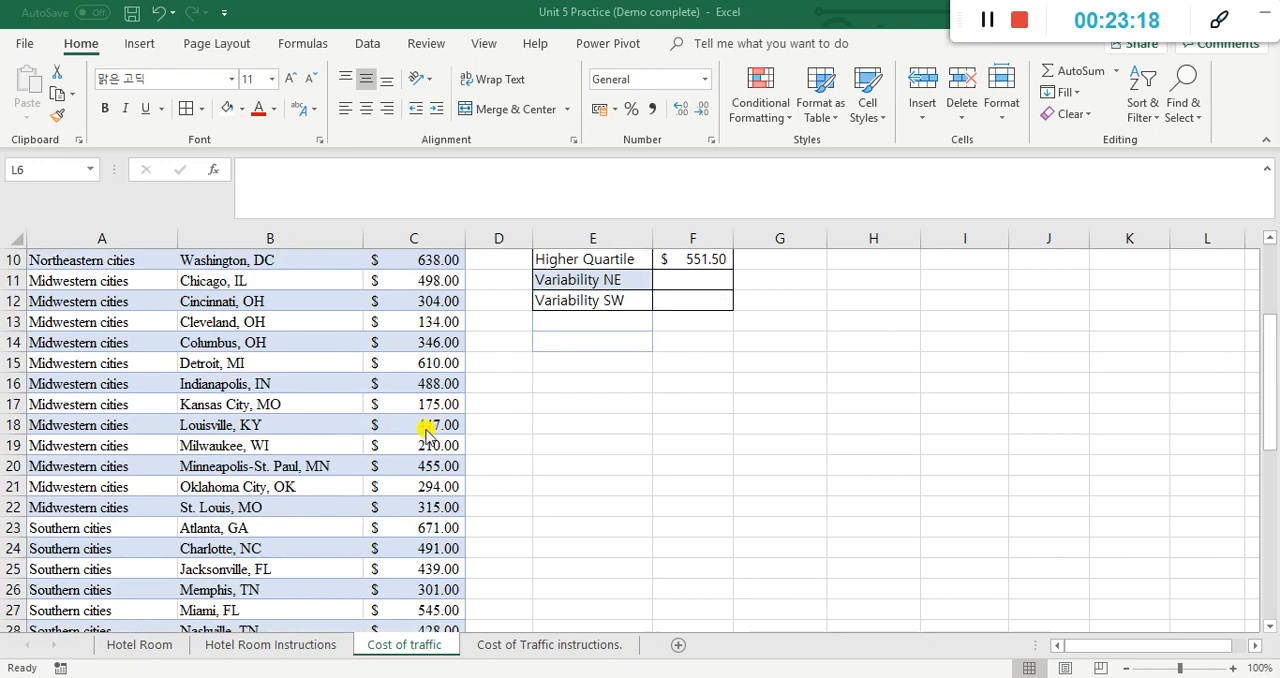
click(428, 592)
scroll(1266, 424, up, 3)
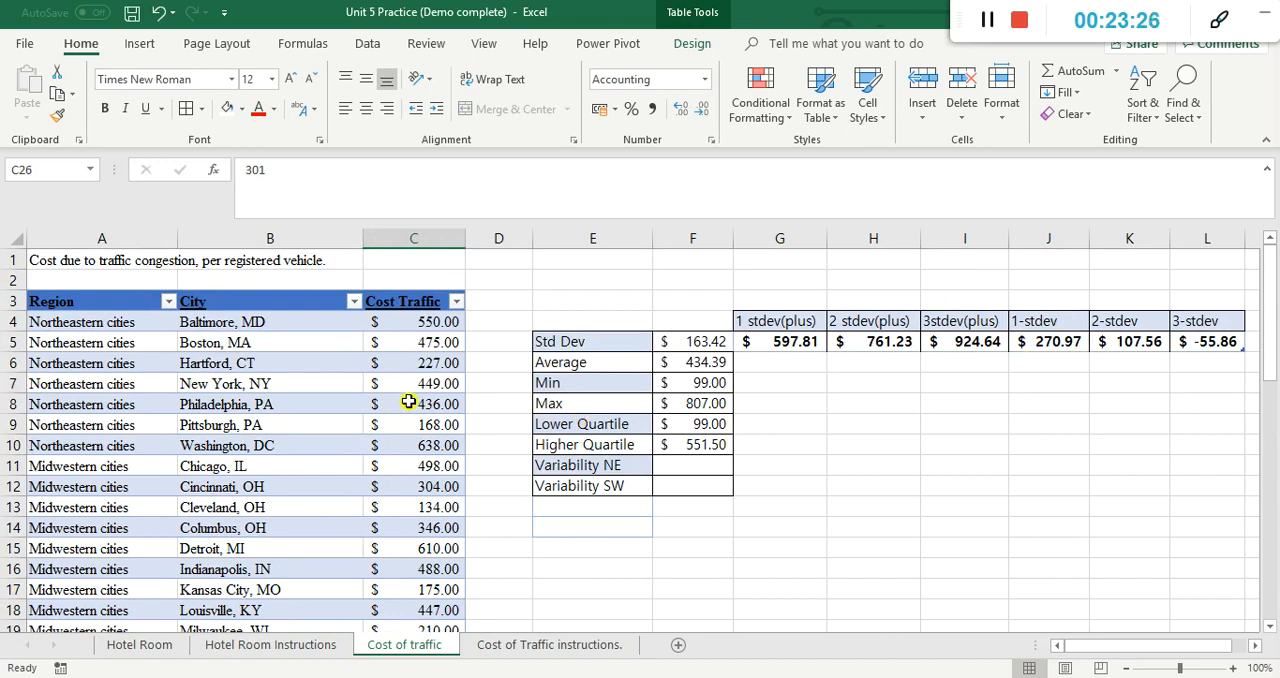
scroll(409, 401, down, 4)
scroll(409, 399, up, 3)
scroll(409, 399, up, 1)
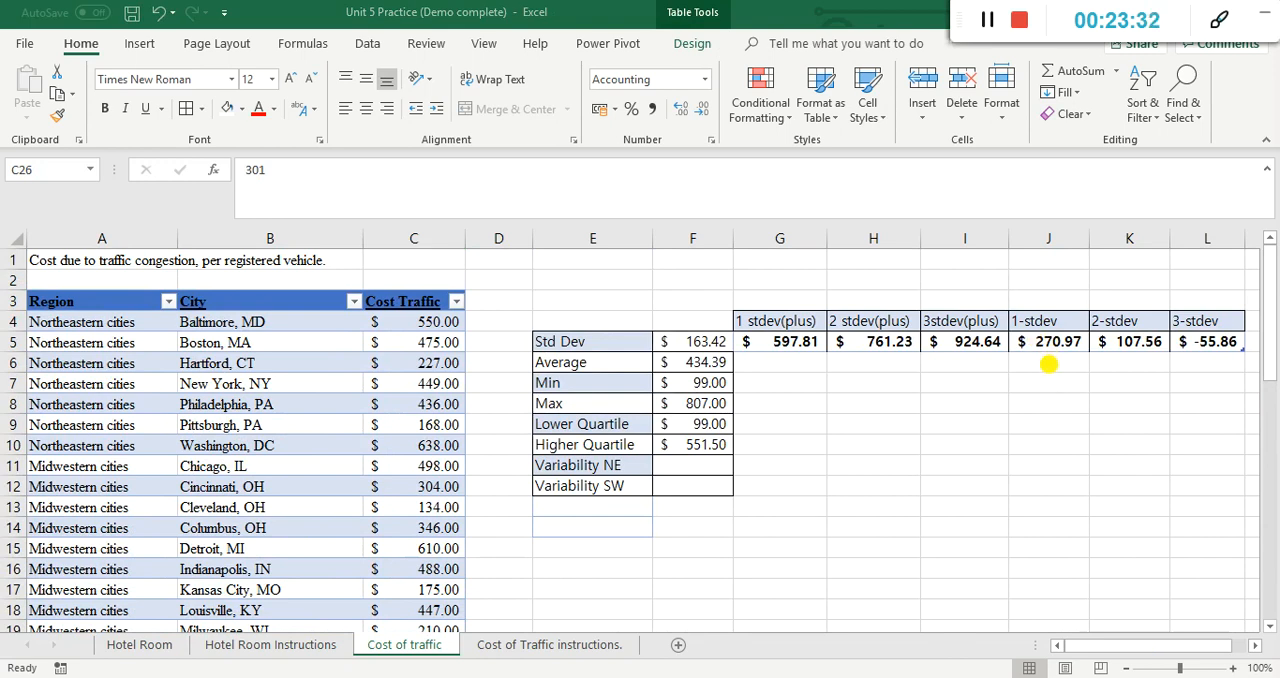
Step: Compare the minimum in F7 with the one-, two- and three-deviation lower values in J5, K5 and L5
mouse_move(1049, 360)
mouse_down()
mouse_move(1035, 314)
mouse_move(1077, 350)
mouse_move(1172, 340)
mouse_move(1086, 335)
mouse_up()
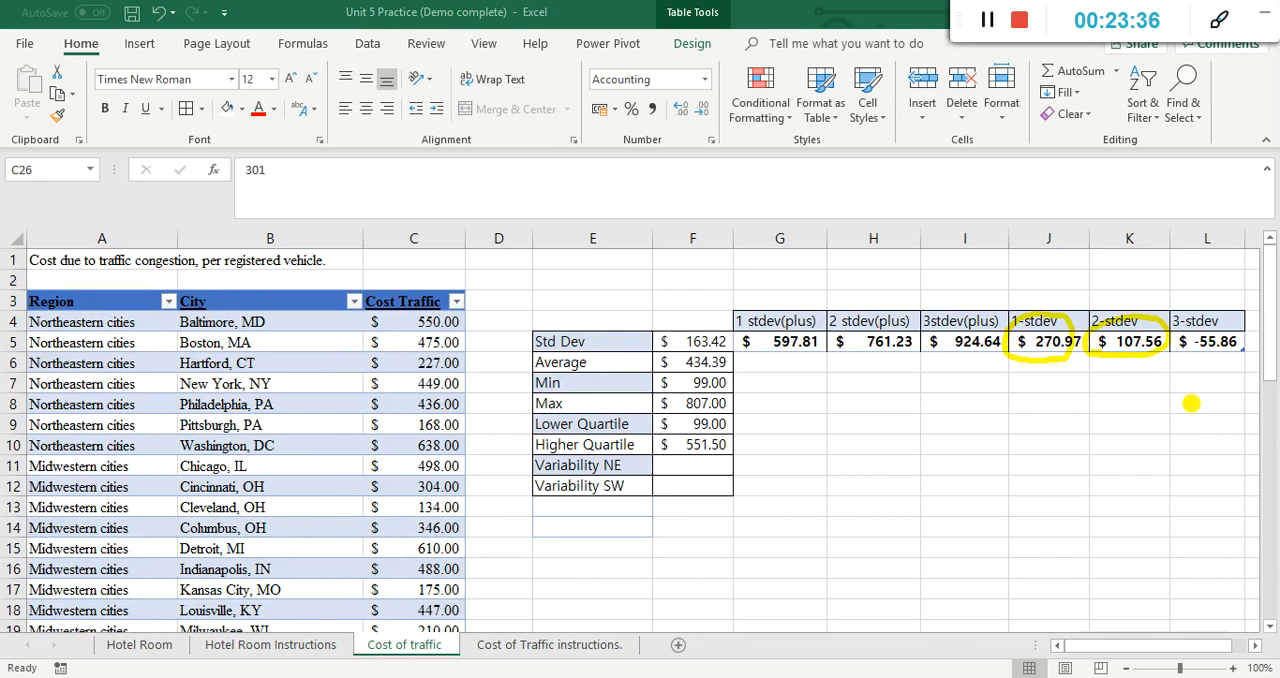
mouse_move(700, 384)
mouse_down()
mouse_move(686, 402)
mouse_move(732, 376)
mouse_move(690, 380)
mouse_up()
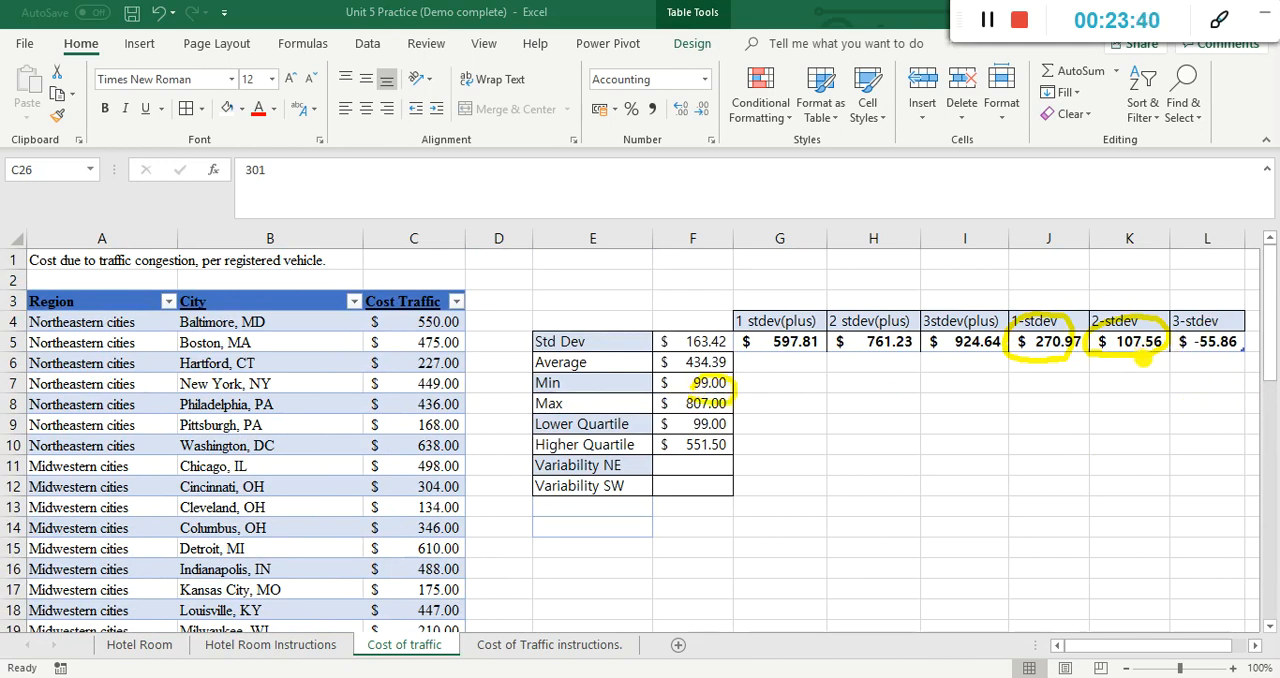
drag(1176, 359, 1206, 363)
drag(1236, 318, 1174, 346)
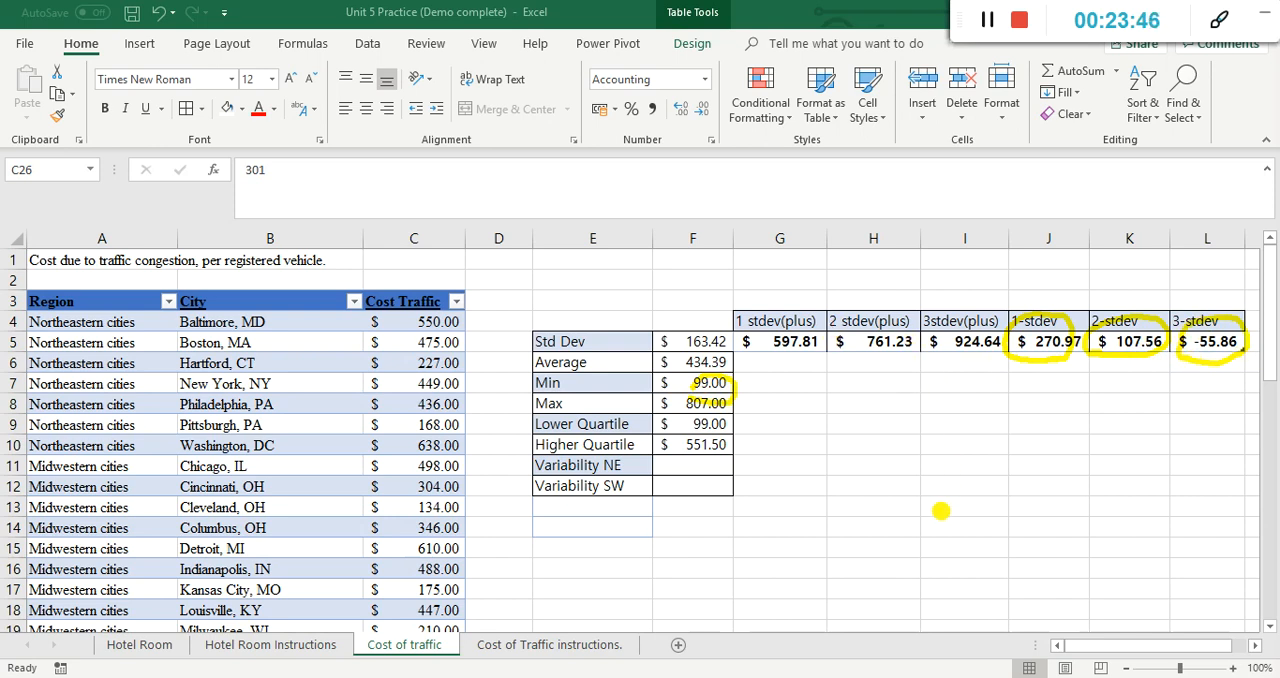
Step: Compare the upper values in G5:H5 with the lower values in J5:K5 as the two sides of a normal distribution curve
drag(922, 412, 926, 553)
mouse_move(987, 476)
mouse_down()
mouse_move(985, 505)
mouse_move(980, 488)
mouse_move(1000, 488)
mouse_up()
mouse_move(748, 344)
mouse_down()
mouse_move(890, 368)
mouse_move(842, 318)
mouse_move(757, 345)
mouse_up()
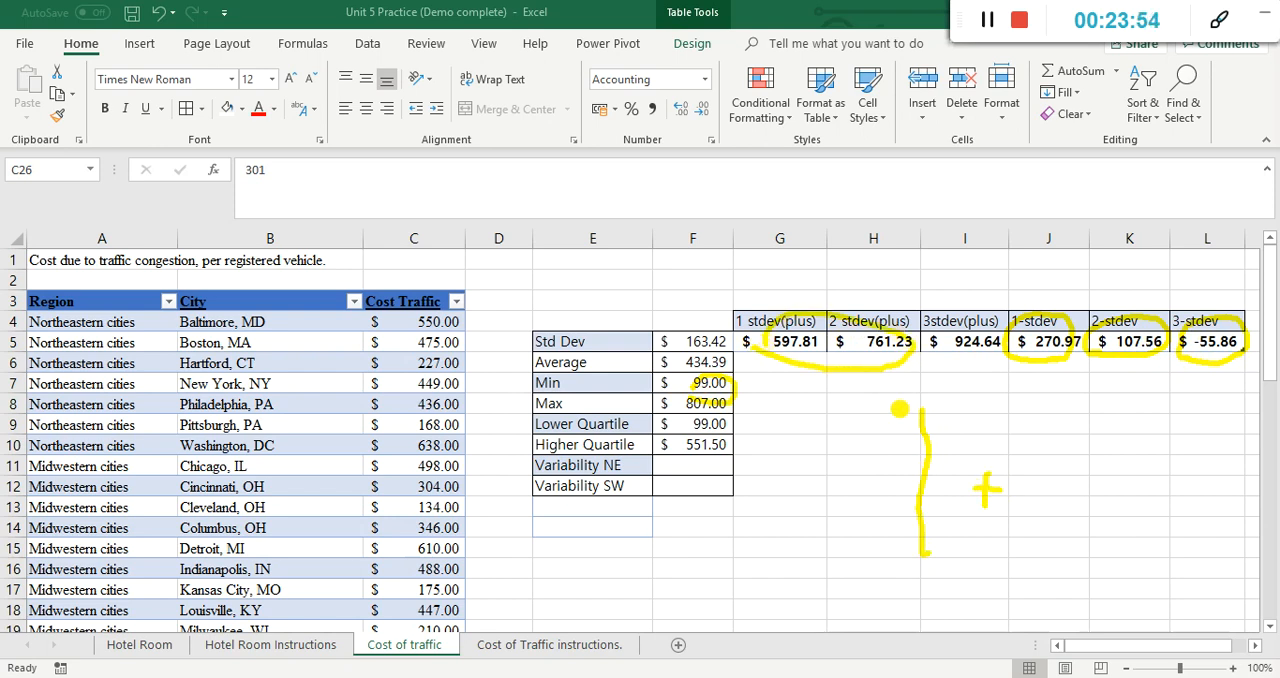
drag(818, 482, 876, 469)
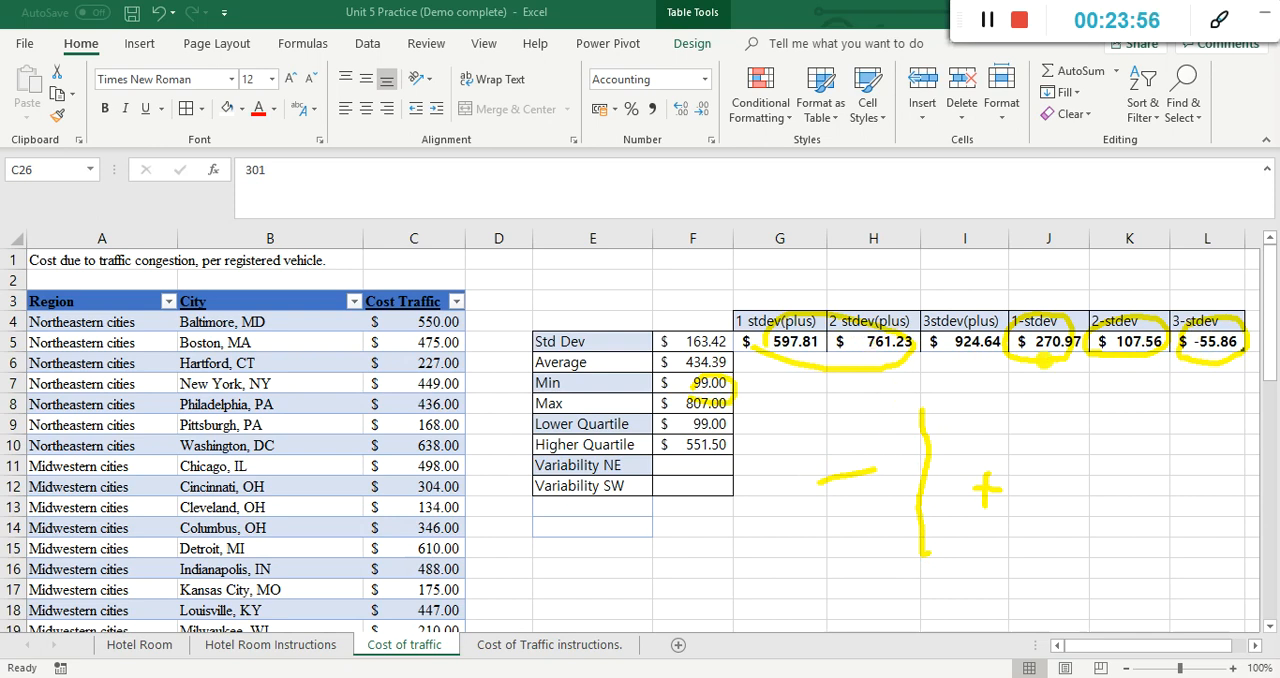
mouse_move(1018, 368)
mouse_down()
mouse_move(1168, 350)
mouse_move(1060, 305)
mouse_move(1015, 366)
mouse_up()
drag(1078, 414, 1125, 410)
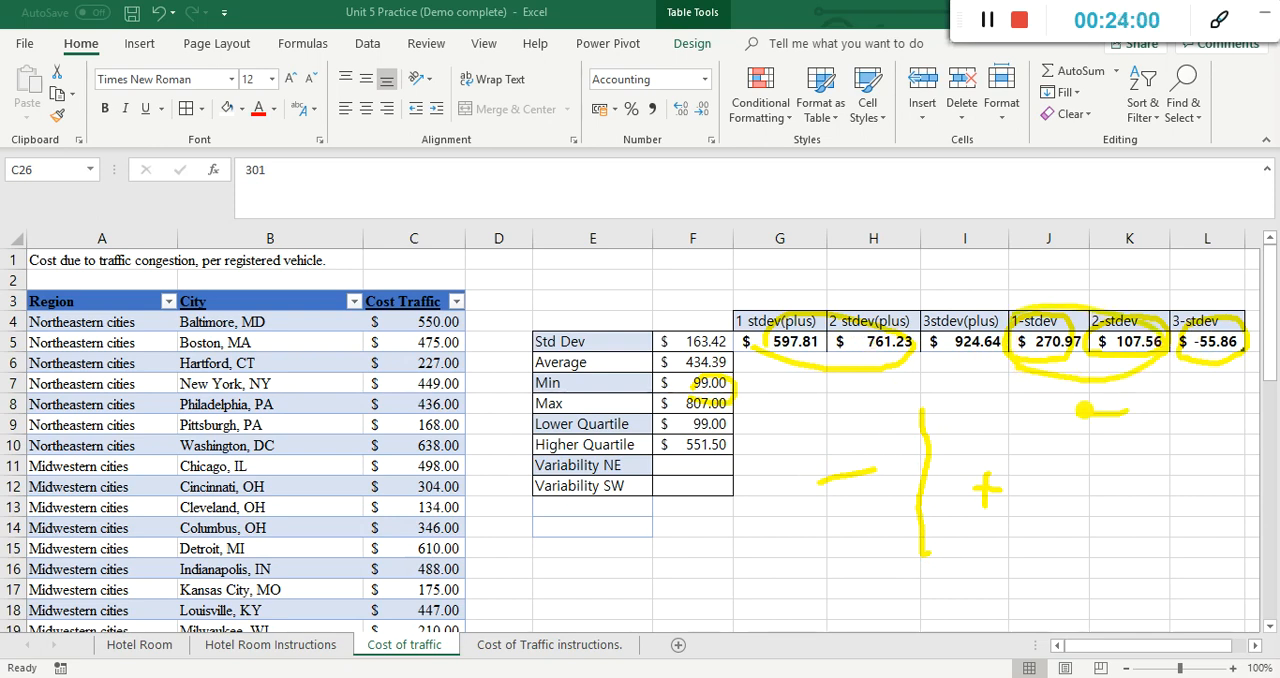
mouse_move(834, 368)
mouse_down()
mouse_move(834, 414)
mouse_move(891, 404)
mouse_up()
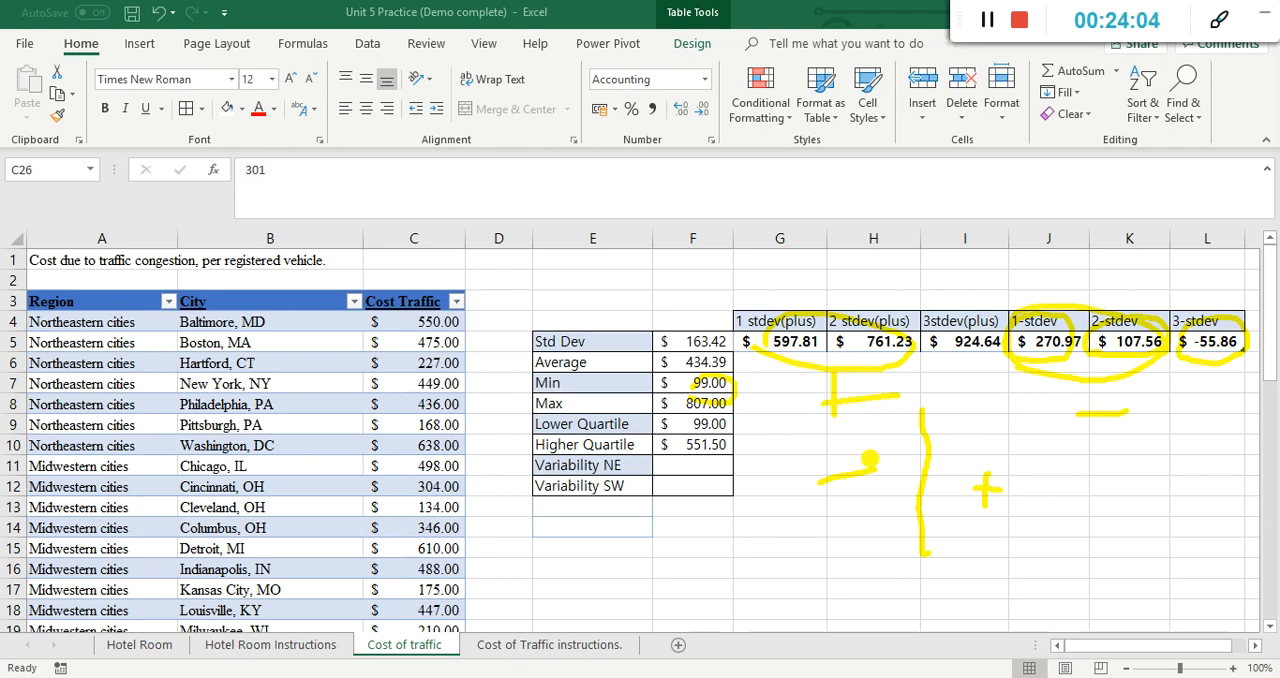
drag(750, 562, 1176, 561)
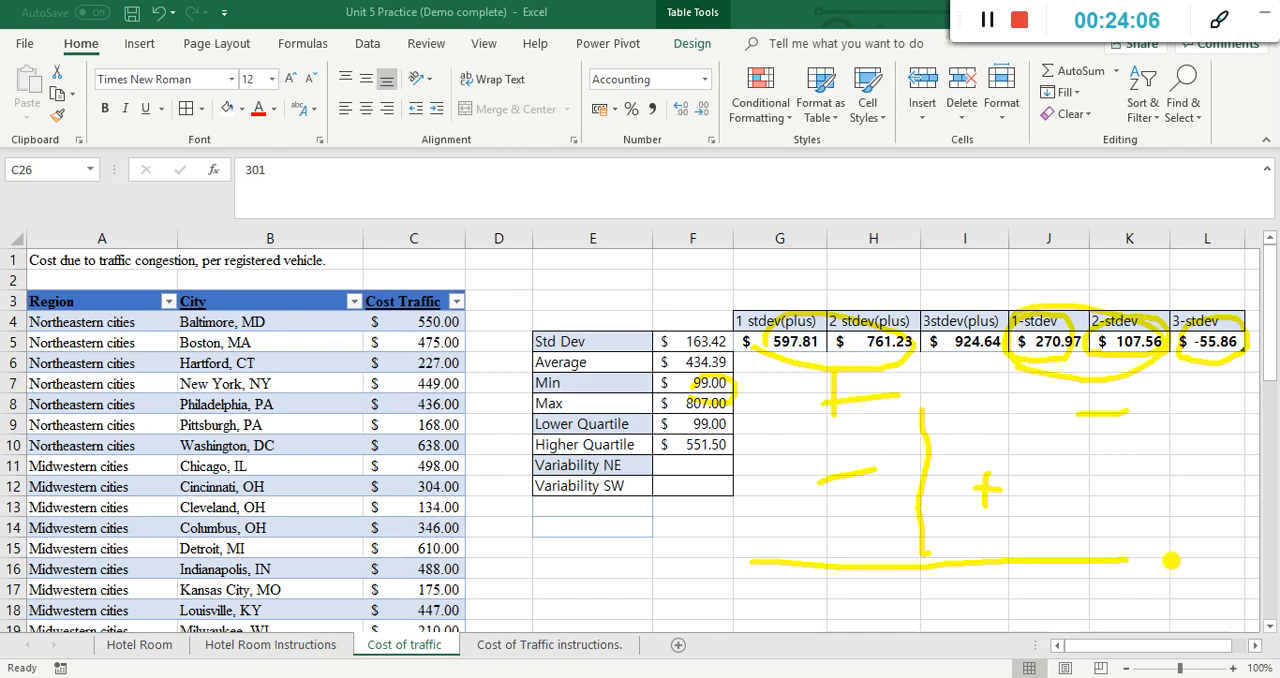
mouse_move(704, 550)
mouse_down()
mouse_move(862, 441)
mouse_move(912, 426)
mouse_move(1104, 542)
mouse_move(1148, 539)
mouse_up()
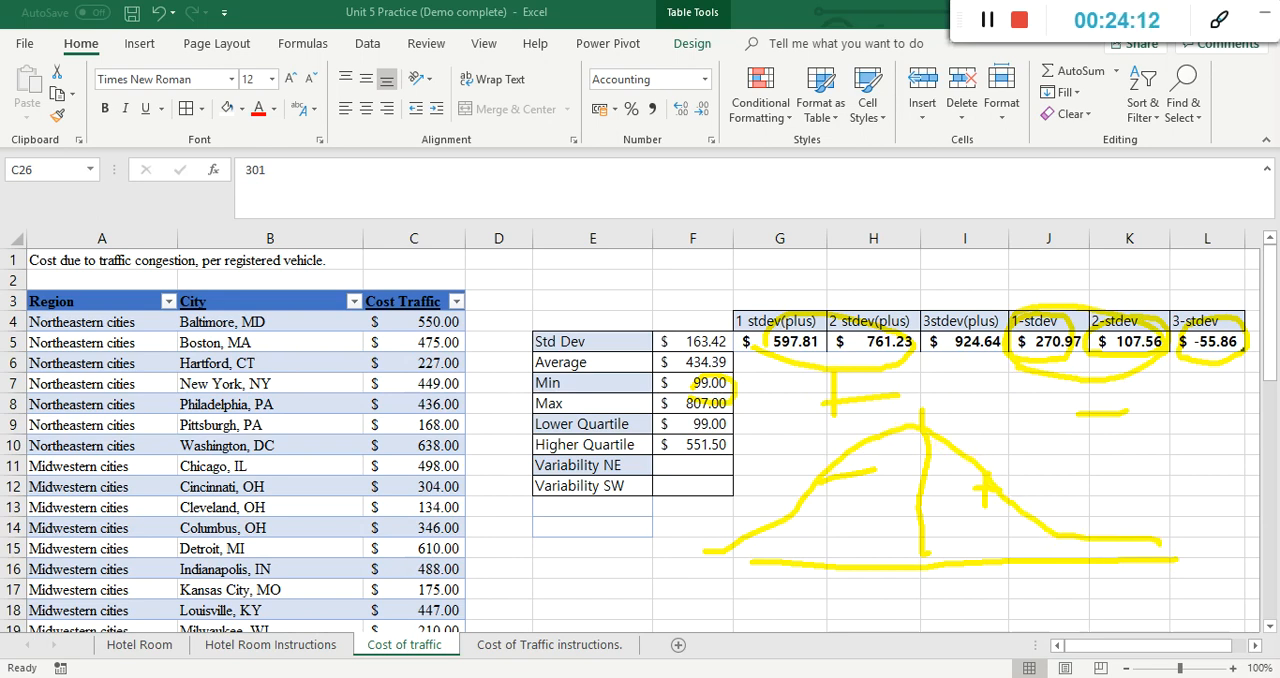
key(Escape)
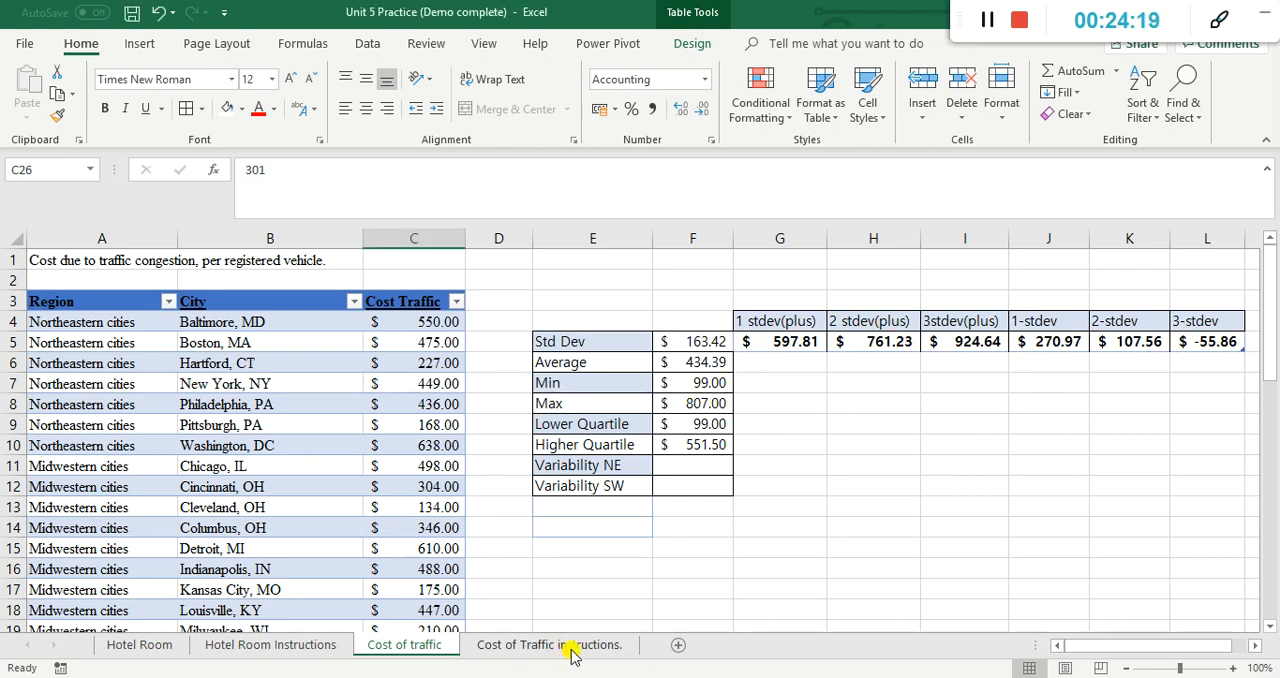
Step: Mark the standard deviation items in rows 10 and 11 of the traffic checklist with d and return to the Cost of traffic sheet
click(497, 648)
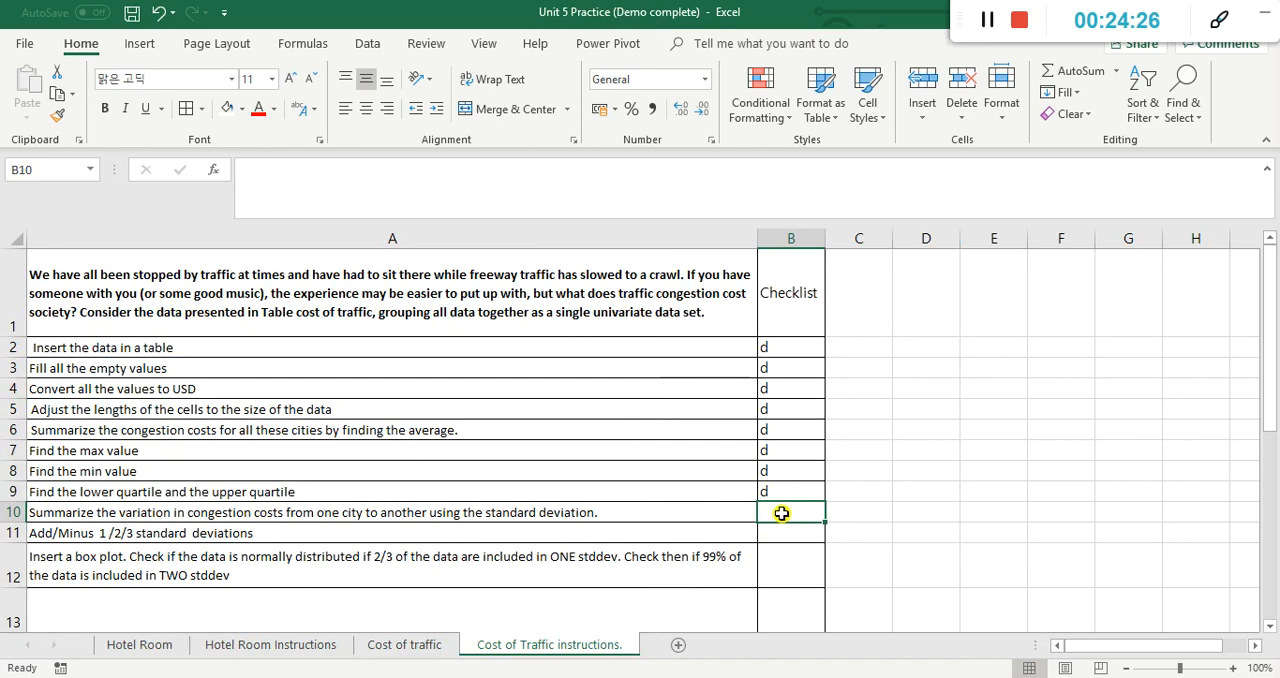
text(d)
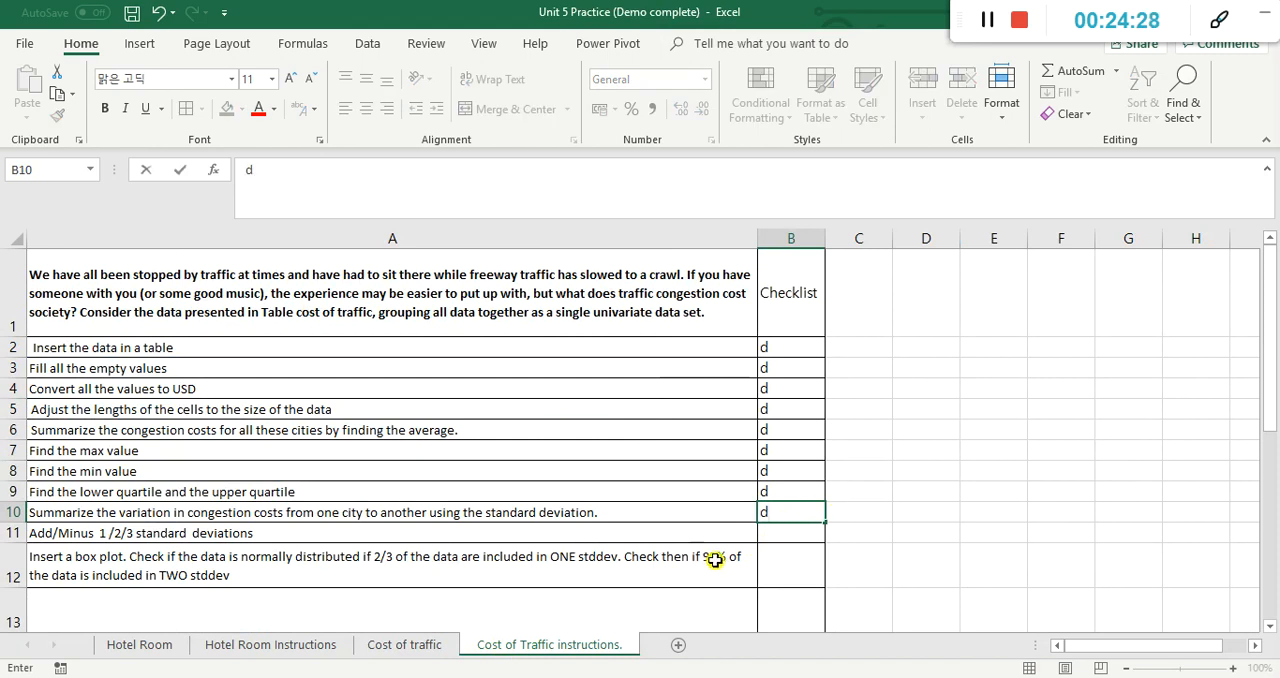
click(777, 535)
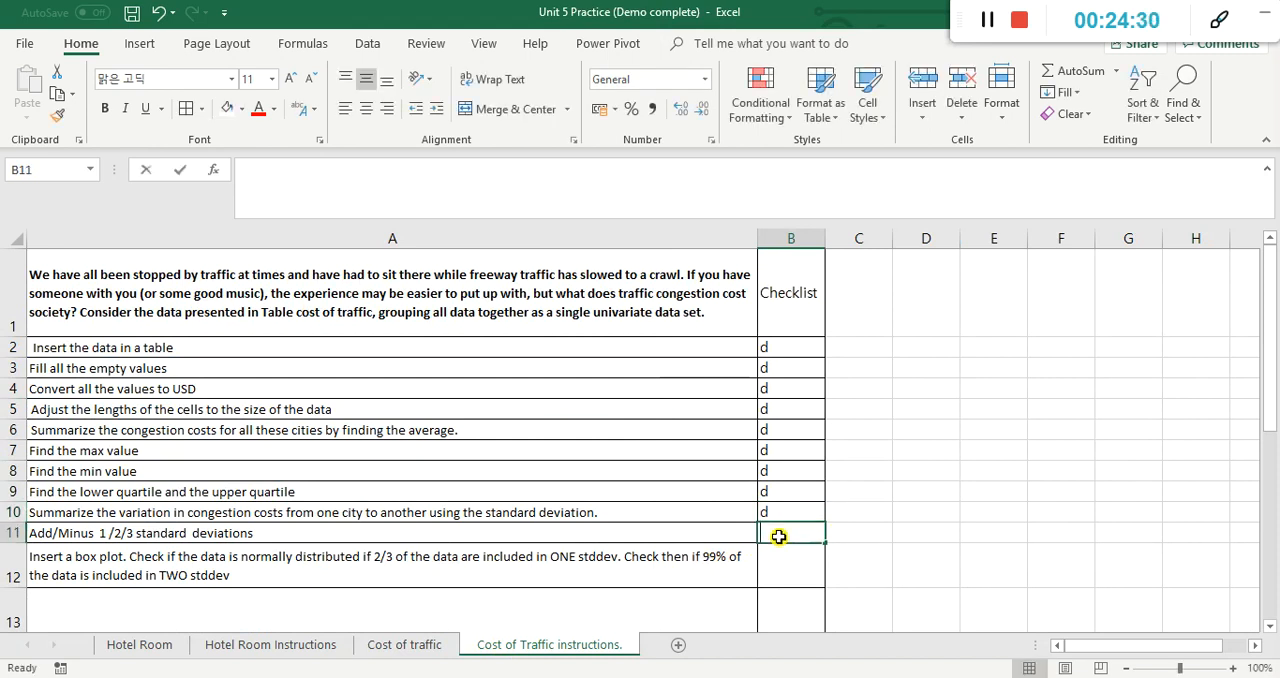
text(d)
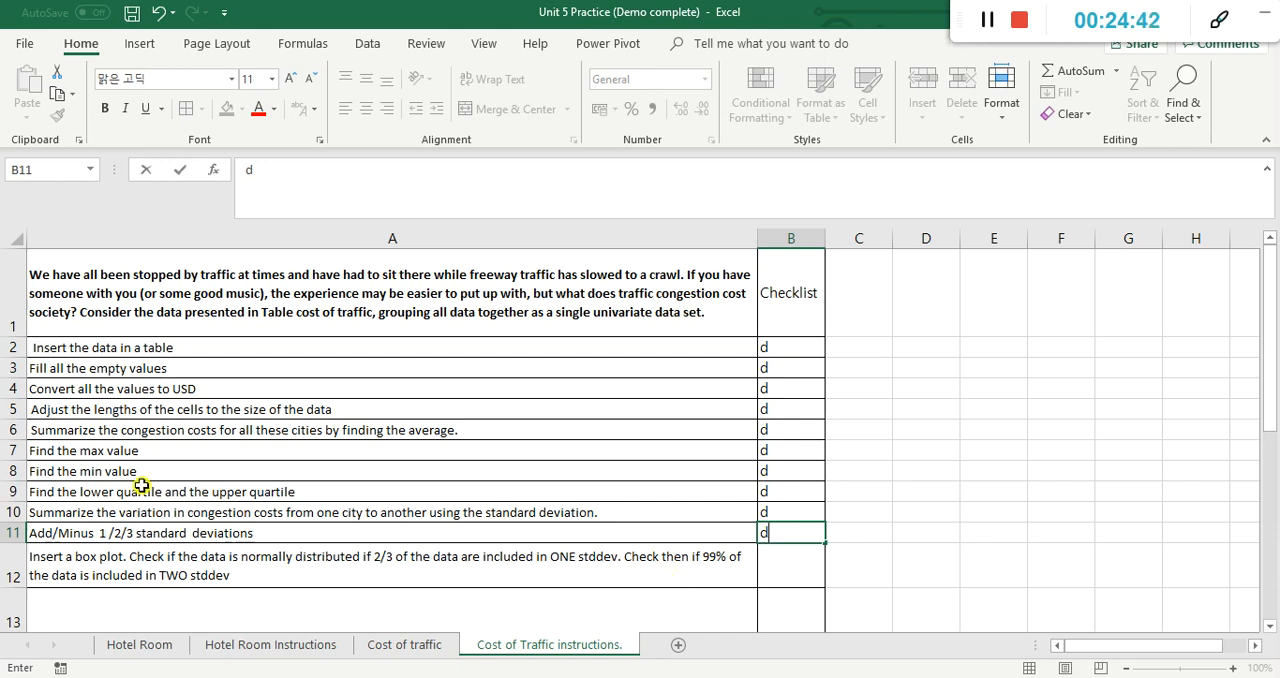
click(406, 646)
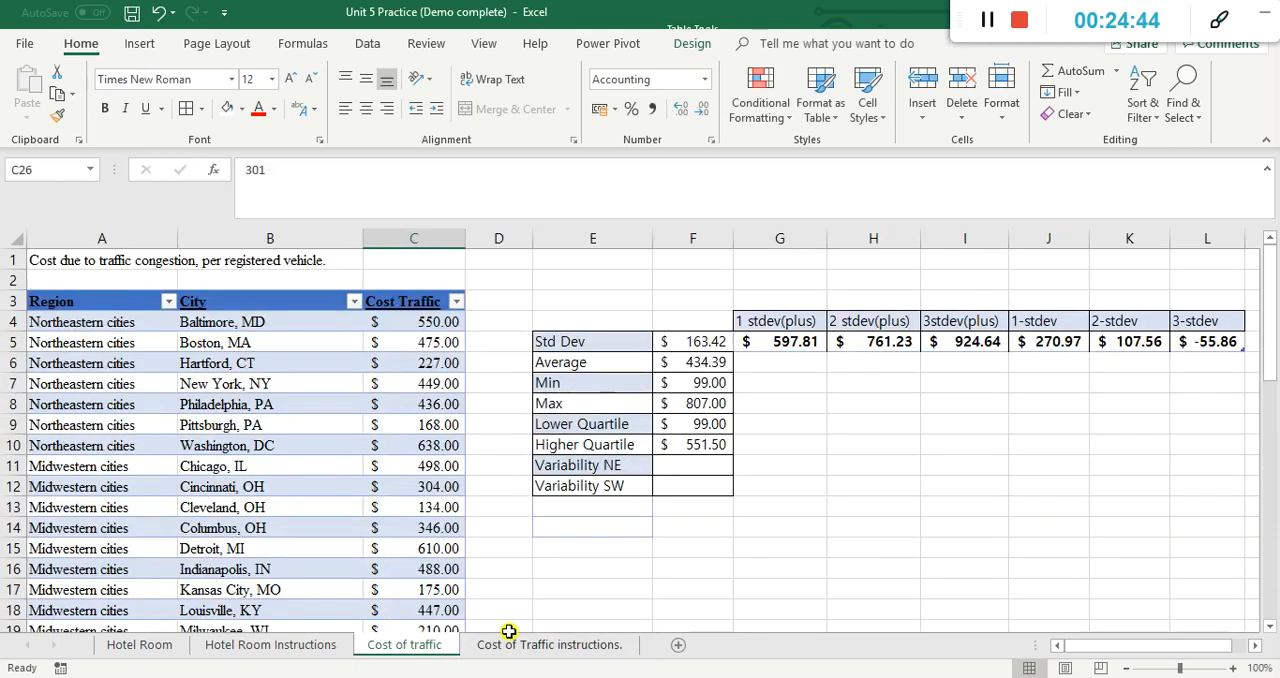
click(860, 402)
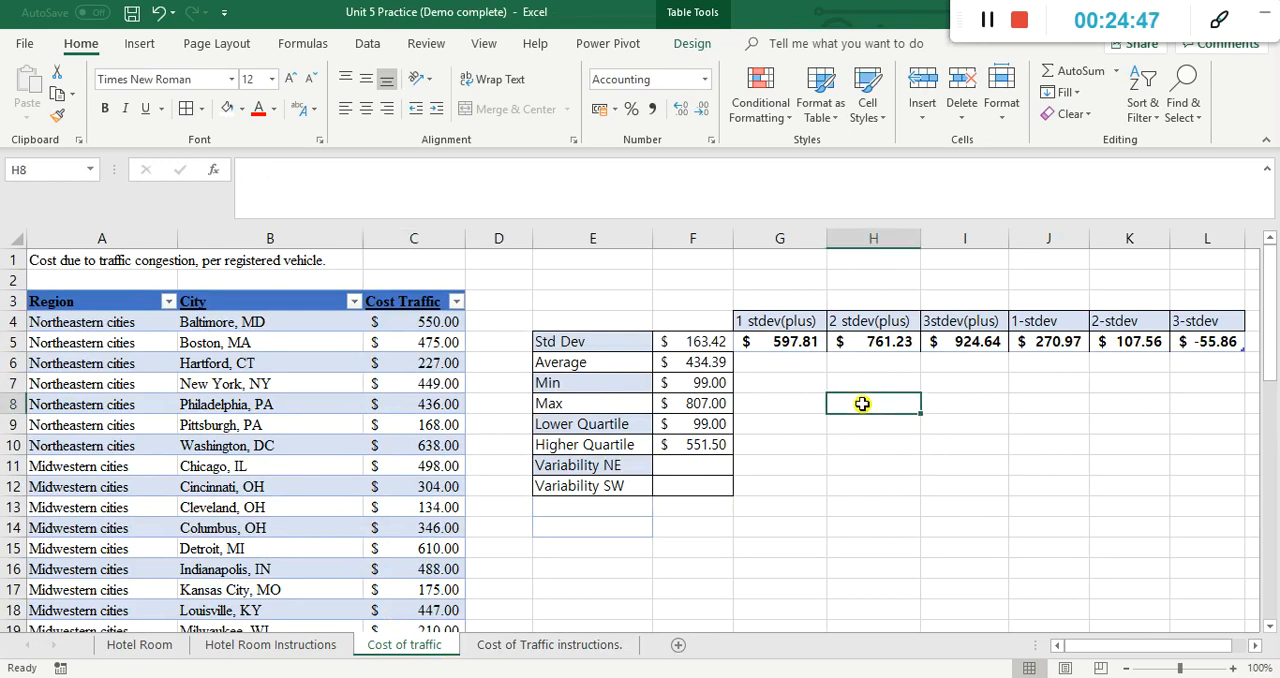
click(150, 46)
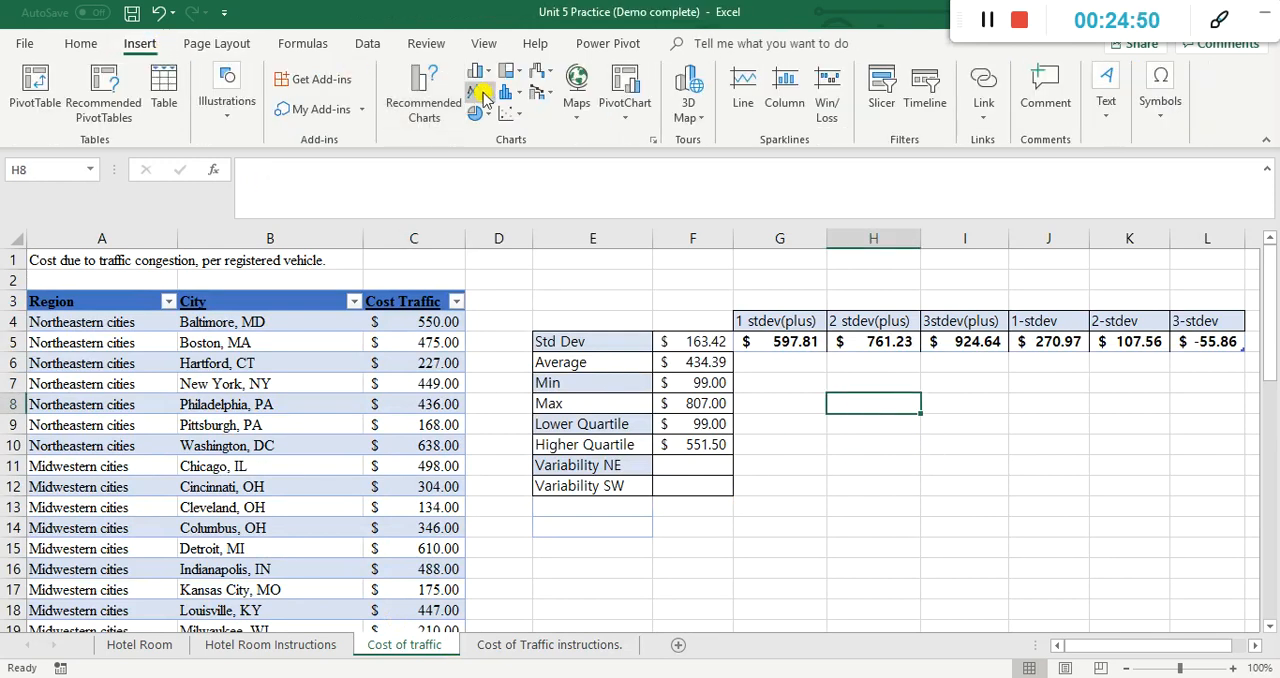
click(512, 96)
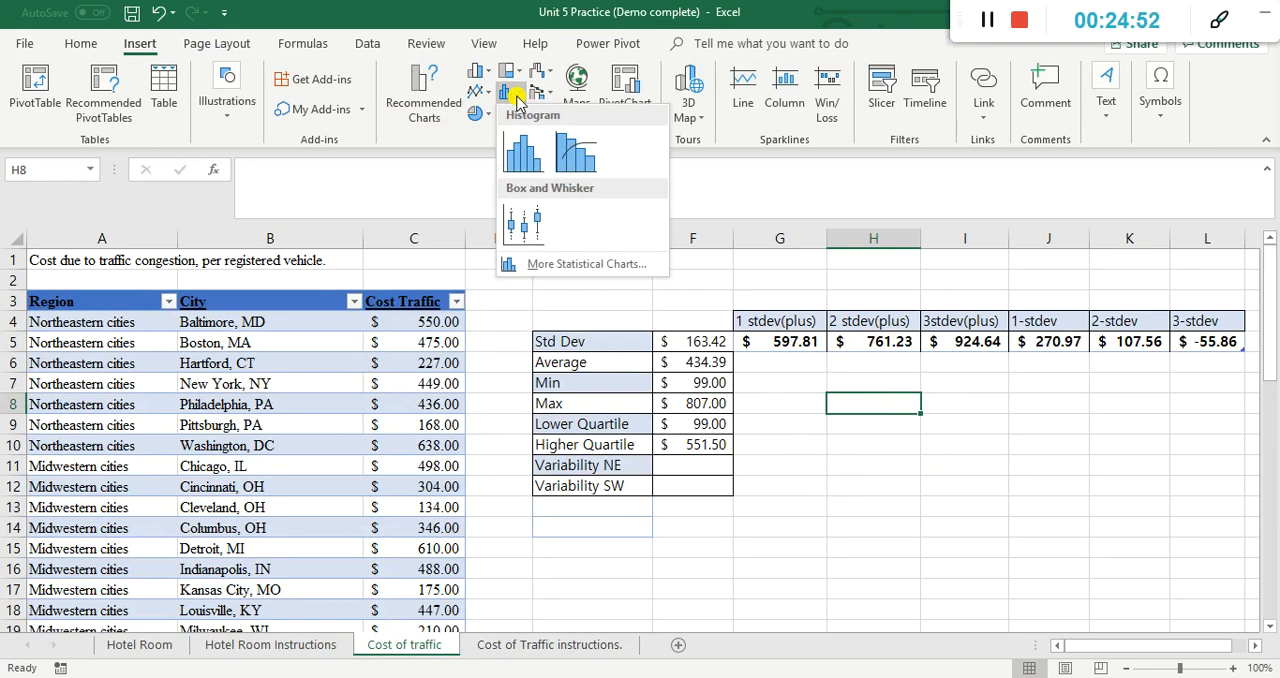
click(514, 216)
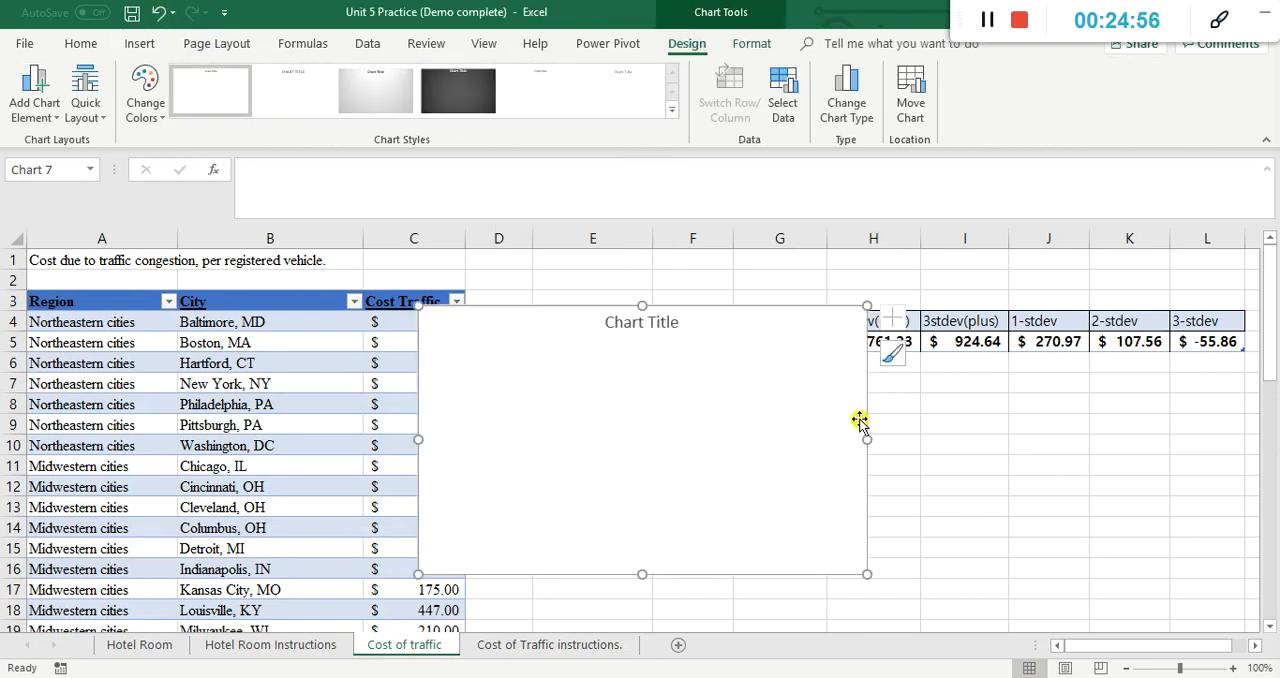
click(155, 13)
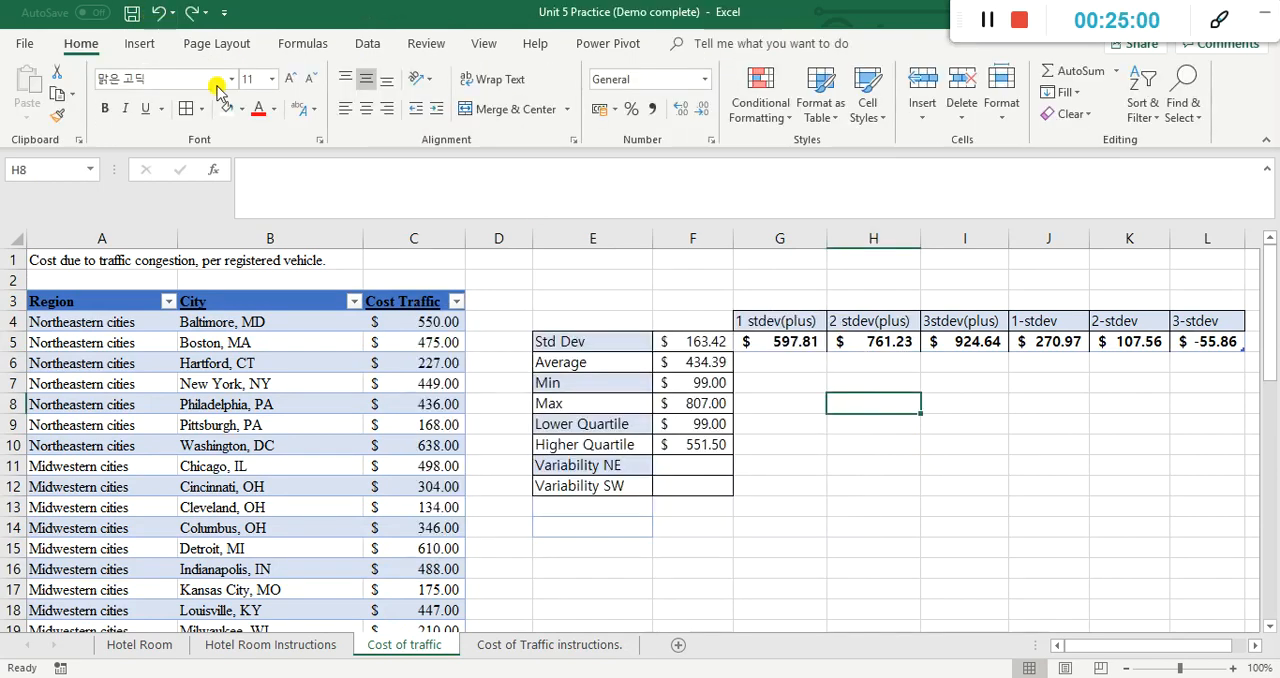
Step: Insert a Box and Whisker chart from the Cost Traffic values in C4:C49
click(429, 321)
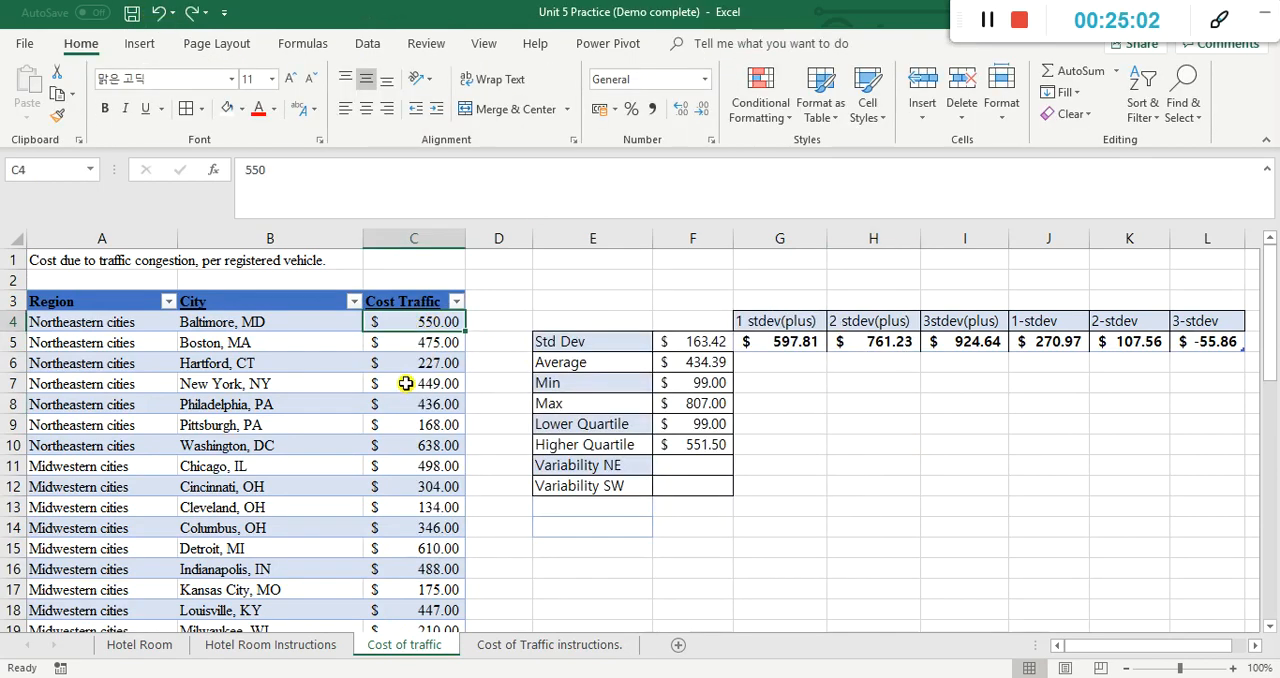
key(ctrl+shift+Down)
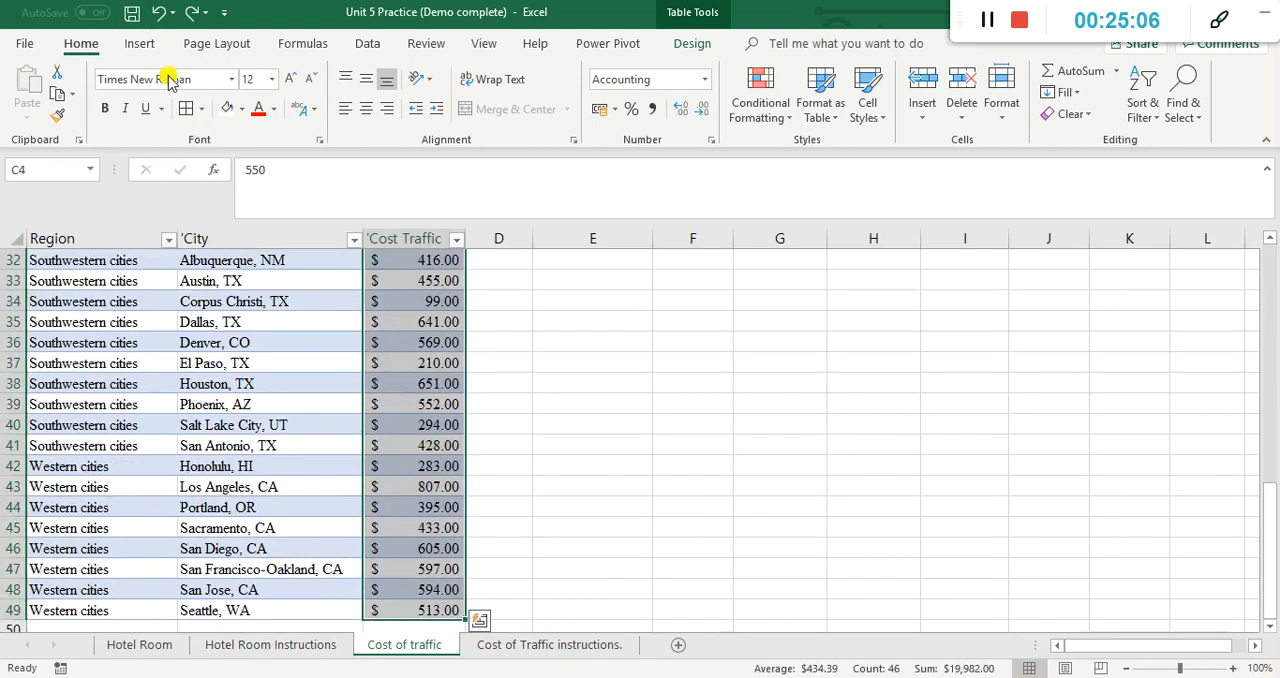
click(140, 44)
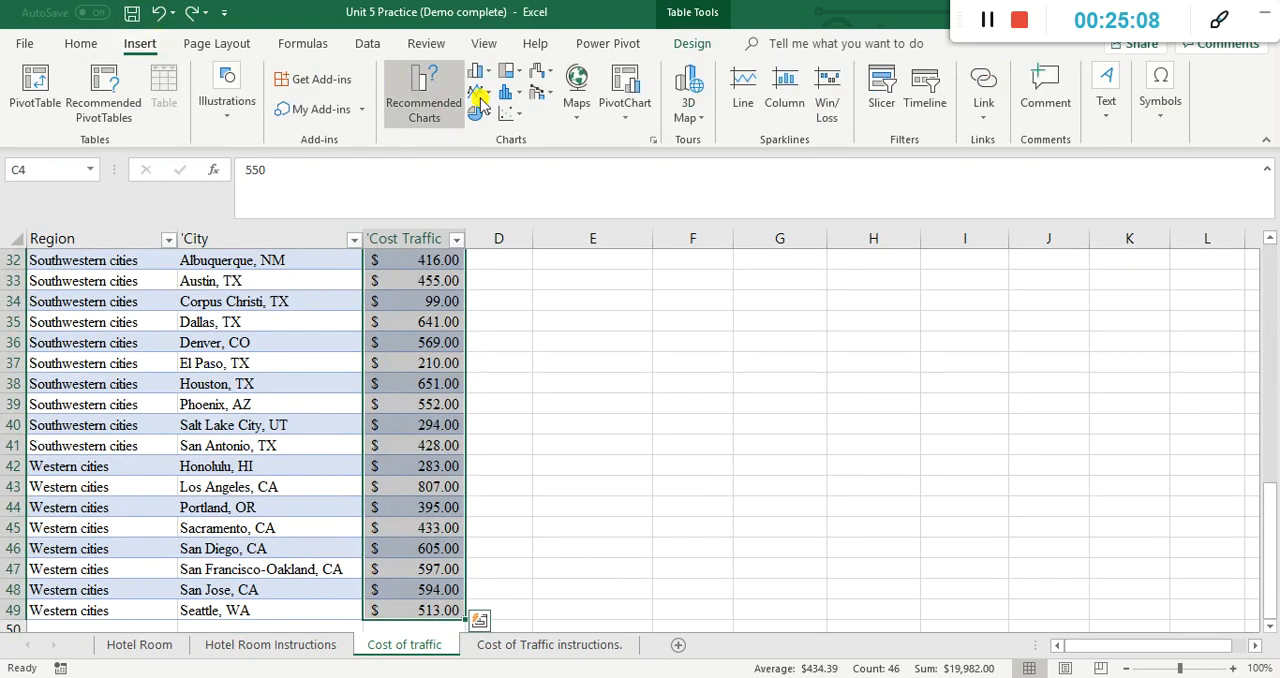
click(510, 100)
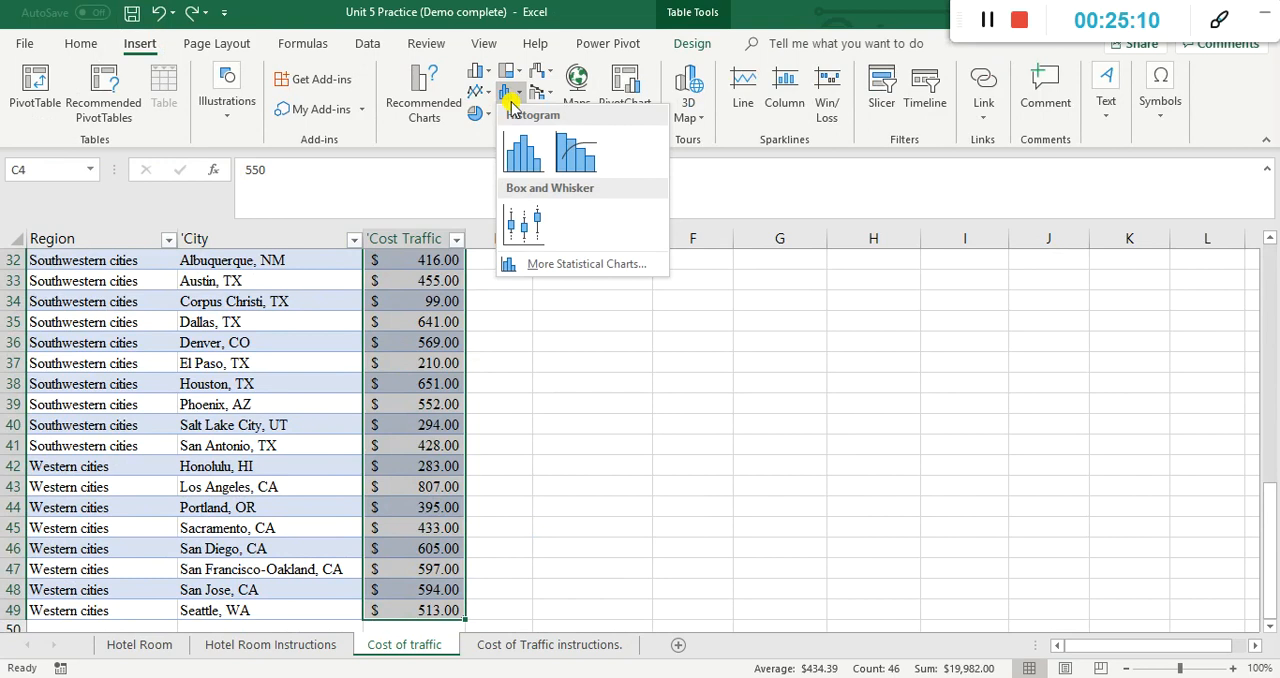
click(523, 225)
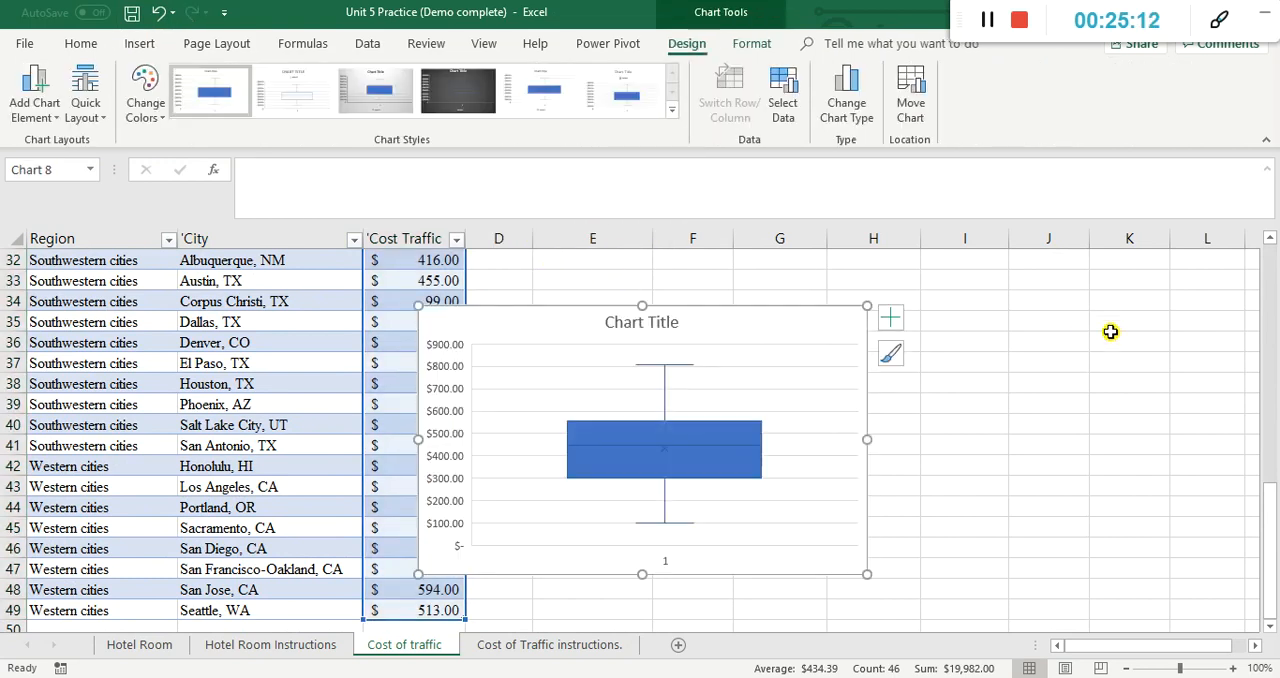
Step: Move the box plot up beside the summary statistics, just below the standard deviation values in G5:L5
drag(725, 305, 869, 286)
scroll(869, 286, up, 4)
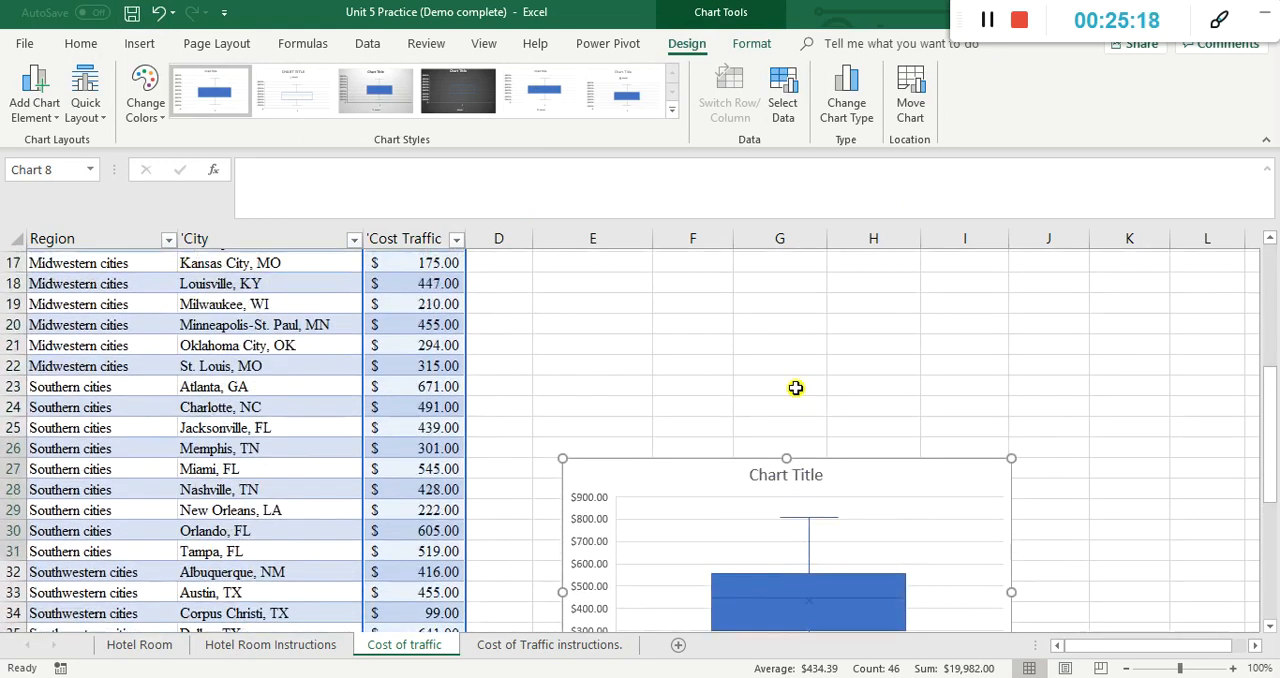
drag(717, 518, 783, 286)
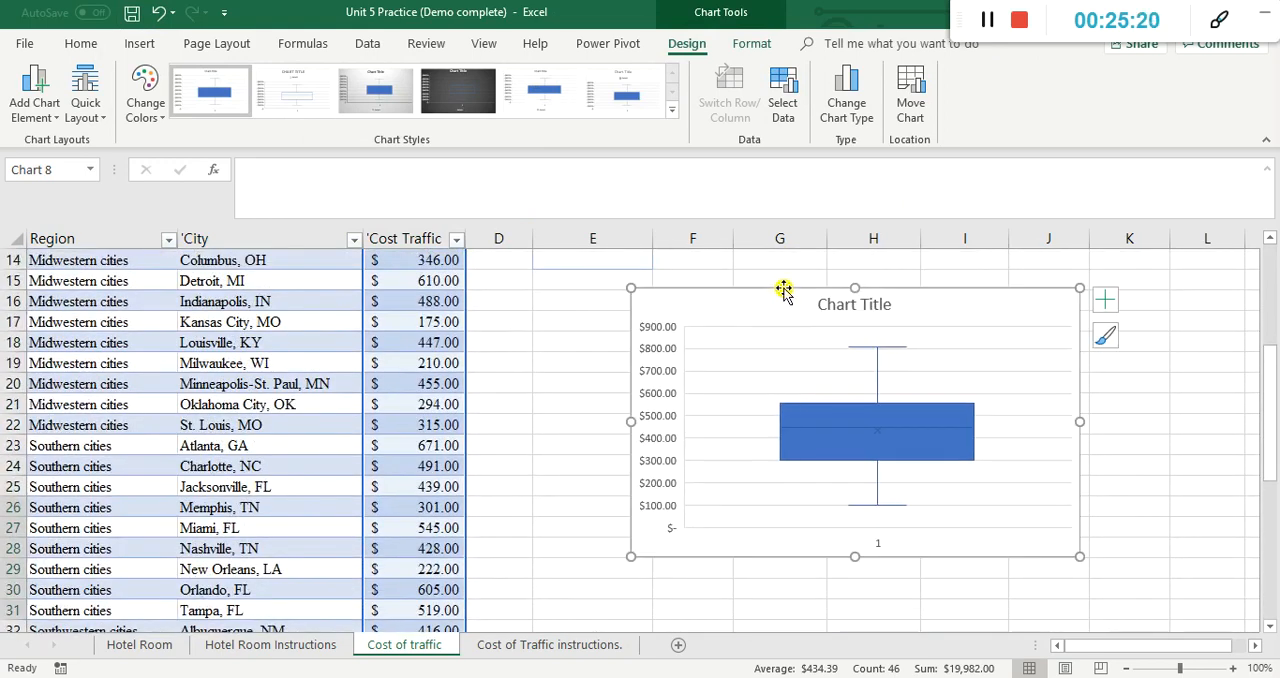
scroll(780, 311, up, 3)
drag(737, 480, 858, 298)
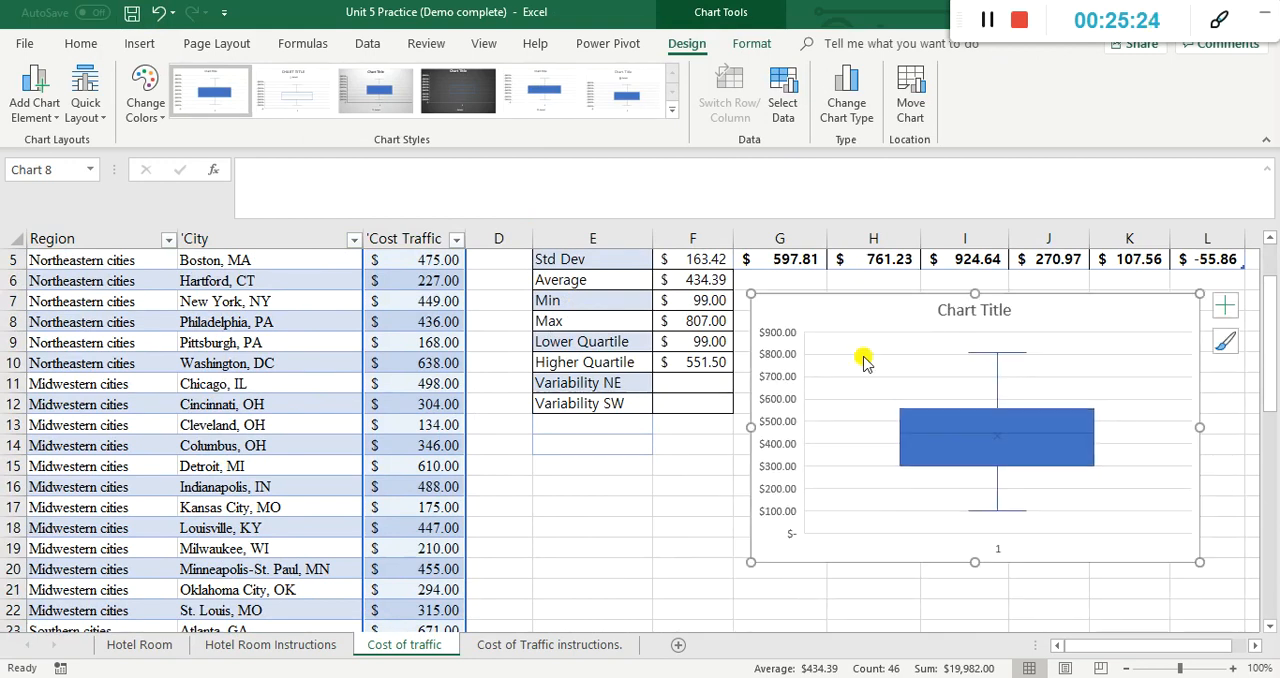
Step: Add data labels to the Cost Traffic box plot
click(1225, 310)
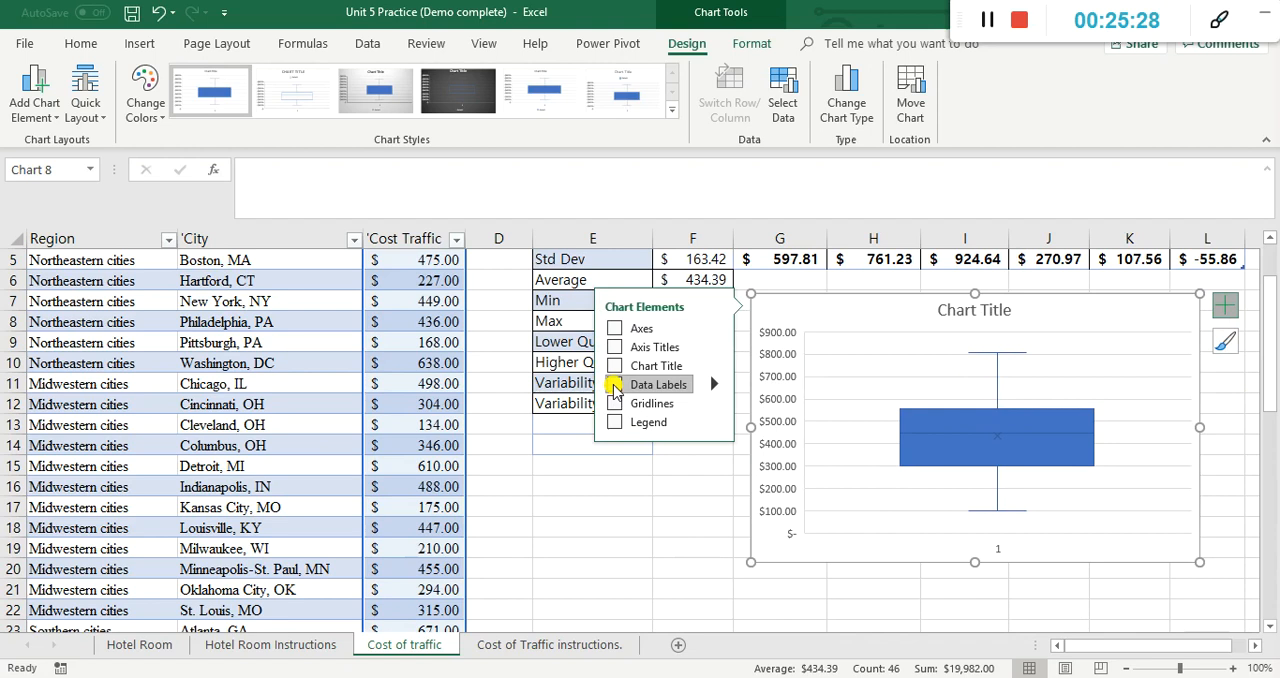
click(647, 496)
click(1089, 598)
click(1066, 520)
click(1148, 428)
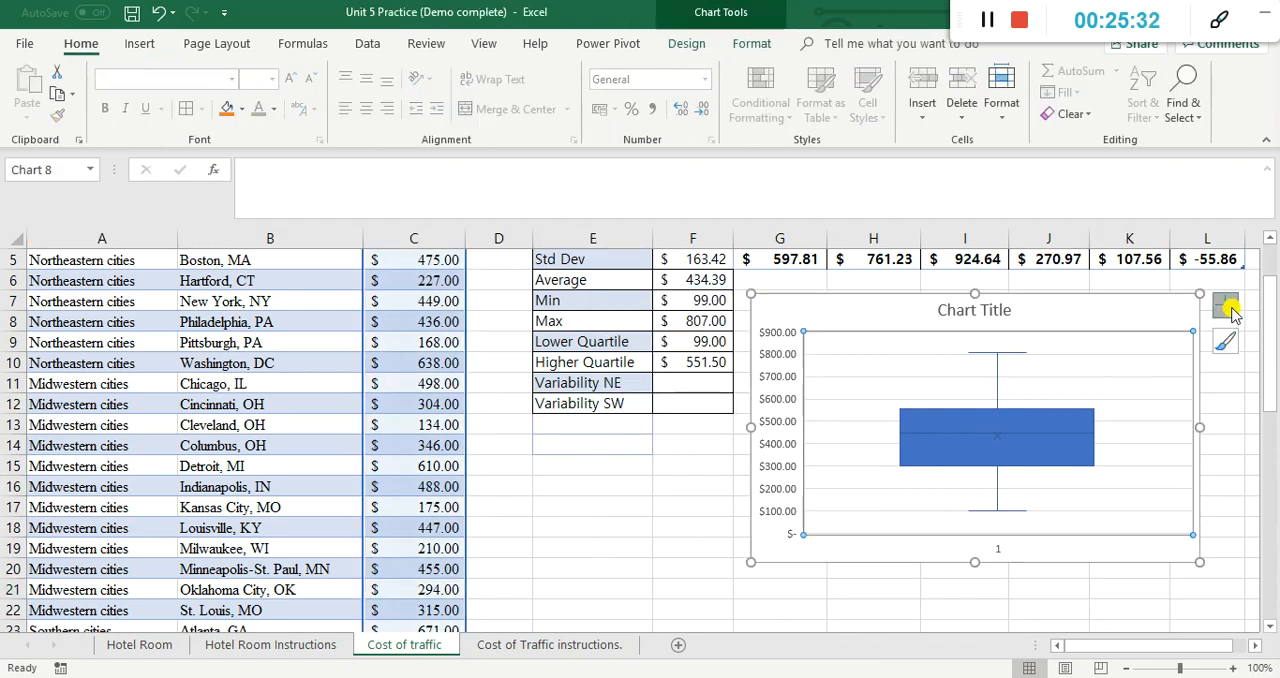
click(1225, 306)
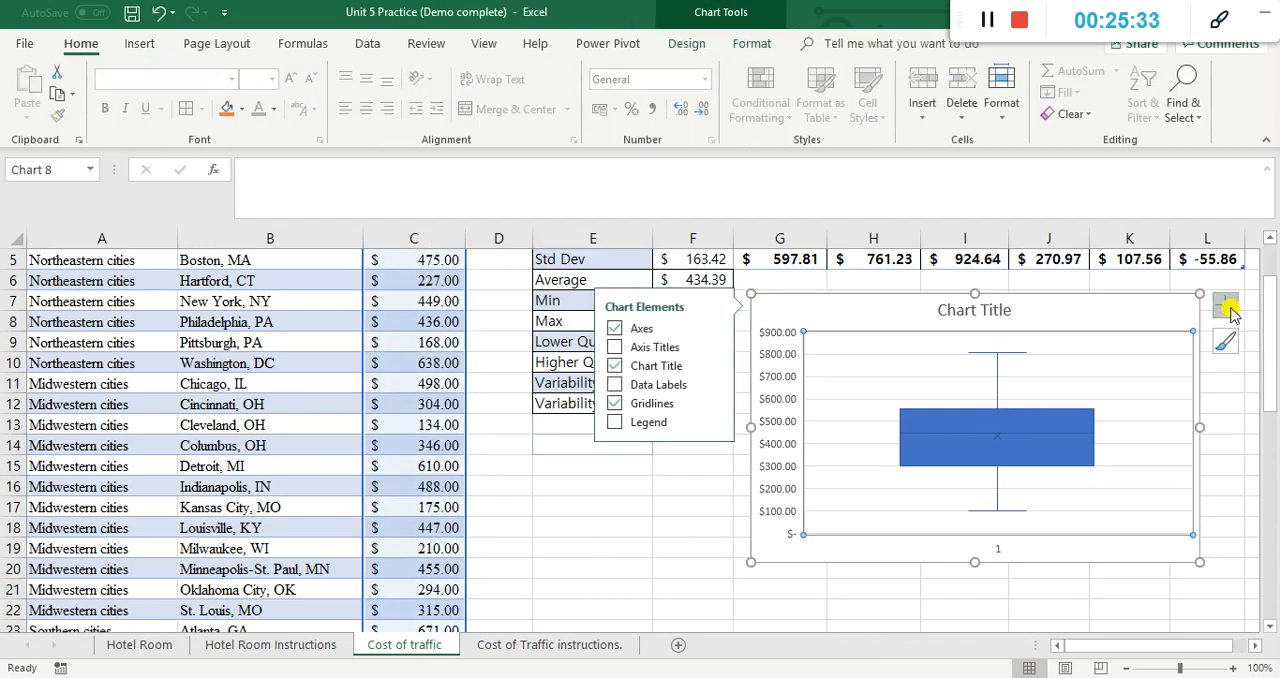
click(614, 384)
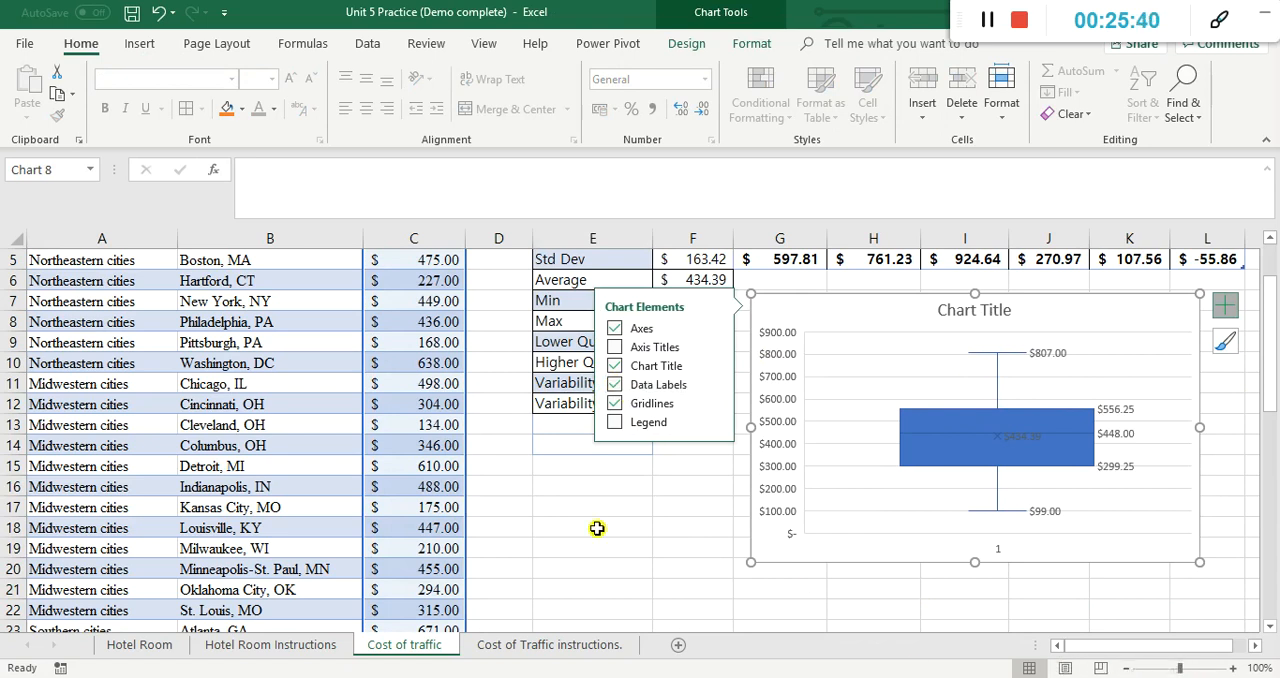
click(712, 491)
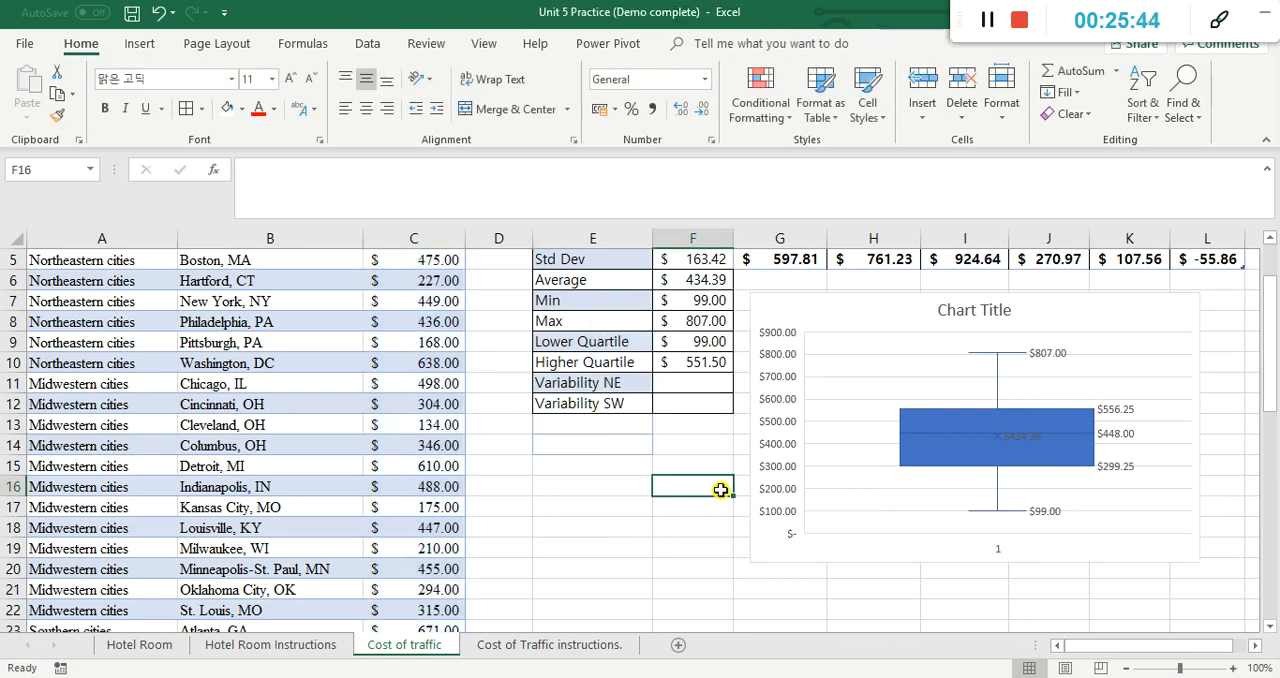
Step: Examine the box plot's quartile, minimum and maximum labels against the standard deviation values in row 5
scroll(735, 490, up, 1)
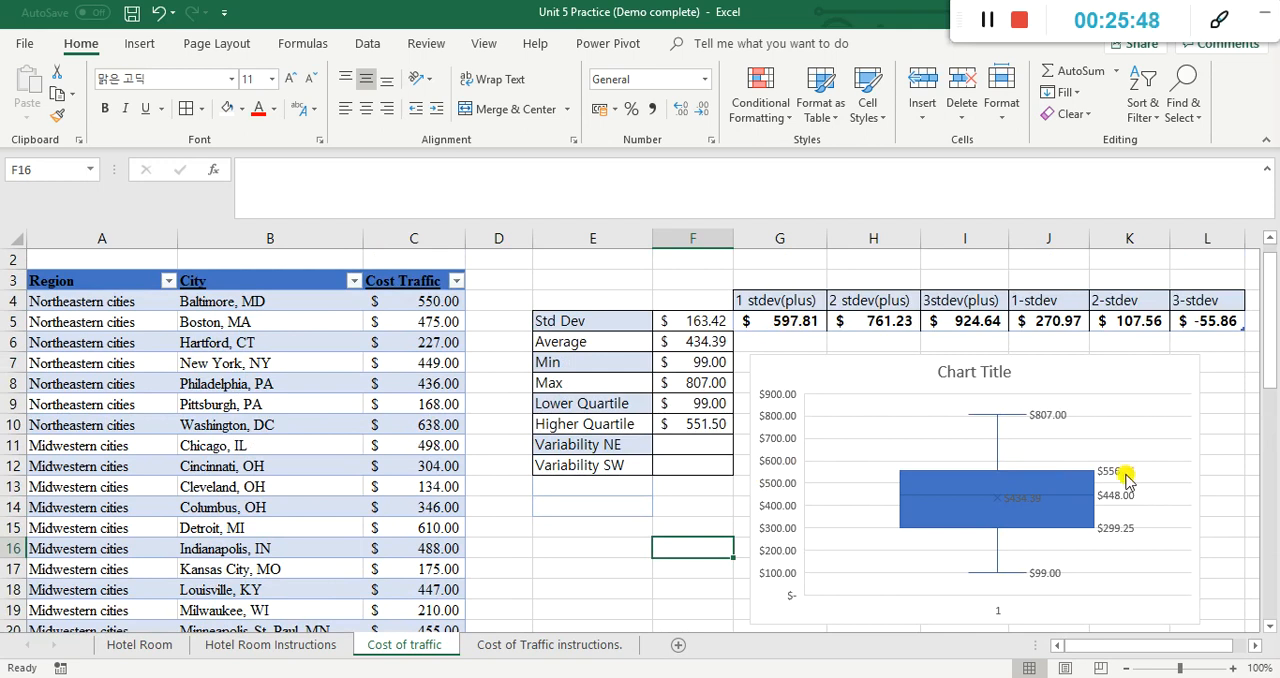
mouse_move(1126, 478)
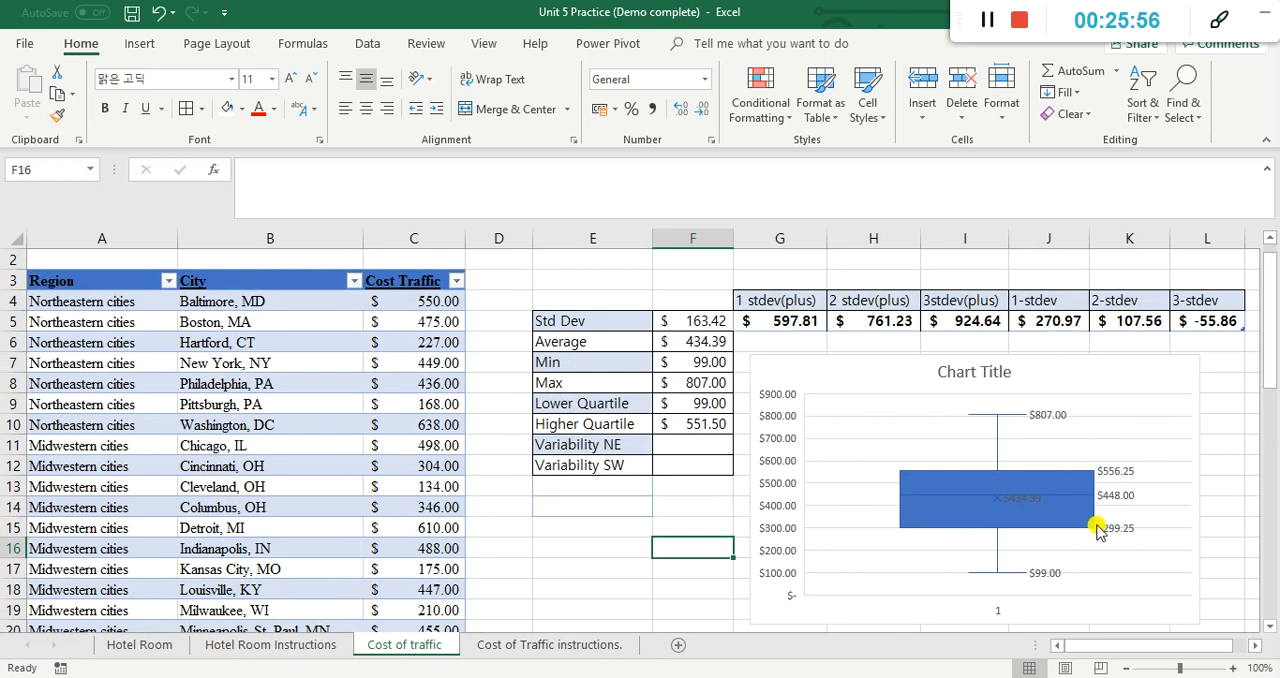
mouse_move(1098, 533)
click(1127, 328)
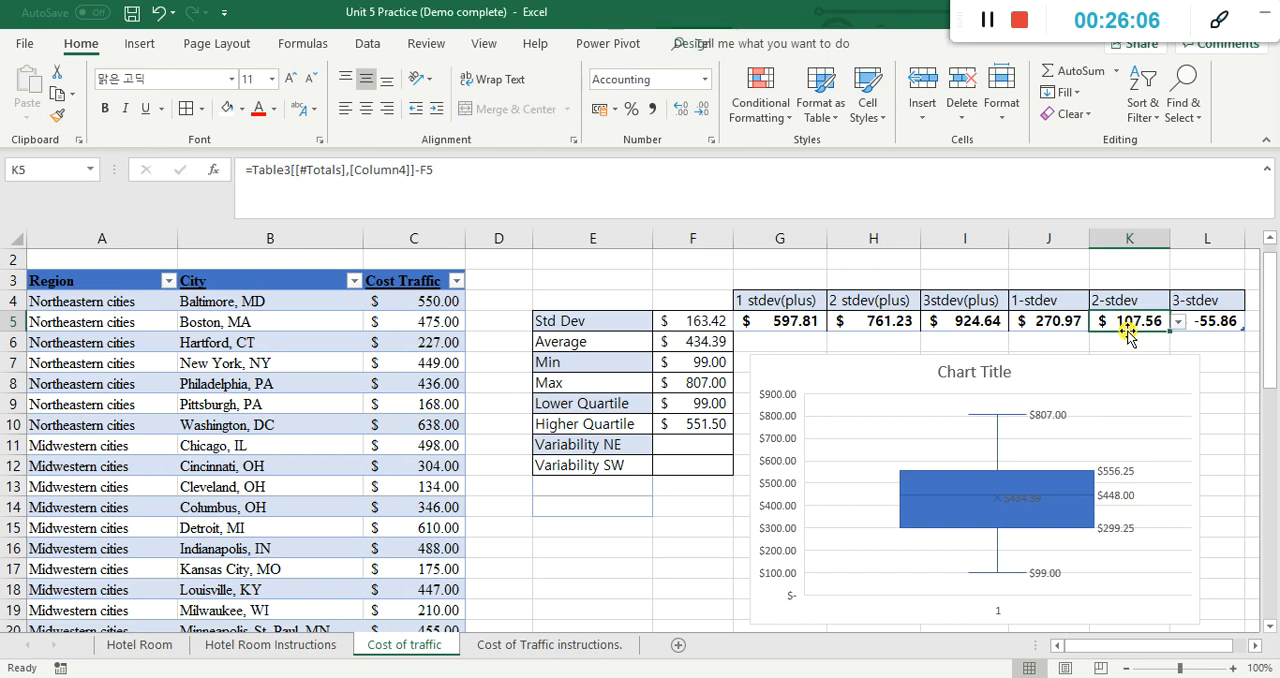
click(1128, 392)
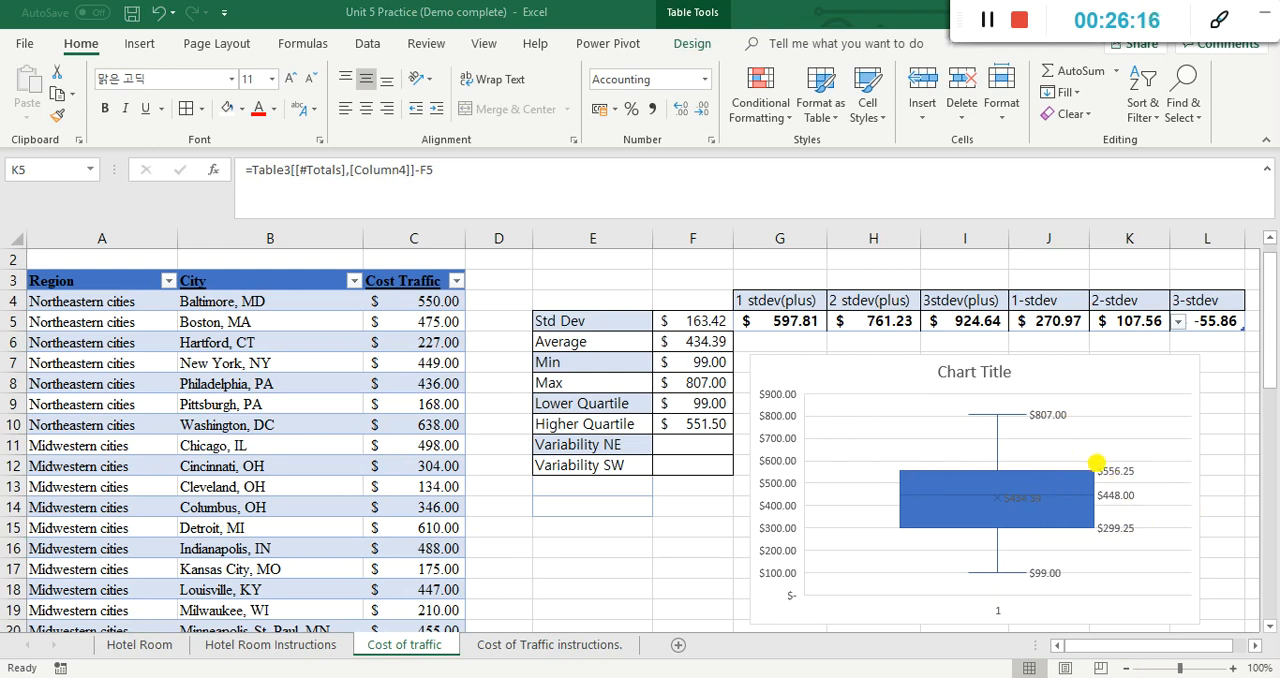
mouse_move(1112, 472)
mouse_down()
mouse_move(1112, 532)
mouse_move(1090, 530)
mouse_up()
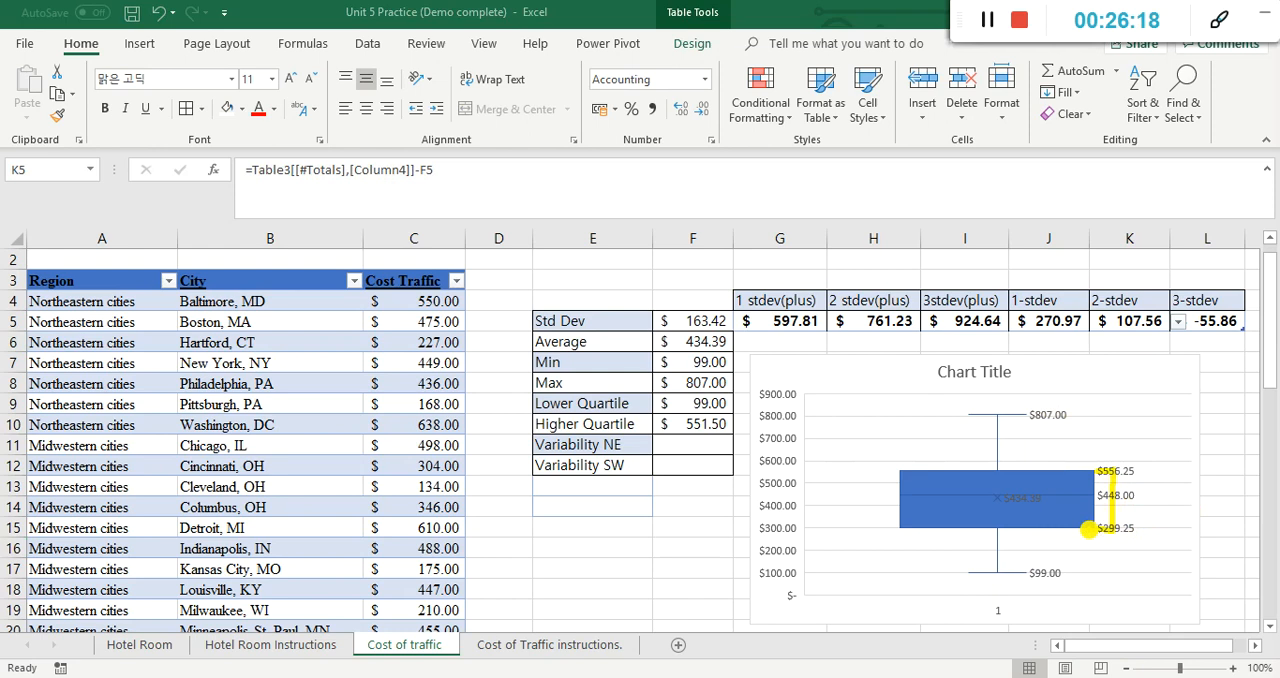
drag(1023, 422, 936, 418)
drag(1080, 580, 1030, 573)
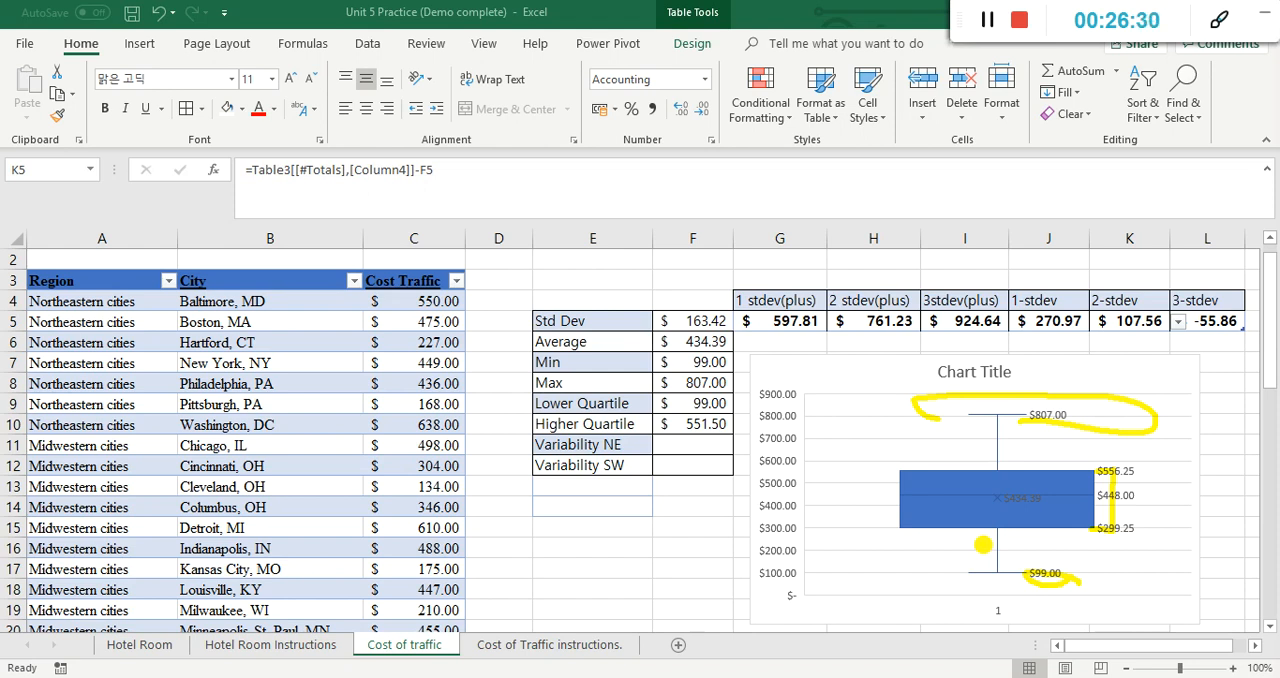
key(Escape)
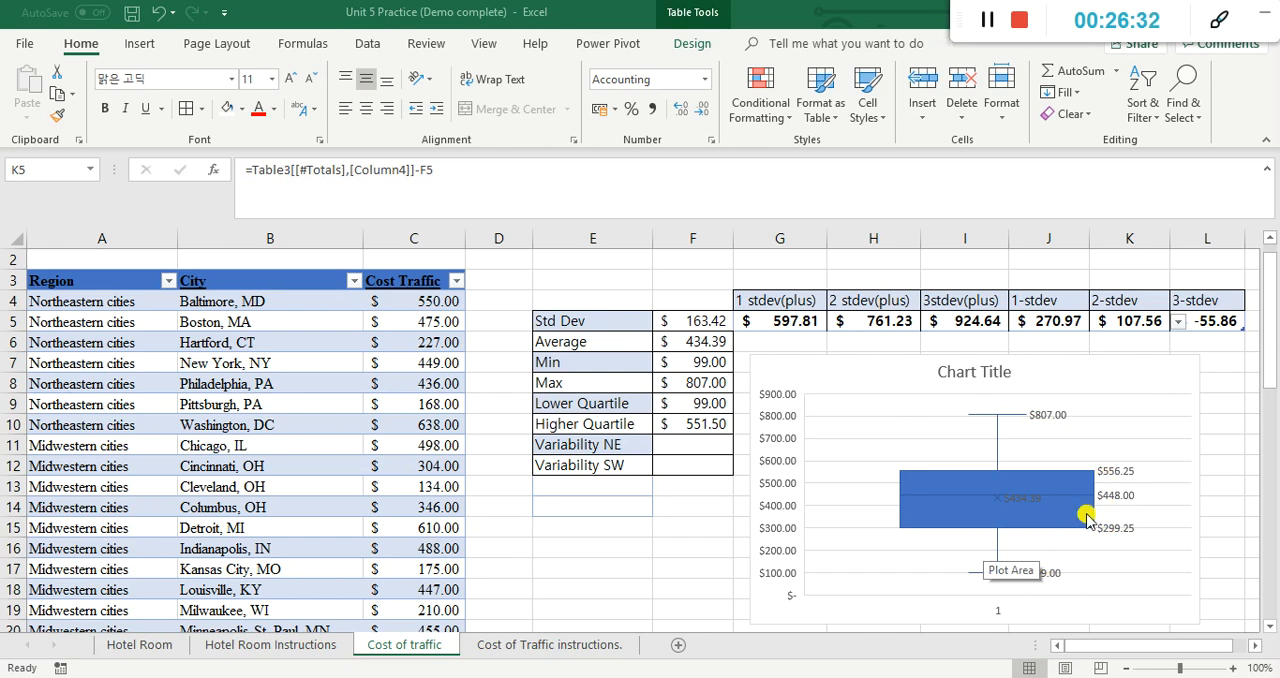
Step: Reread the box plot item in the traffic instructions and compare the two-deviation values in H5 and K5 with the box plot
click(597, 646)
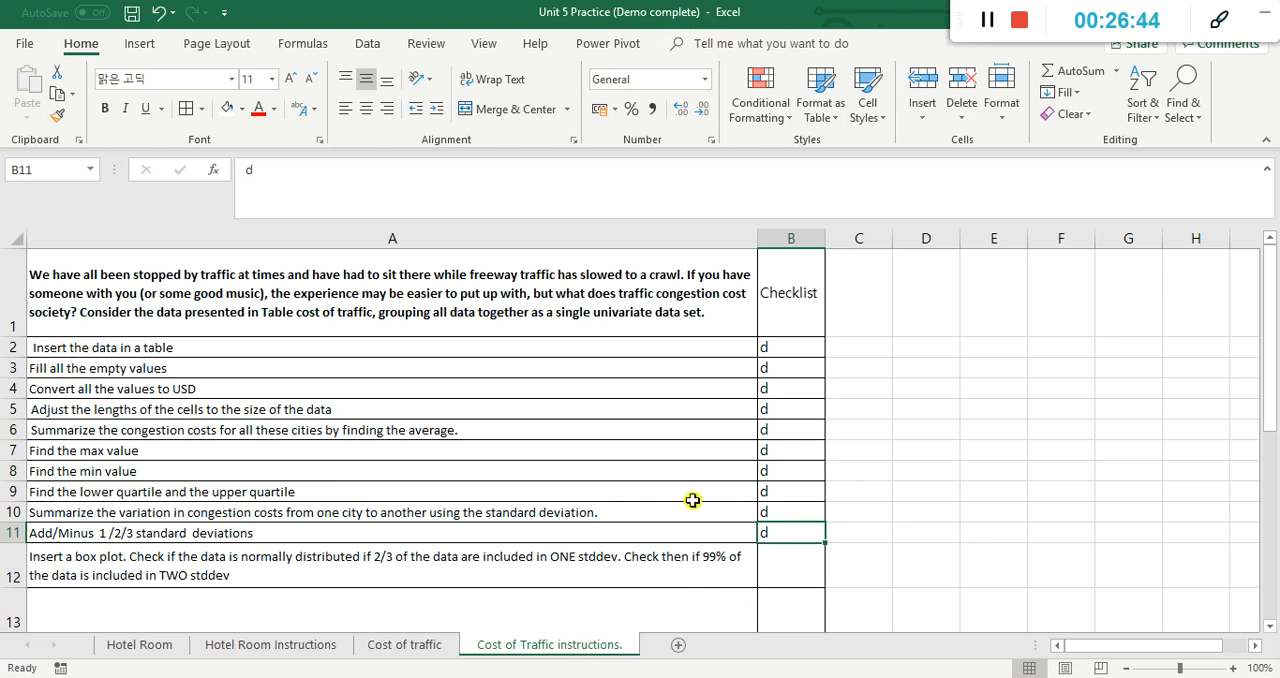
click(420, 645)
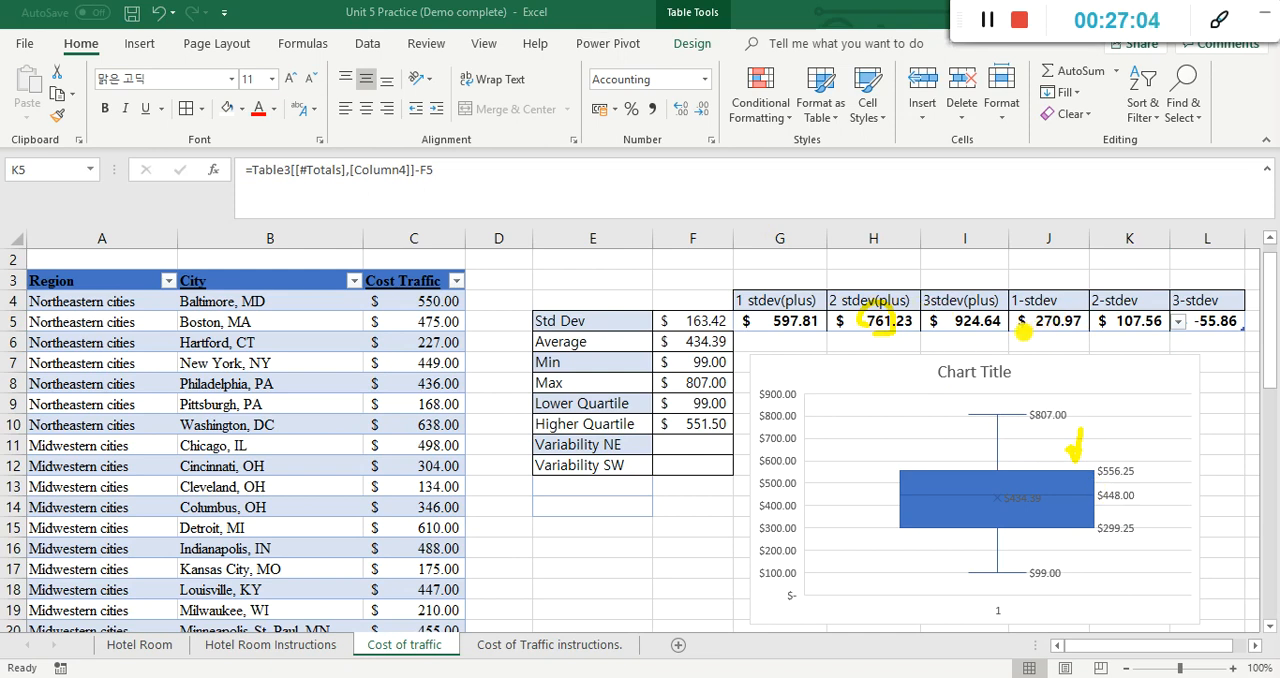
drag(1153, 313, 1104, 330)
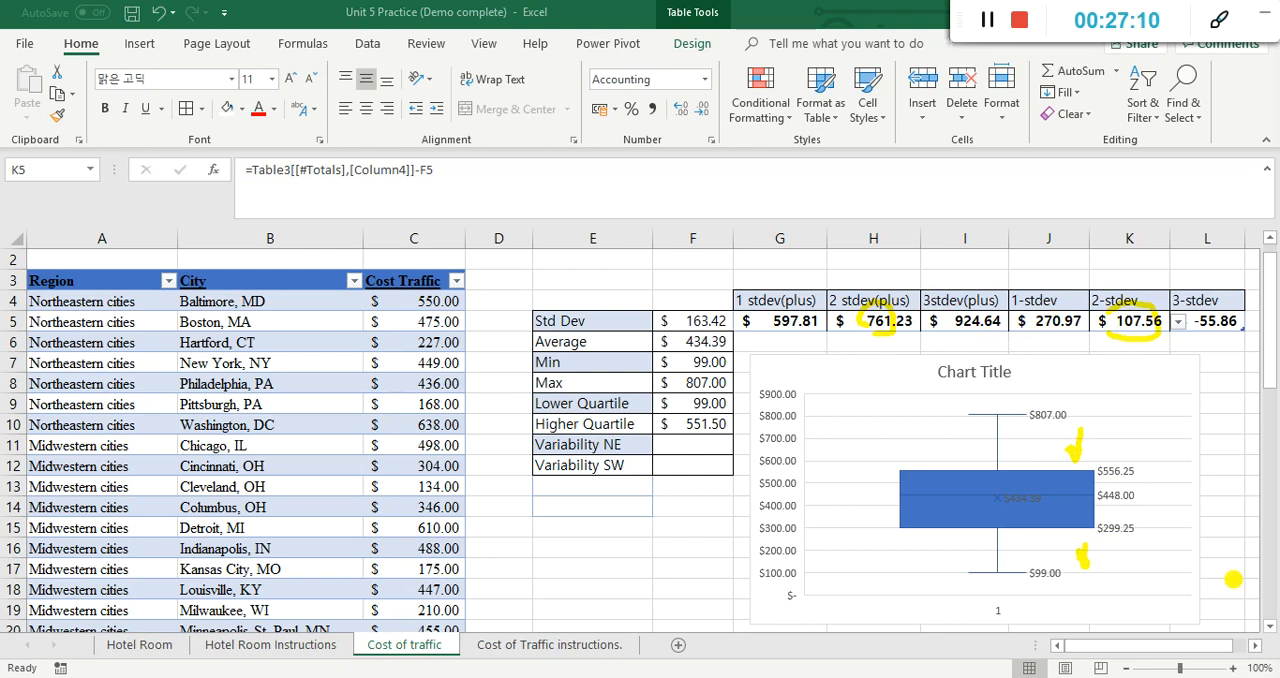
key(Escape)
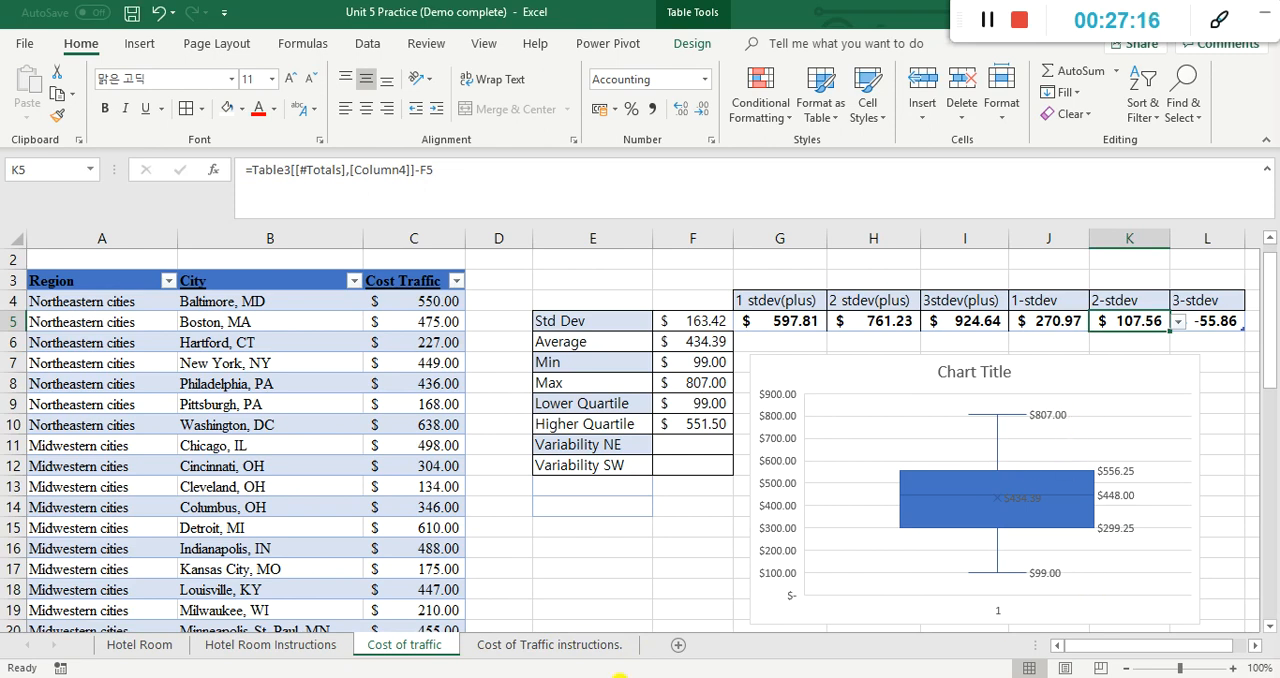
Step: Mark the box plot item in B12 of the traffic instructions with "d" and read the histogram item in row 14
click(530, 645)
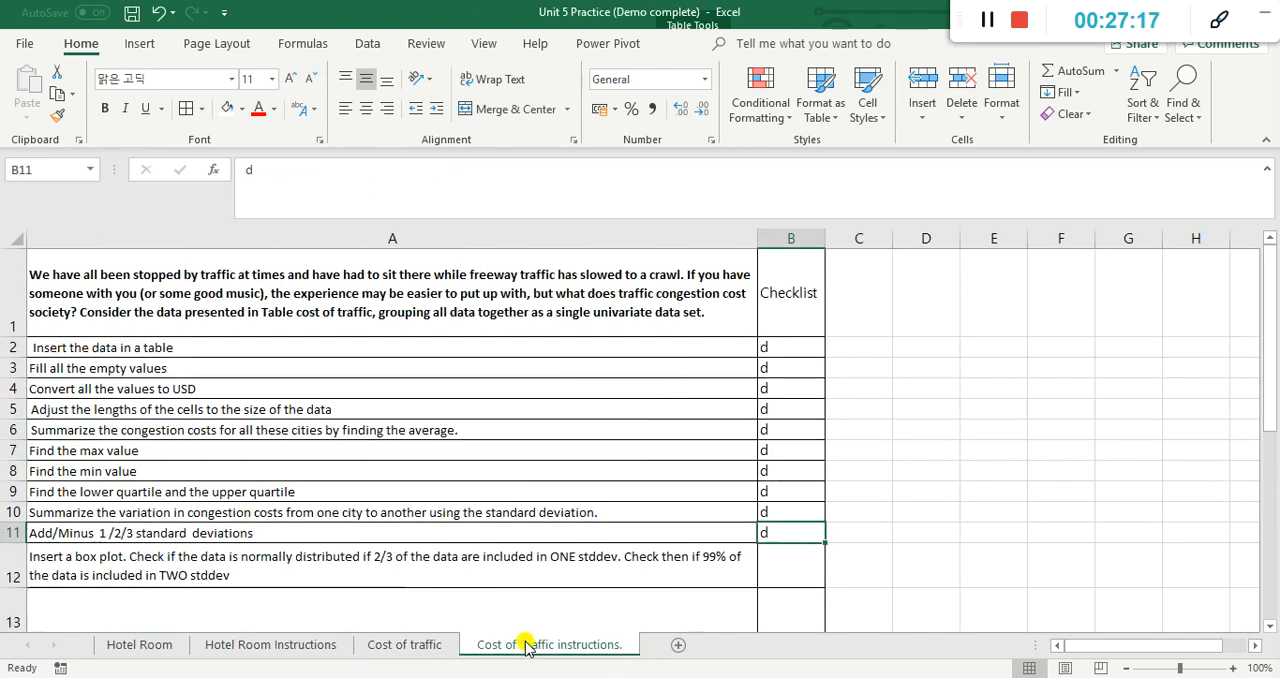
click(805, 576)
text(d)
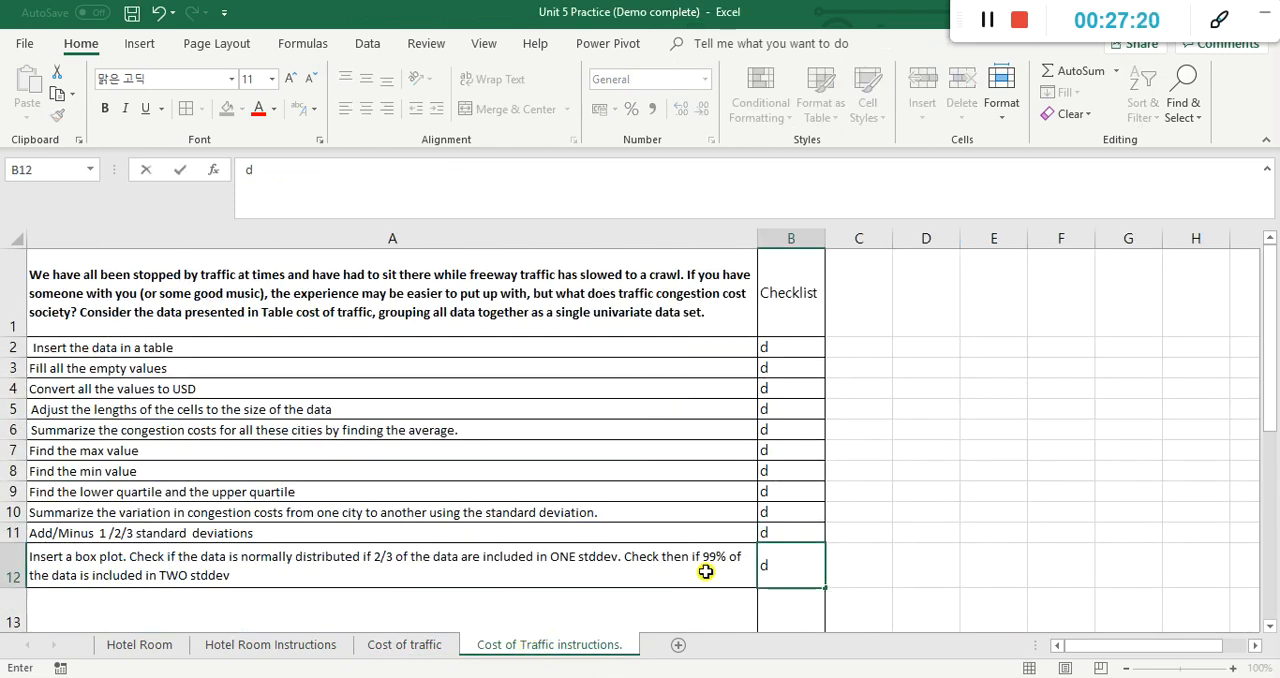
key(Return)
key(Return)
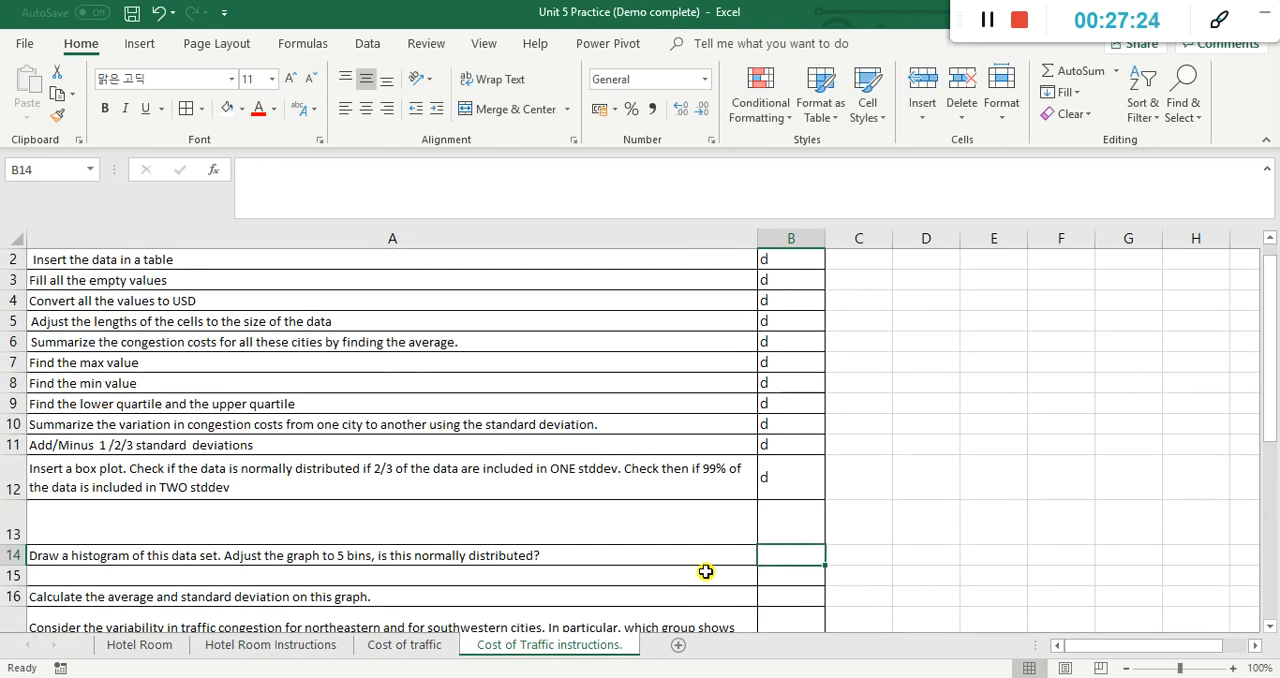
key(Up)
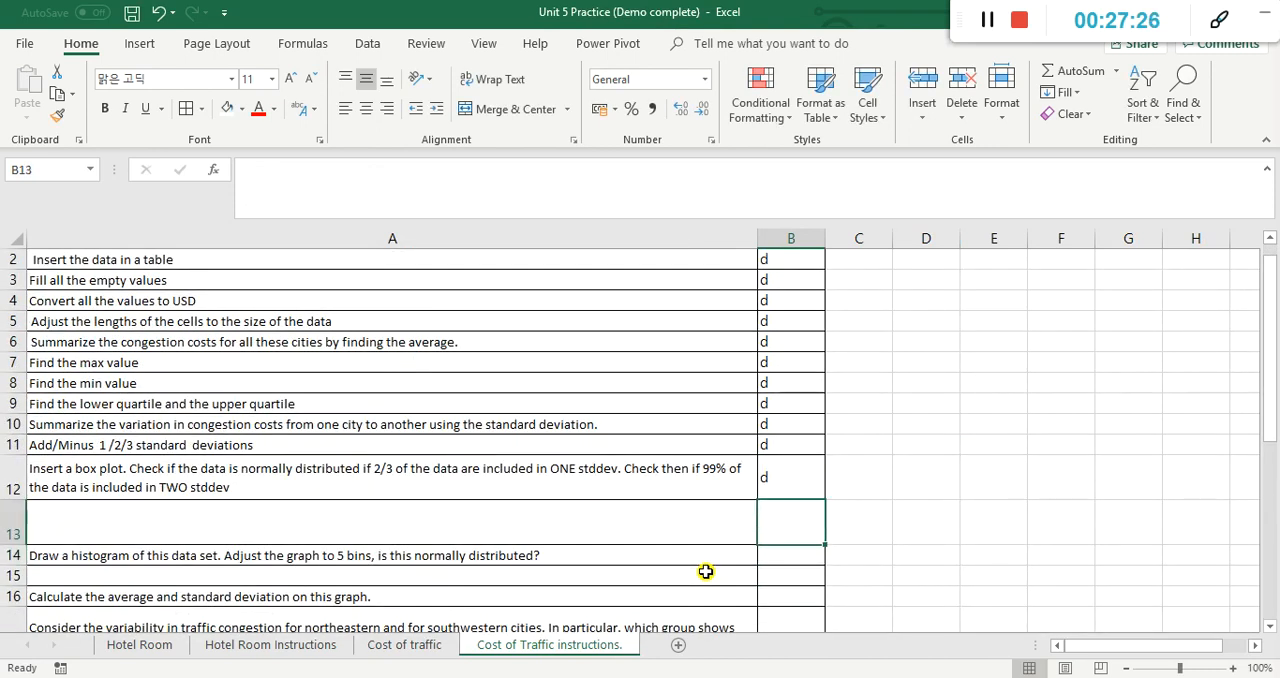
key(Down)
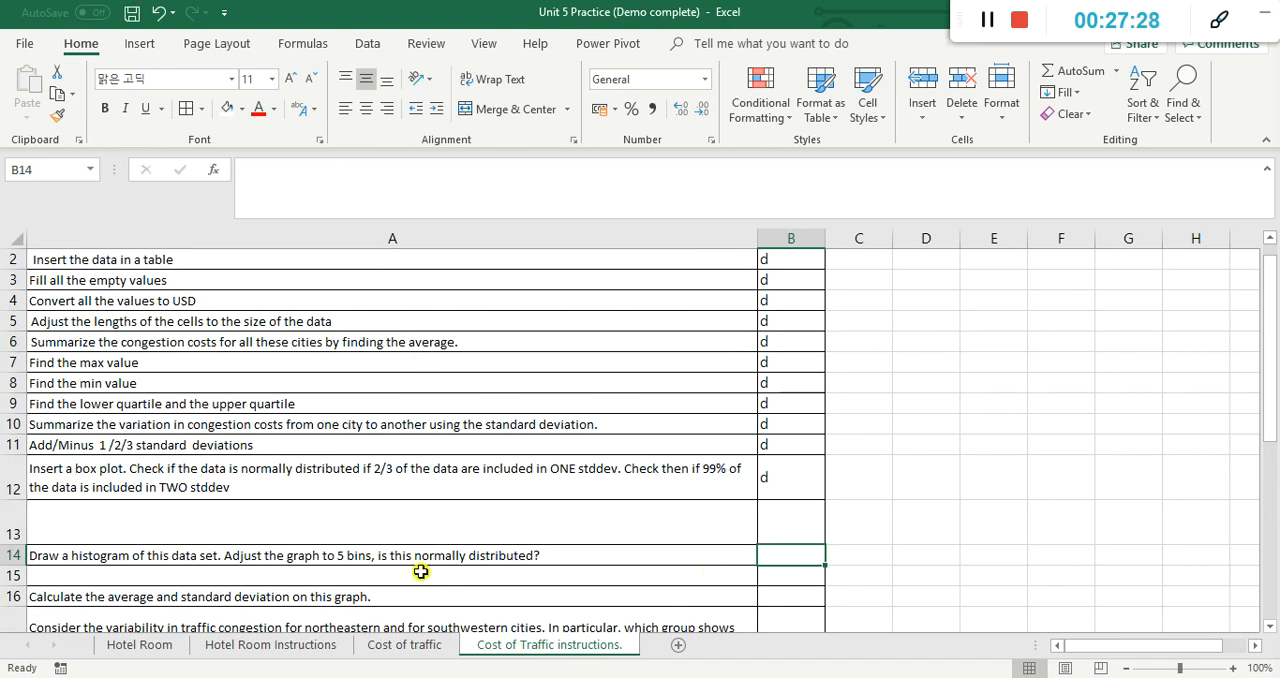
Step: Examine the median and mean positions inside the Cost Traffic box plot
click(410, 645)
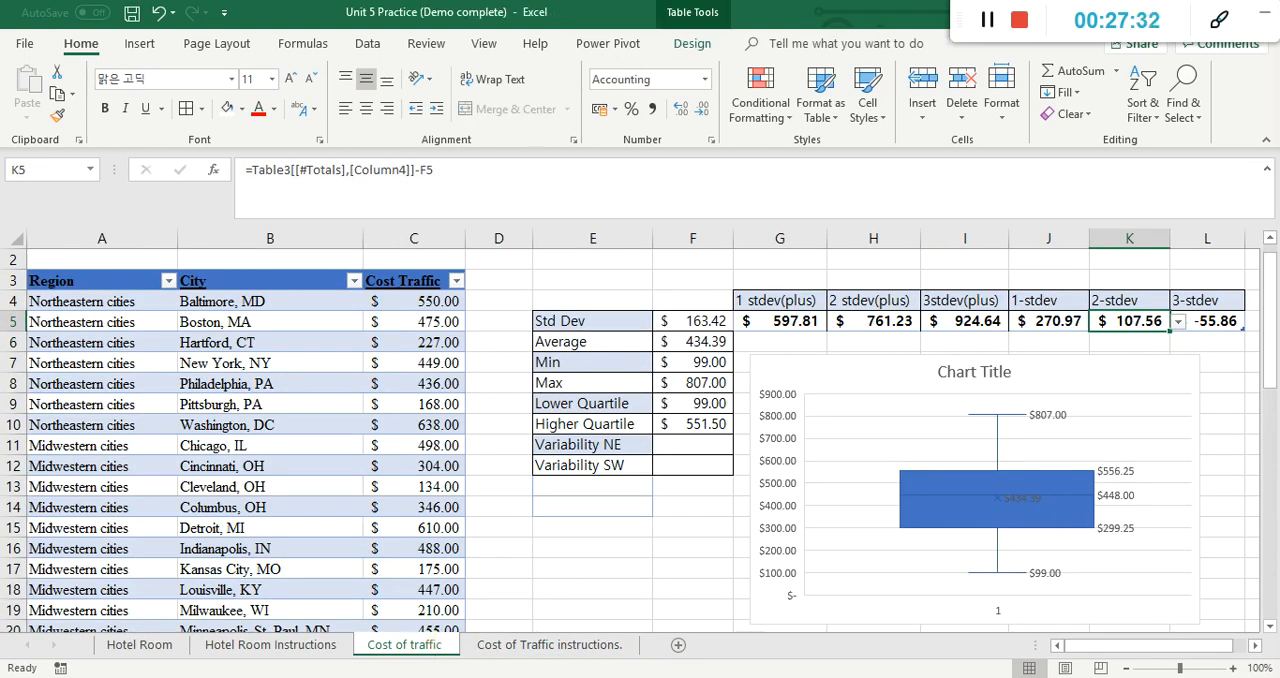
click(975, 489)
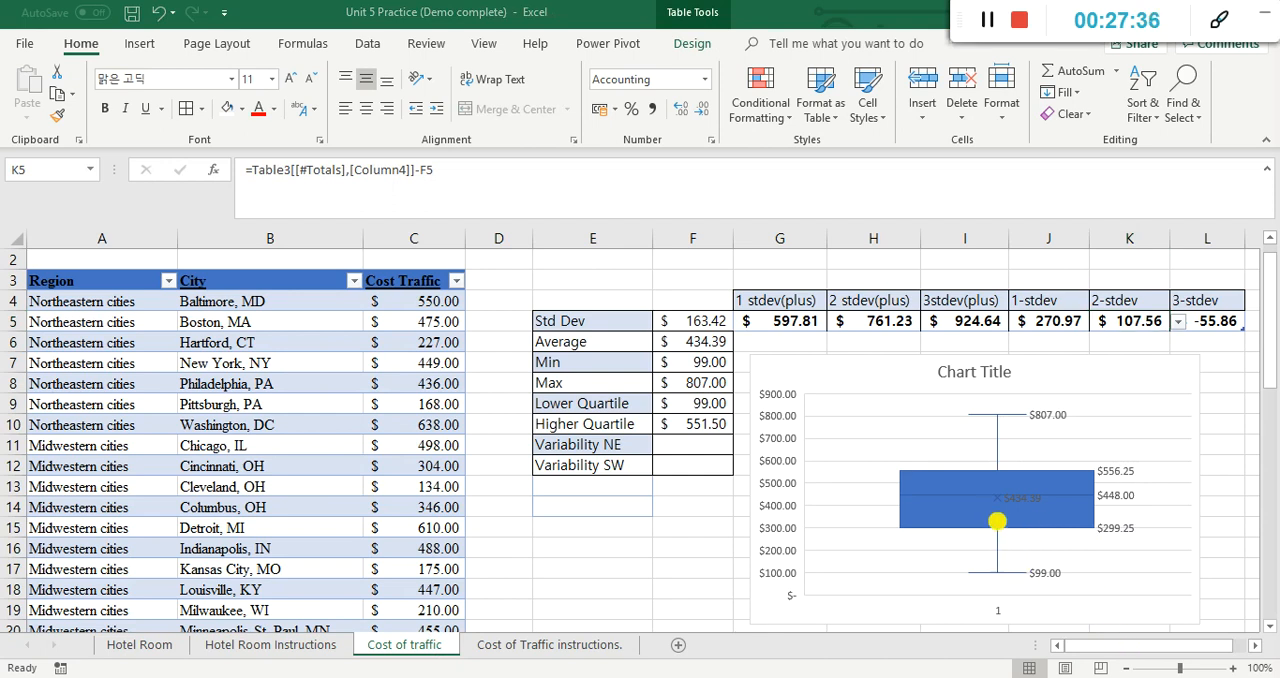
drag(994, 509, 991, 537)
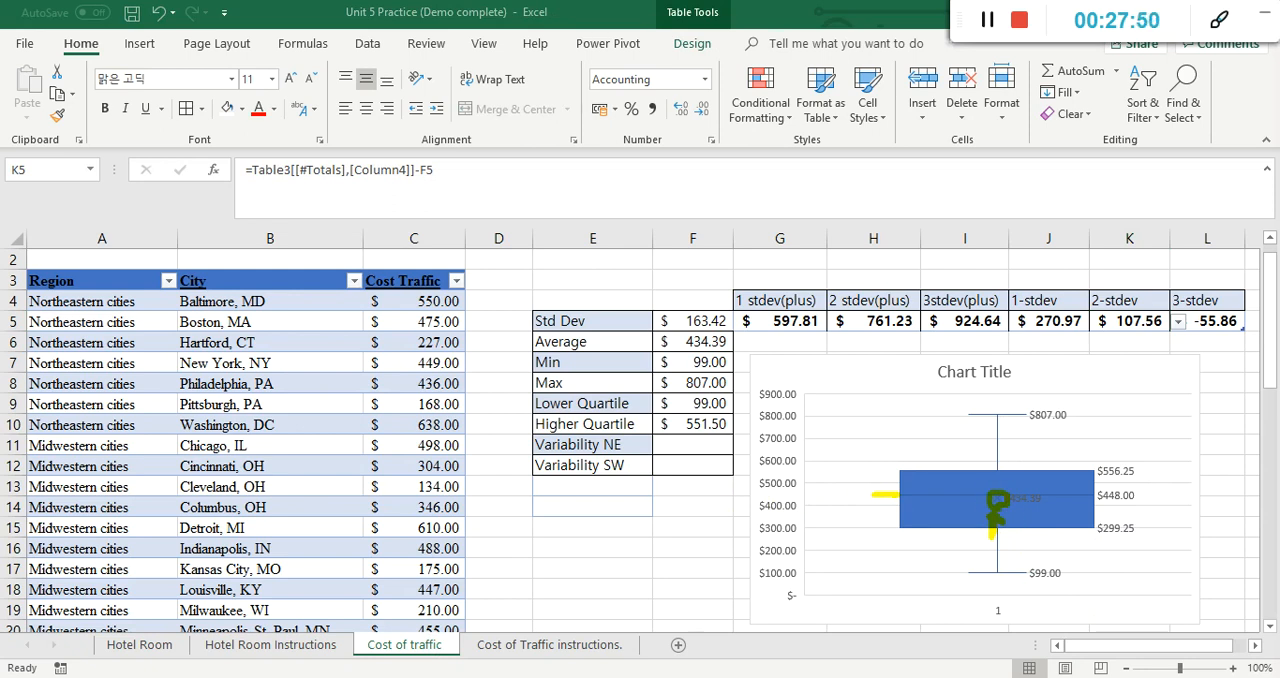
key(Escape)
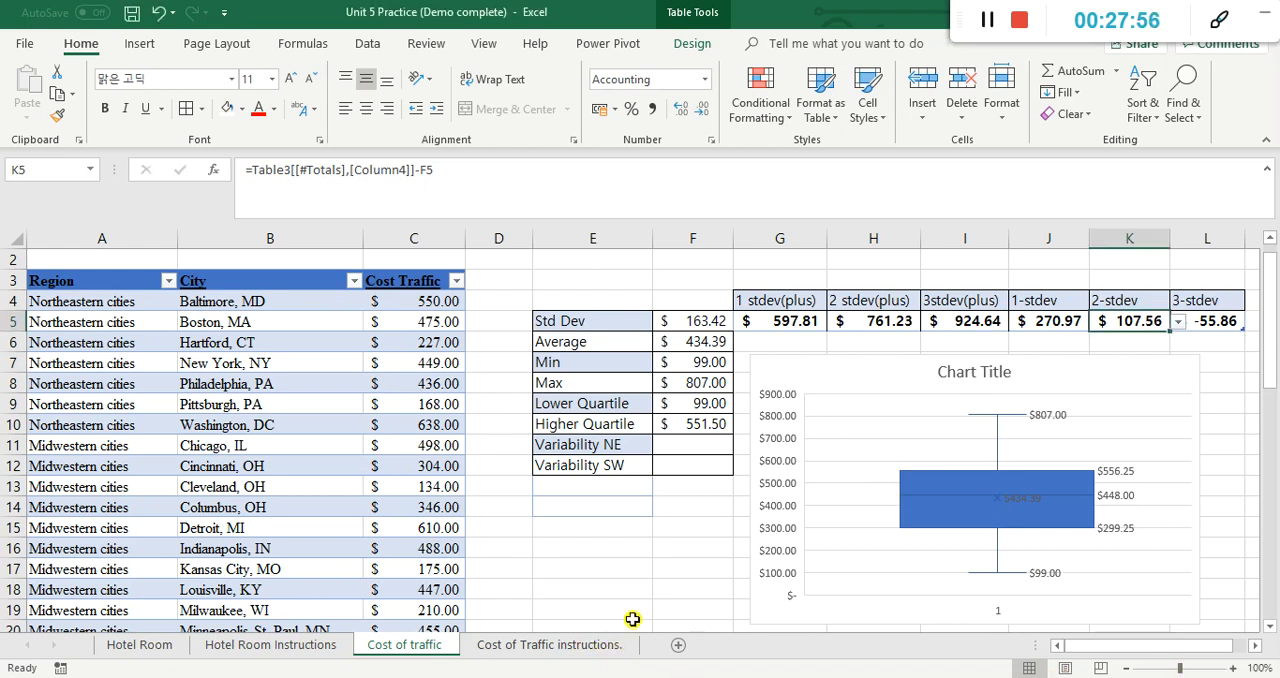
scroll(641, 612, down, 2)
scroll(643, 610, down, 1)
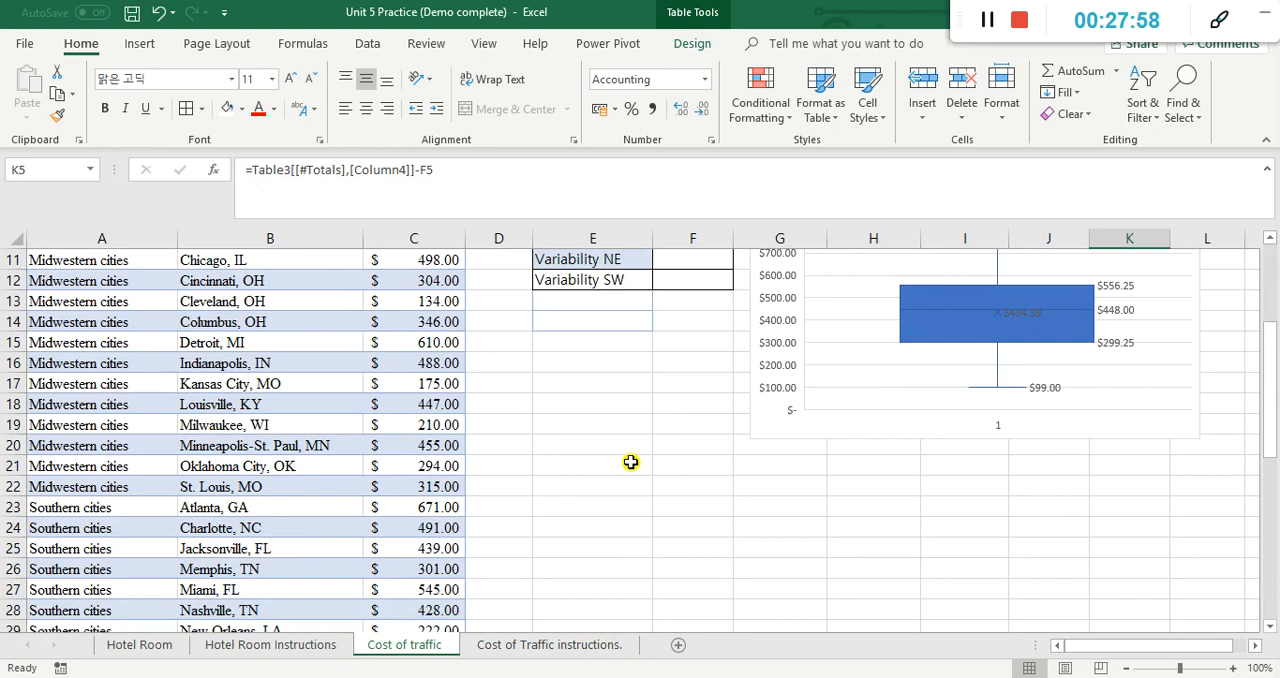
click(669, 486)
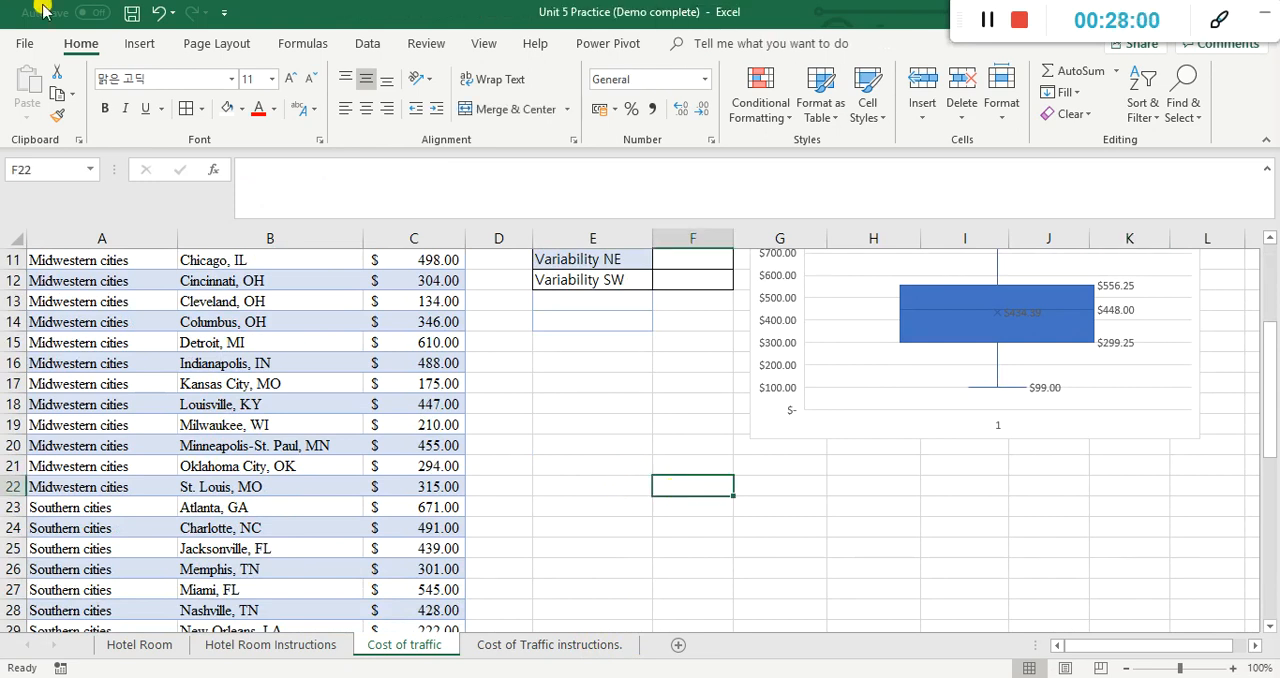
click(160, 53)
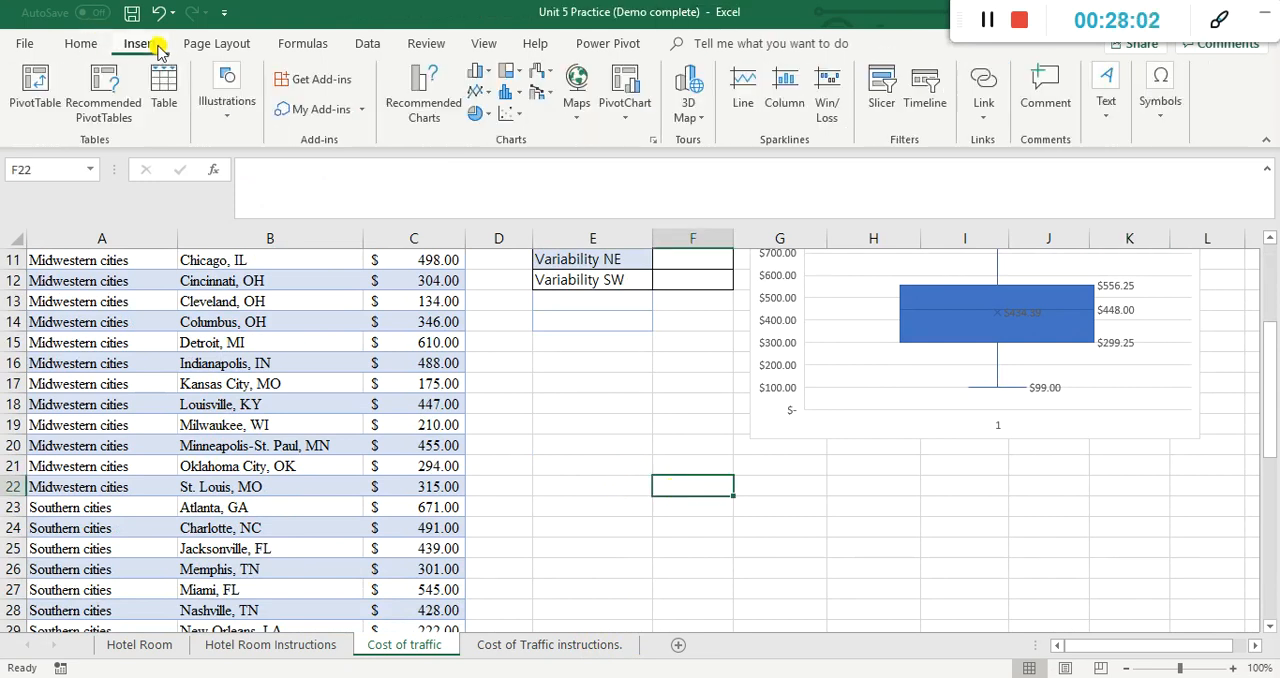
click(503, 92)
click(522, 151)
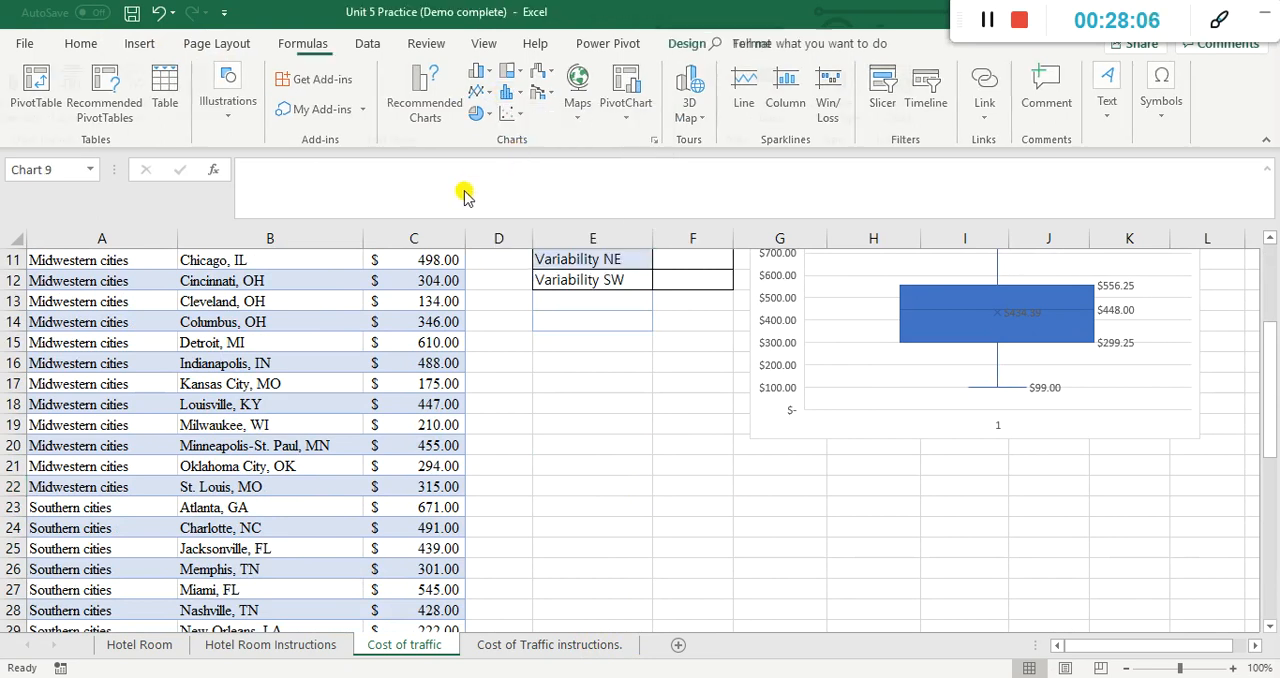
click(157, 14)
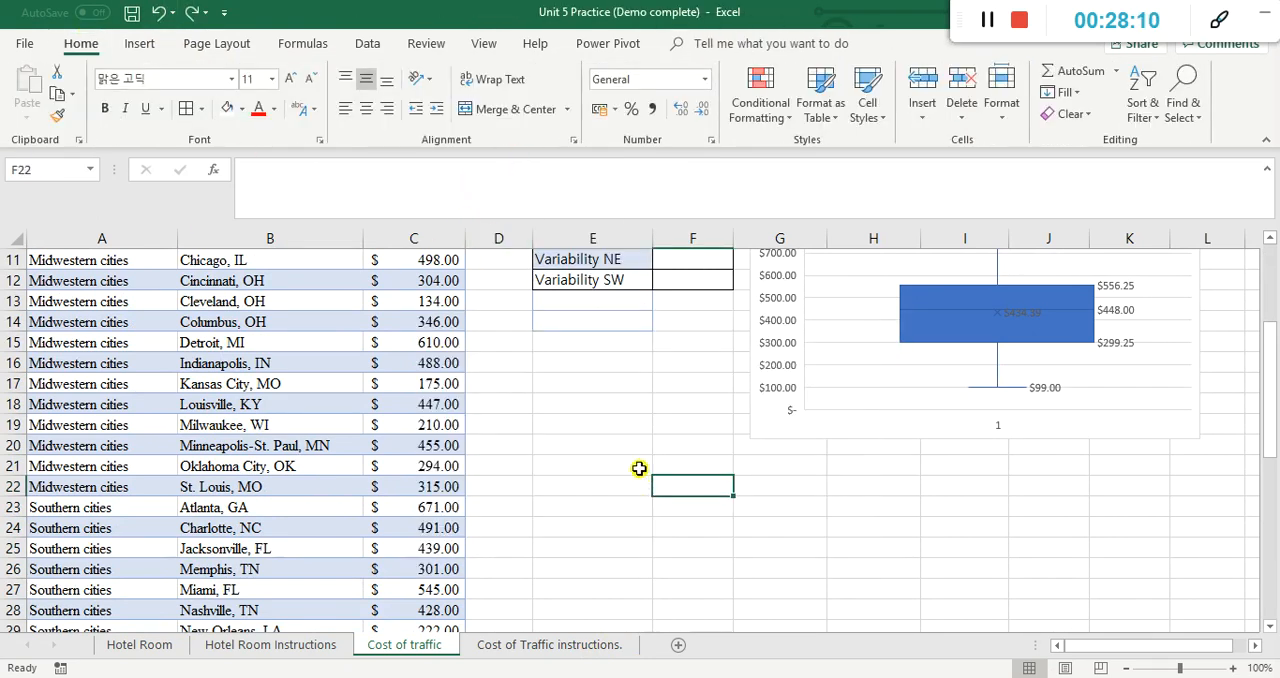
Step: Insert a histogram of the Cost Traffic values in C4:C49
scroll(478, 402, up, 3)
click(405, 320)
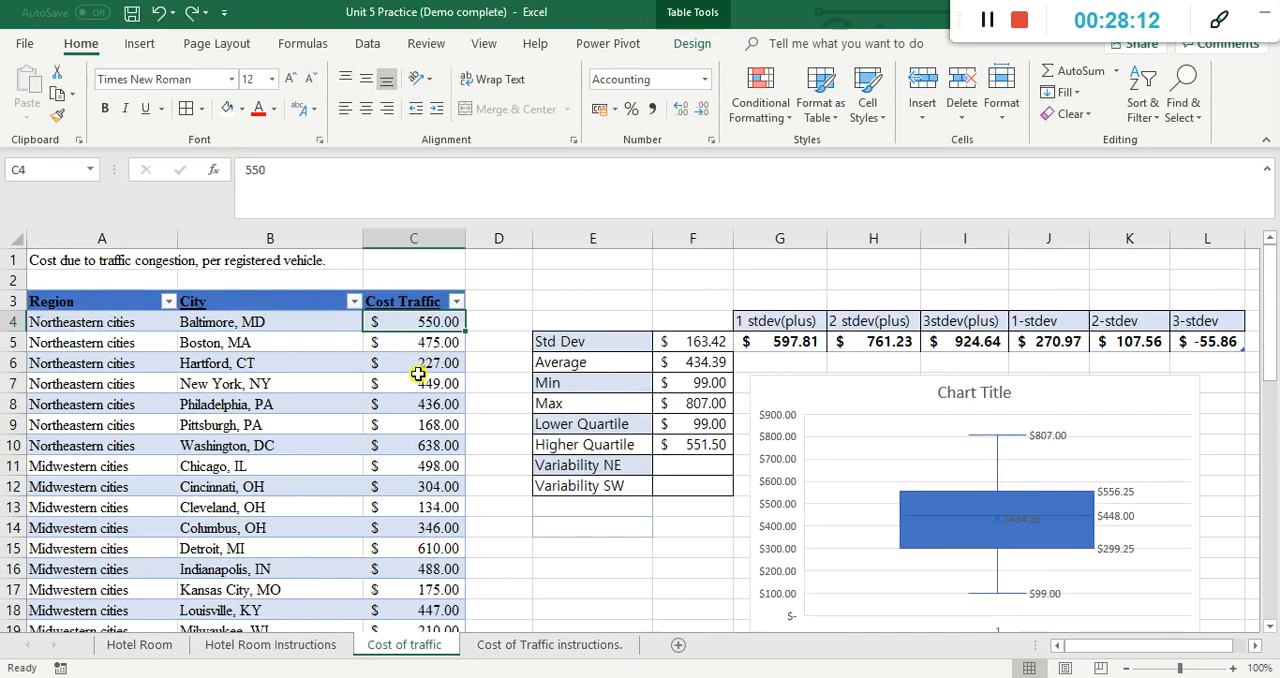
key(ctrl+shift+Down)
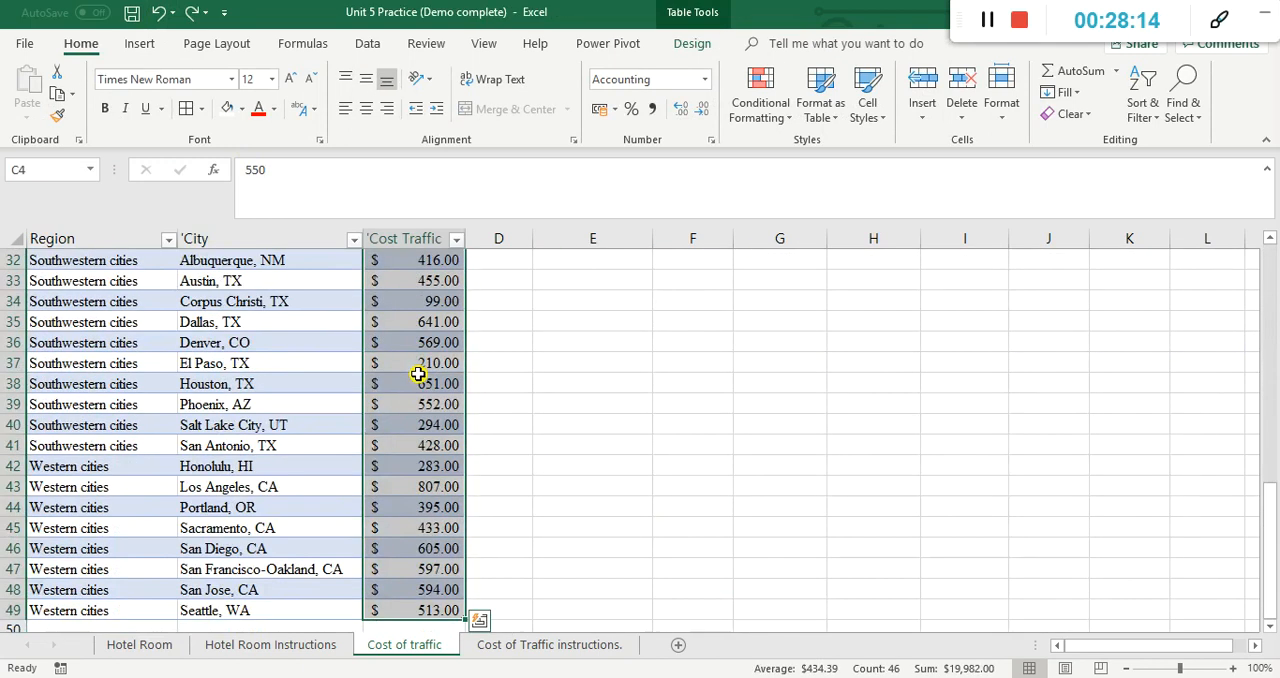
click(140, 43)
click(508, 92)
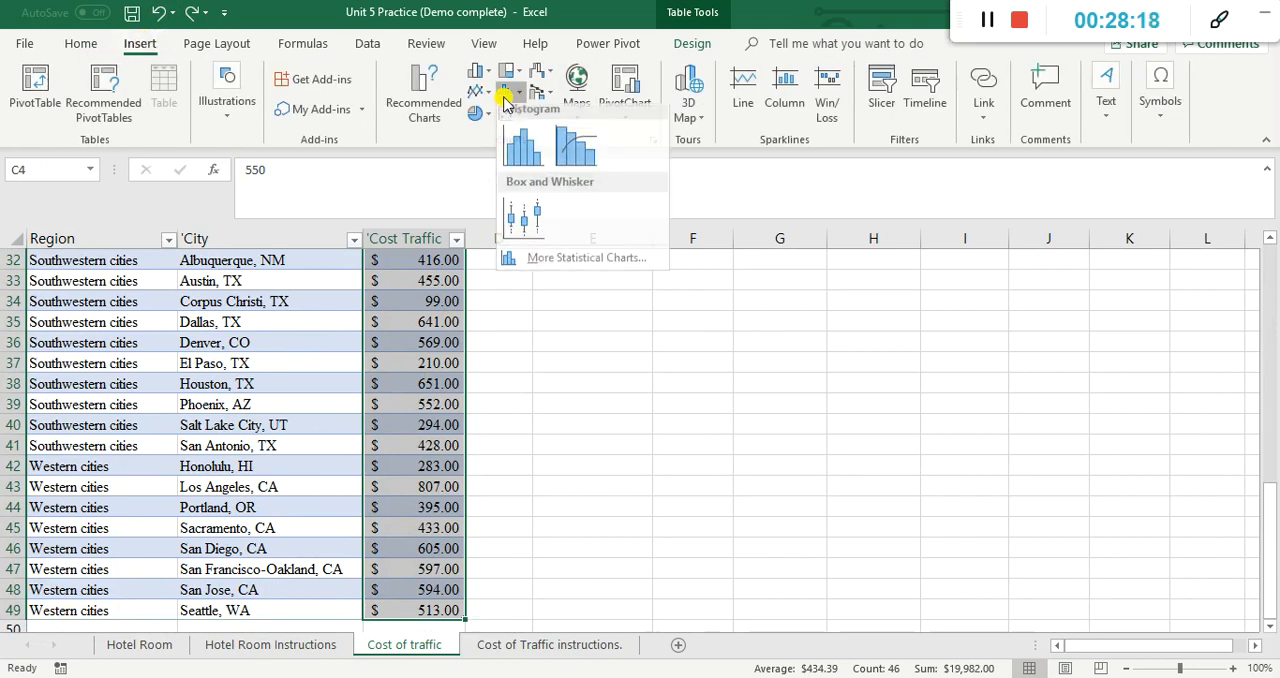
click(527, 157)
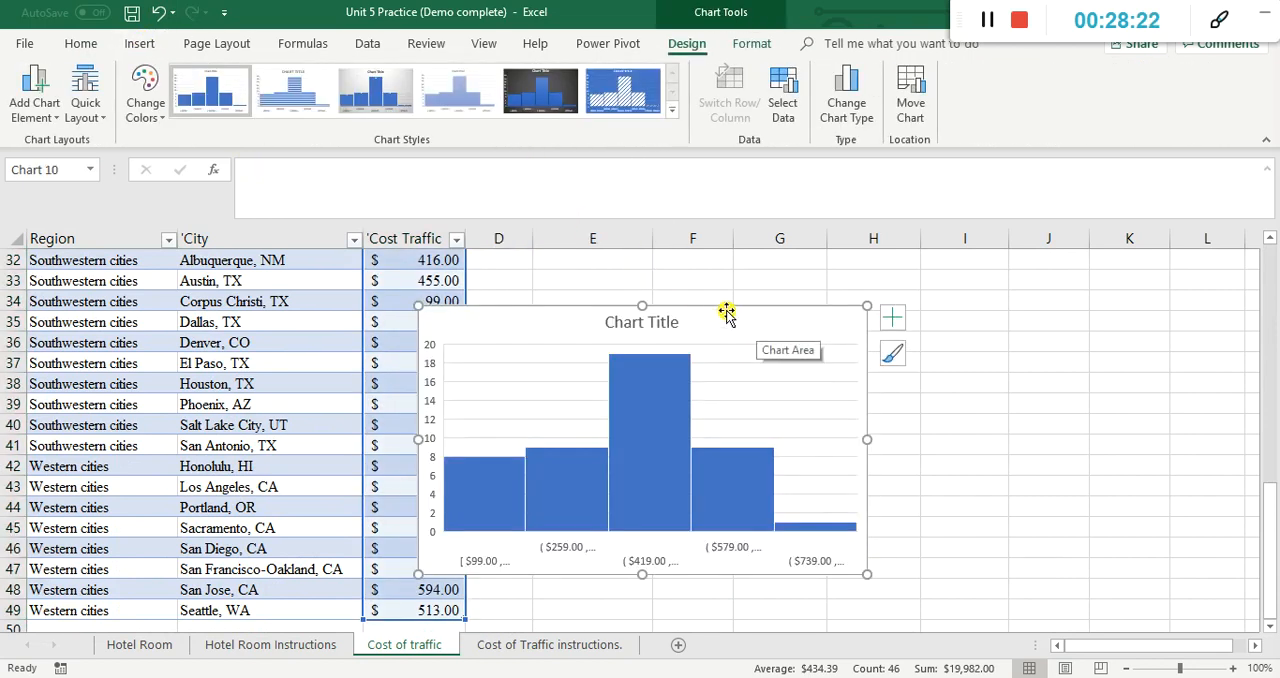
Step: Move the histogram up beside the city data, below the box plot, and reduce its width and height
scroll(890, 295, up, 5)
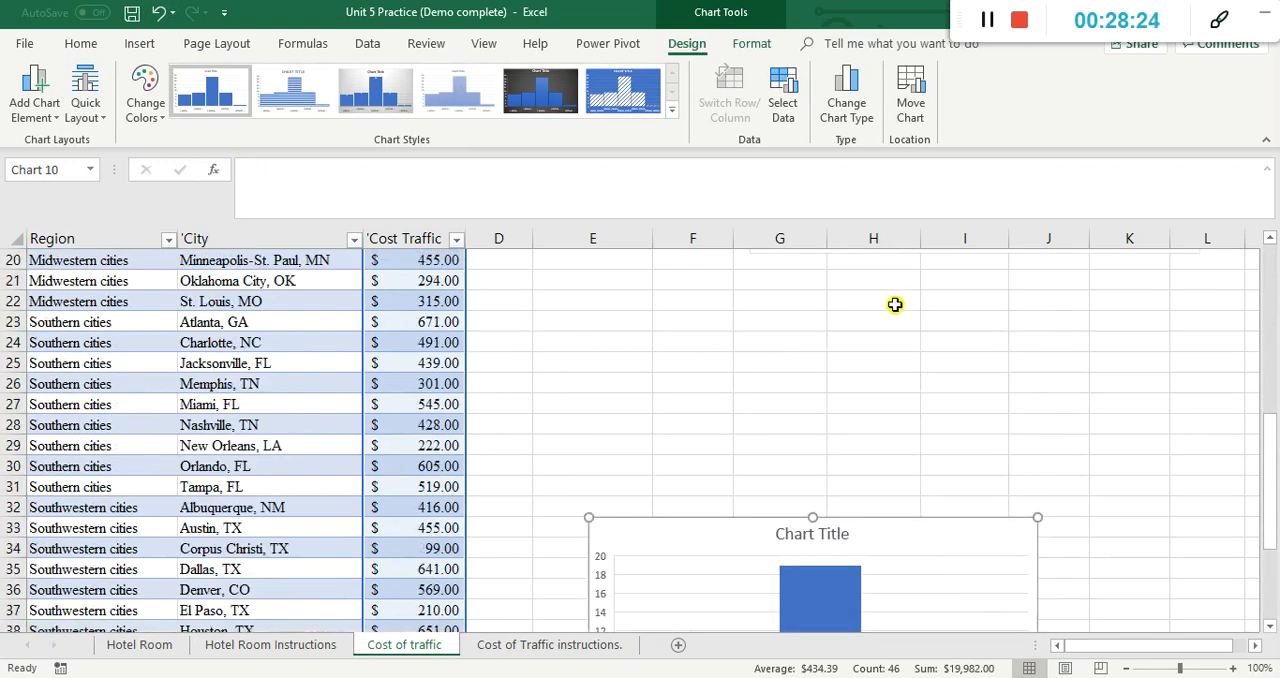
drag(698, 578, 660, 336)
drag(1000, 470, 890, 464)
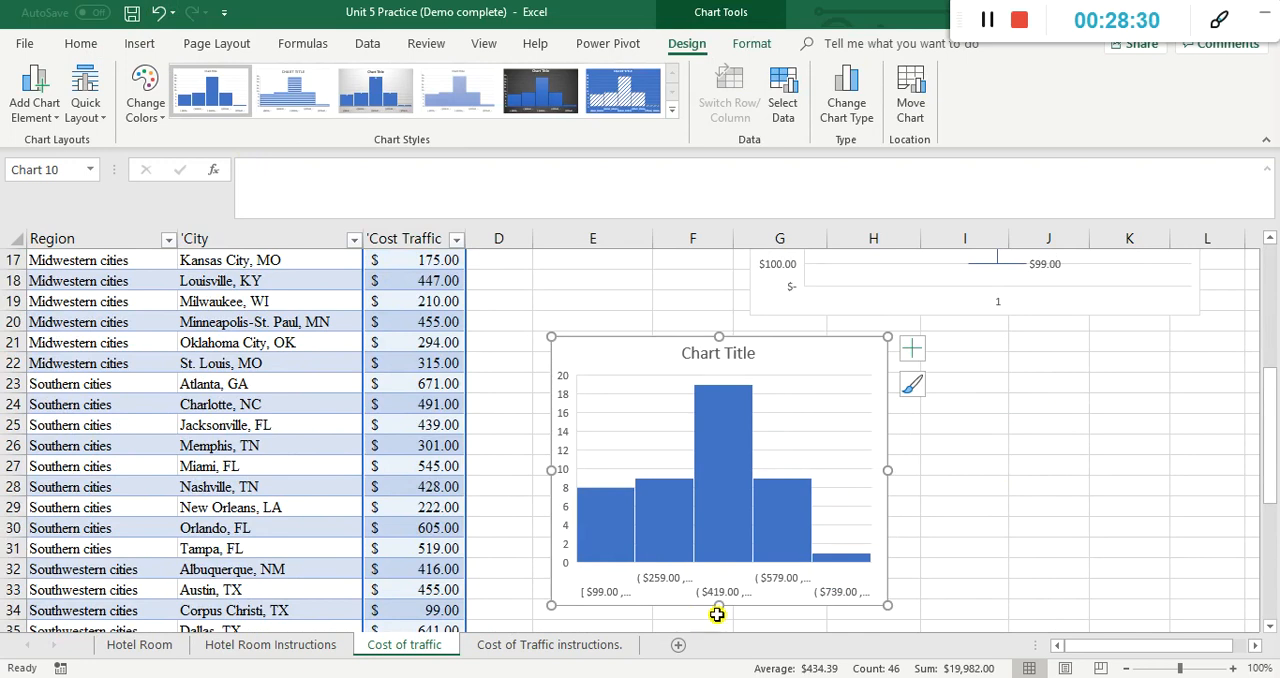
drag(722, 604, 724, 530)
scroll(957, 471, up, 4)
scroll(957, 471, down, 1)
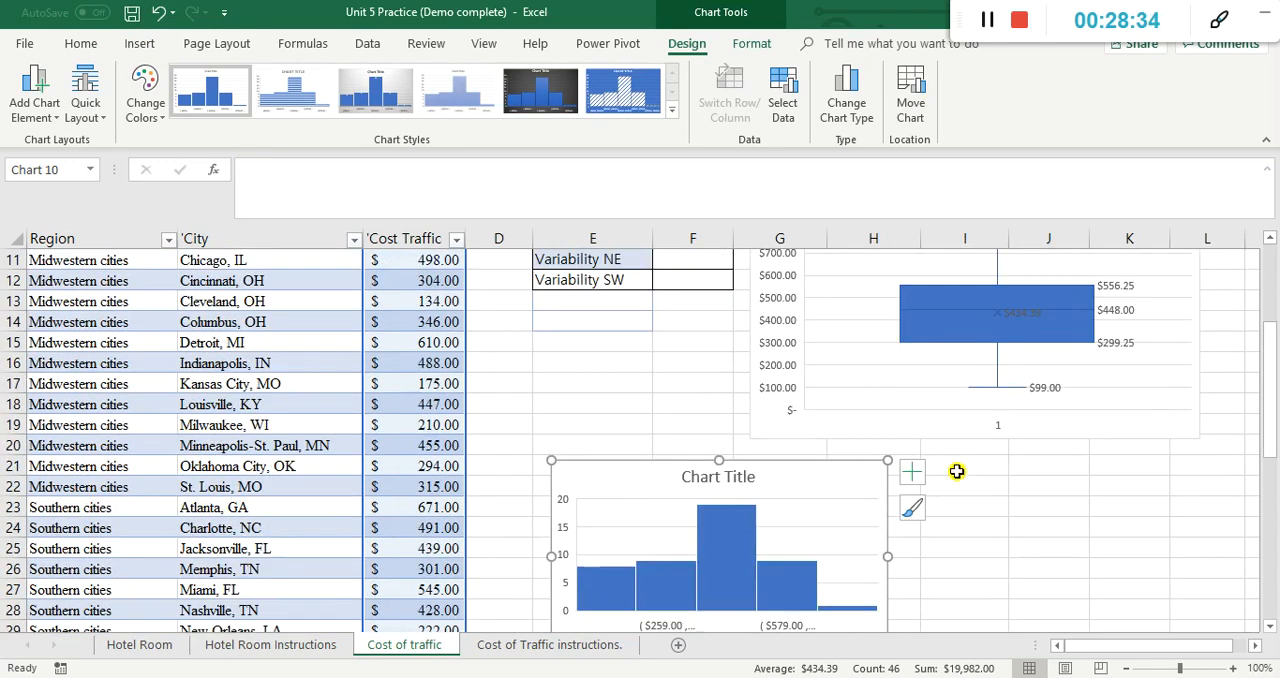
Step: Shrink the box plot from its lower-left corner so that it covers only columns I to L
click(751, 336)
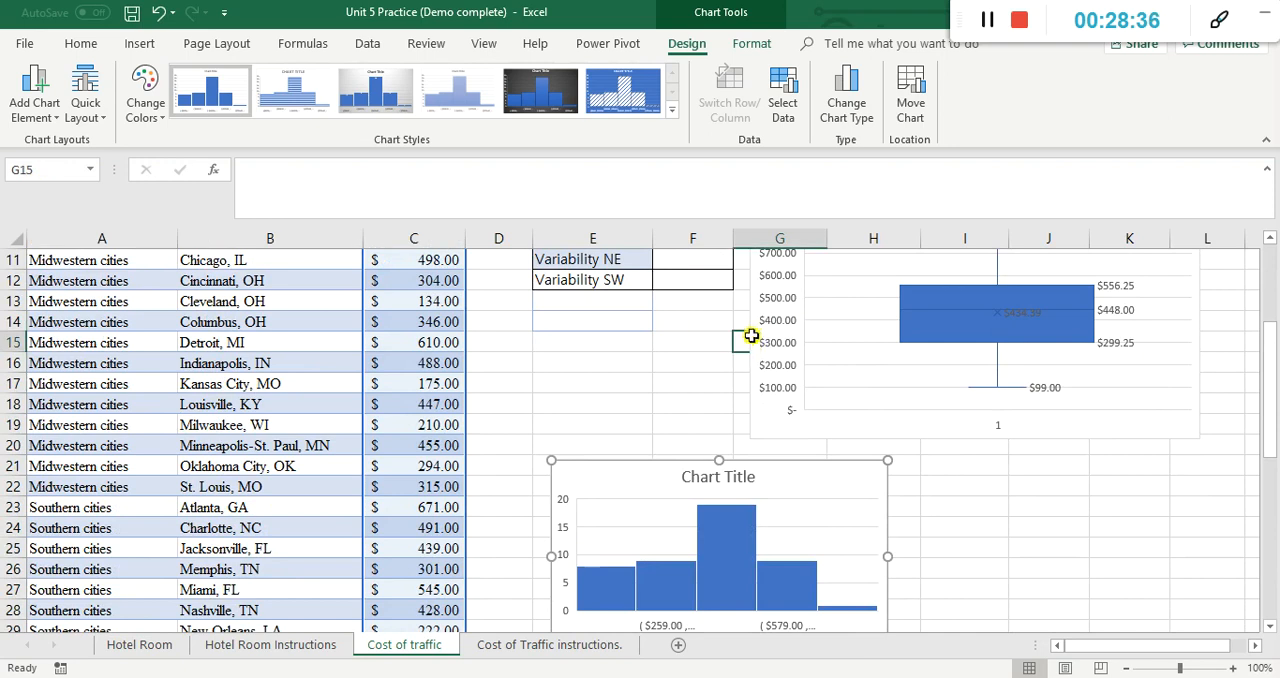
click(751, 440)
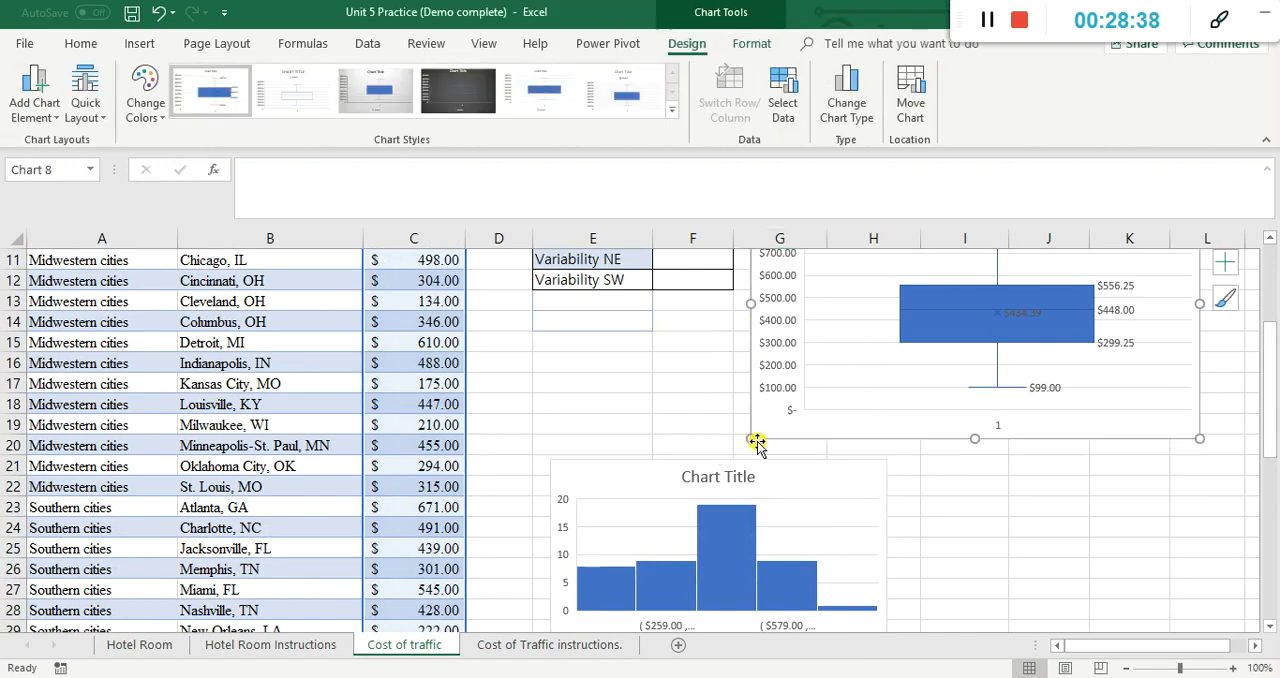
drag(751, 440, 926, 380)
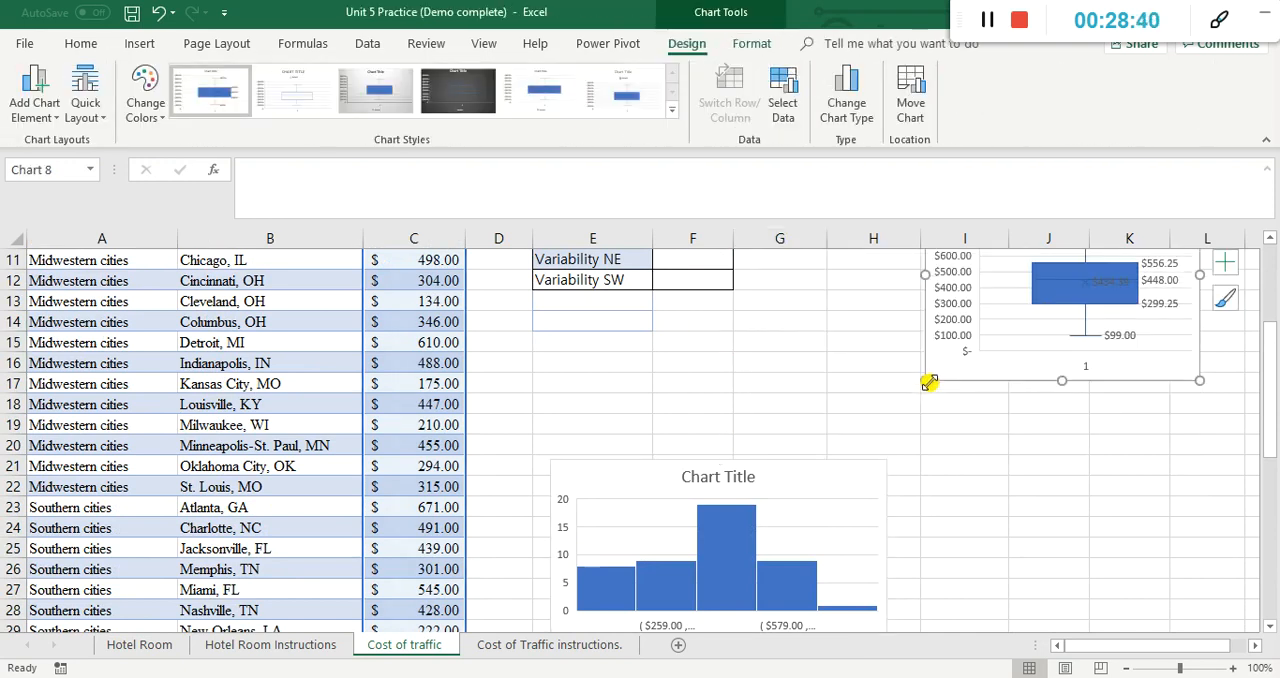
Step: Move the histogram up to just below the summary statistics, starting at about row 13
scroll(930, 388, up, 2)
drag(686, 570, 701, 429)
click(1066, 549)
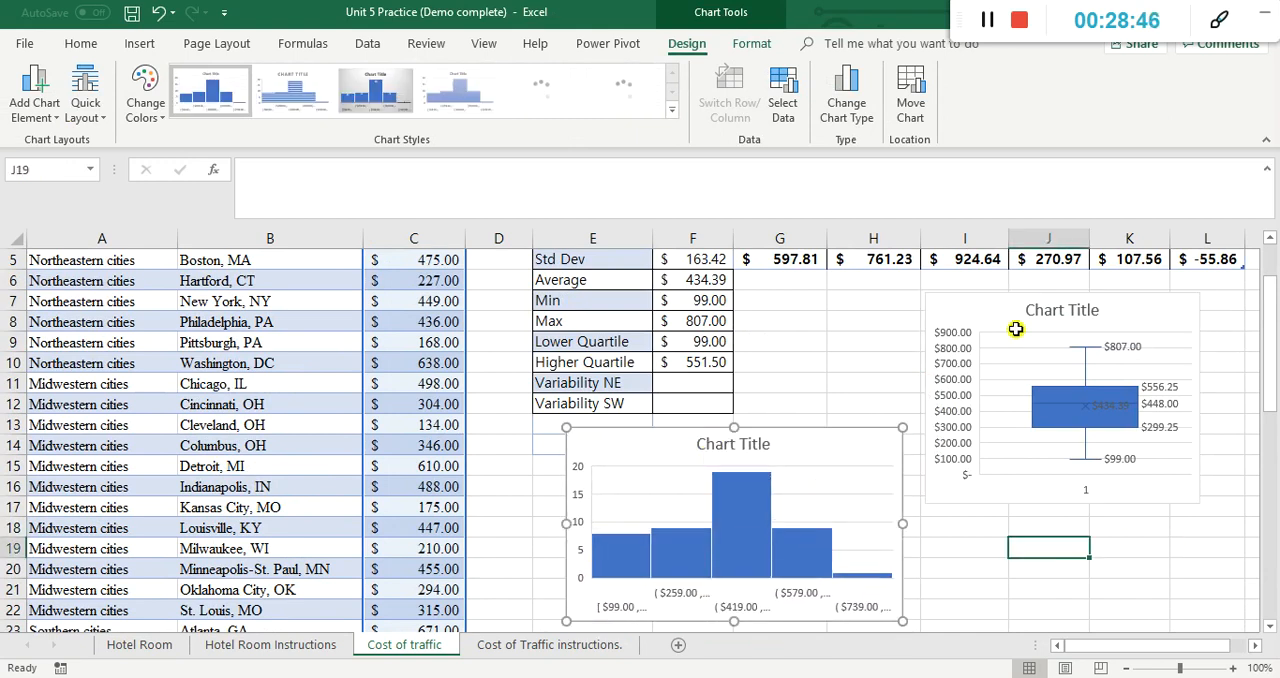
Step: Place the box plot beside the histogram with their top edges level, and widen it slightly
drag(1022, 293, 1008, 428)
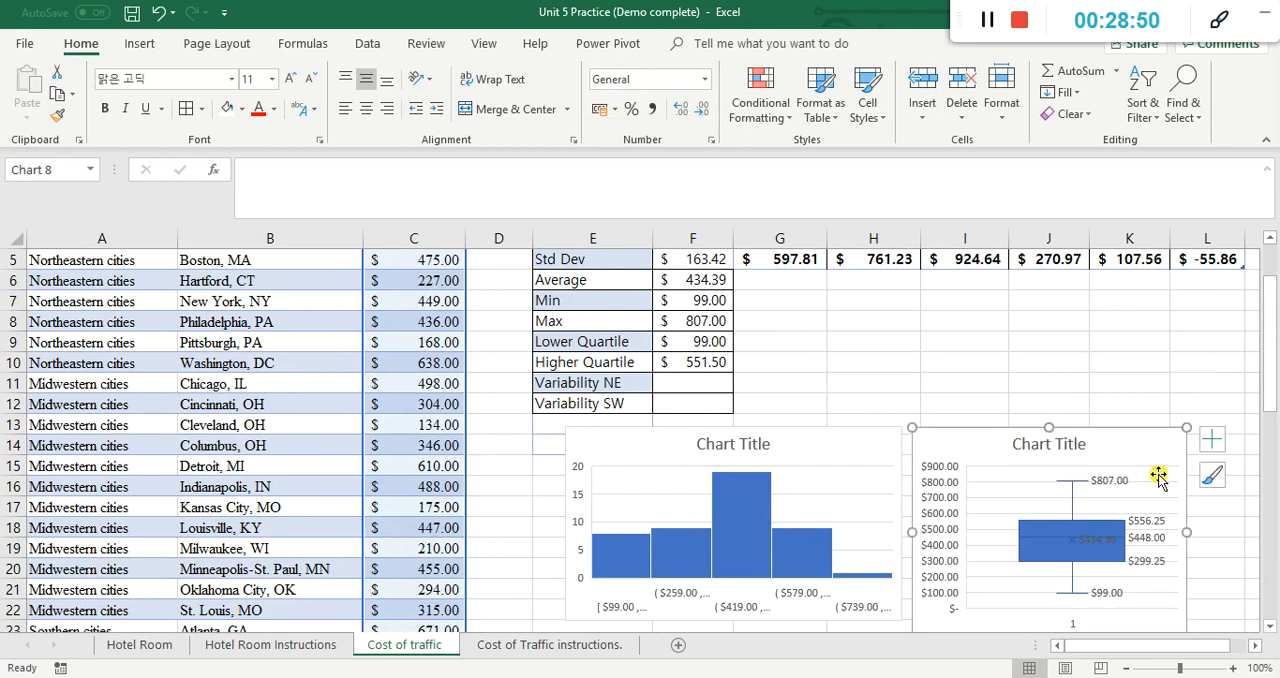
drag(1187, 531, 728, 508)
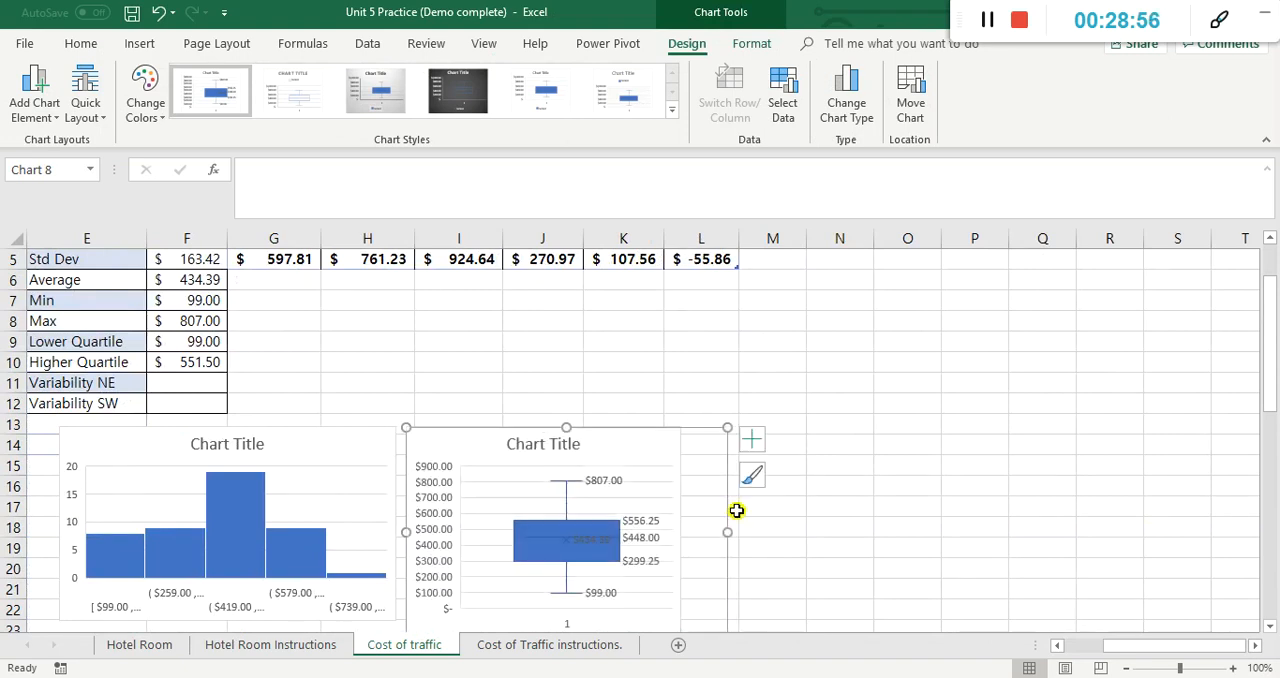
drag(1125, 645, 1070, 643)
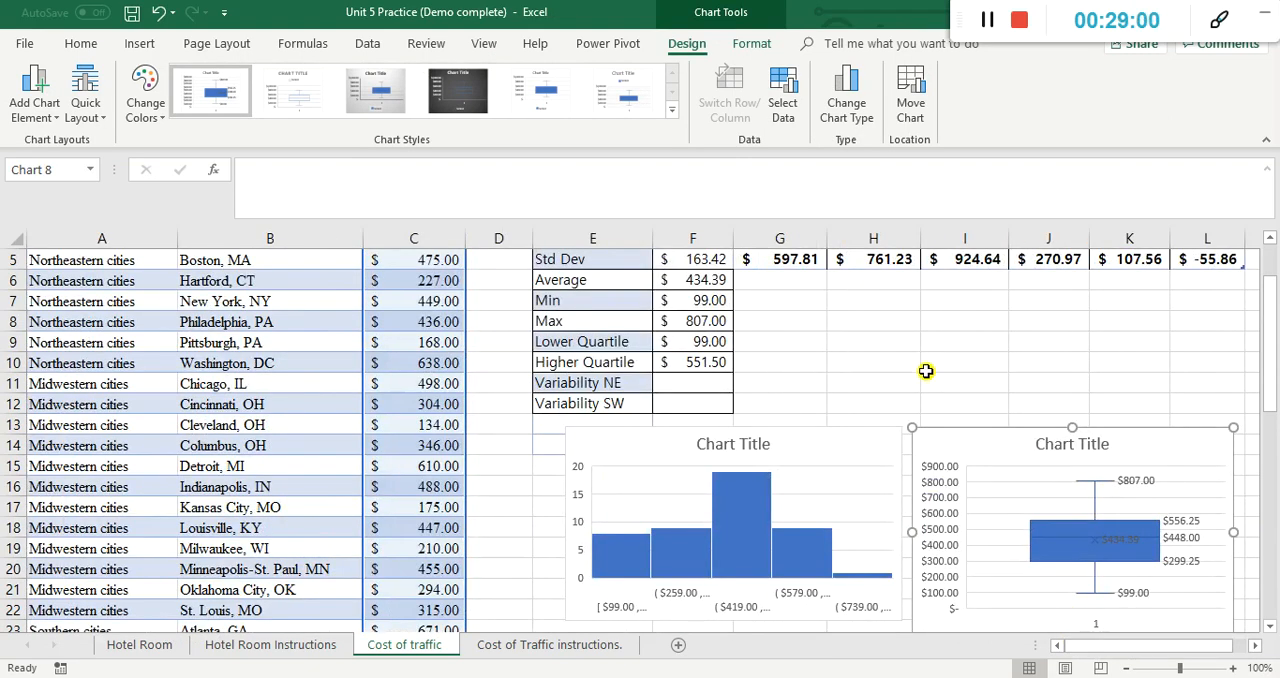
Step: Reread the histogram item in the traffic instructions and check the number of bins in the histogram
click(520, 645)
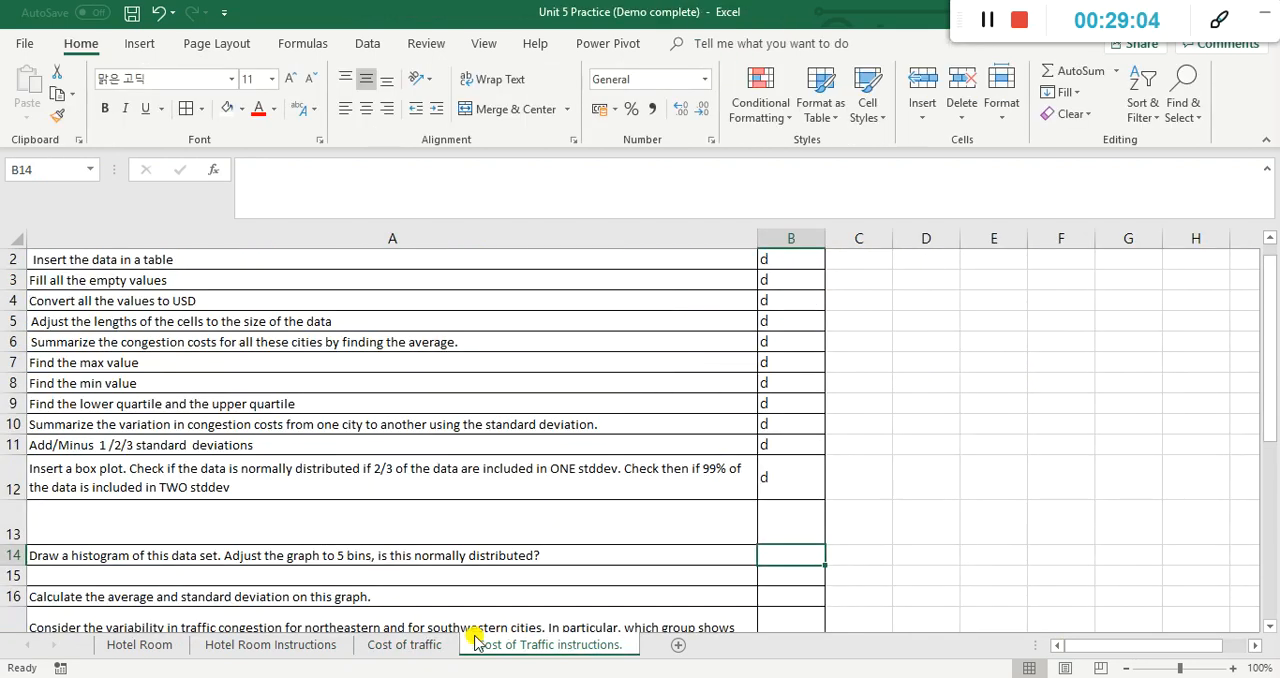
click(405, 650)
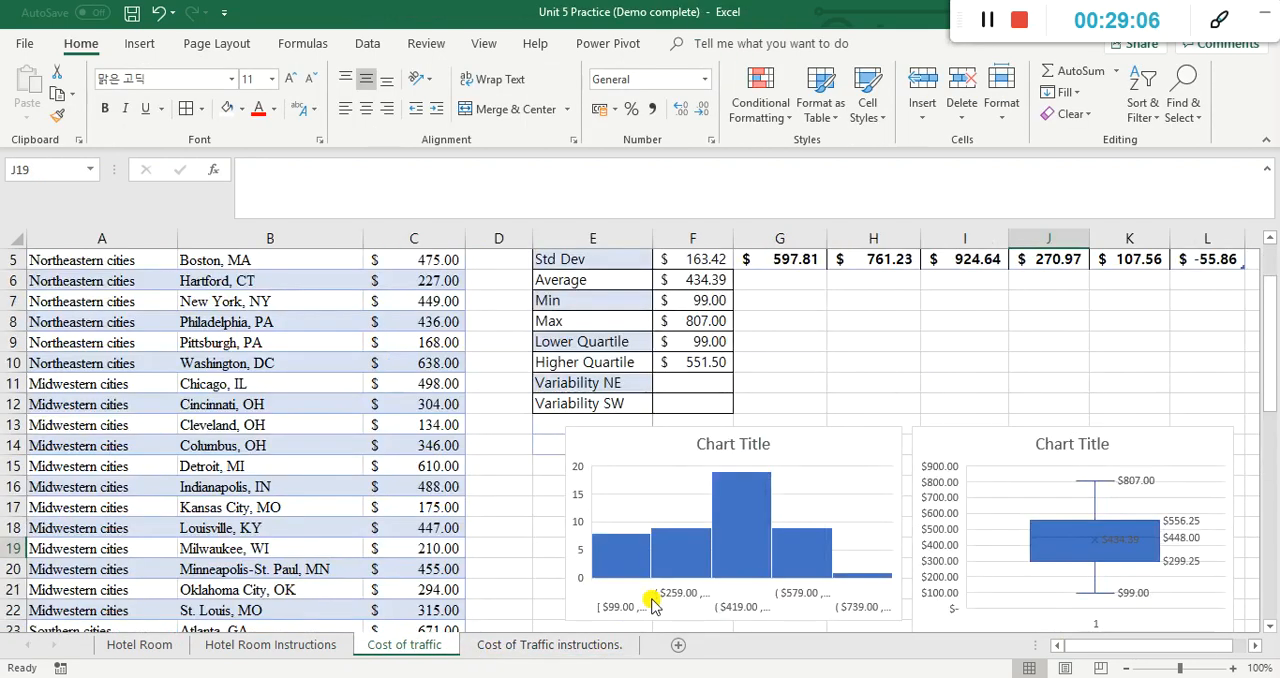
click(677, 560)
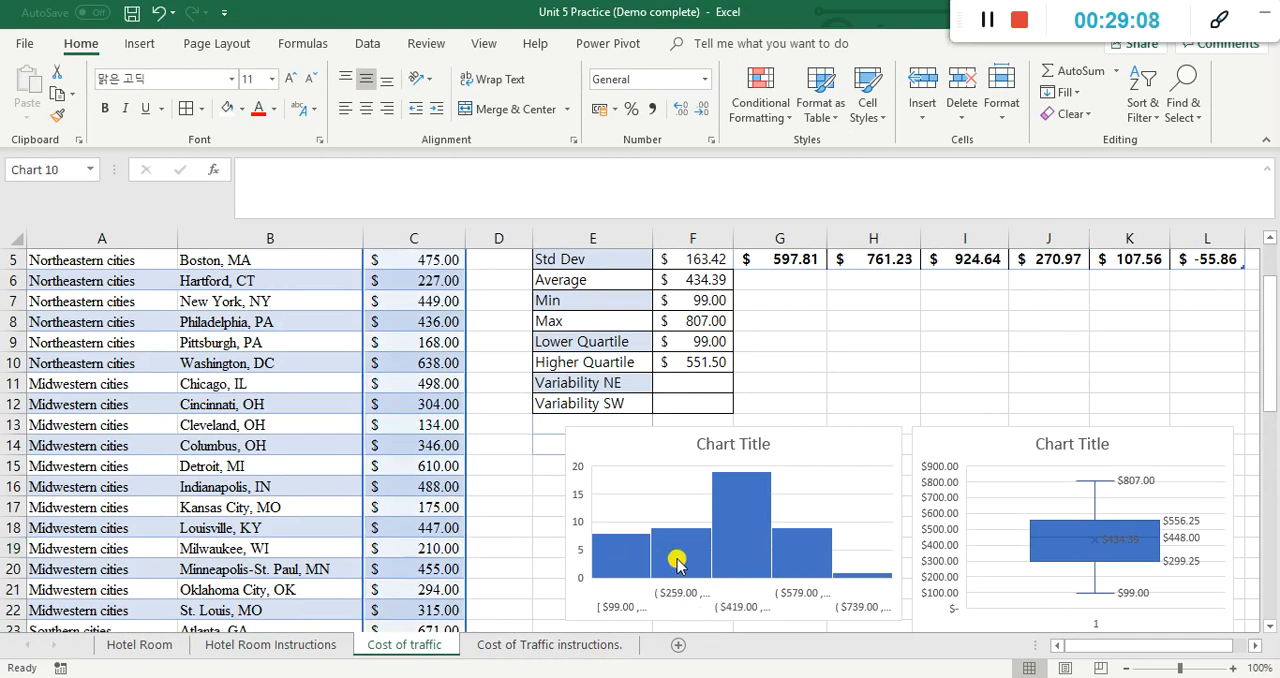
click(680, 558)
click(762, 558)
click(802, 562)
click(870, 576)
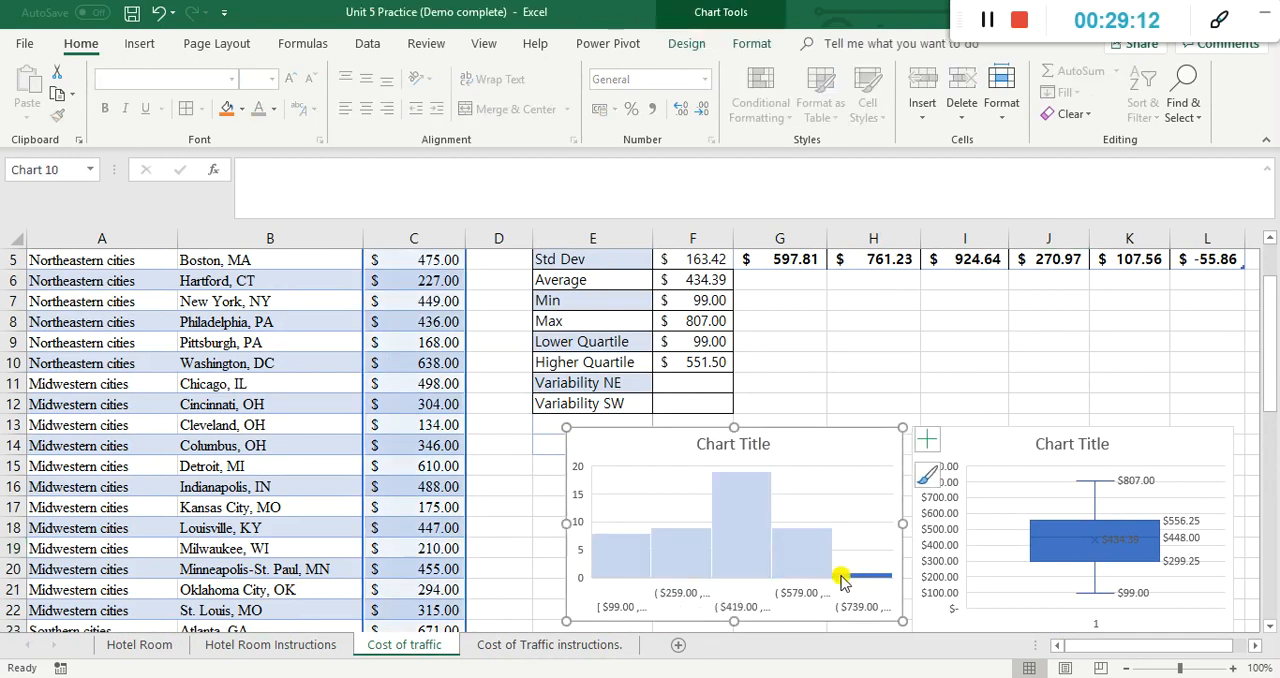
click(515, 507)
click(515, 507)
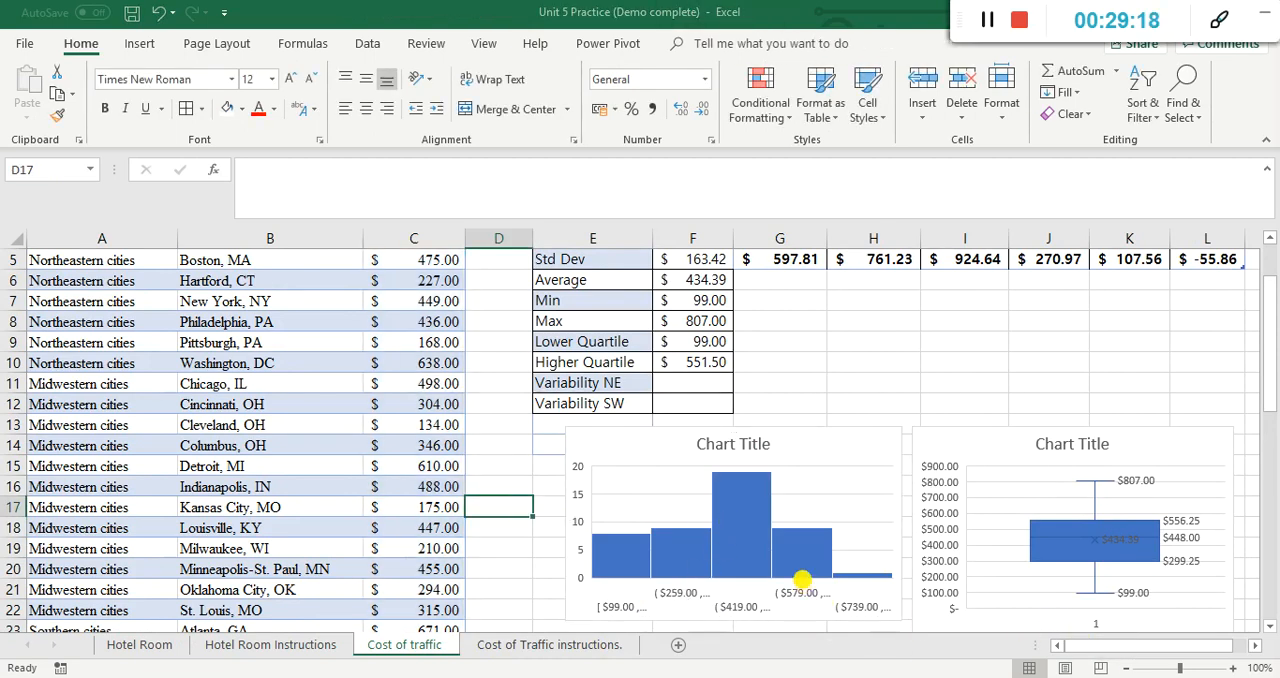
Step: Compare the histogram's overall shape, centre and two tails with a normal bell curve
mouse_move(580, 581)
mouse_down()
mouse_move(760, 472)
mouse_move(854, 565)
mouse_up()
drag(729, 441, 729, 612)
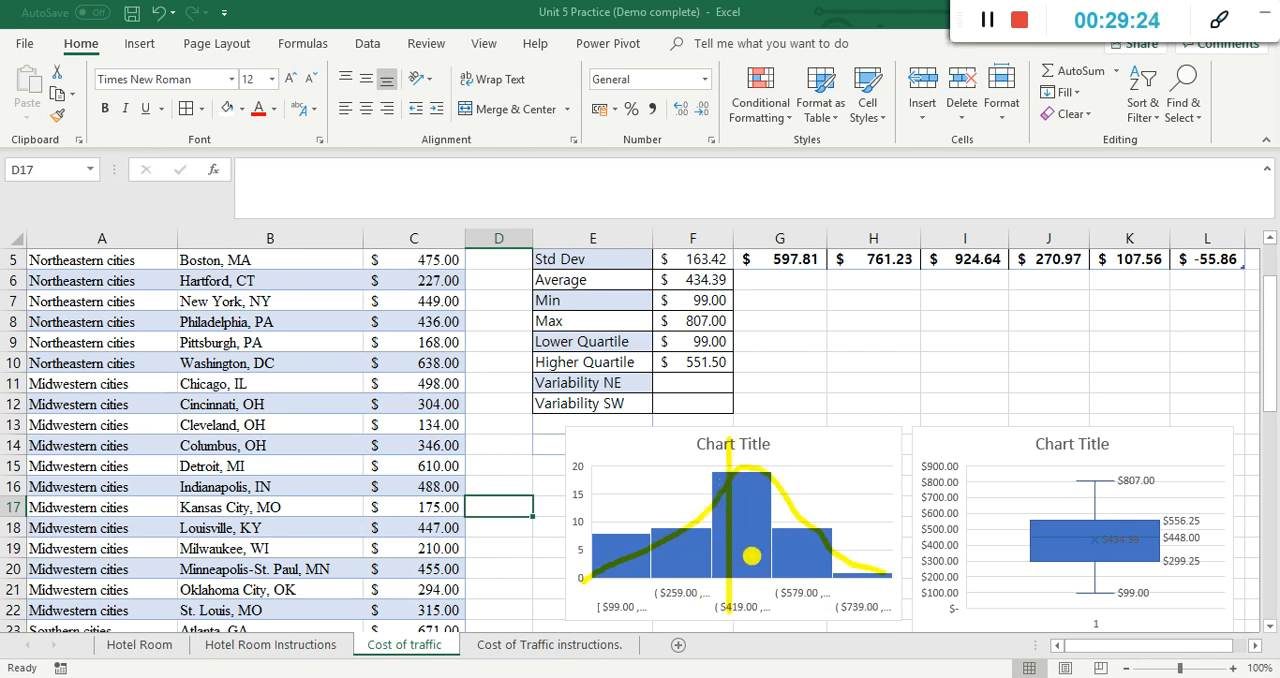
mouse_move(609, 481)
mouse_down()
mouse_move(610, 548)
mouse_move(622, 542)
mouse_move(610, 548)
mouse_up()
drag(884, 492, 875, 541)
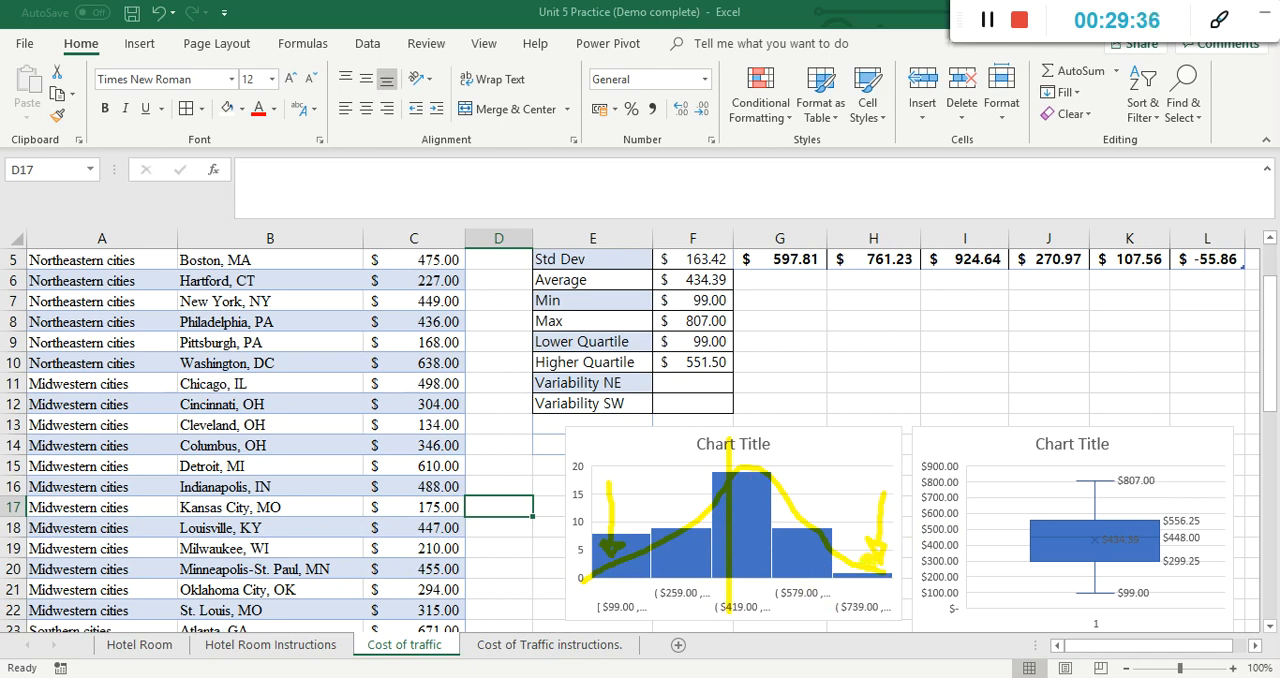
Step: Compare the histogram's lowest and highest bins to judge whether its two tails are symmetrical
drag(660, 489, 657, 547)
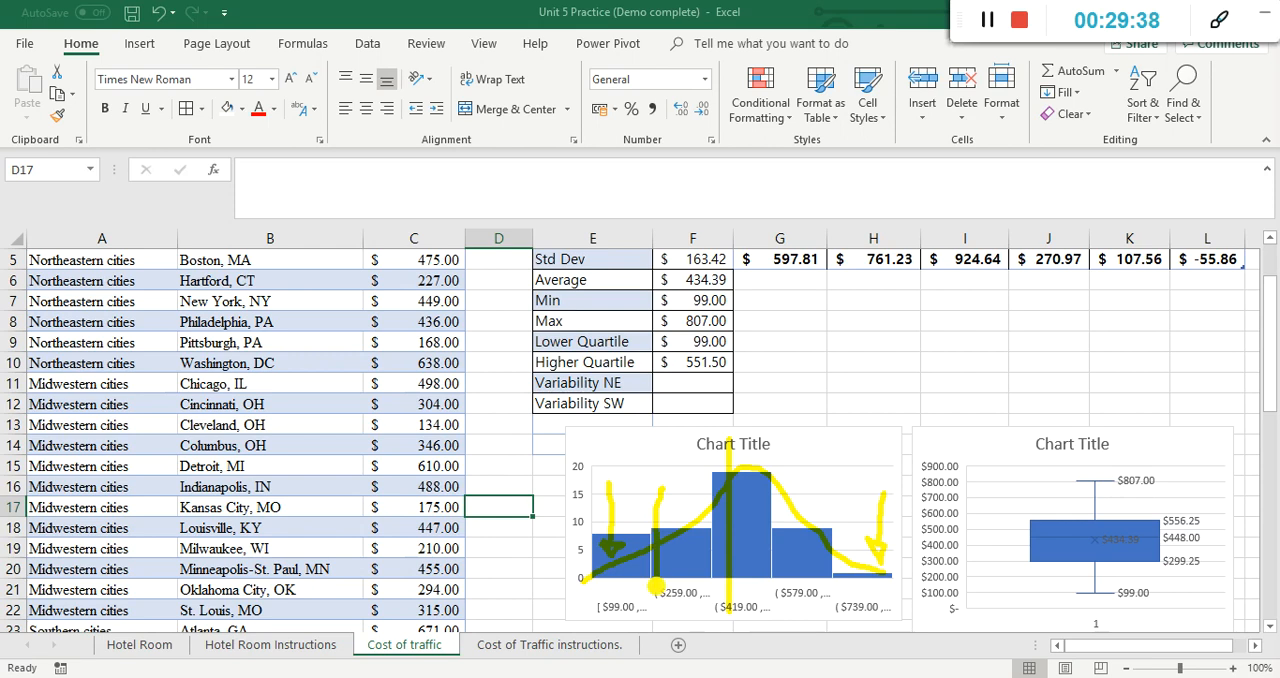
drag(846, 486, 843, 574)
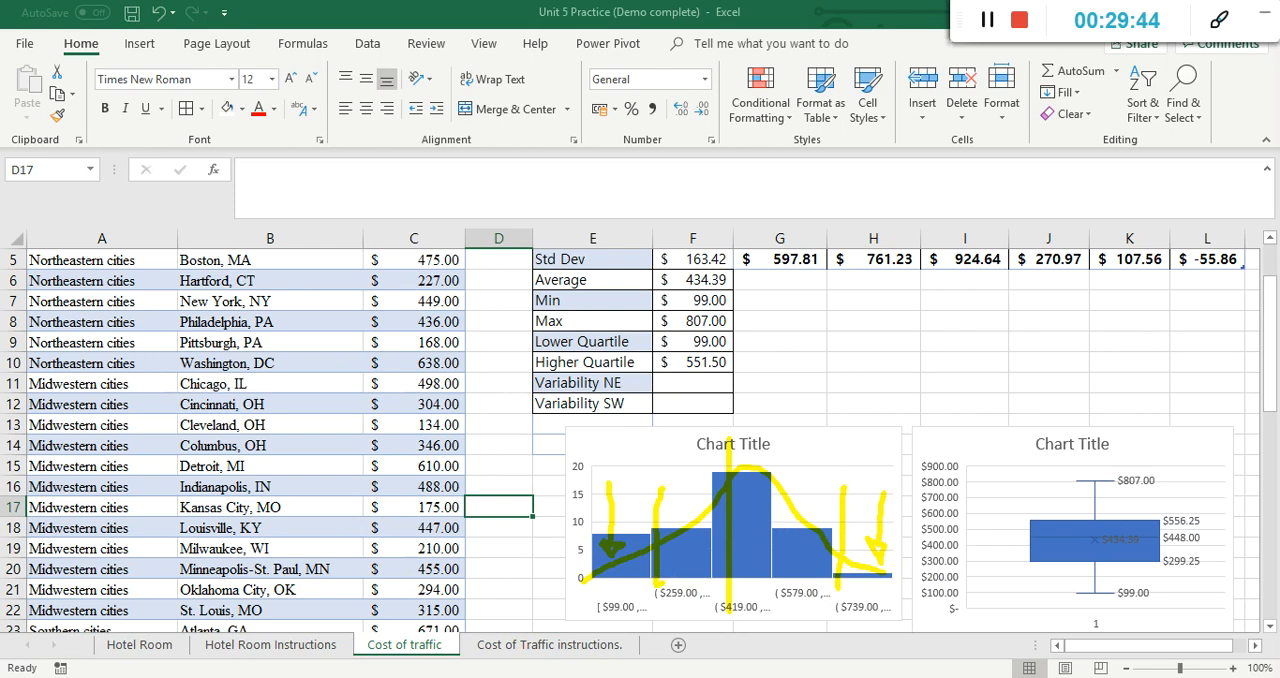
key(Escape)
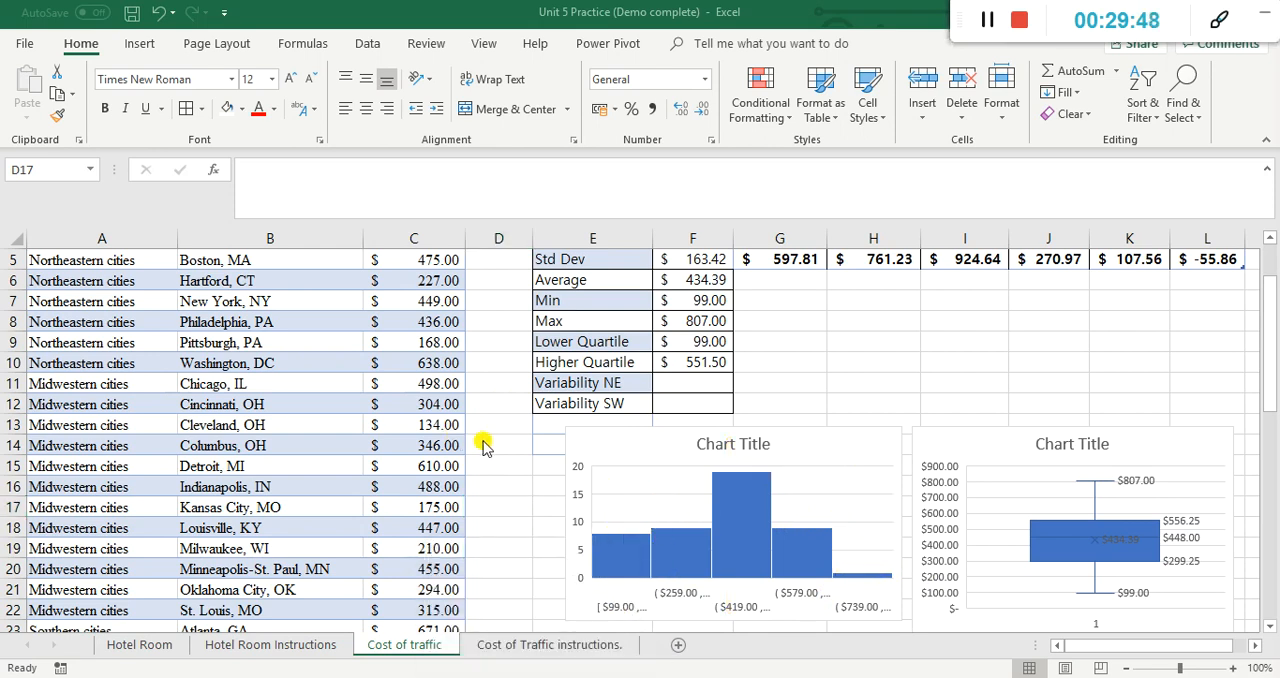
Step: Mark the histogram item in the Cost of Traffic instructions as done with "d" in B14
click(565, 646)
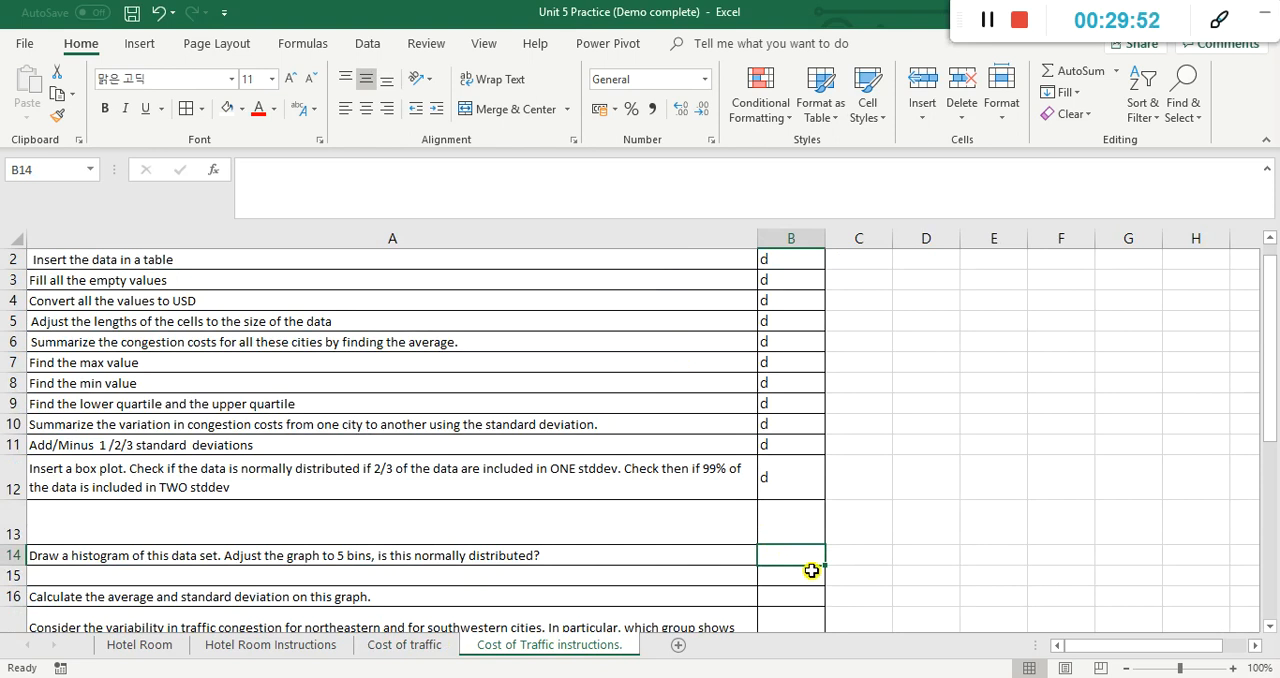
text(d)
key(Return)
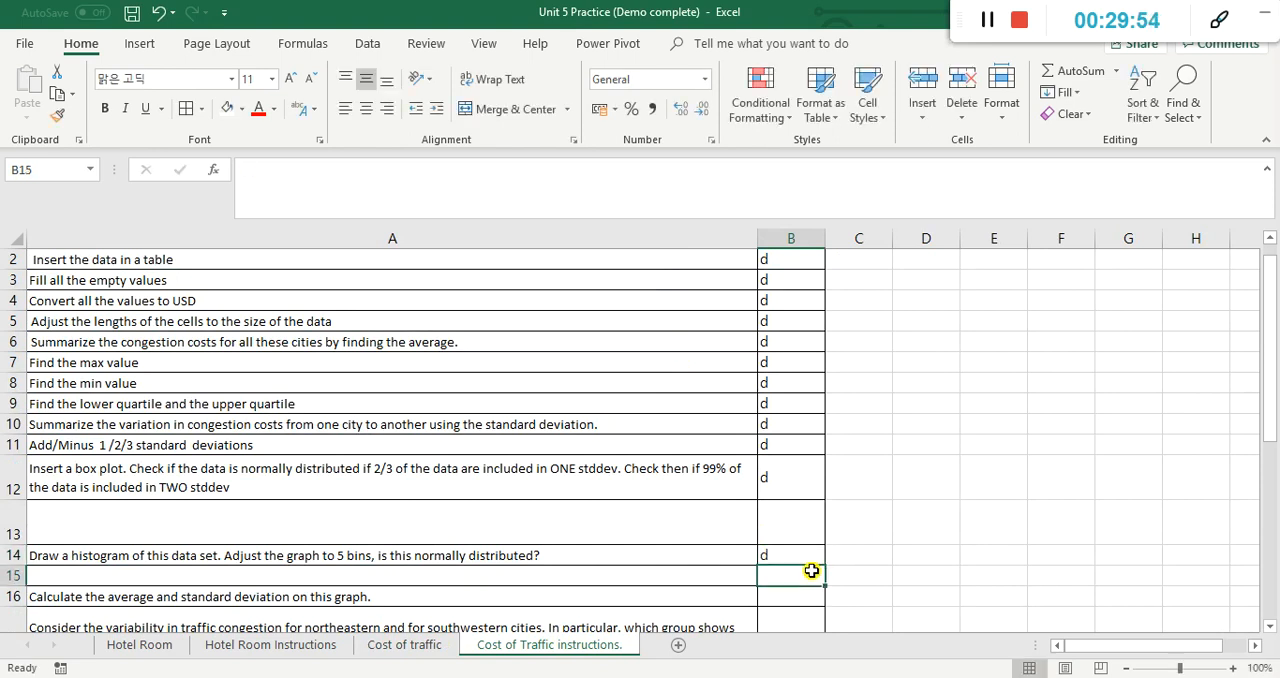
key(Return)
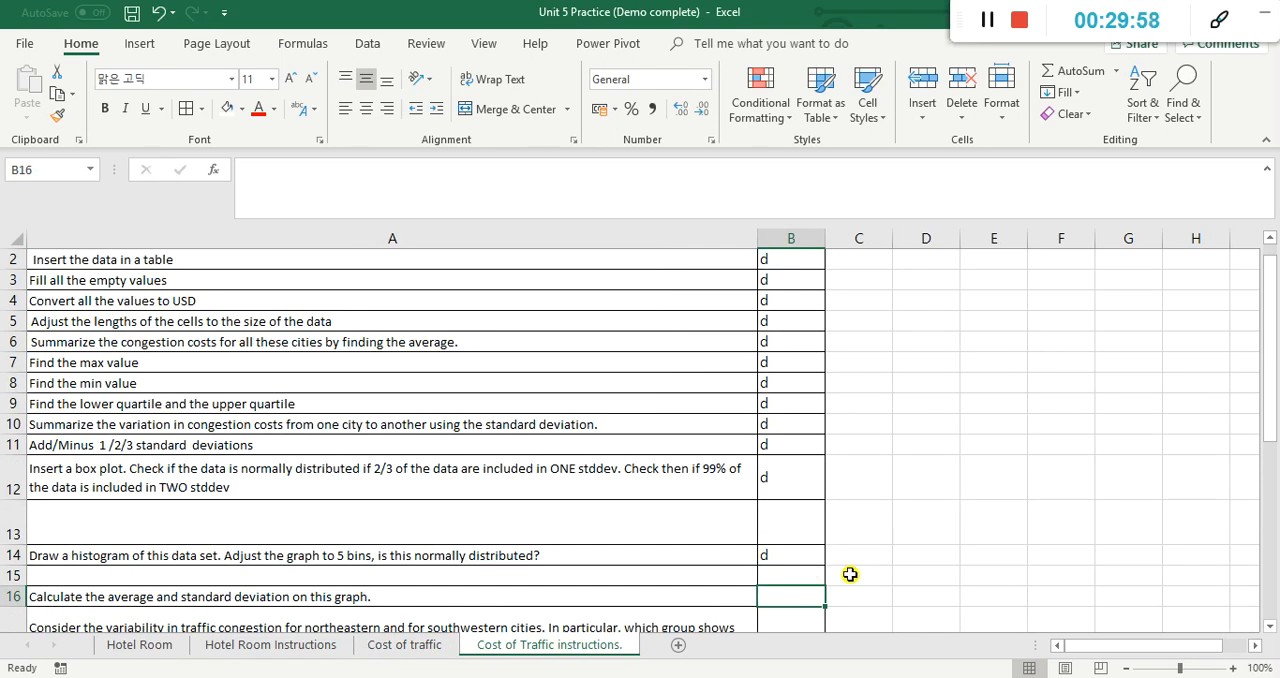
Step: Check the average and standard deviation on the Cost of traffic sheet, and mark that instruction item with "d" in B16
click(406, 646)
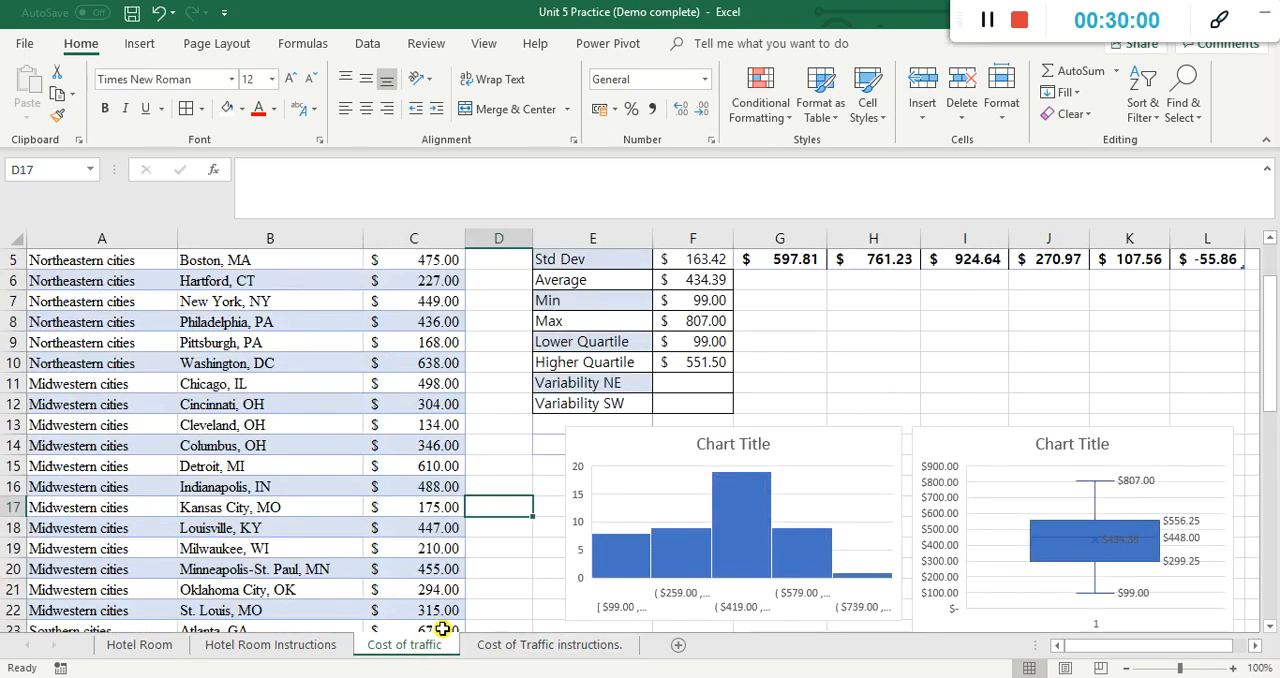
scroll(500, 447, up, 1)
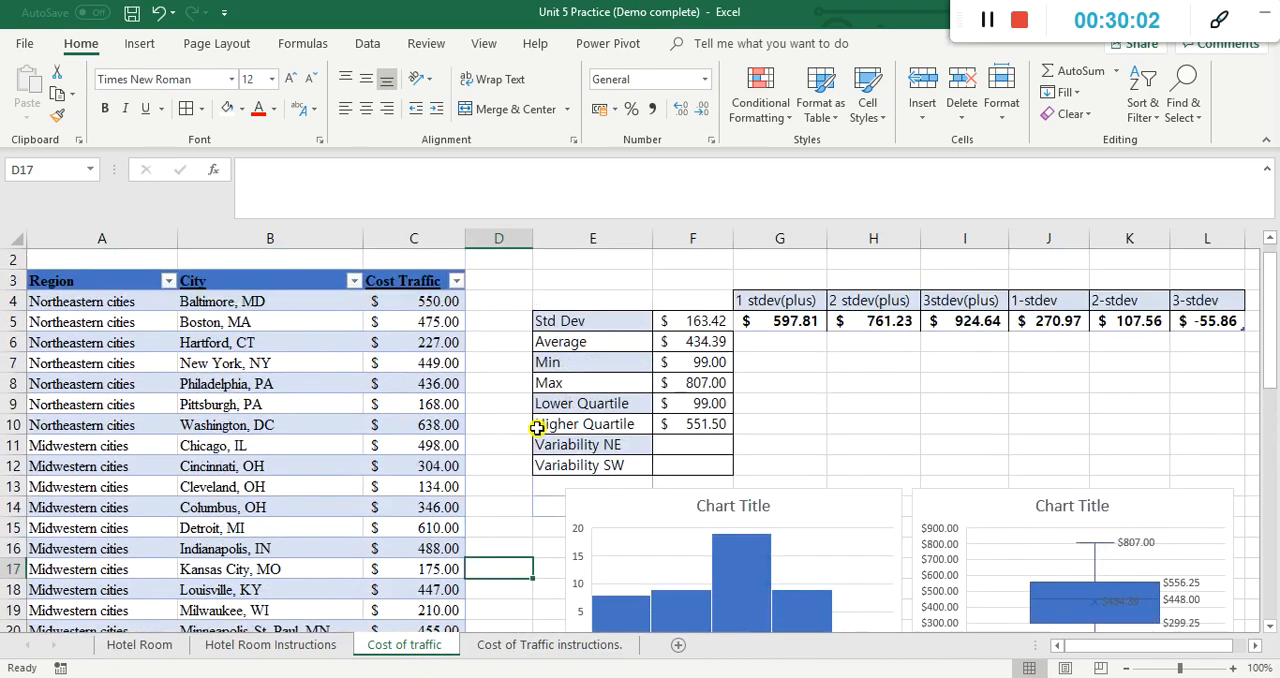
click(517, 648)
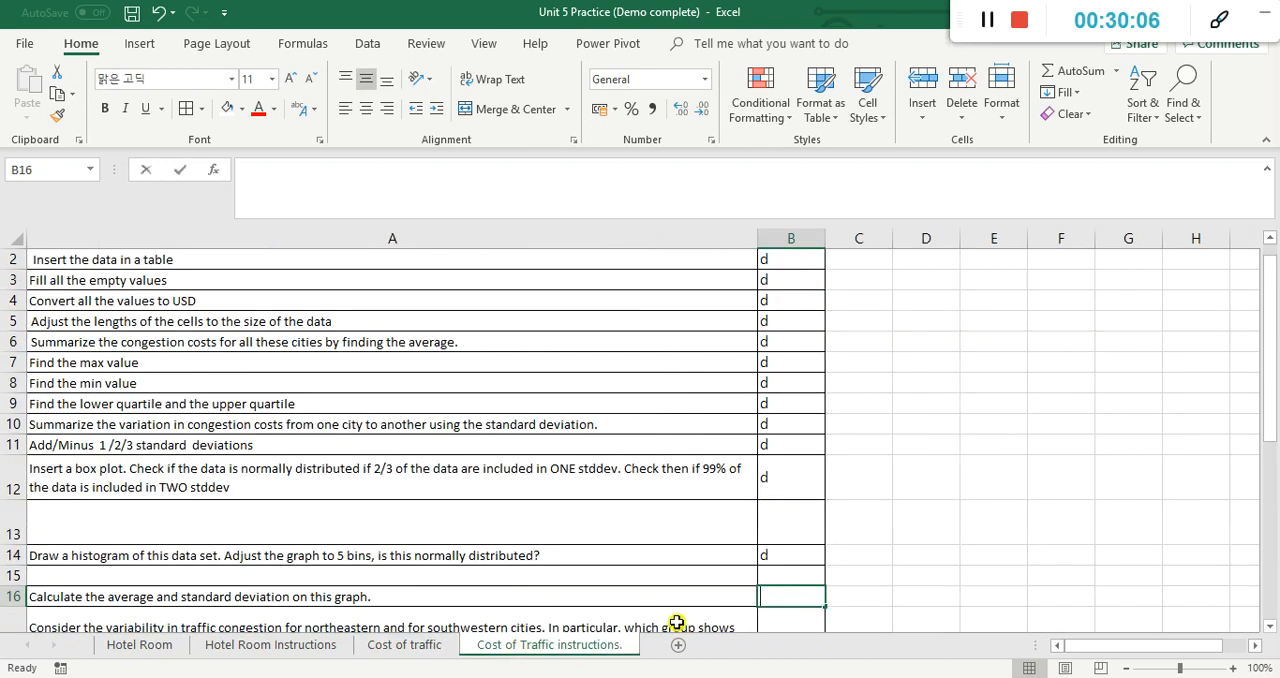
text(d)
Step: Calculate Variability NE in F11 of the Cost of traffic sheet with STDEV over the northeastern costs C4:C10
scroll(1017, 574, down, 2)
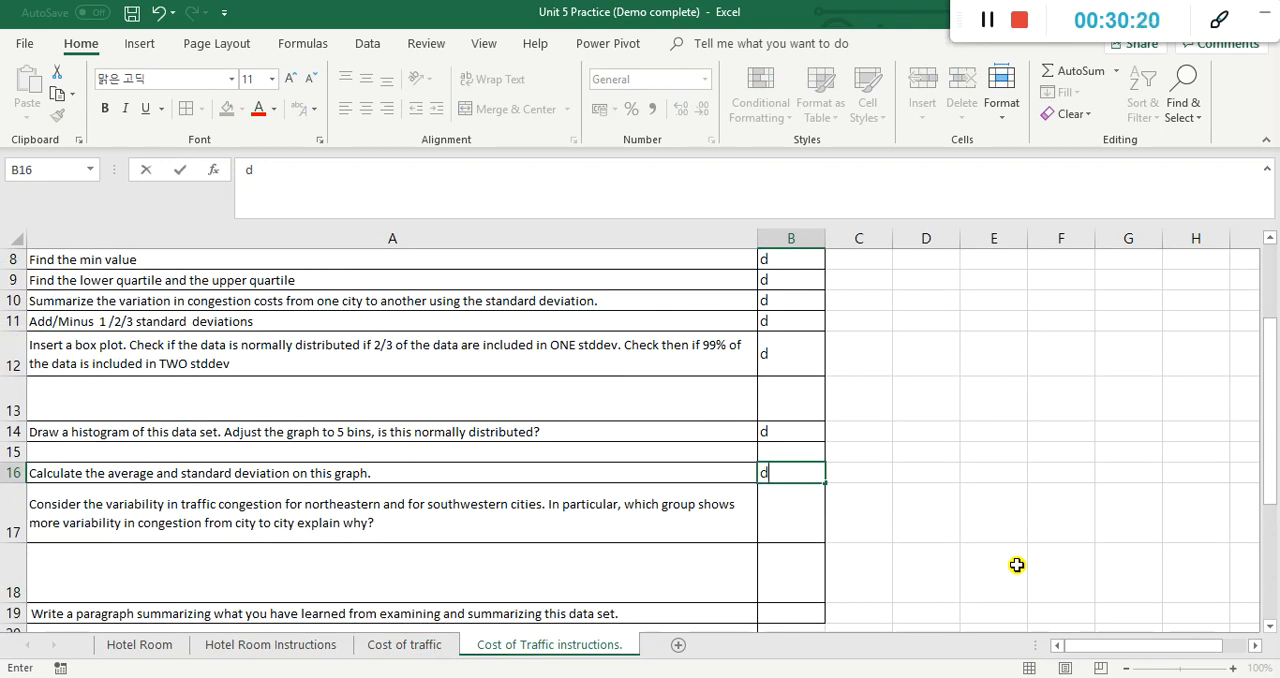
click(404, 645)
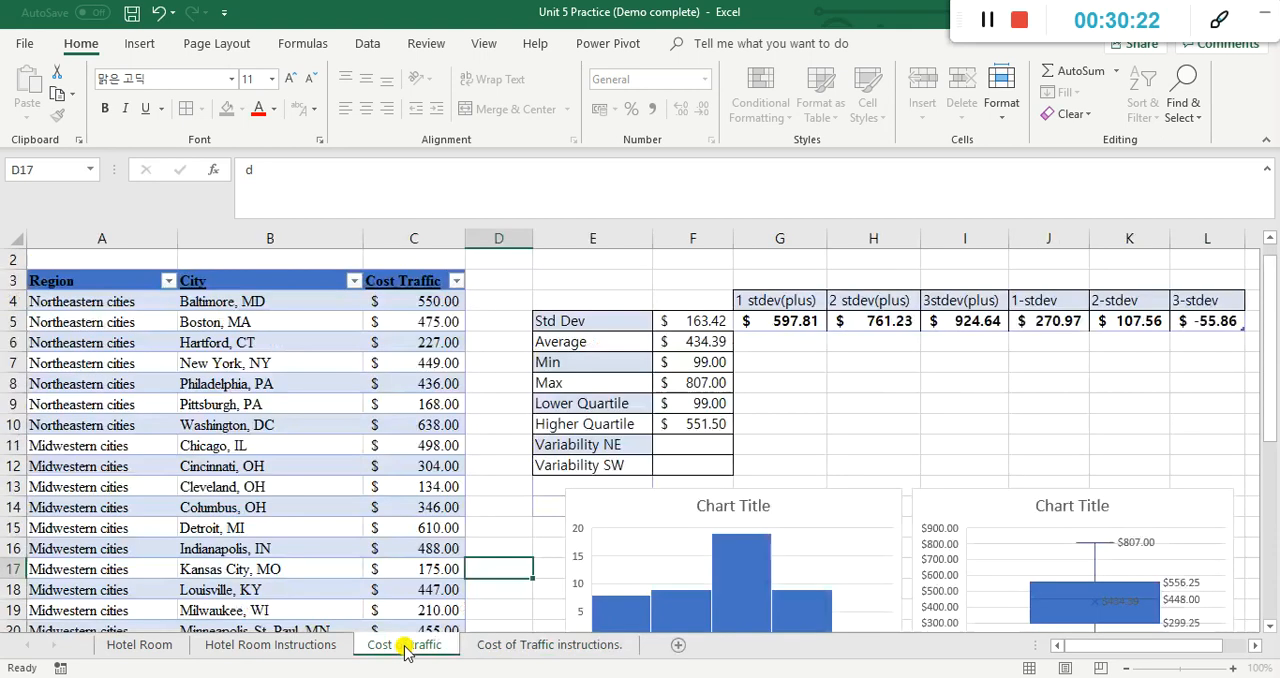
click(680, 447)
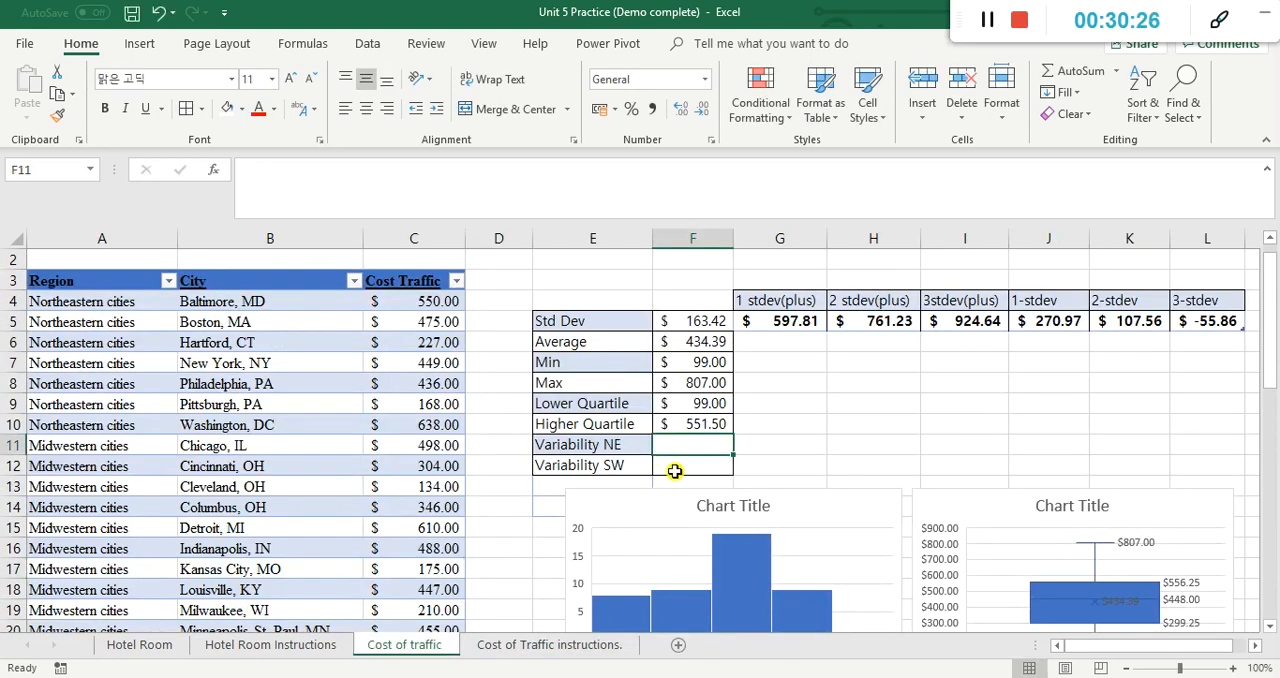
text(=s)
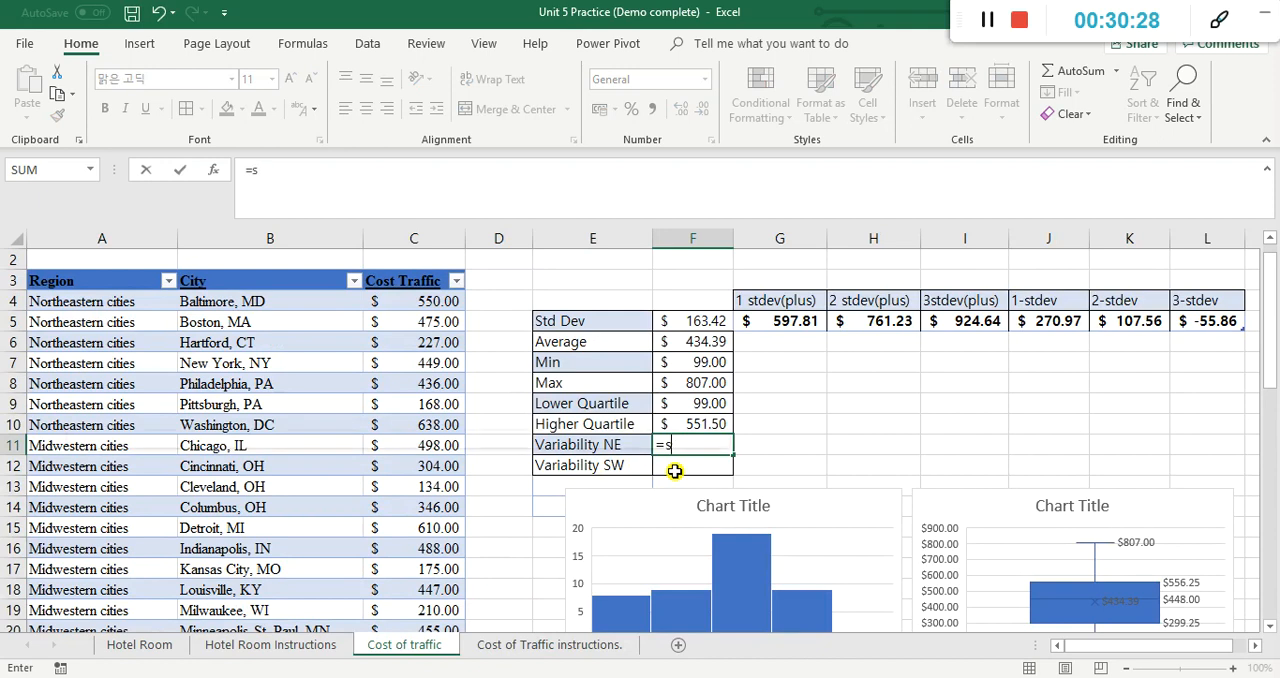
text(td)
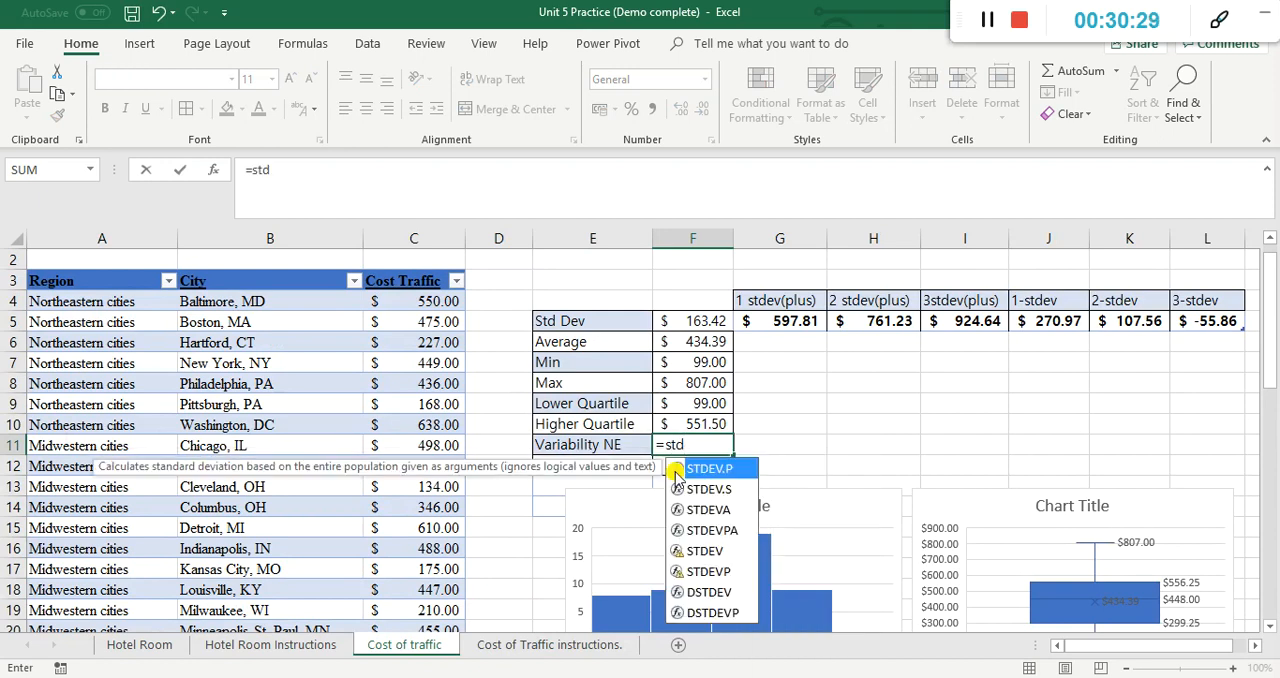
click(720, 553)
double_click(720, 553)
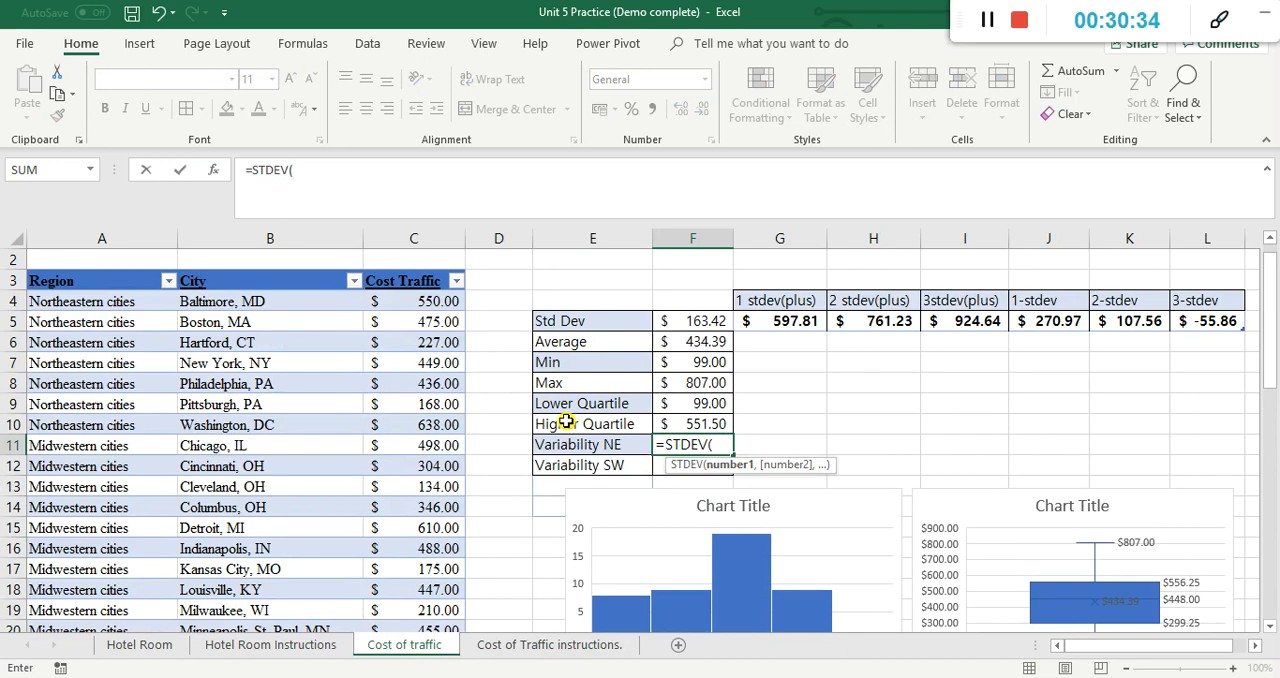
drag(449, 303, 449, 429)
text())
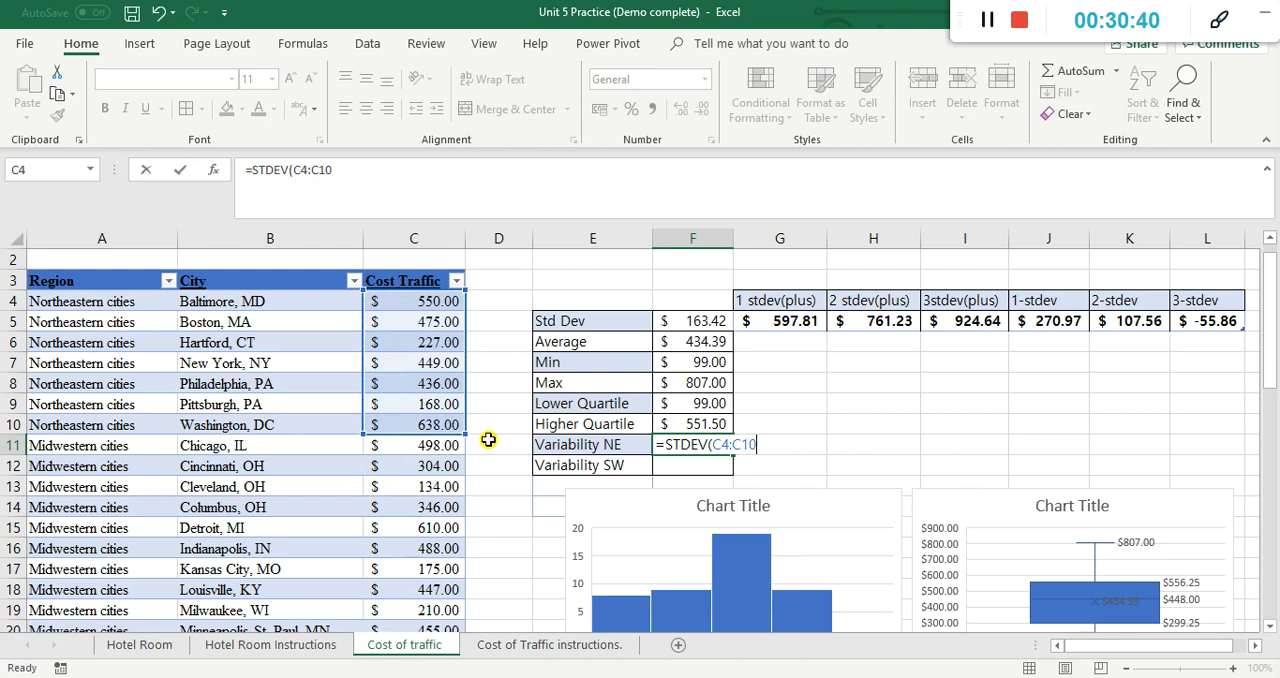
key(Return)
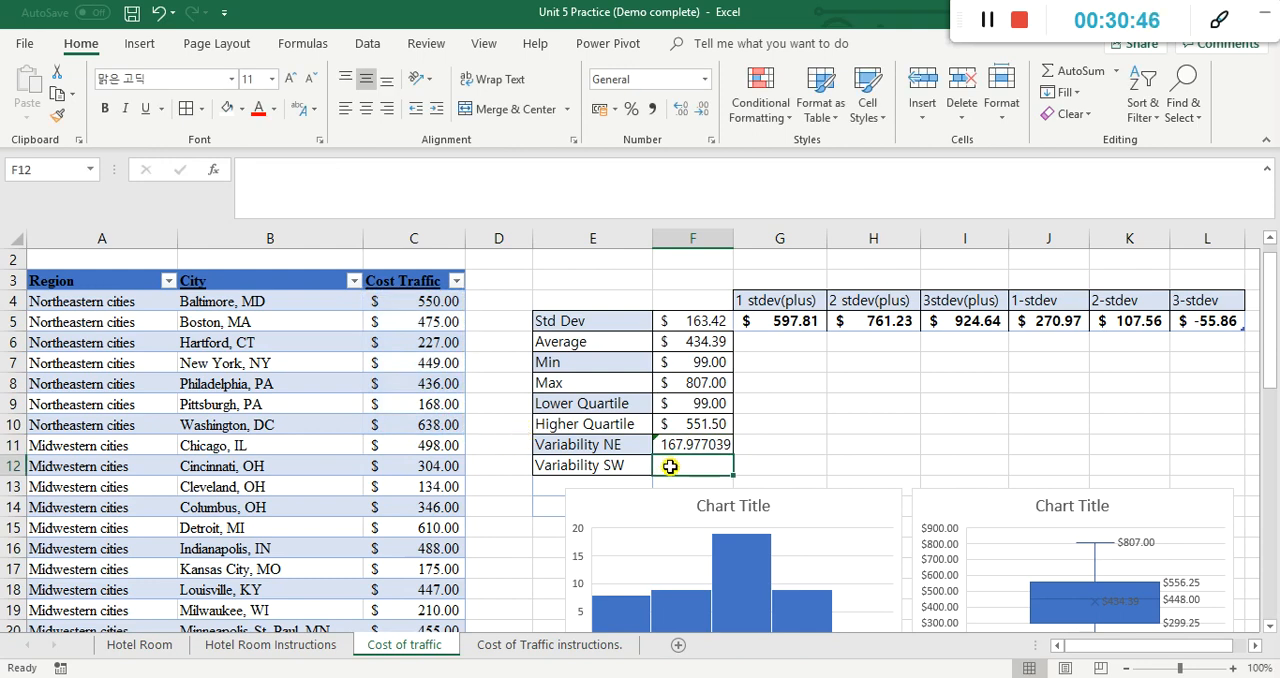
Step: Calculate Variability SW in F12 with STDEV over the southwestern costs C32:C41
text(=)
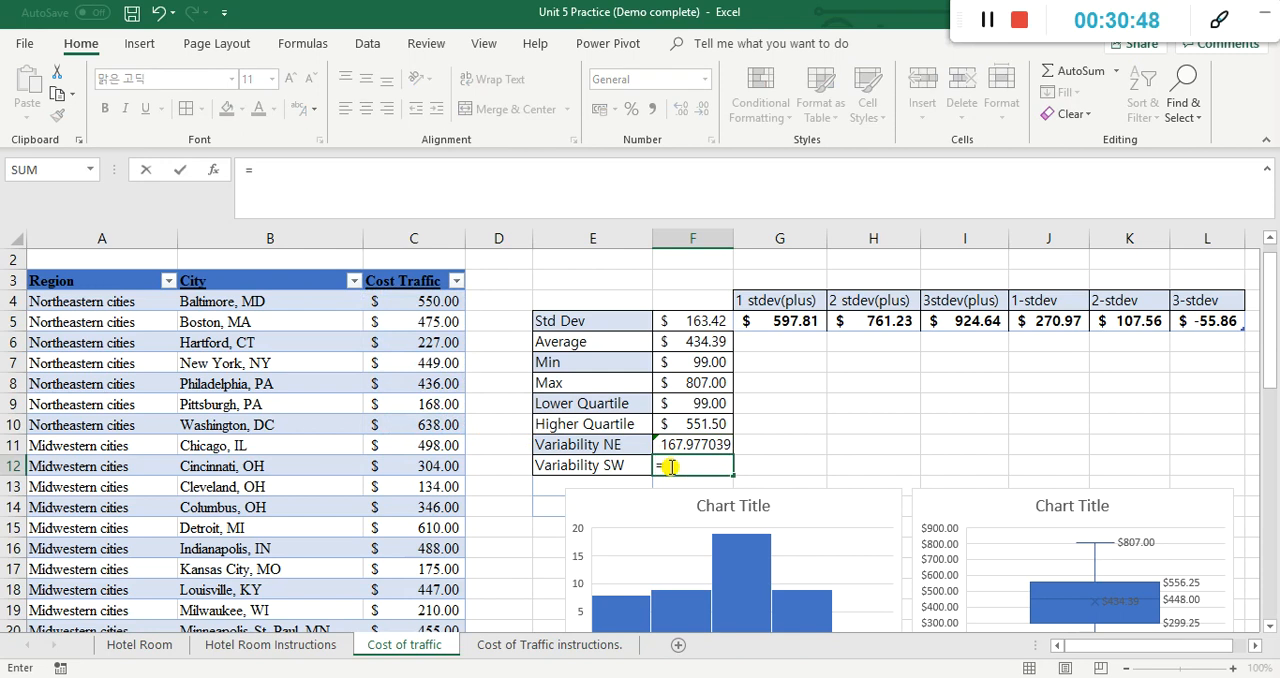
text(std)
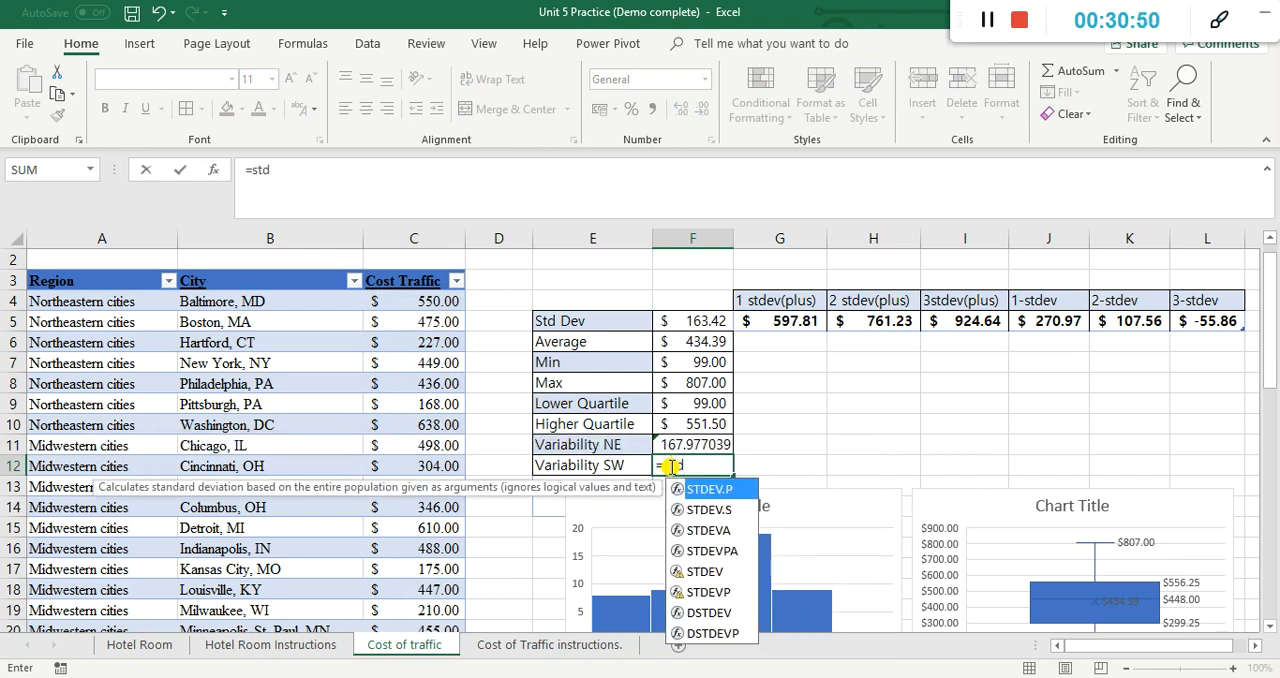
double_click(727, 571)
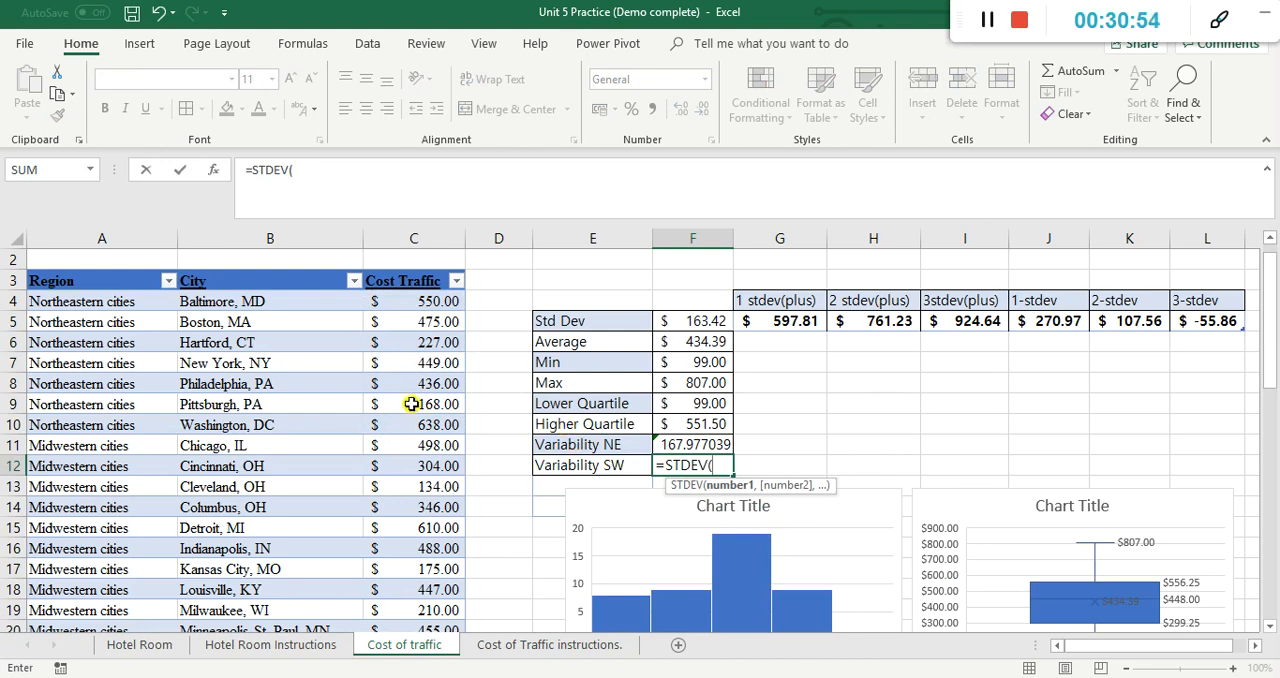
scroll(411, 403, down, 4)
scroll(411, 403, down, 4)
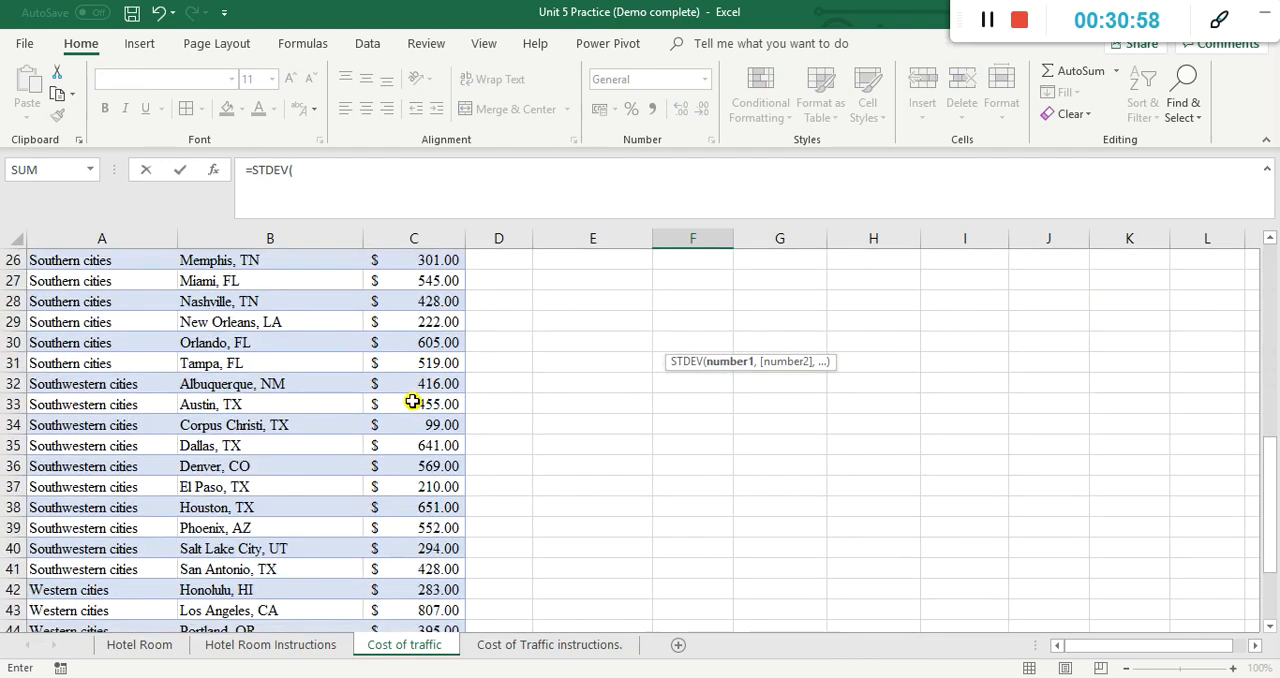
drag(413, 384, 445, 569)
key(Escape)
Step: Format the two variability values in F11:F12 in the dollar accounting format
scroll(548, 485, up, 3)
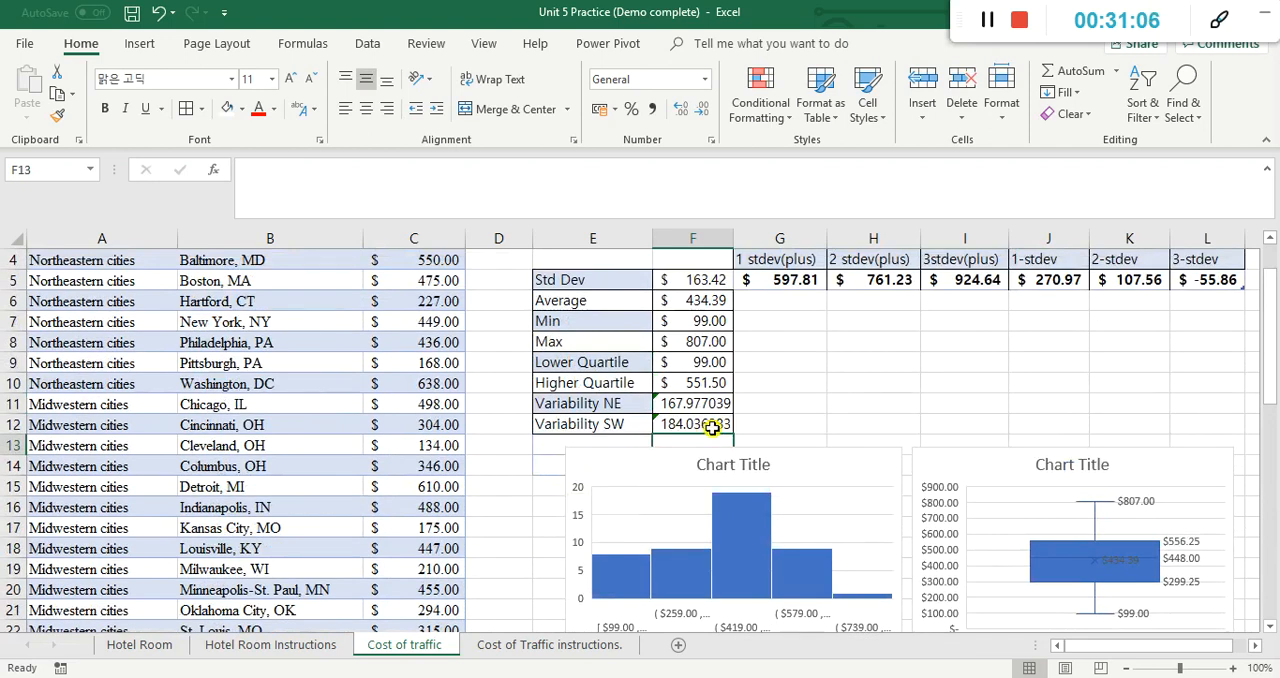
drag(690, 405, 692, 426)
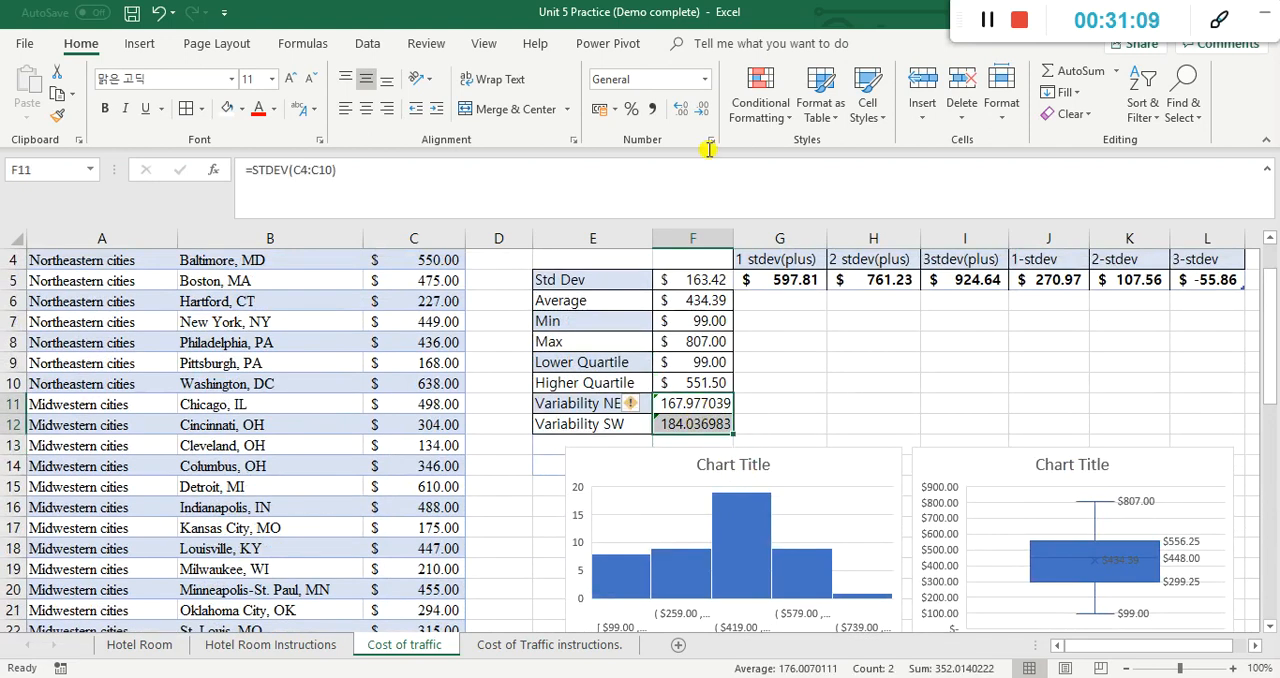
click(613, 108)
click(640, 156)
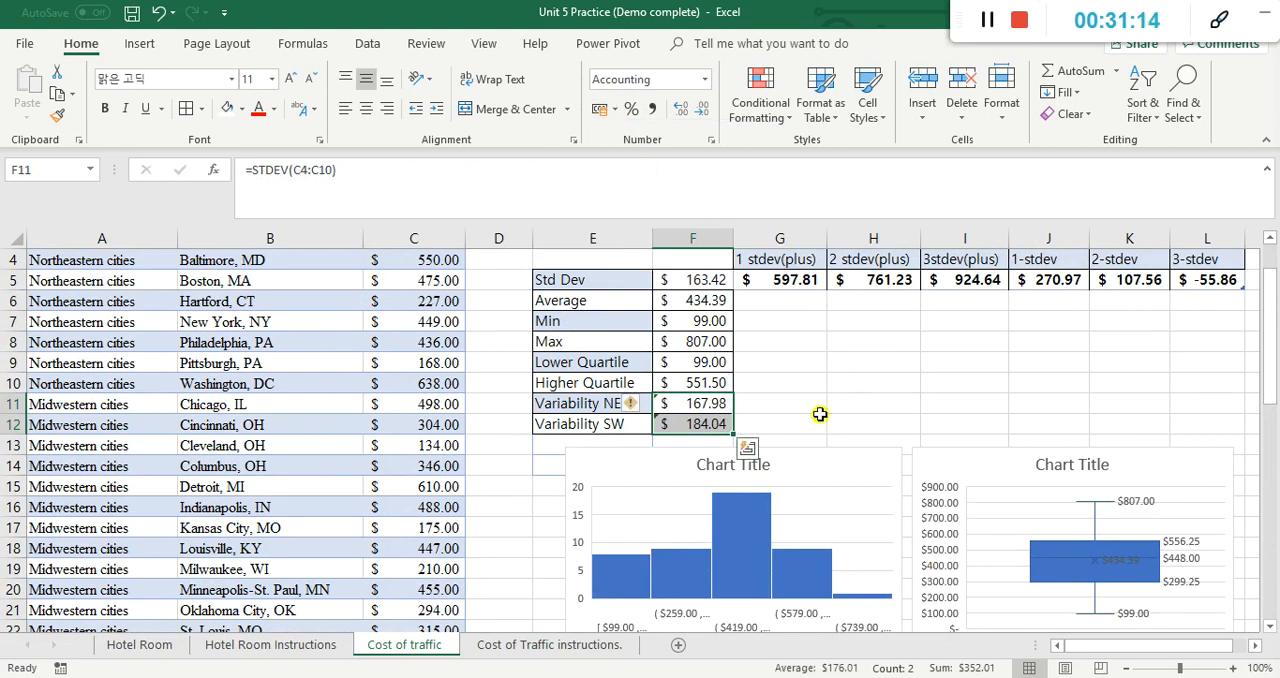
click(806, 386)
Step: Compare the northeastern and southwestern standard deviations to decide which group of cities varies more
click(672, 426)
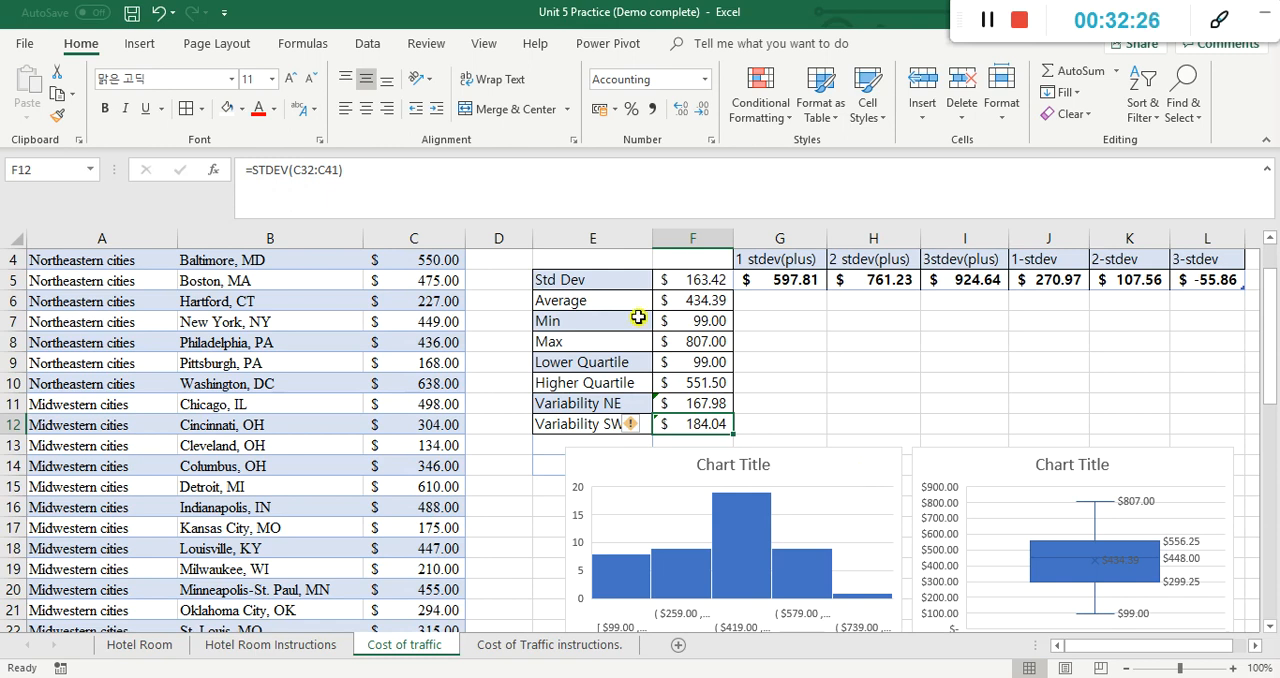
click(567, 450)
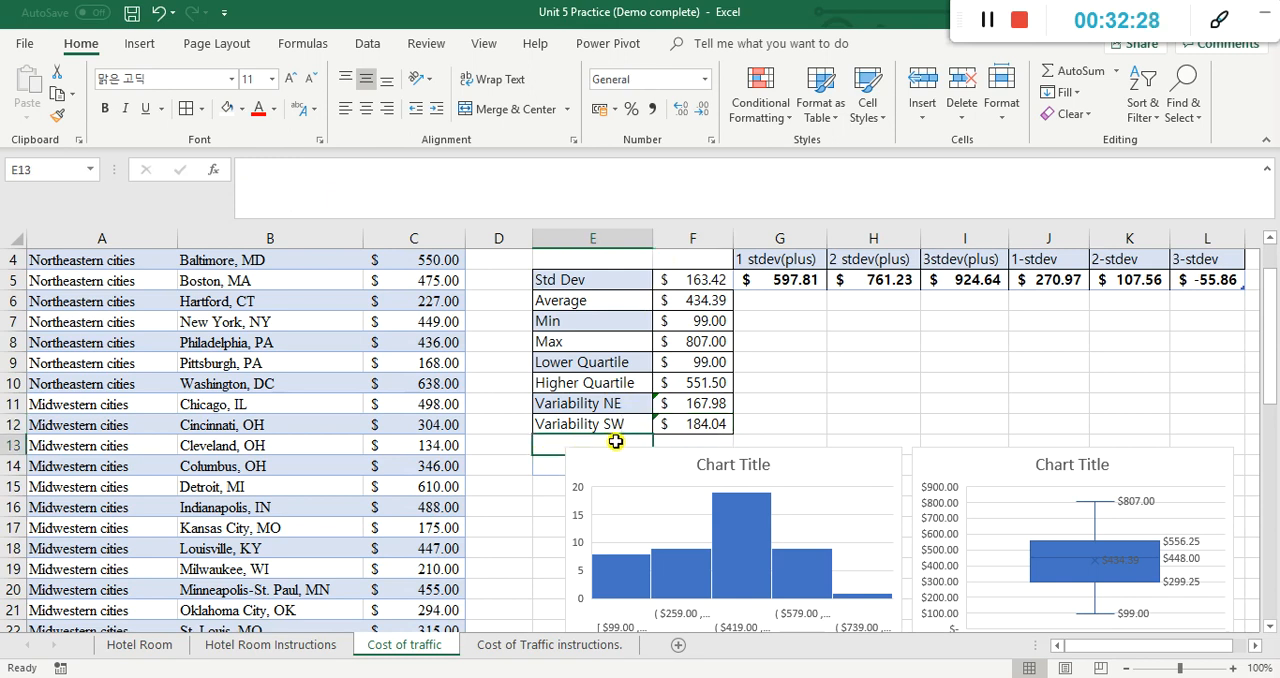
click(678, 427)
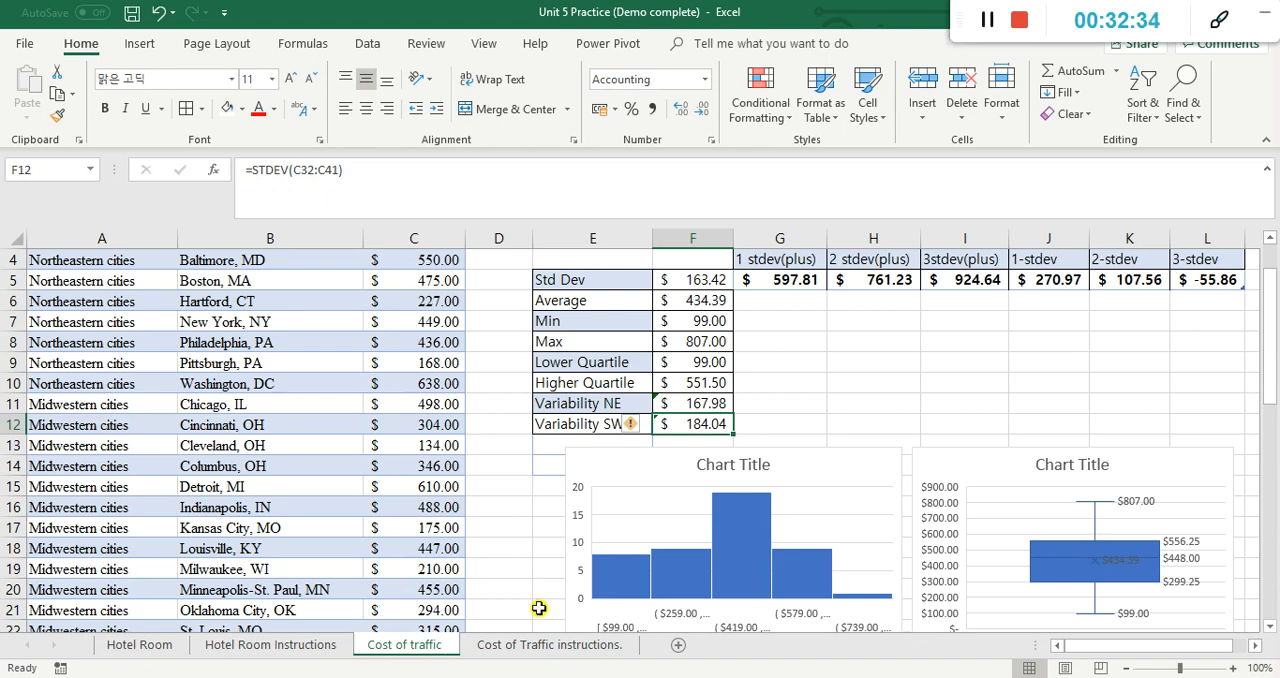
Step: Mark the northeastern and southwestern variability item in the traffic instructions as done with "d" in B17
click(530, 645)
click(777, 508)
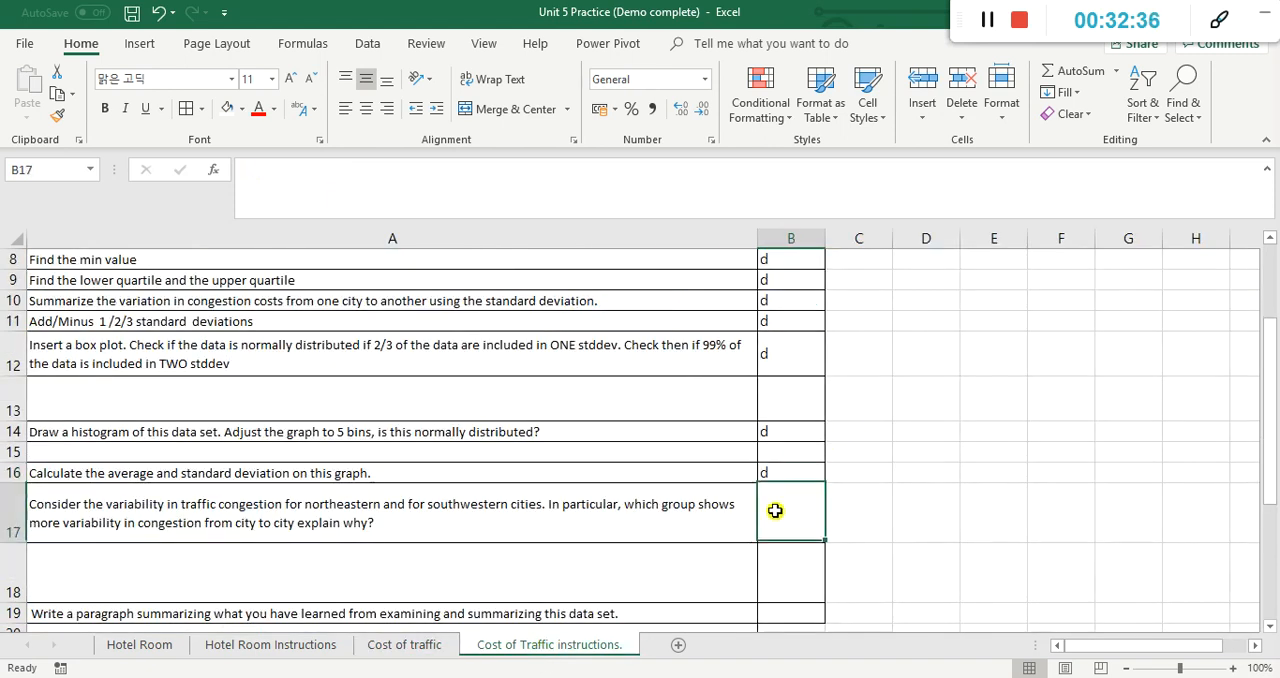
text(d)
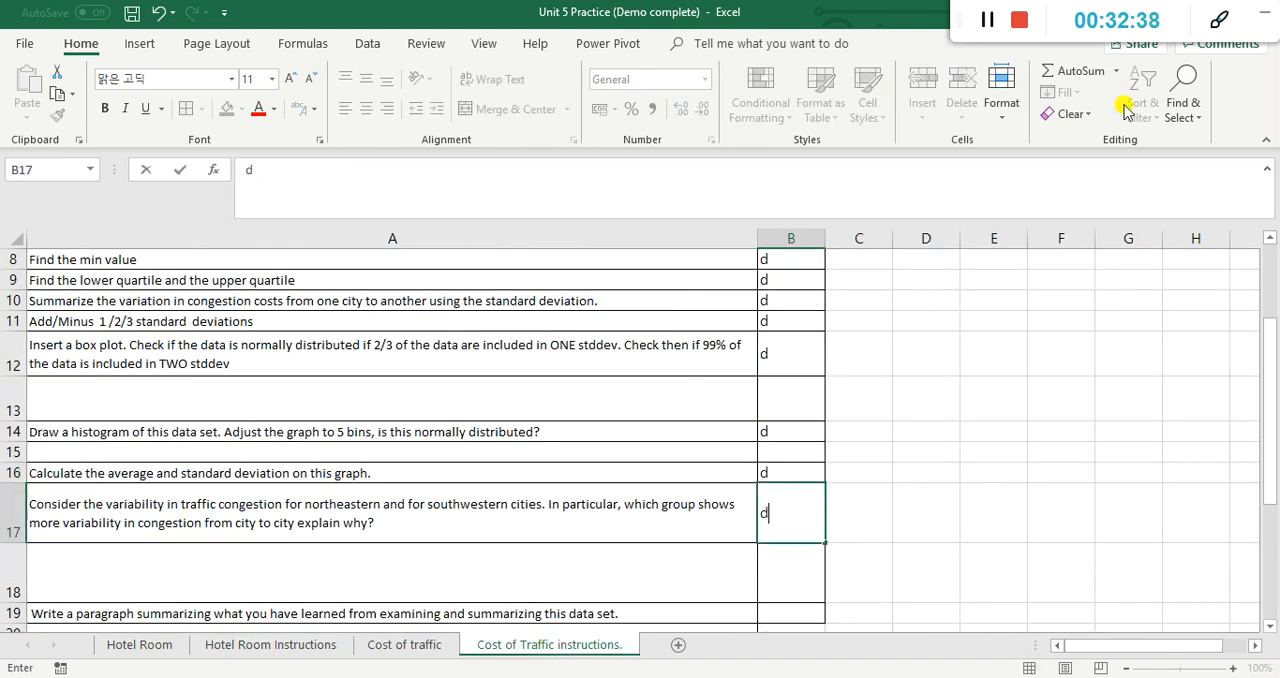
scroll(960, 466, down, 1)
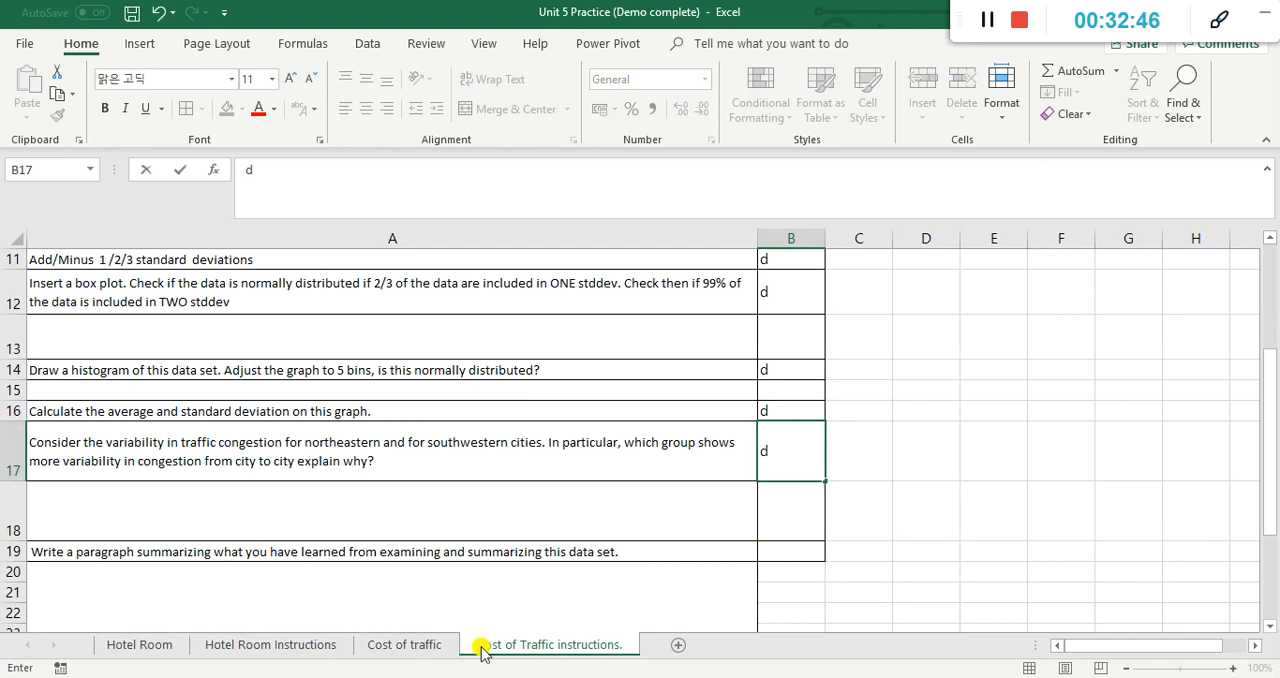
Step: Review the statistics, both charts and the city cost table on the Cost of traffic sheet as material for the summary paragraph
click(407, 647)
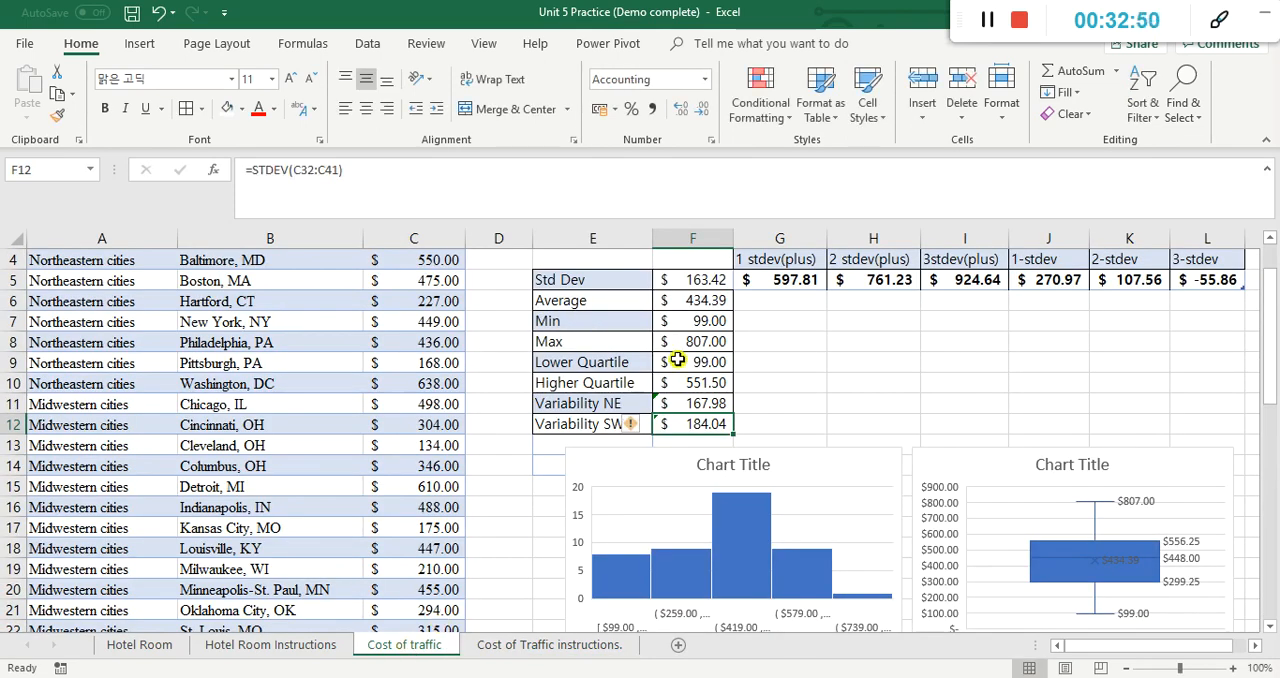
click(955, 368)
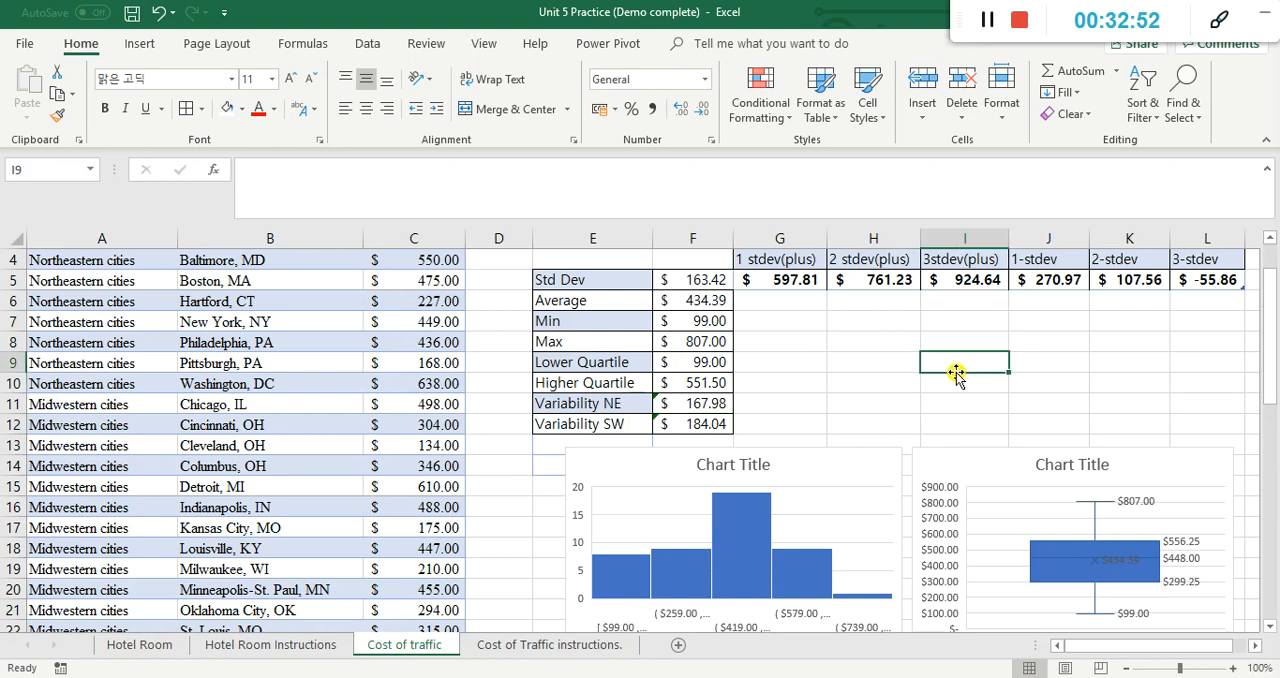
scroll(955, 372, up, 1)
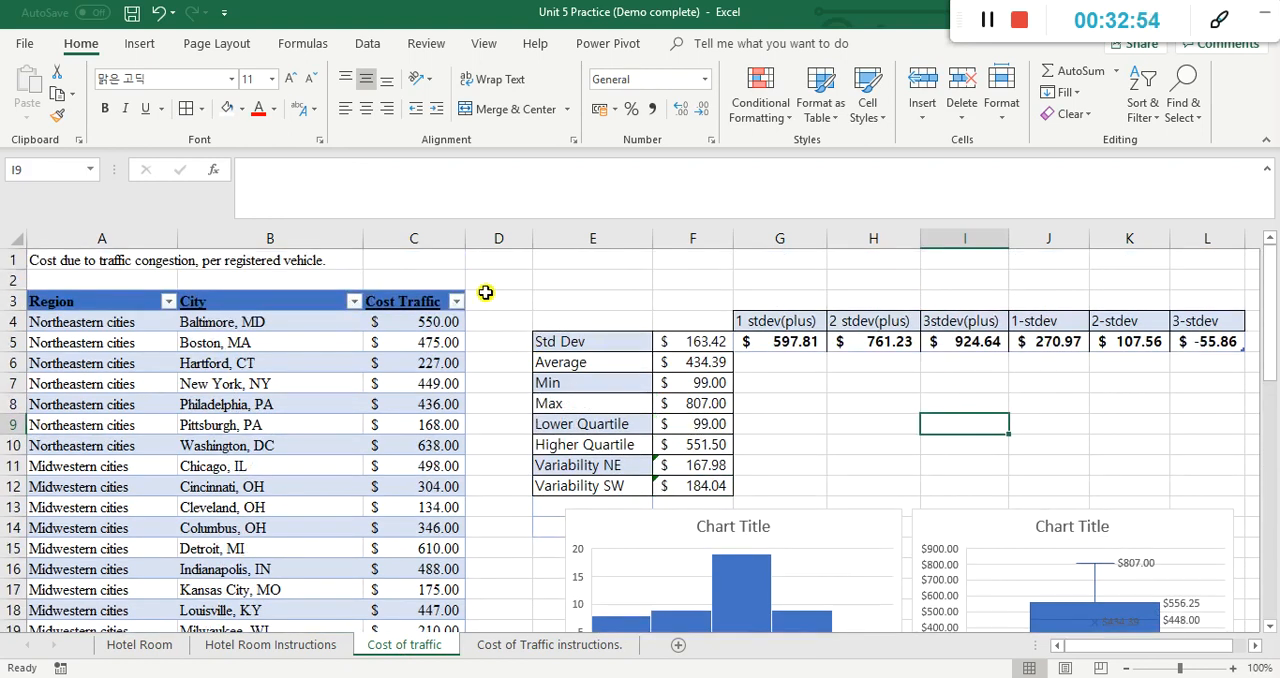
scroll(485, 292, down, 1)
scroll(782, 368, down, 1)
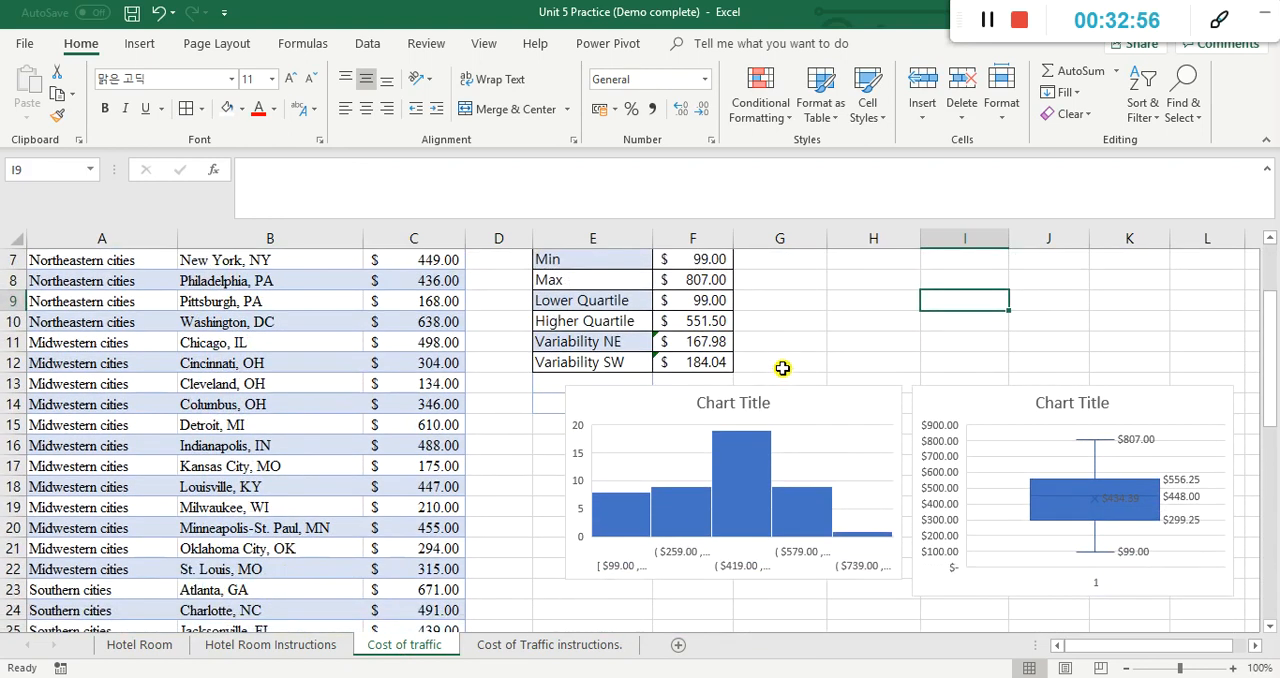
scroll(782, 368, down, 6)
scroll(769, 379, down, 4)
scroll(767, 379, up, 4)
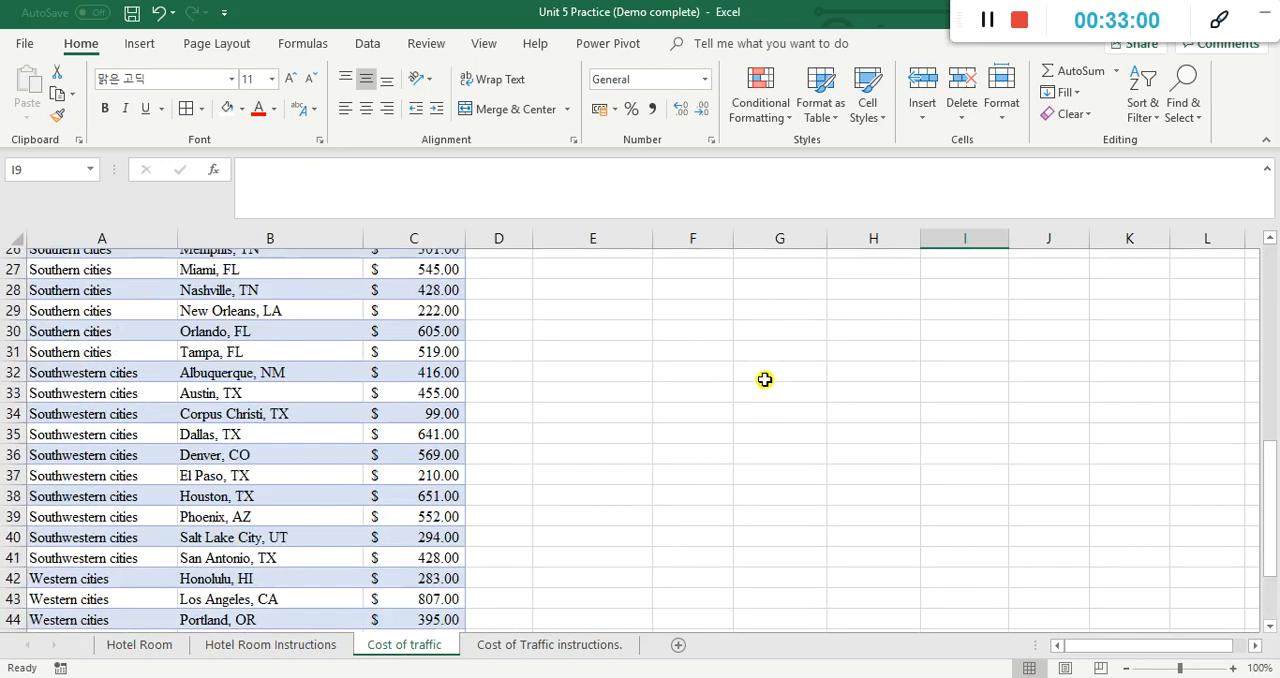
Step: Look over the Hotel Room sheet: the city price list and the blank statistics, standard deviation and city lookup tables
scroll(764, 379, up, 8)
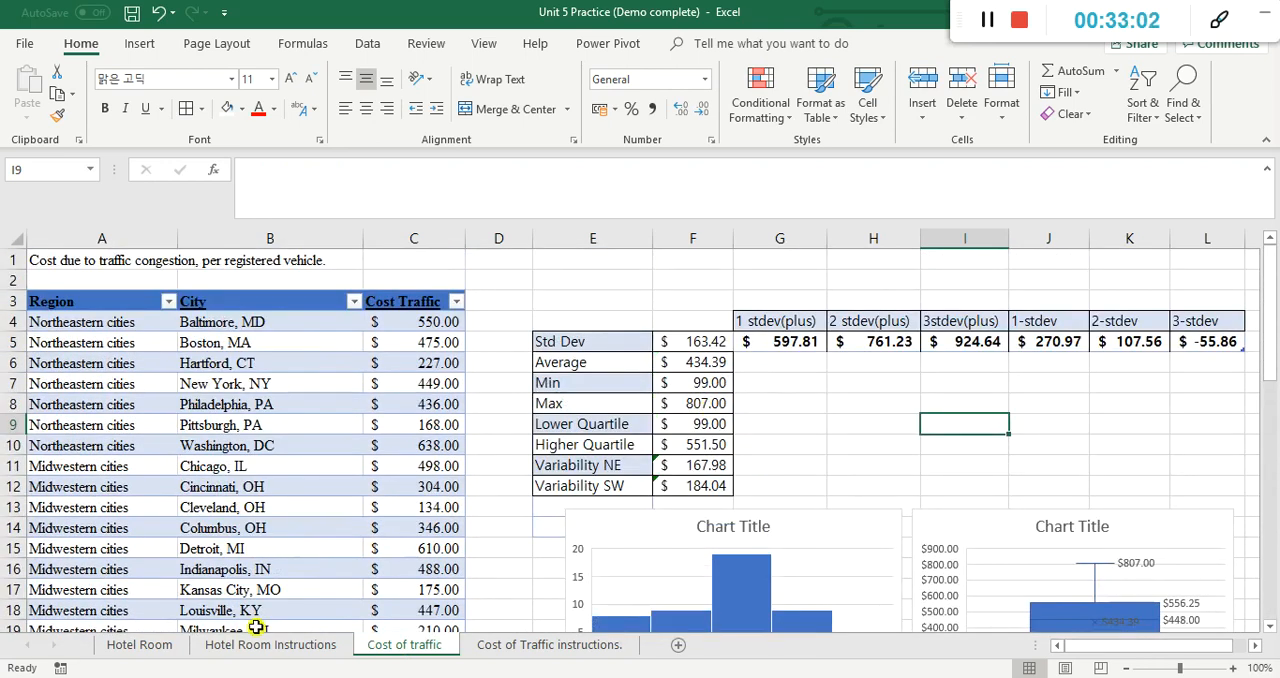
click(277, 648)
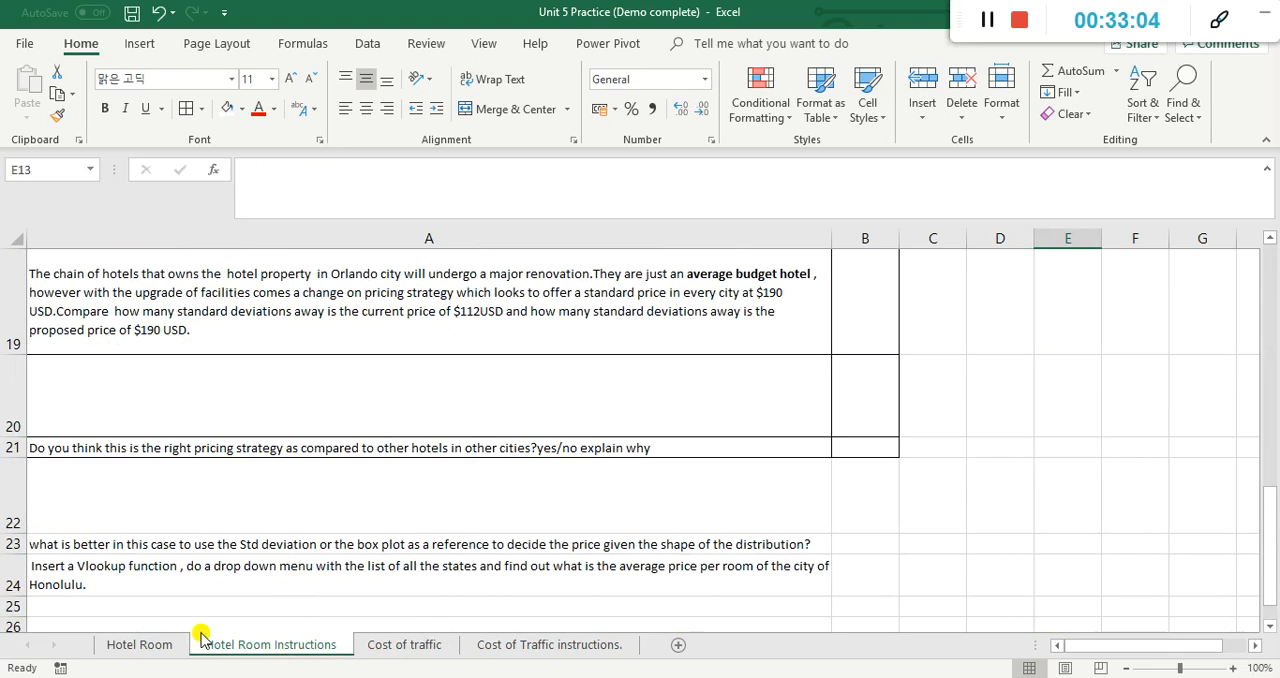
click(155, 645)
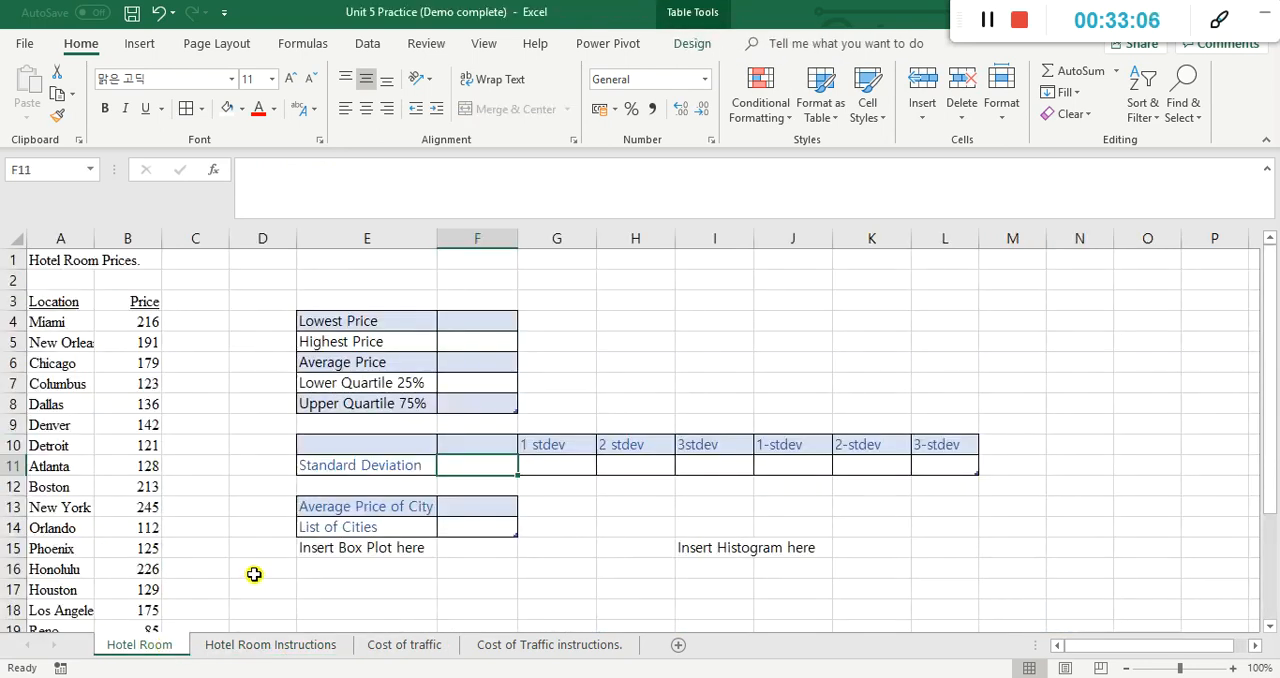
scroll(234, 523, down, 5)
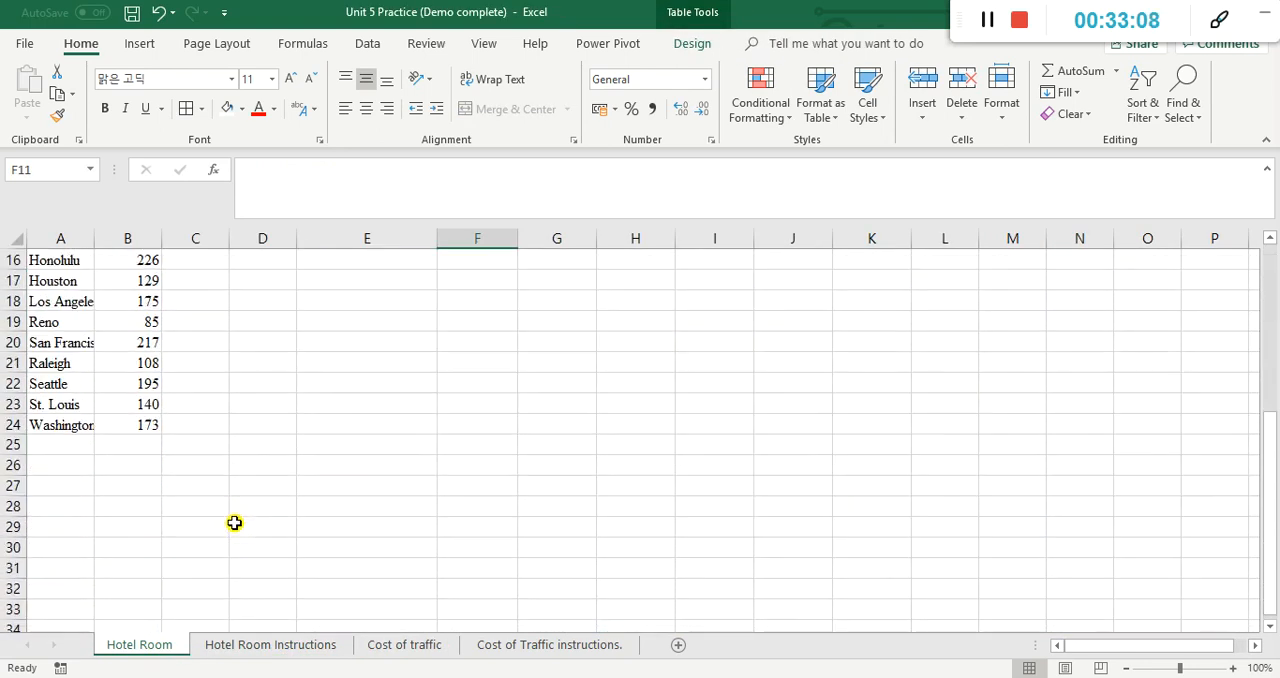
scroll(234, 523, up, 5)
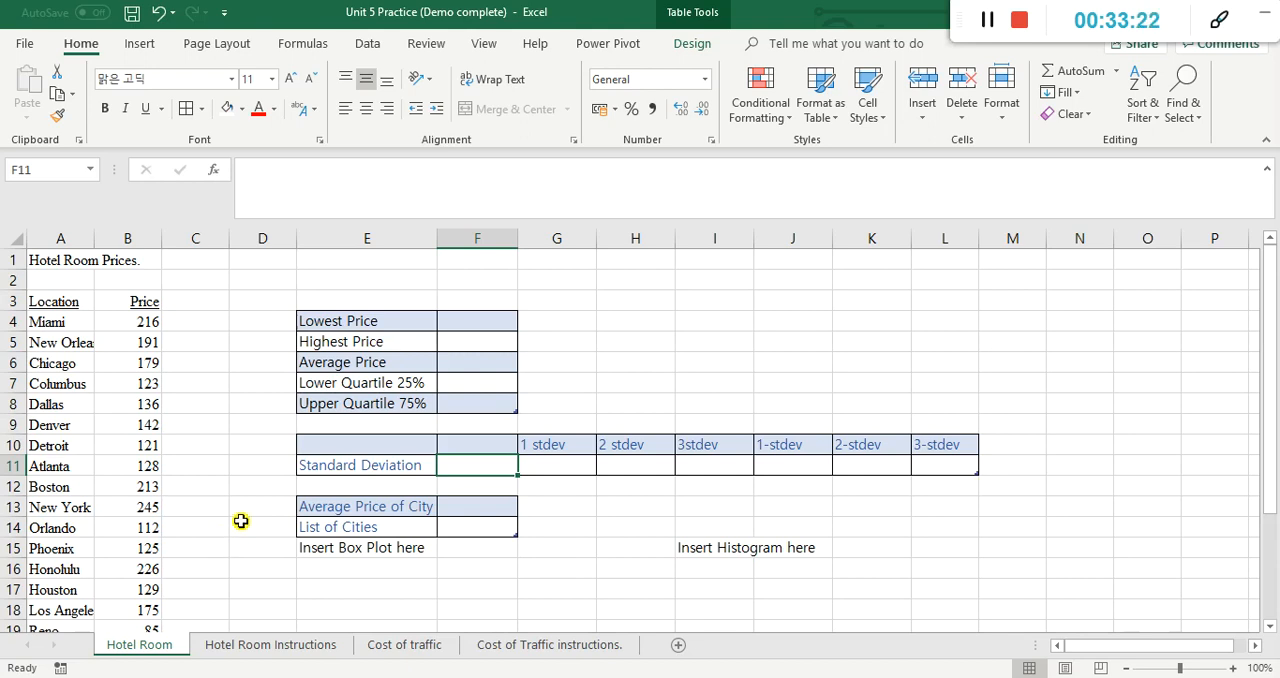
Step: Read the Hotel Room Instructions checklist from the data table task through the Orlando pricing questions and the Vlookup task for Honolulu
click(266, 651)
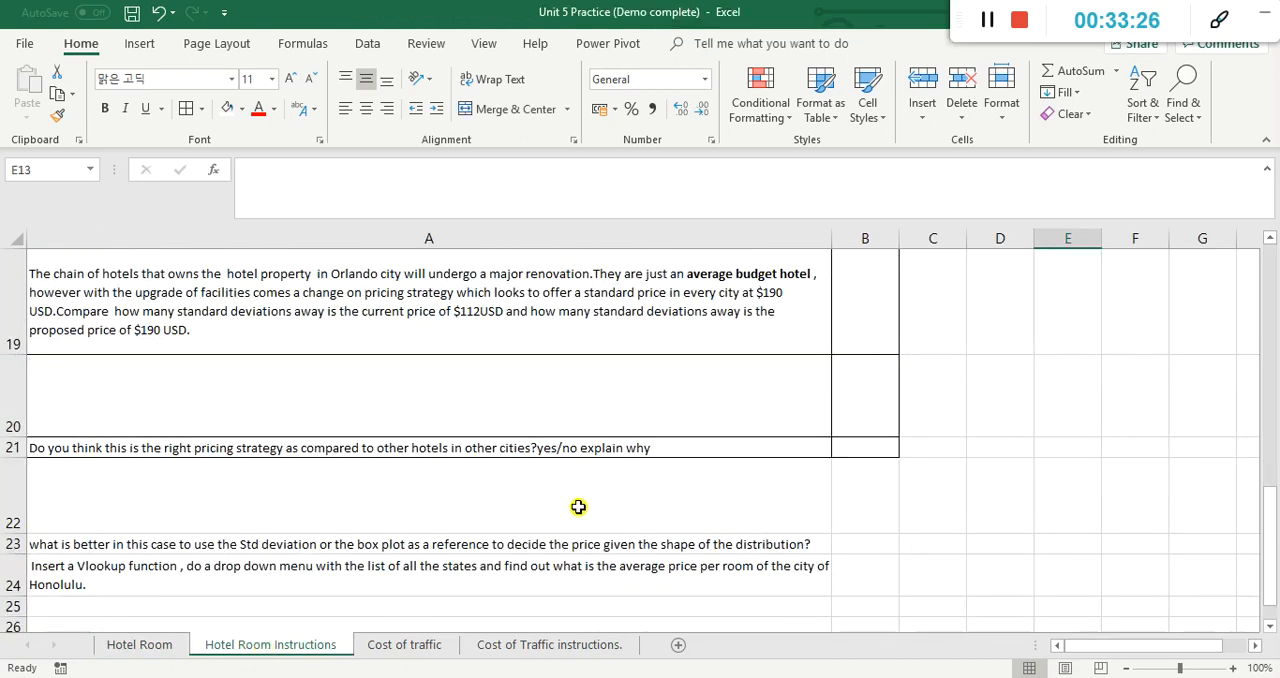
scroll(579, 505, up, 4)
scroll(579, 505, up, 2)
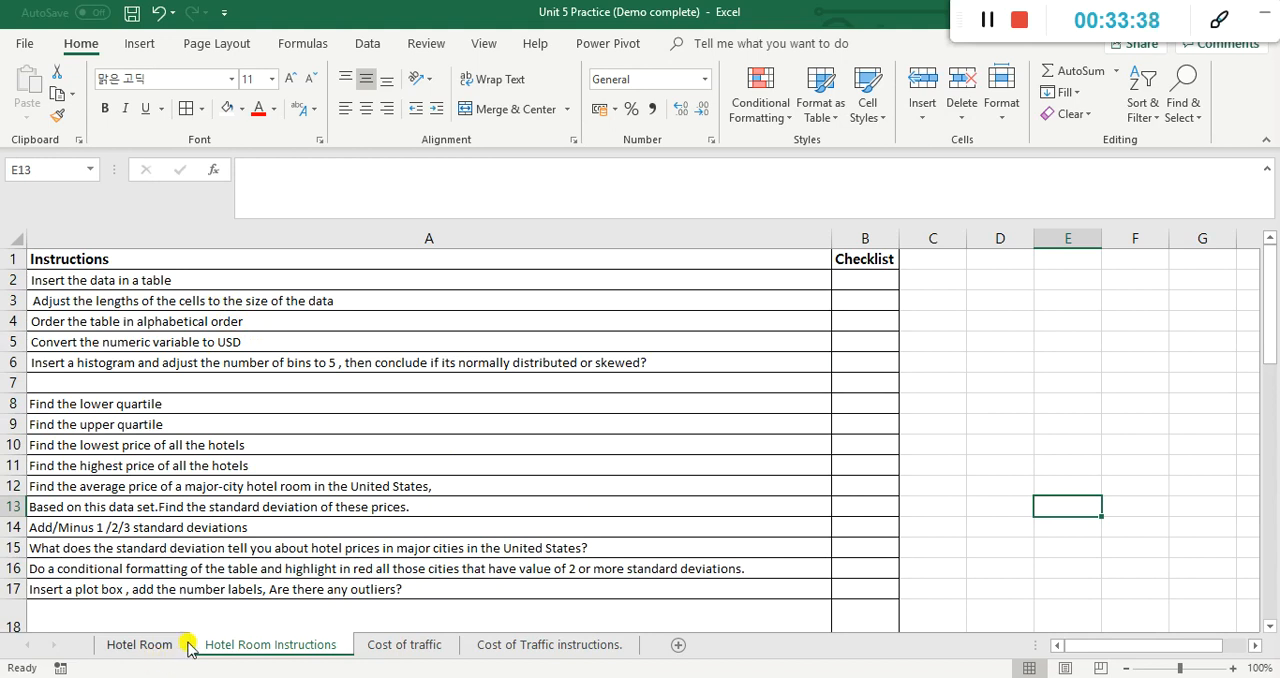
scroll(290, 351, down, 3)
scroll(301, 350, down, 4)
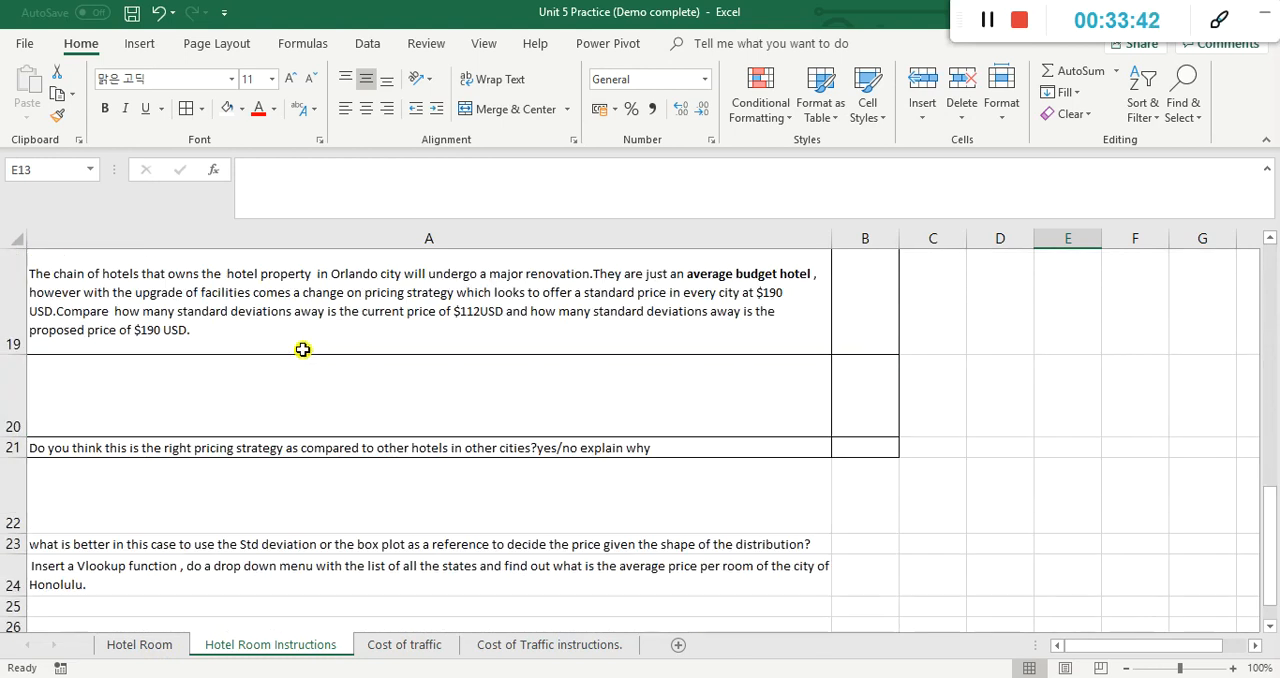
Step: Check the Hotel Room sheet's answer tables and chart placeholders, and review the whole Hotel Room Instructions checklist again
click(146, 645)
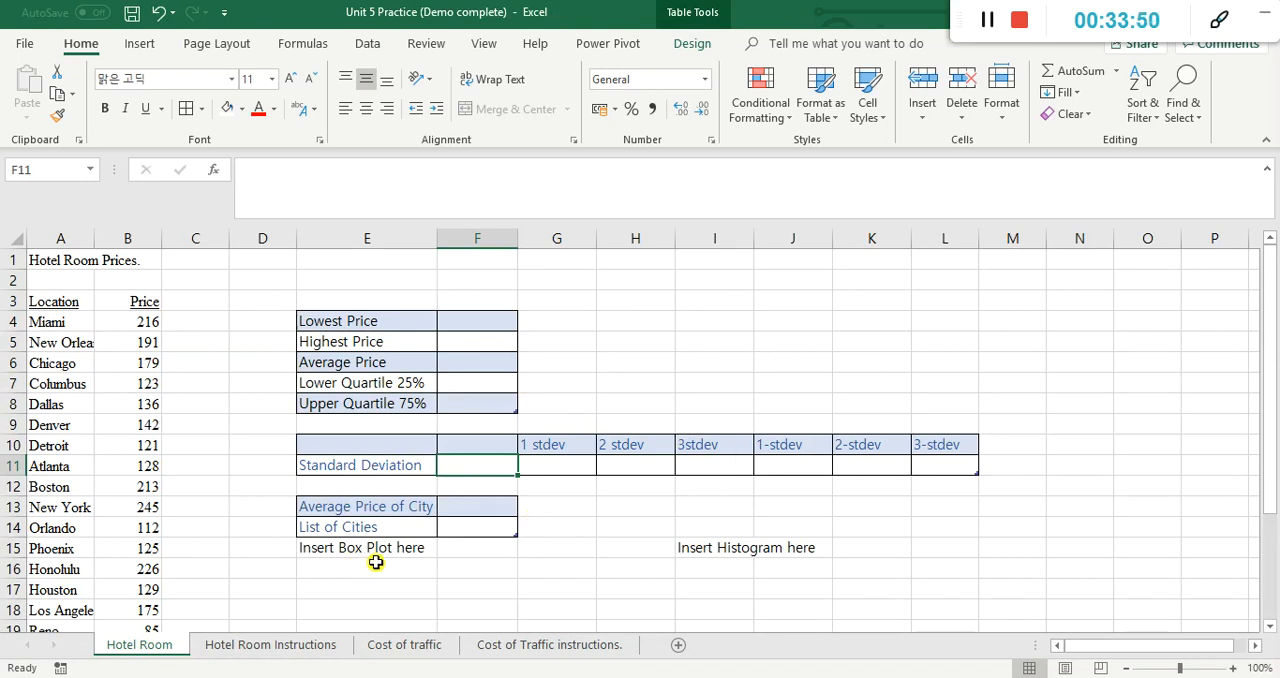
mouse_move(391, 677)
click(278, 645)
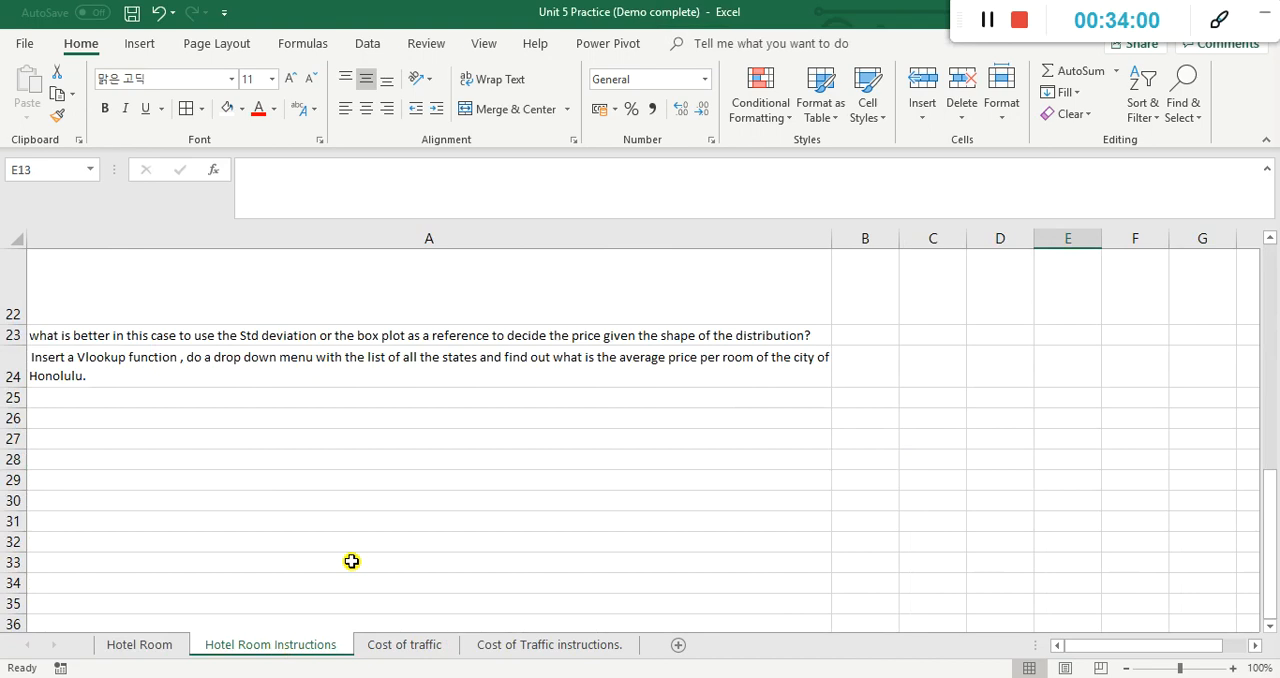
scroll(720, 455, up, 7)
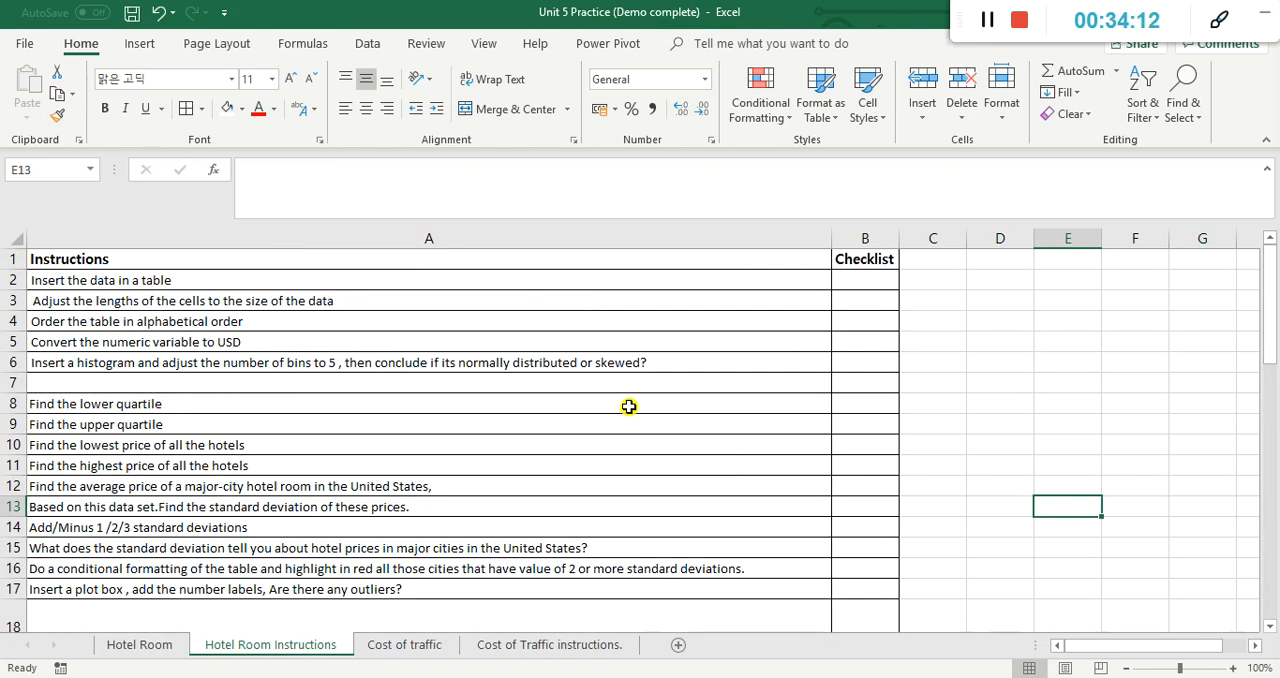
scroll(612, 382, down, 1)
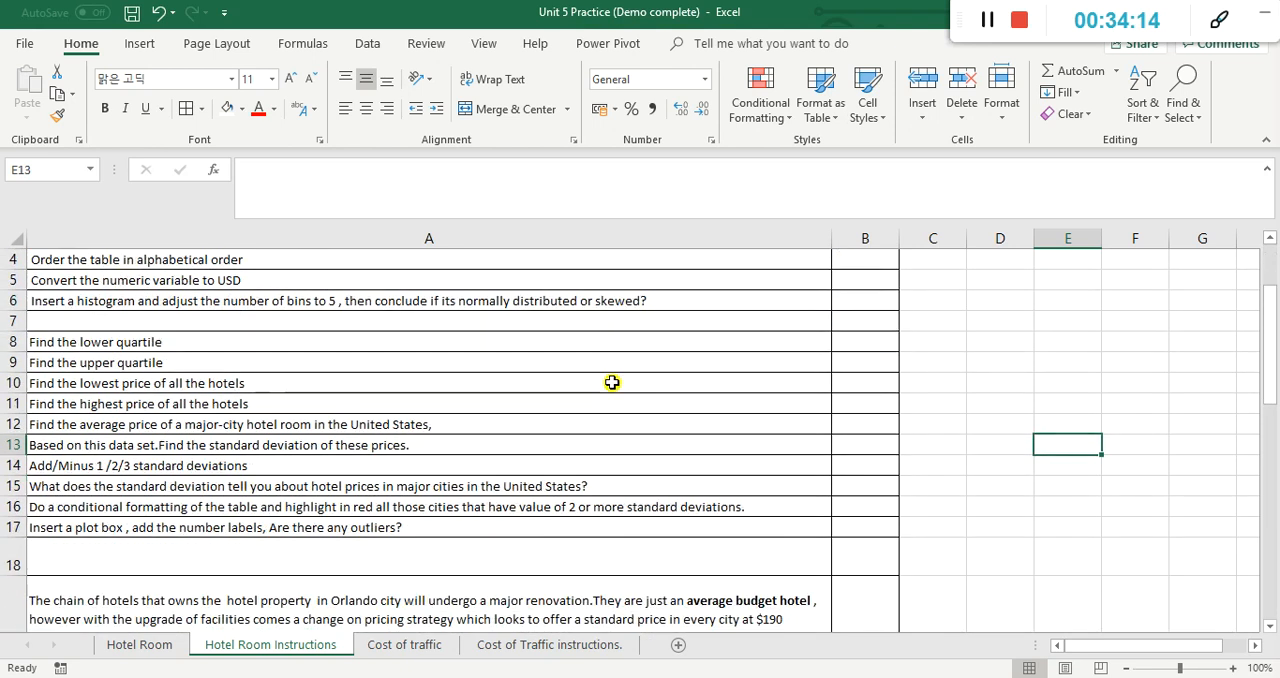
scroll(612, 382, down, 4)
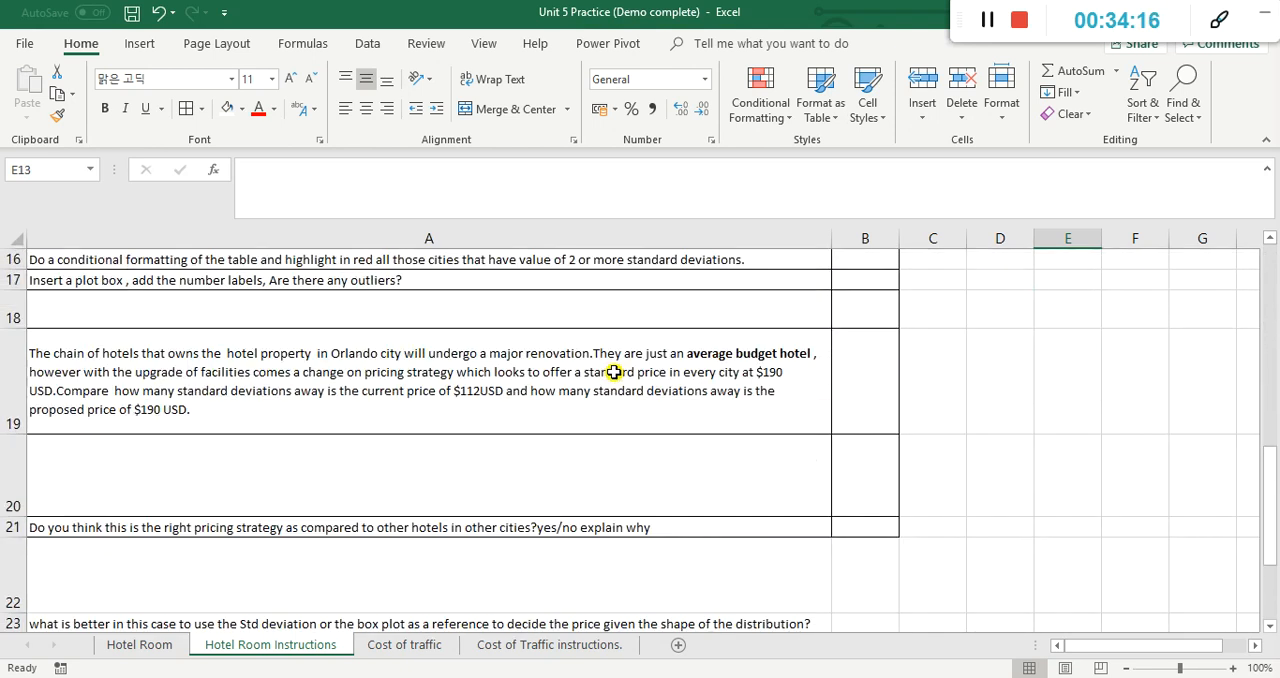
scroll(610, 370, down, 1)
scroll(615, 365, up, 2)
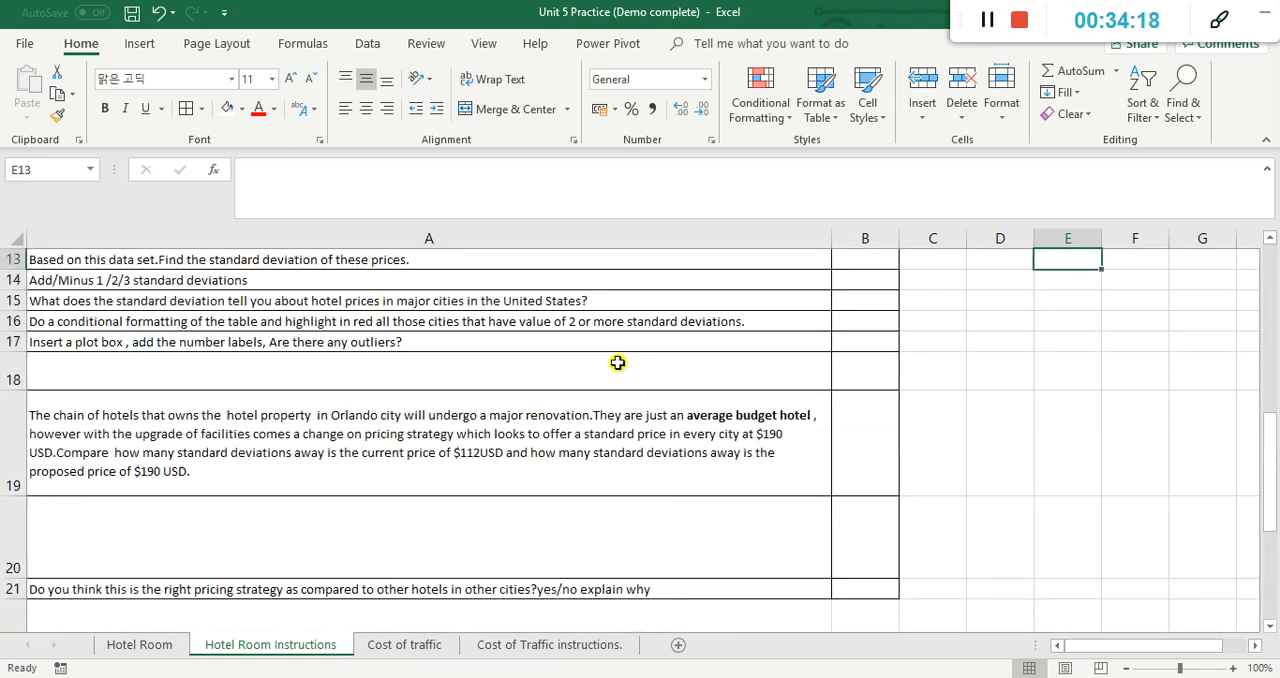
scroll(617, 363, up, 4)
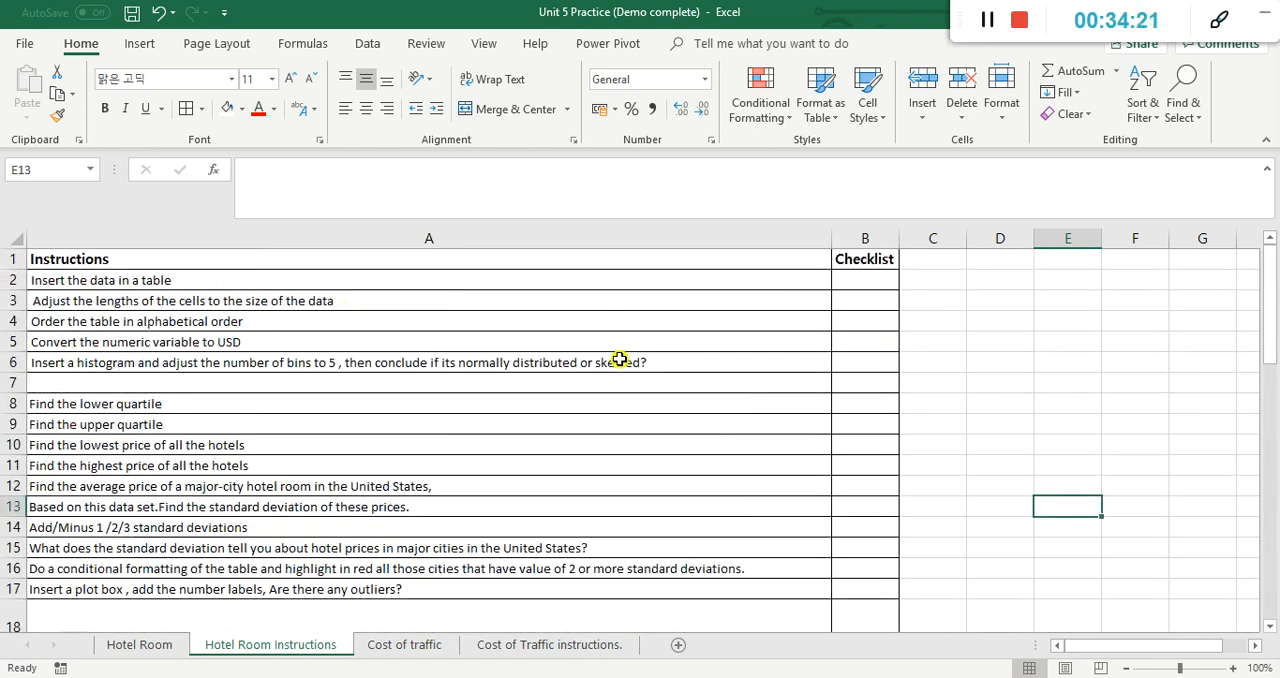